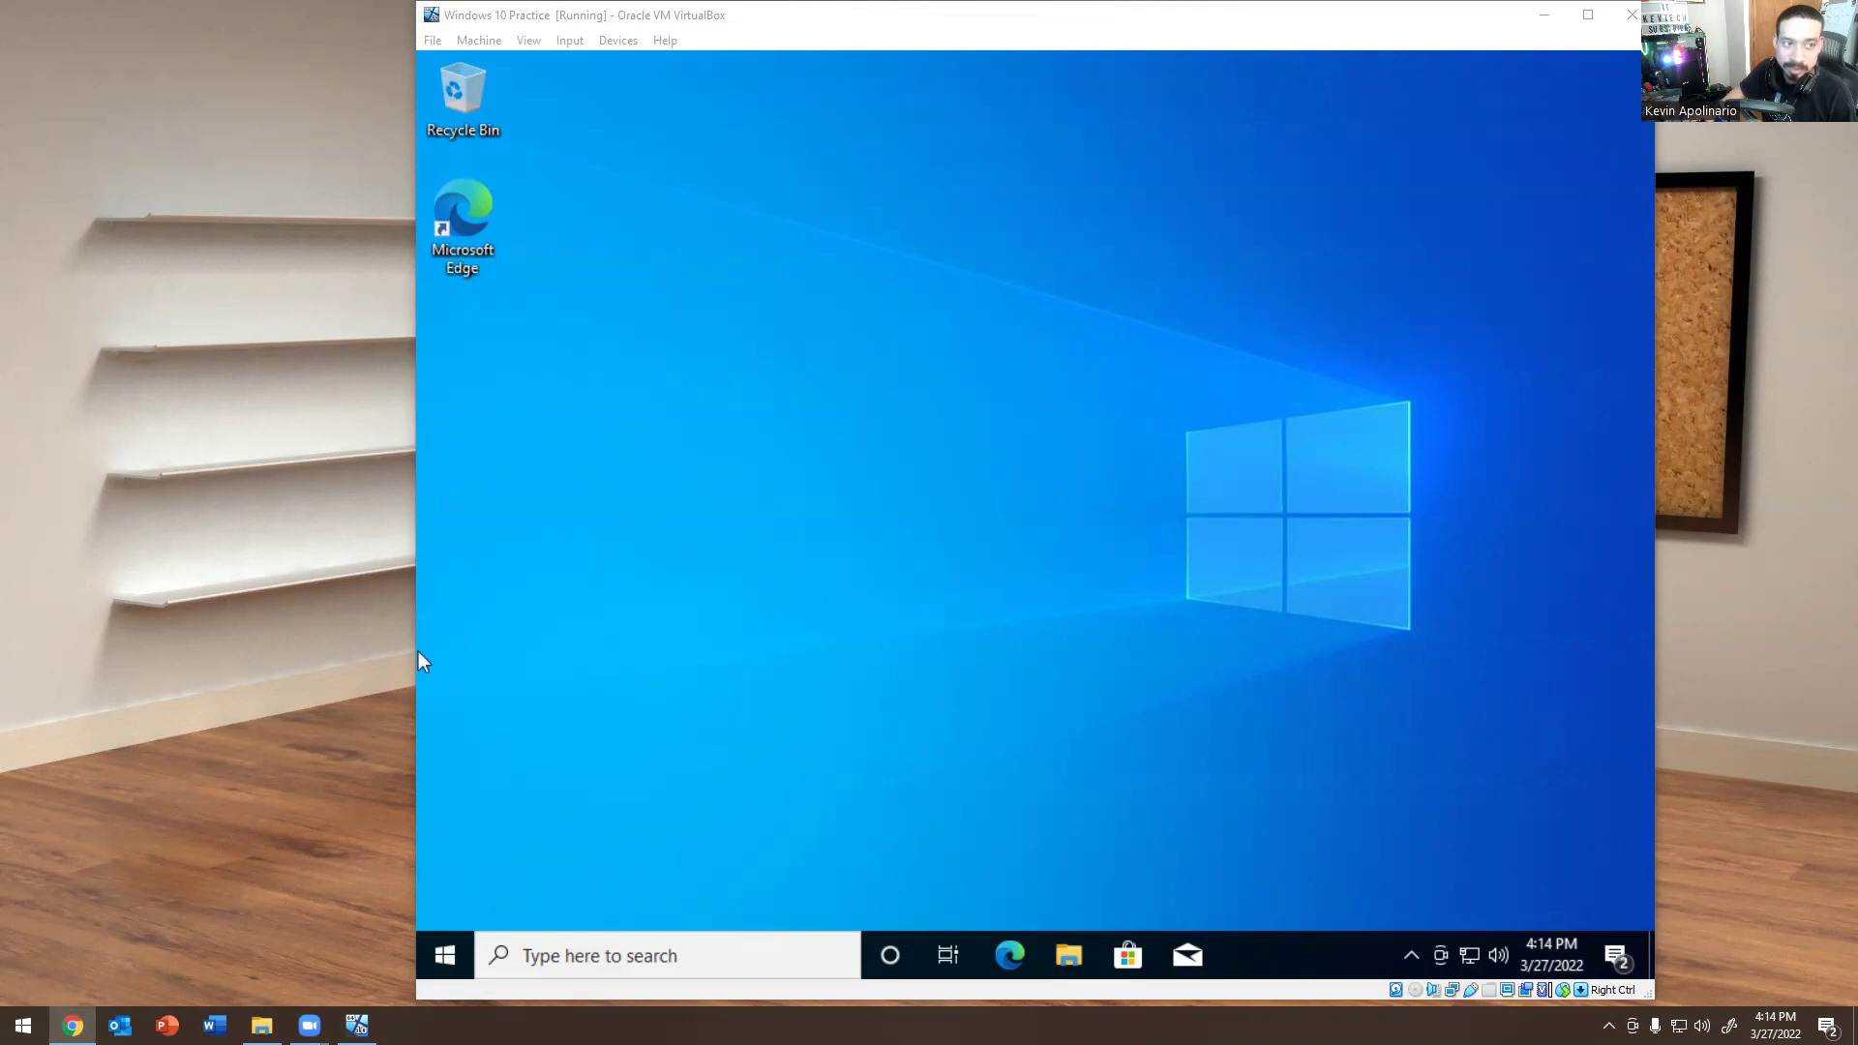
Start a new remote support session from the Zoho Assist technician page in Chrome.
{"action": "key", "text": "alt+Tab"}
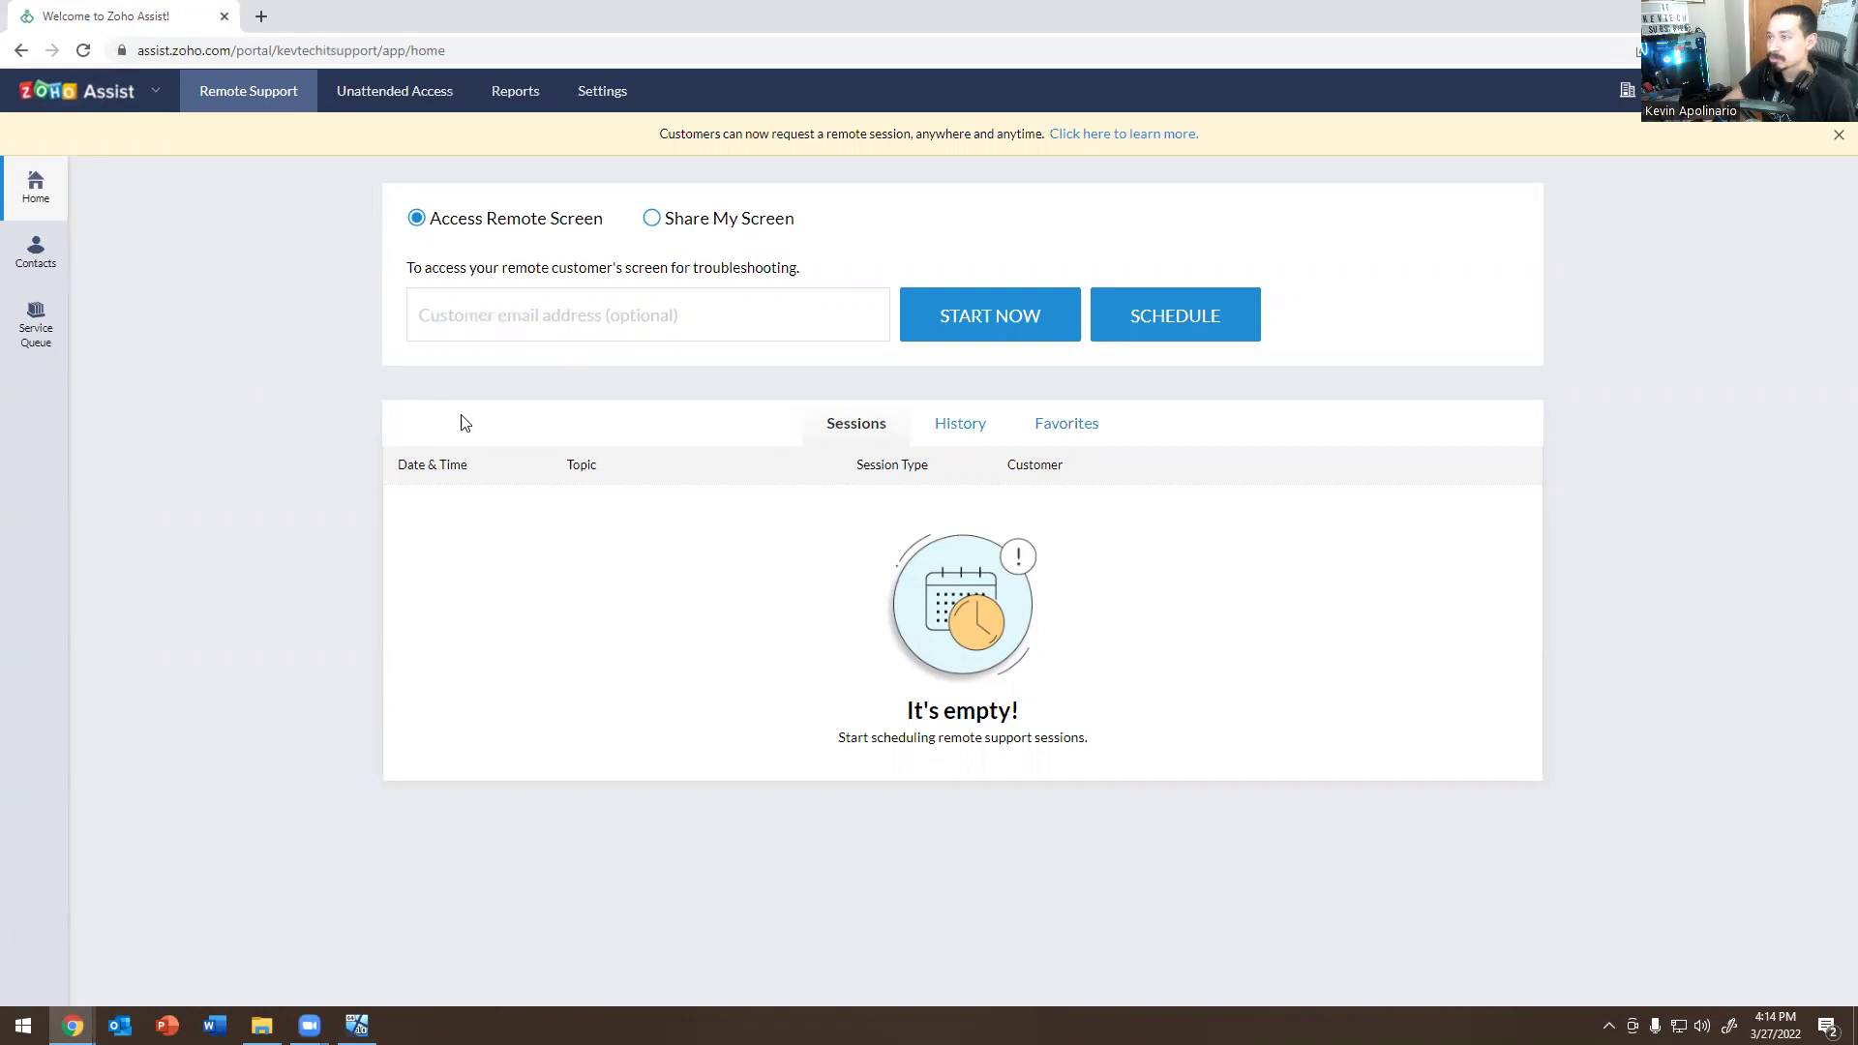
{"action": "left_click", "coordinate": [956, 321]}
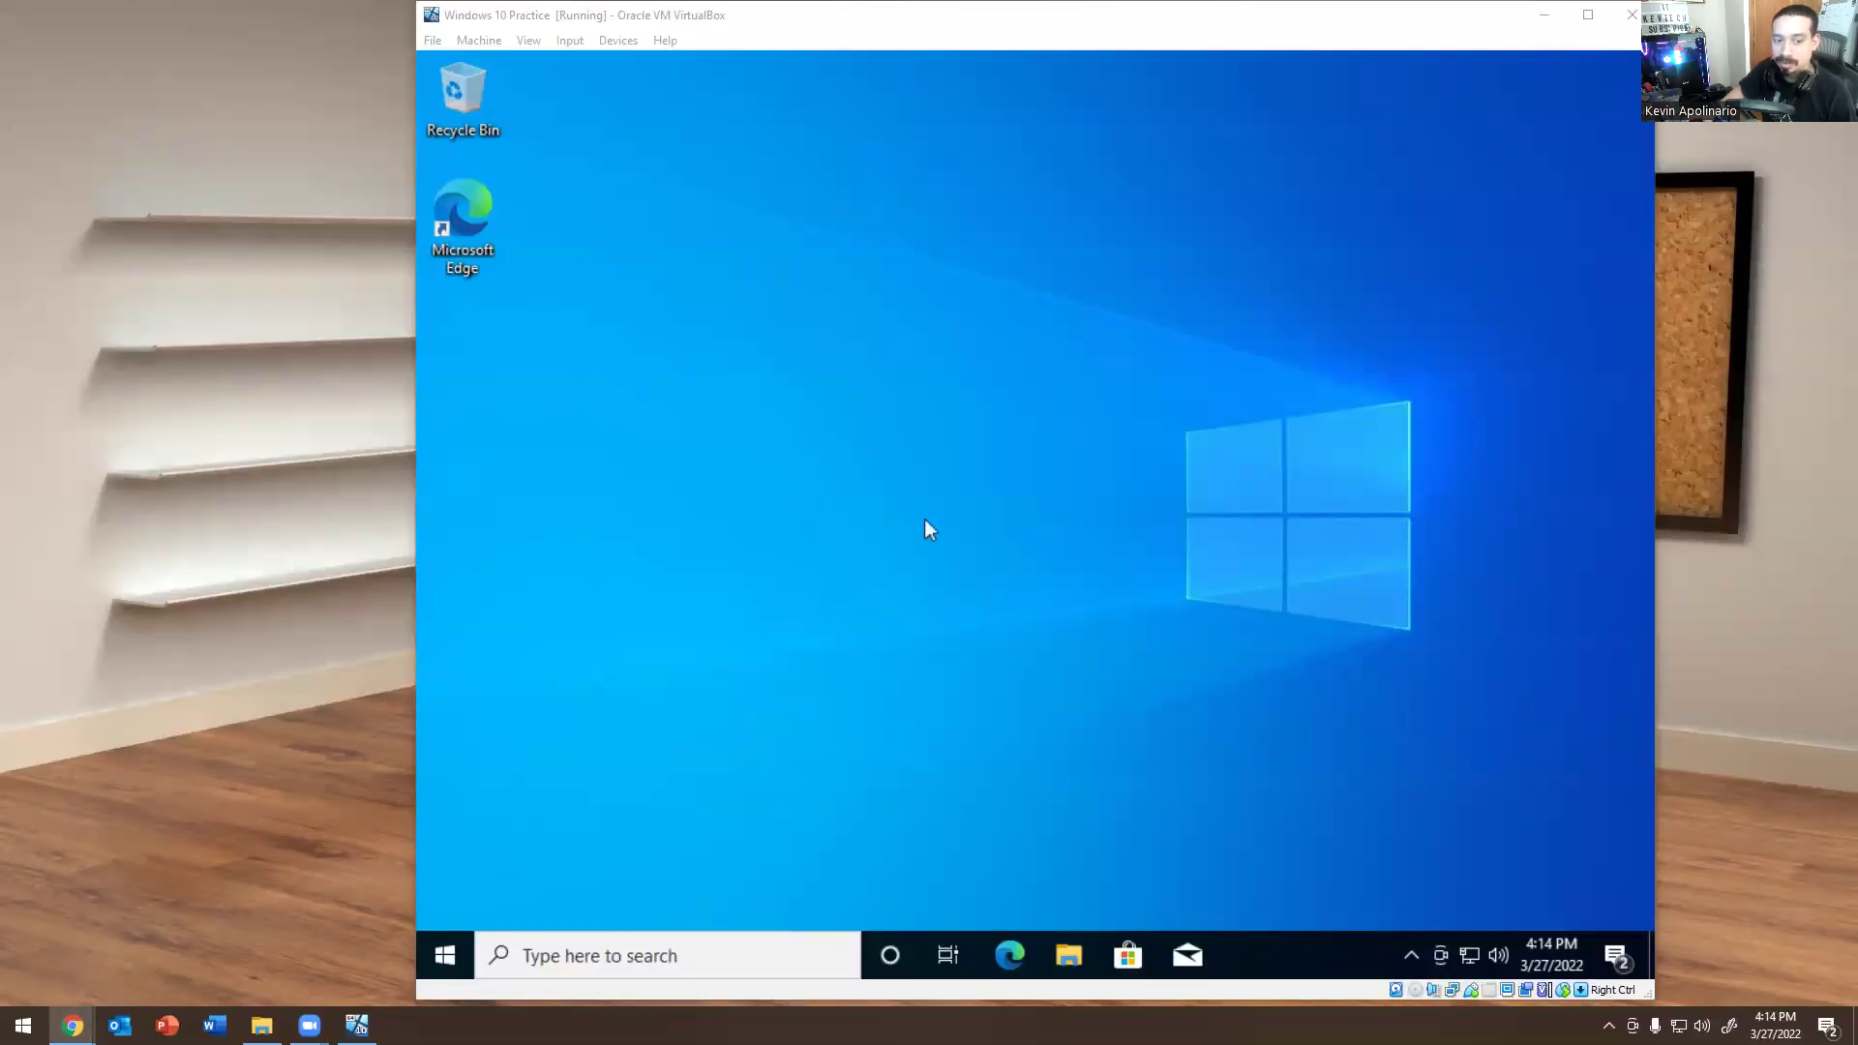
In Edge on the VM, go to join.zoho.com and join session 589-124-124 under a customer name.
{"action": "left_click", "coordinate": [998, 959]}
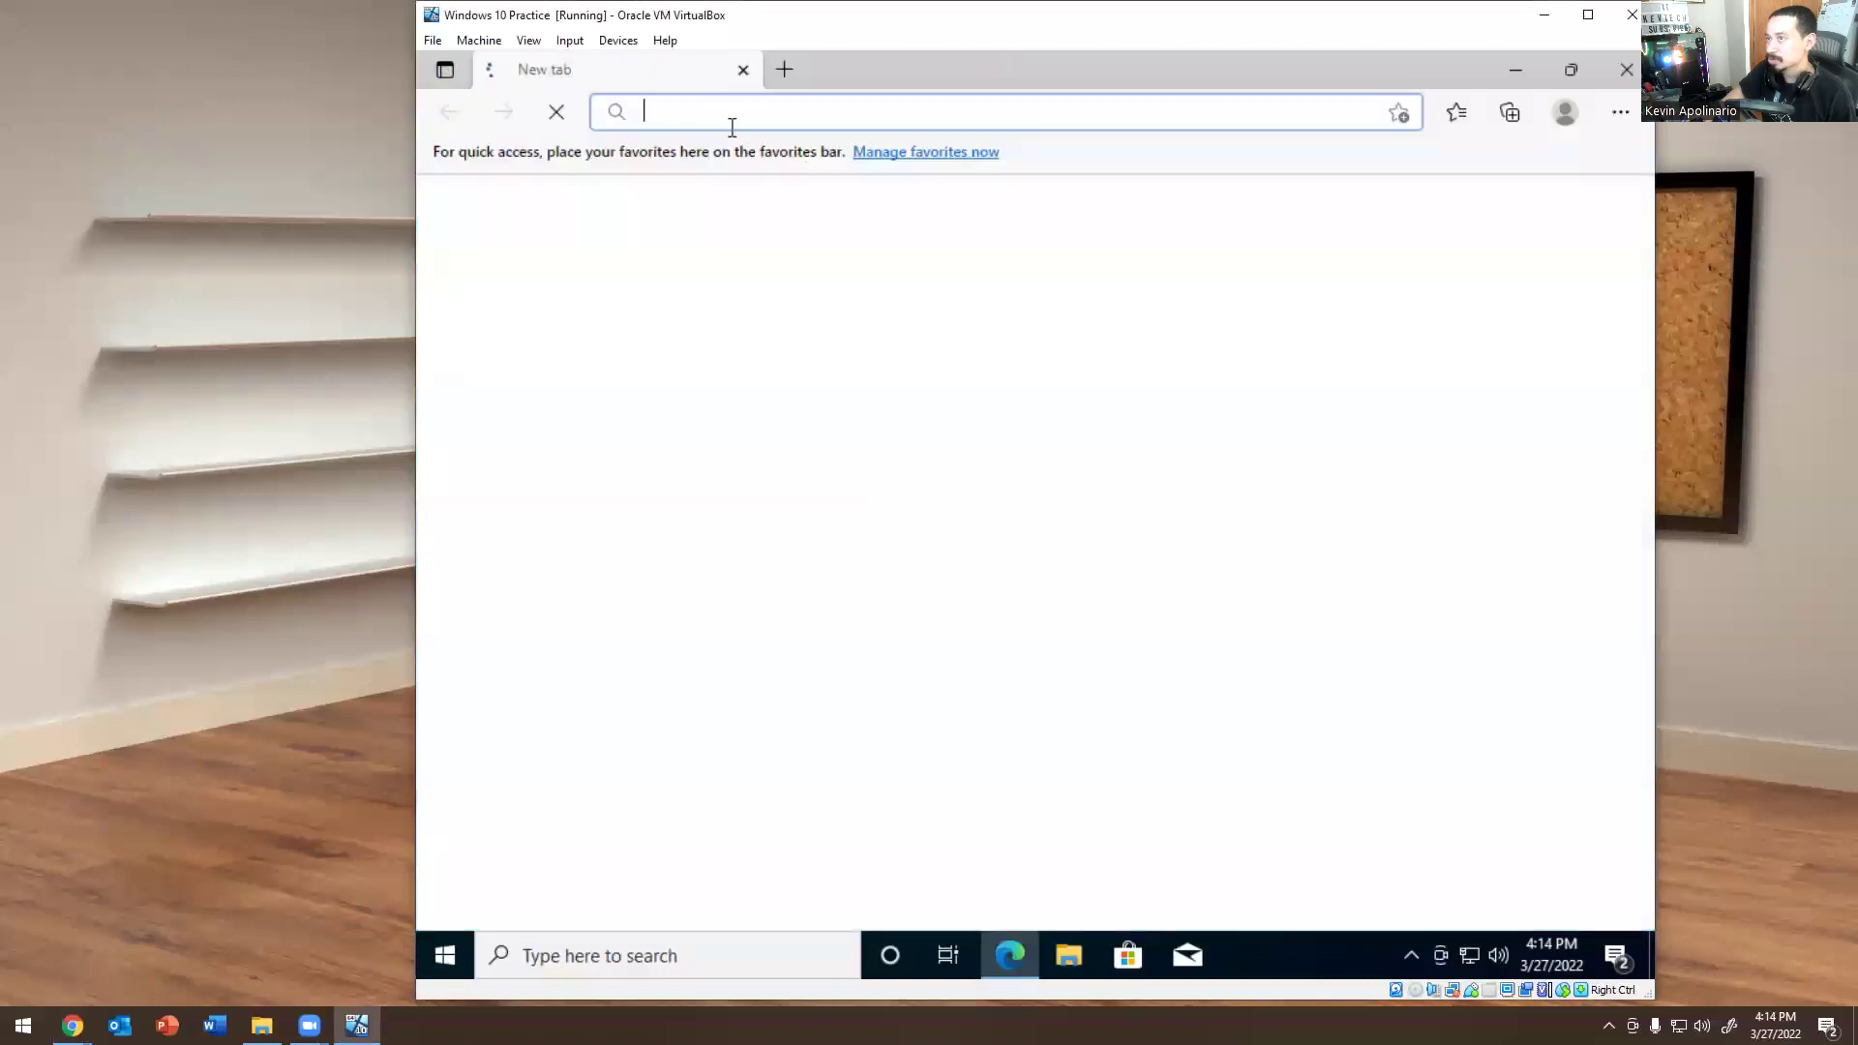
{"action": "type", "text": "join.zoho.com"}
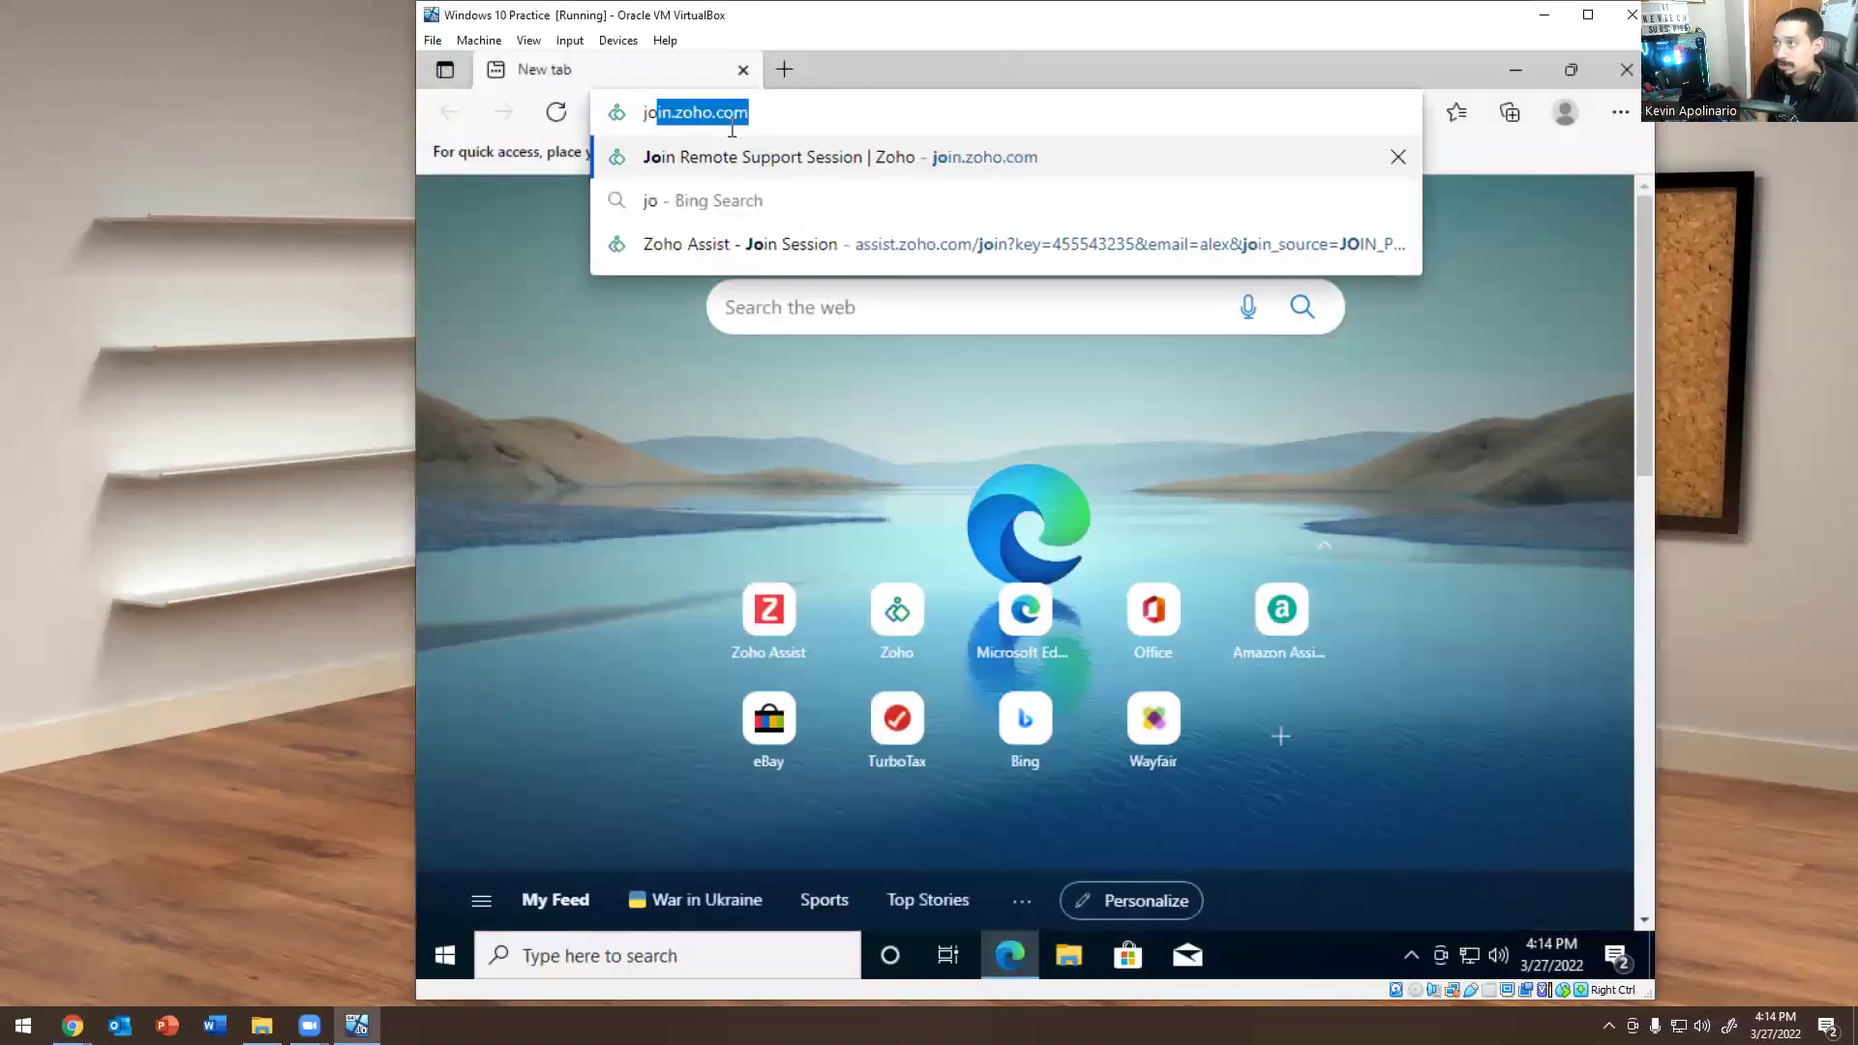
{"action": "key", "text": "Return"}
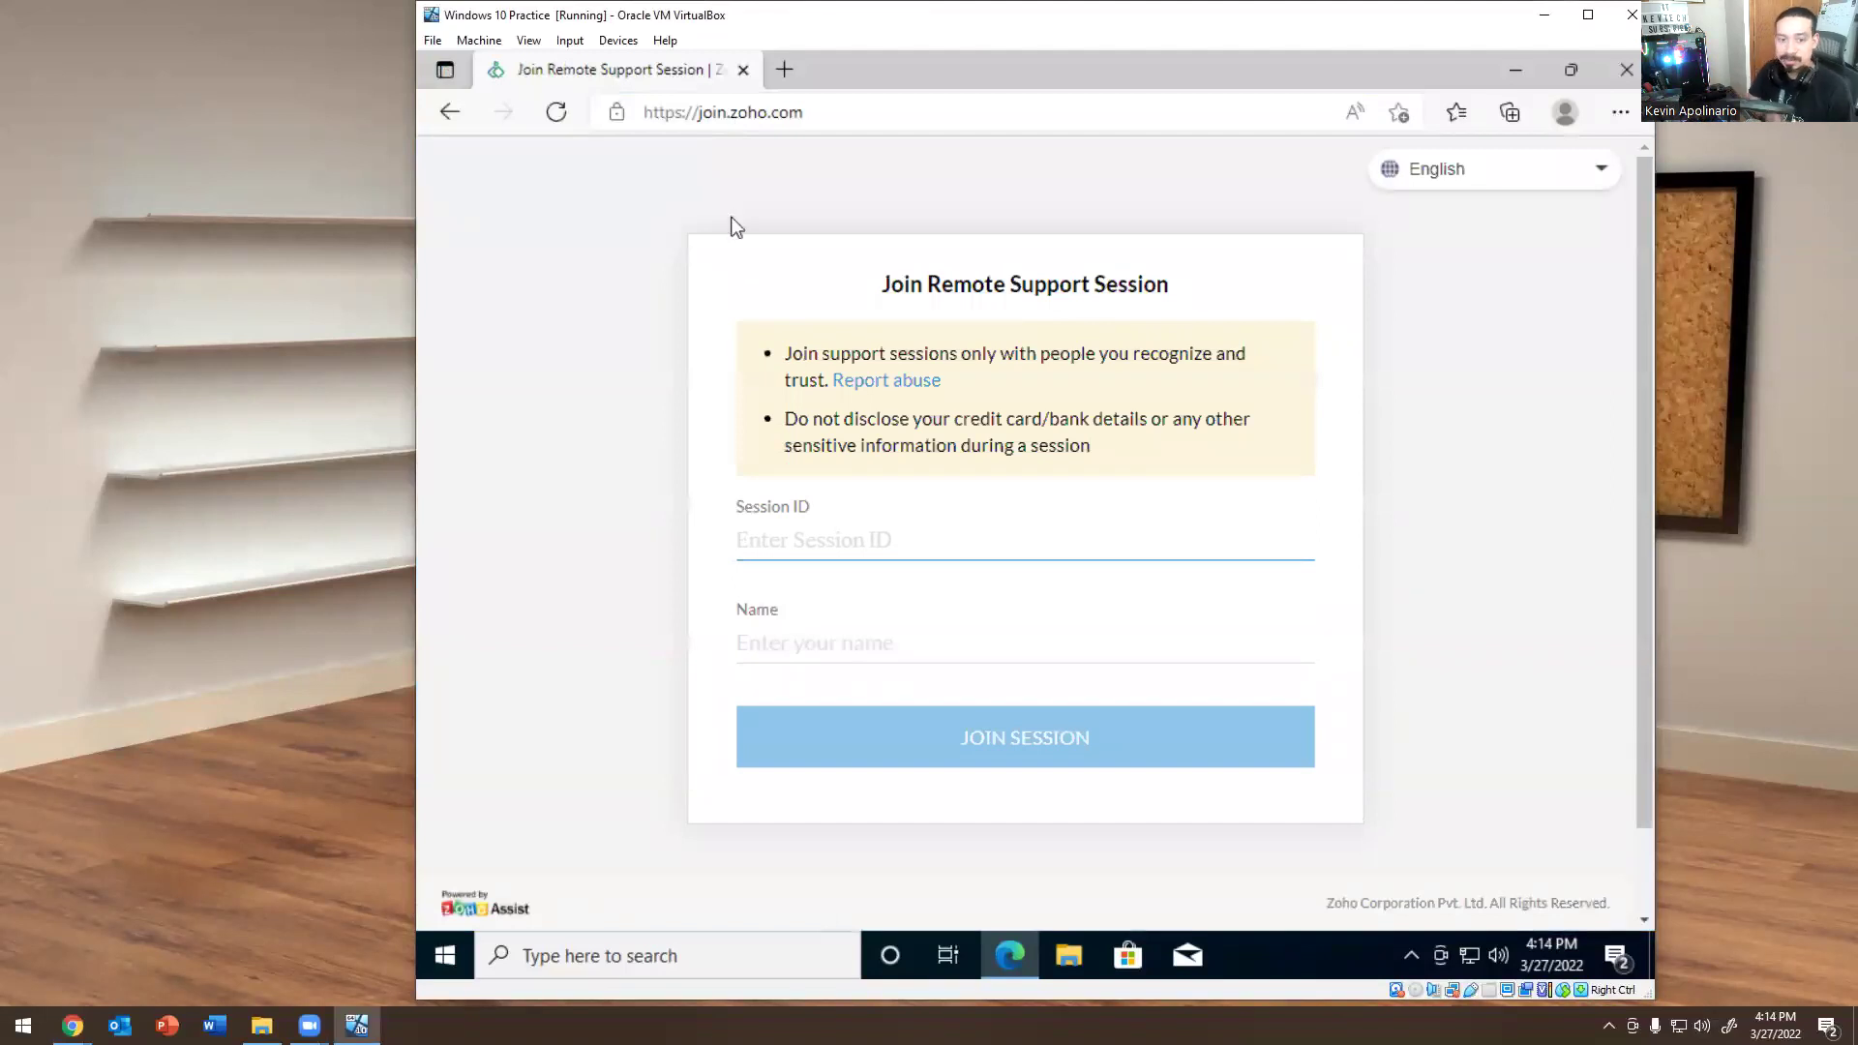
{"action": "type", "text": "5"}
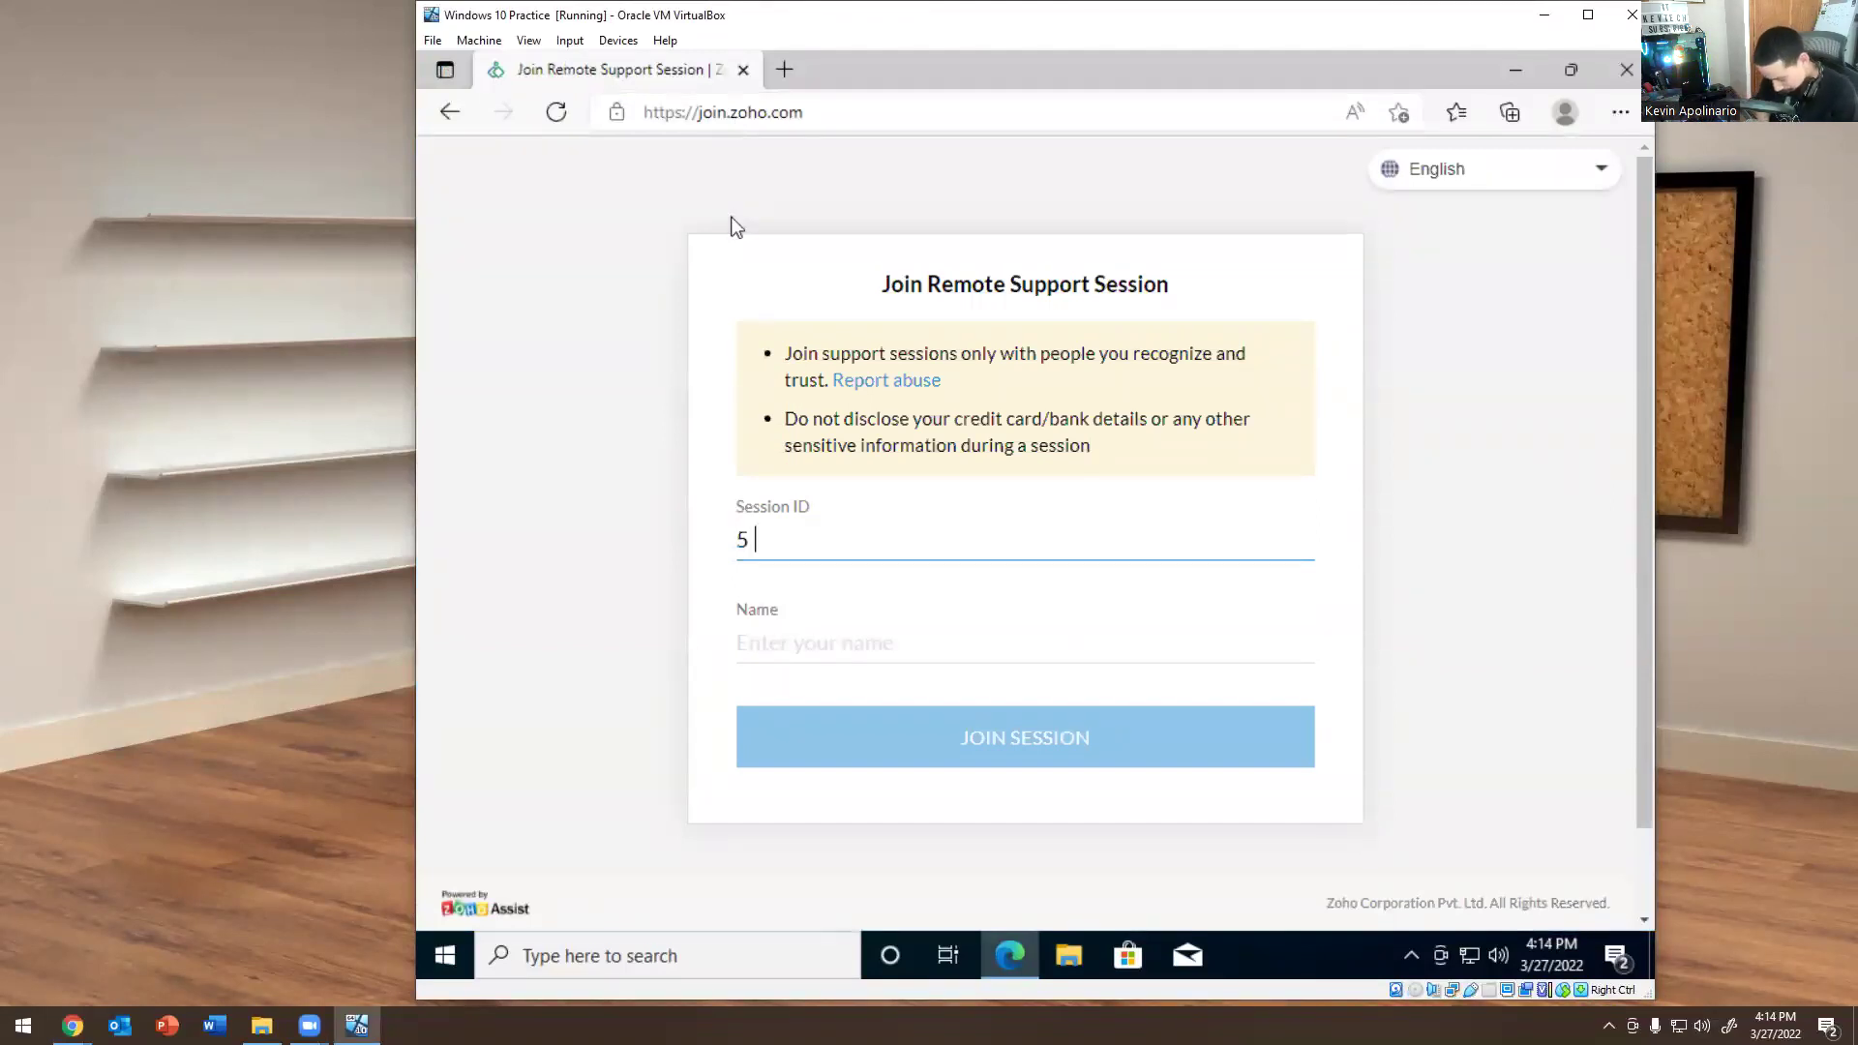
{"action": "type", "text": "89-124"}
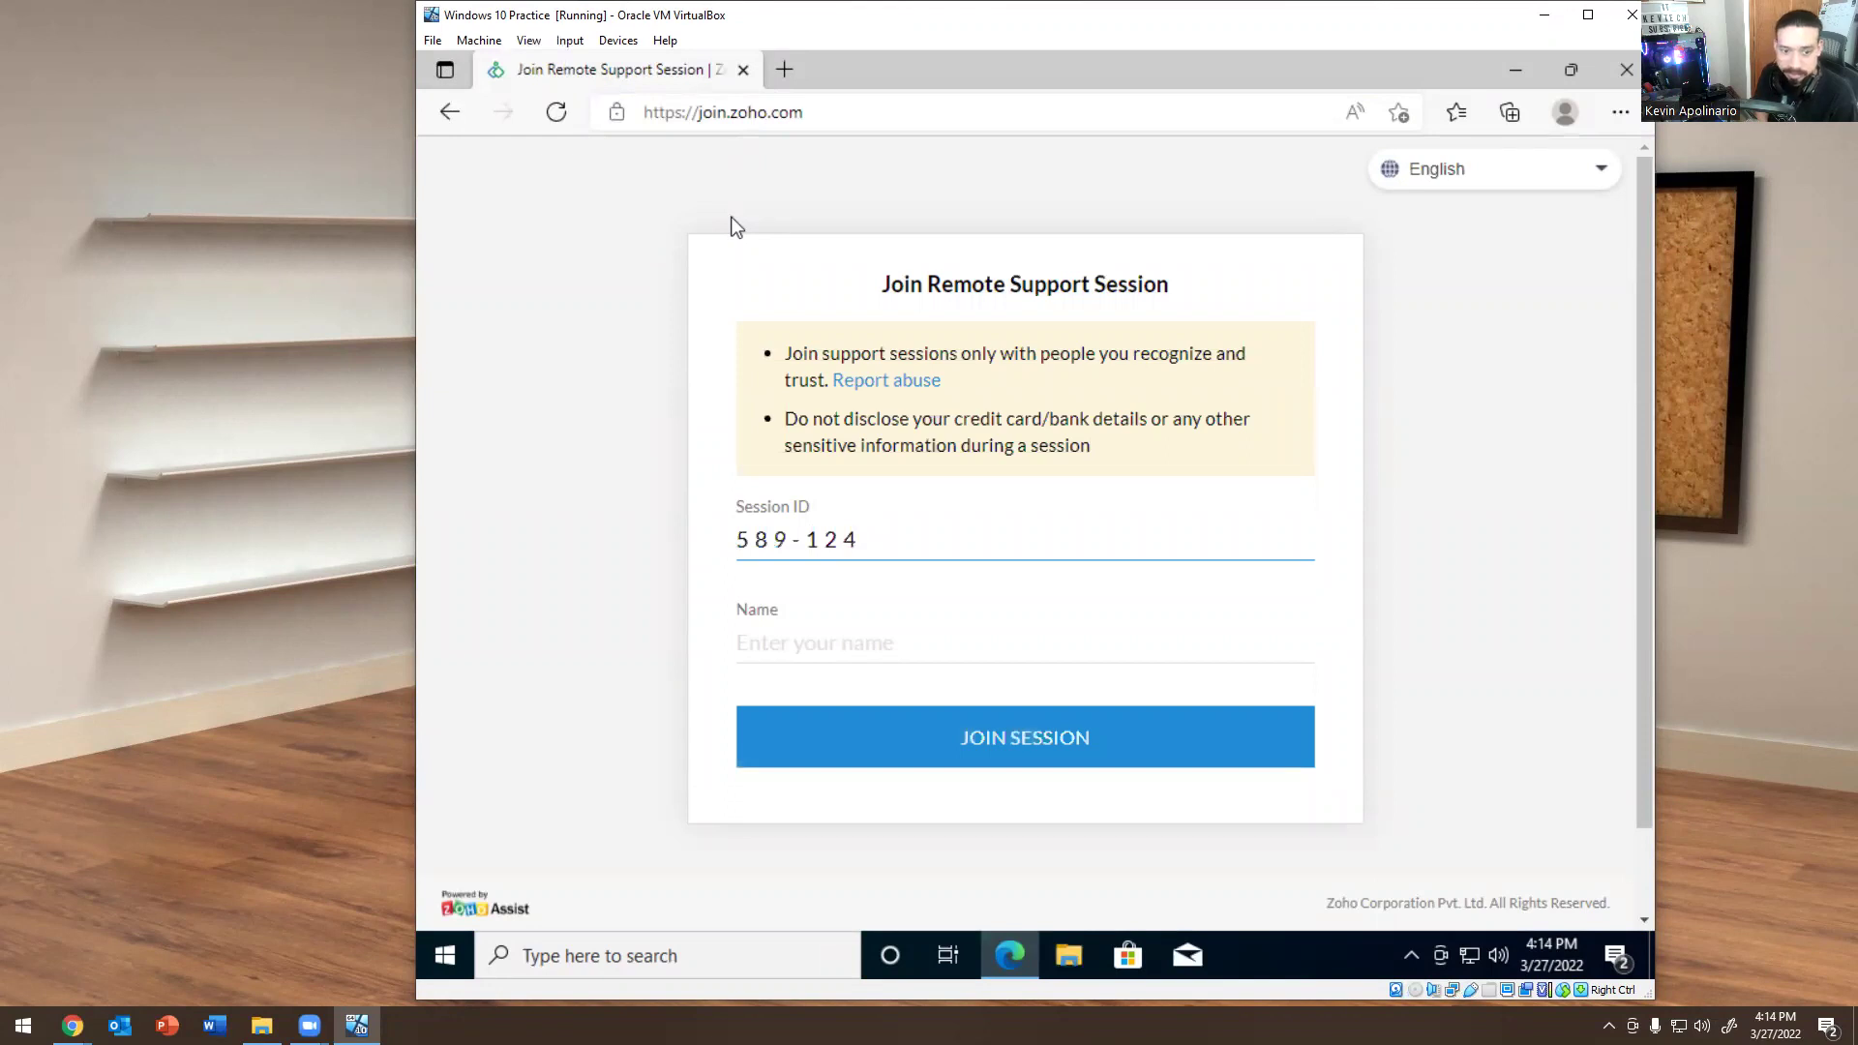
{"action": "type", "text": "-124"}
{"action": "key", "text": "Return"}
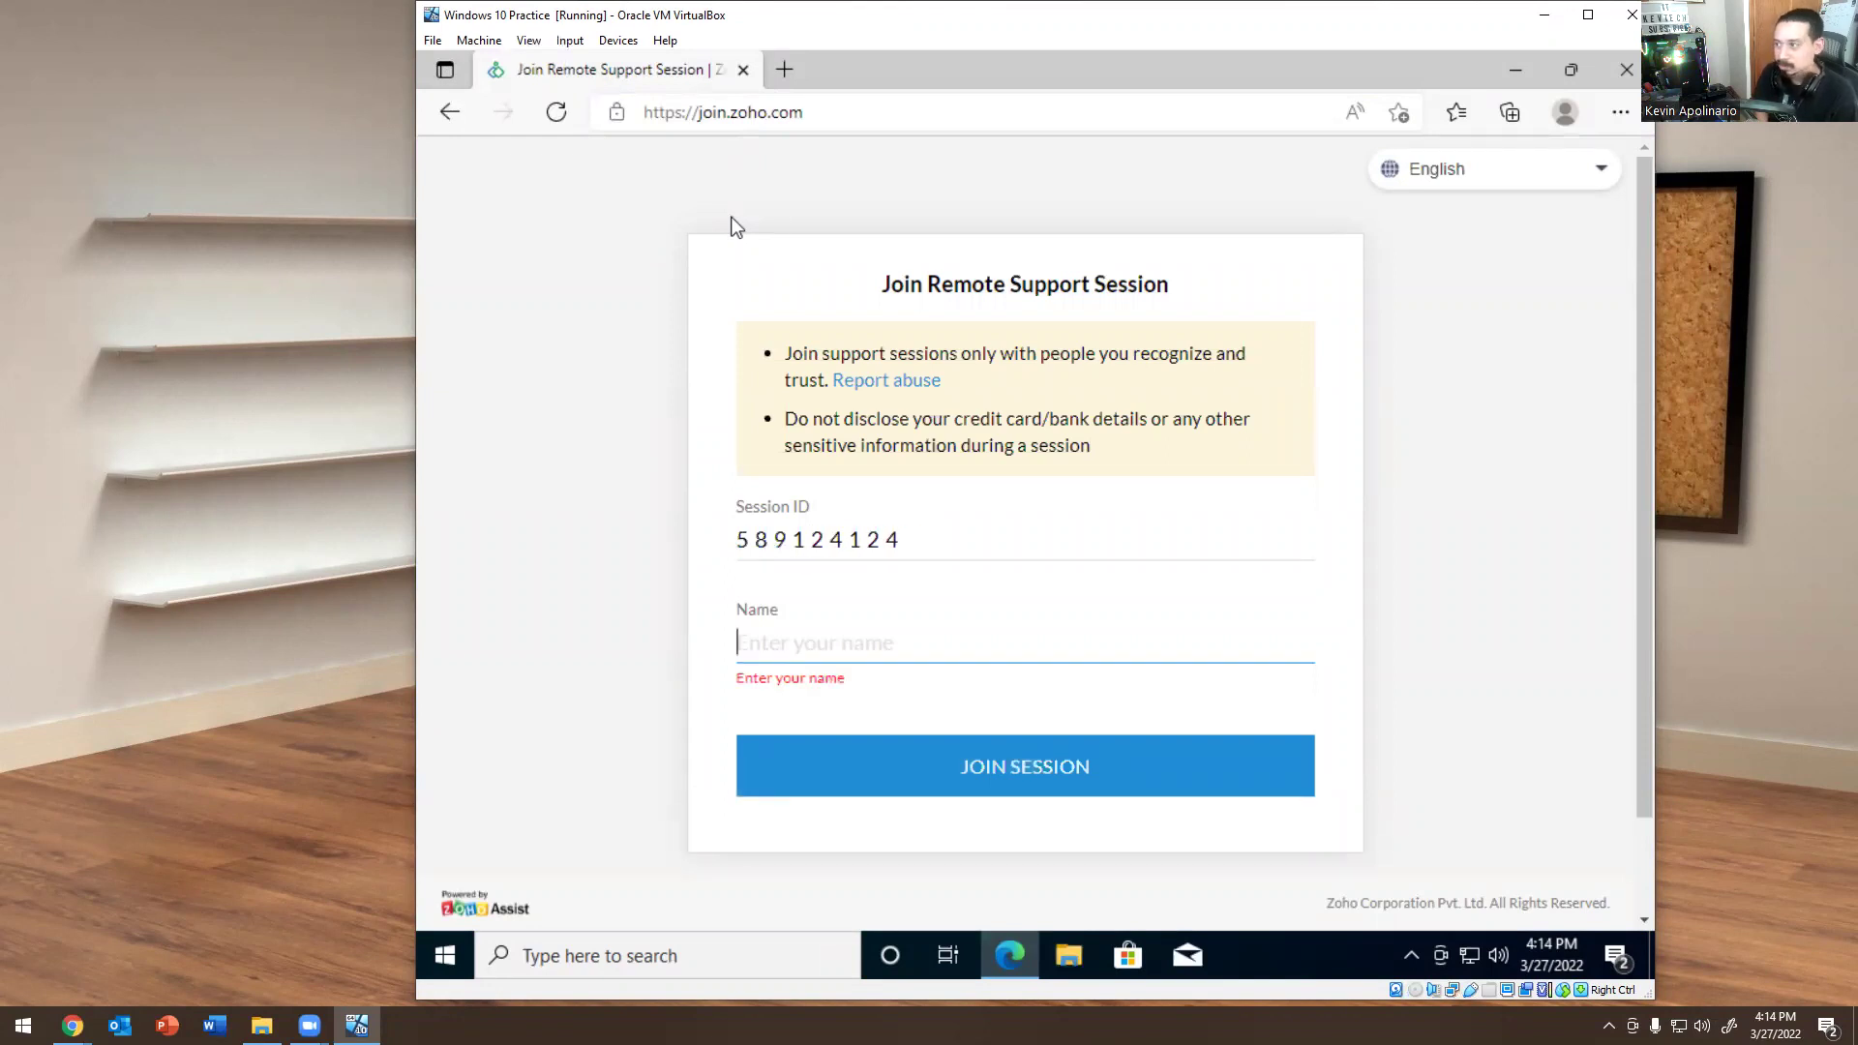
{"action": "type", "text": "Alex"}
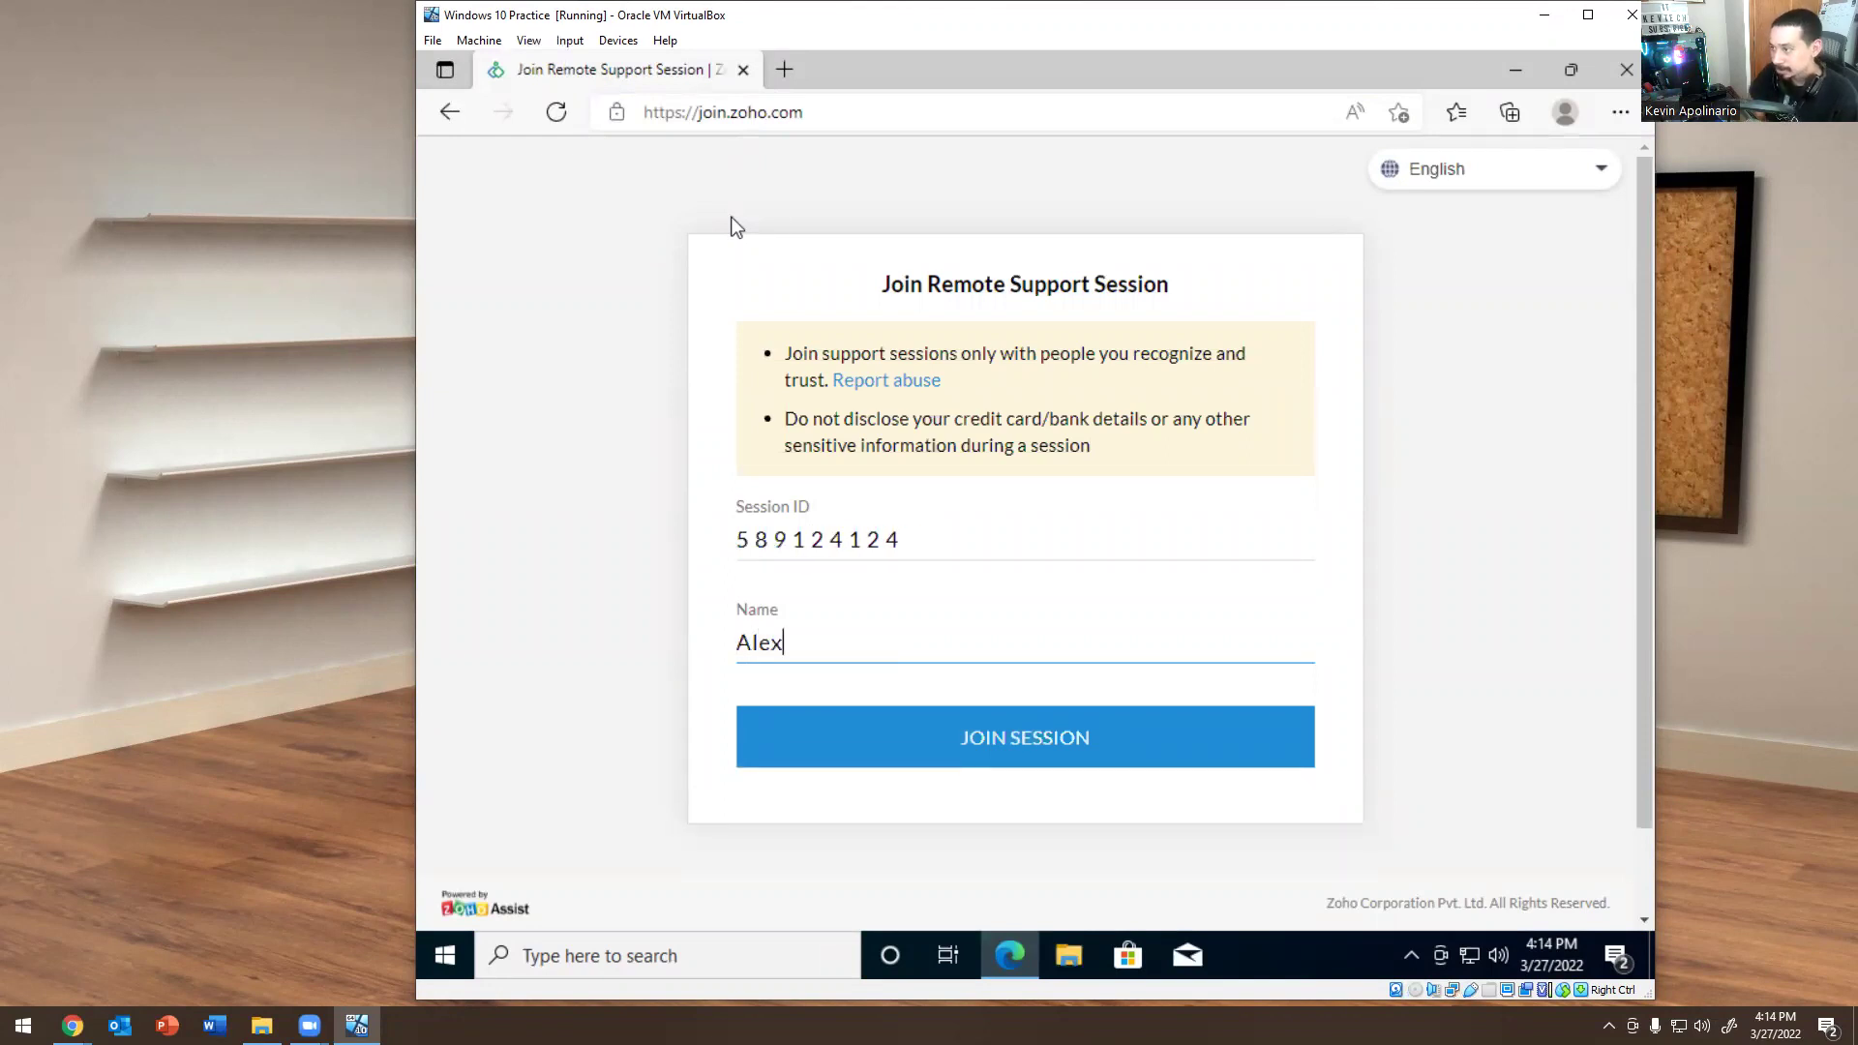
{"action": "left_click", "coordinate": [950, 746]}
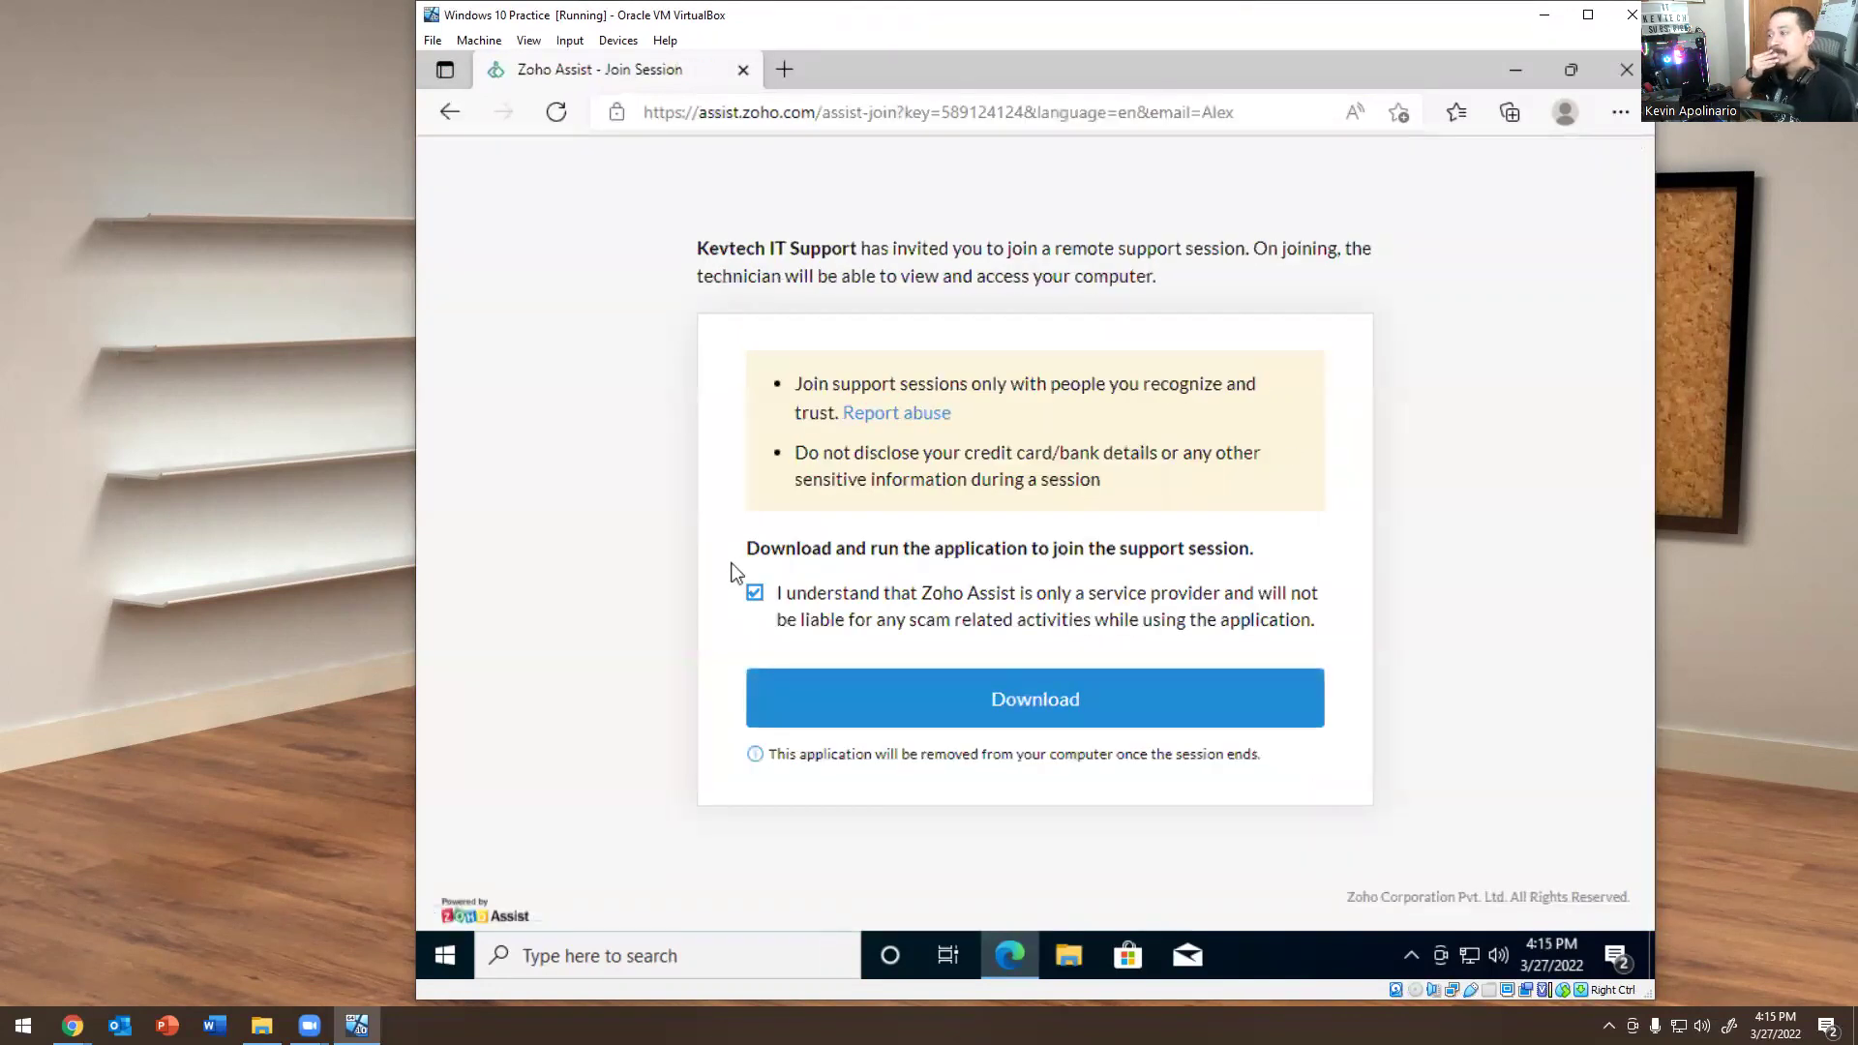
Download and run the ZA_Connect session connector on the VM, approving the UAC prompt.
{"action": "left_click", "coordinate": [882, 705]}
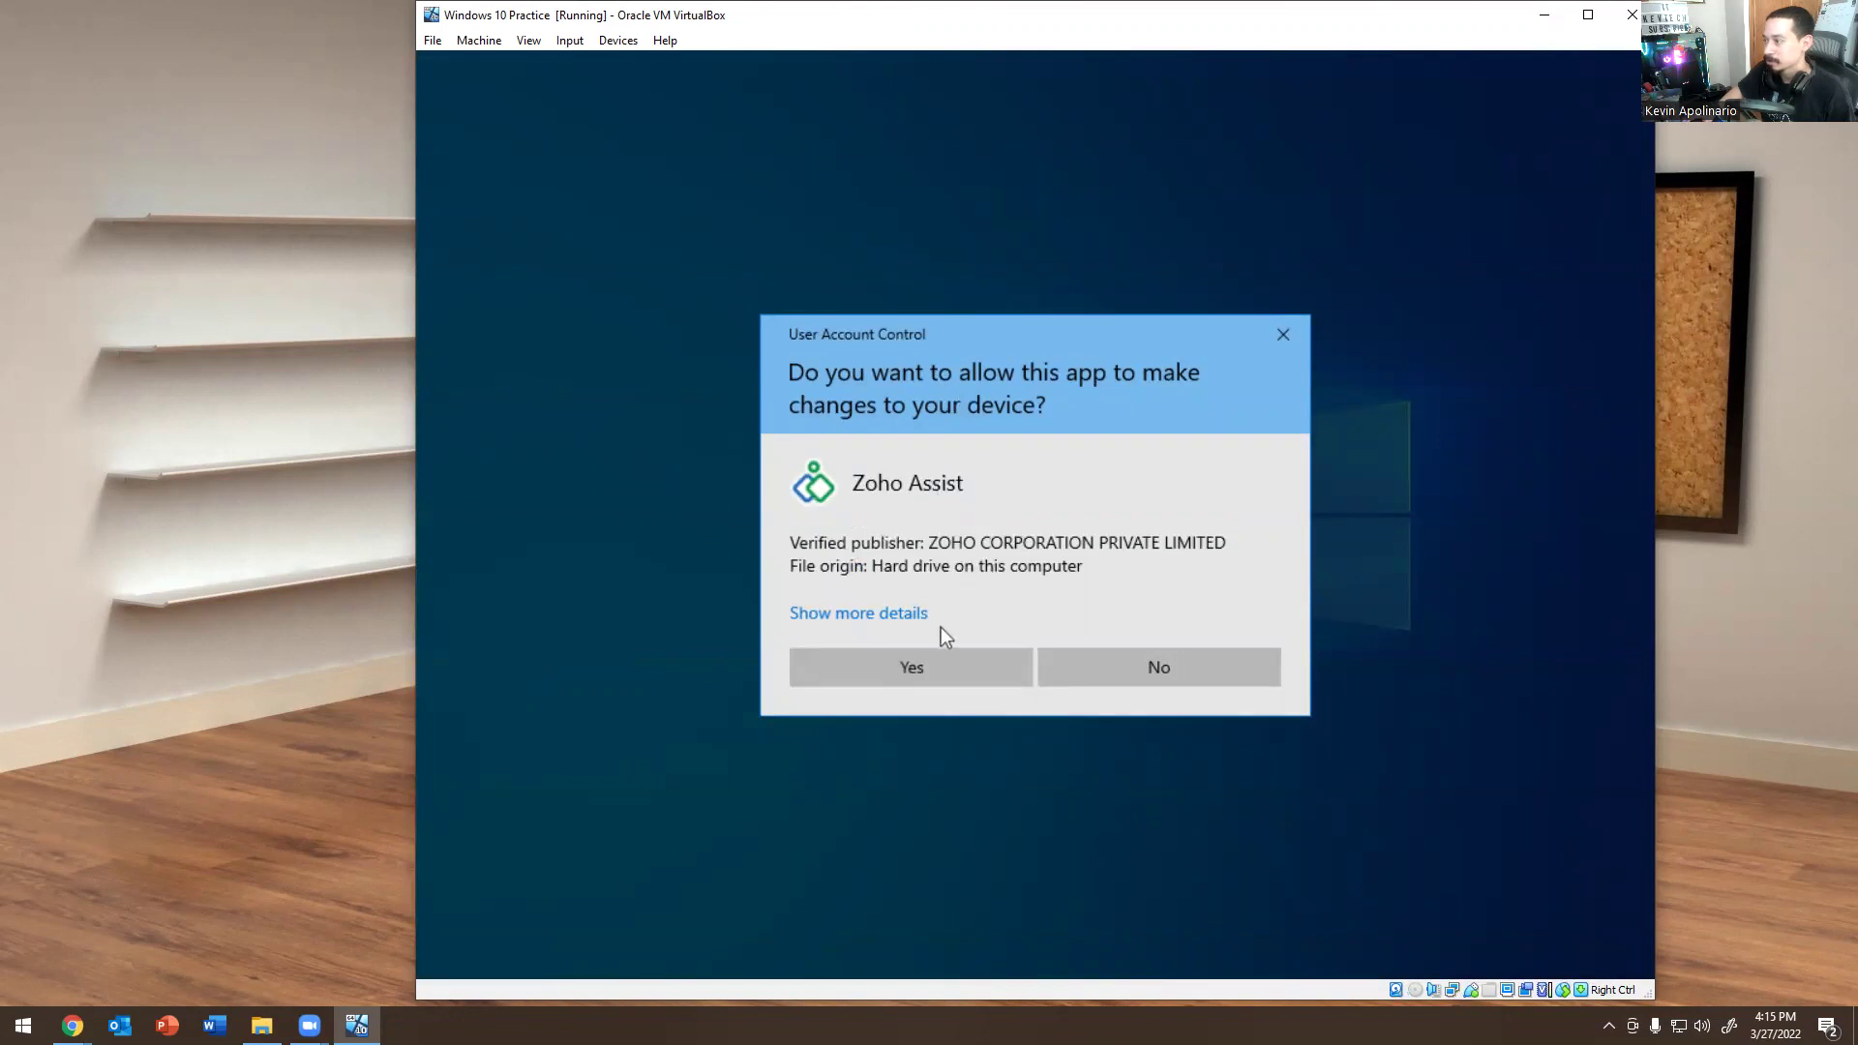
{"action": "left_click", "coordinate": [932, 664]}
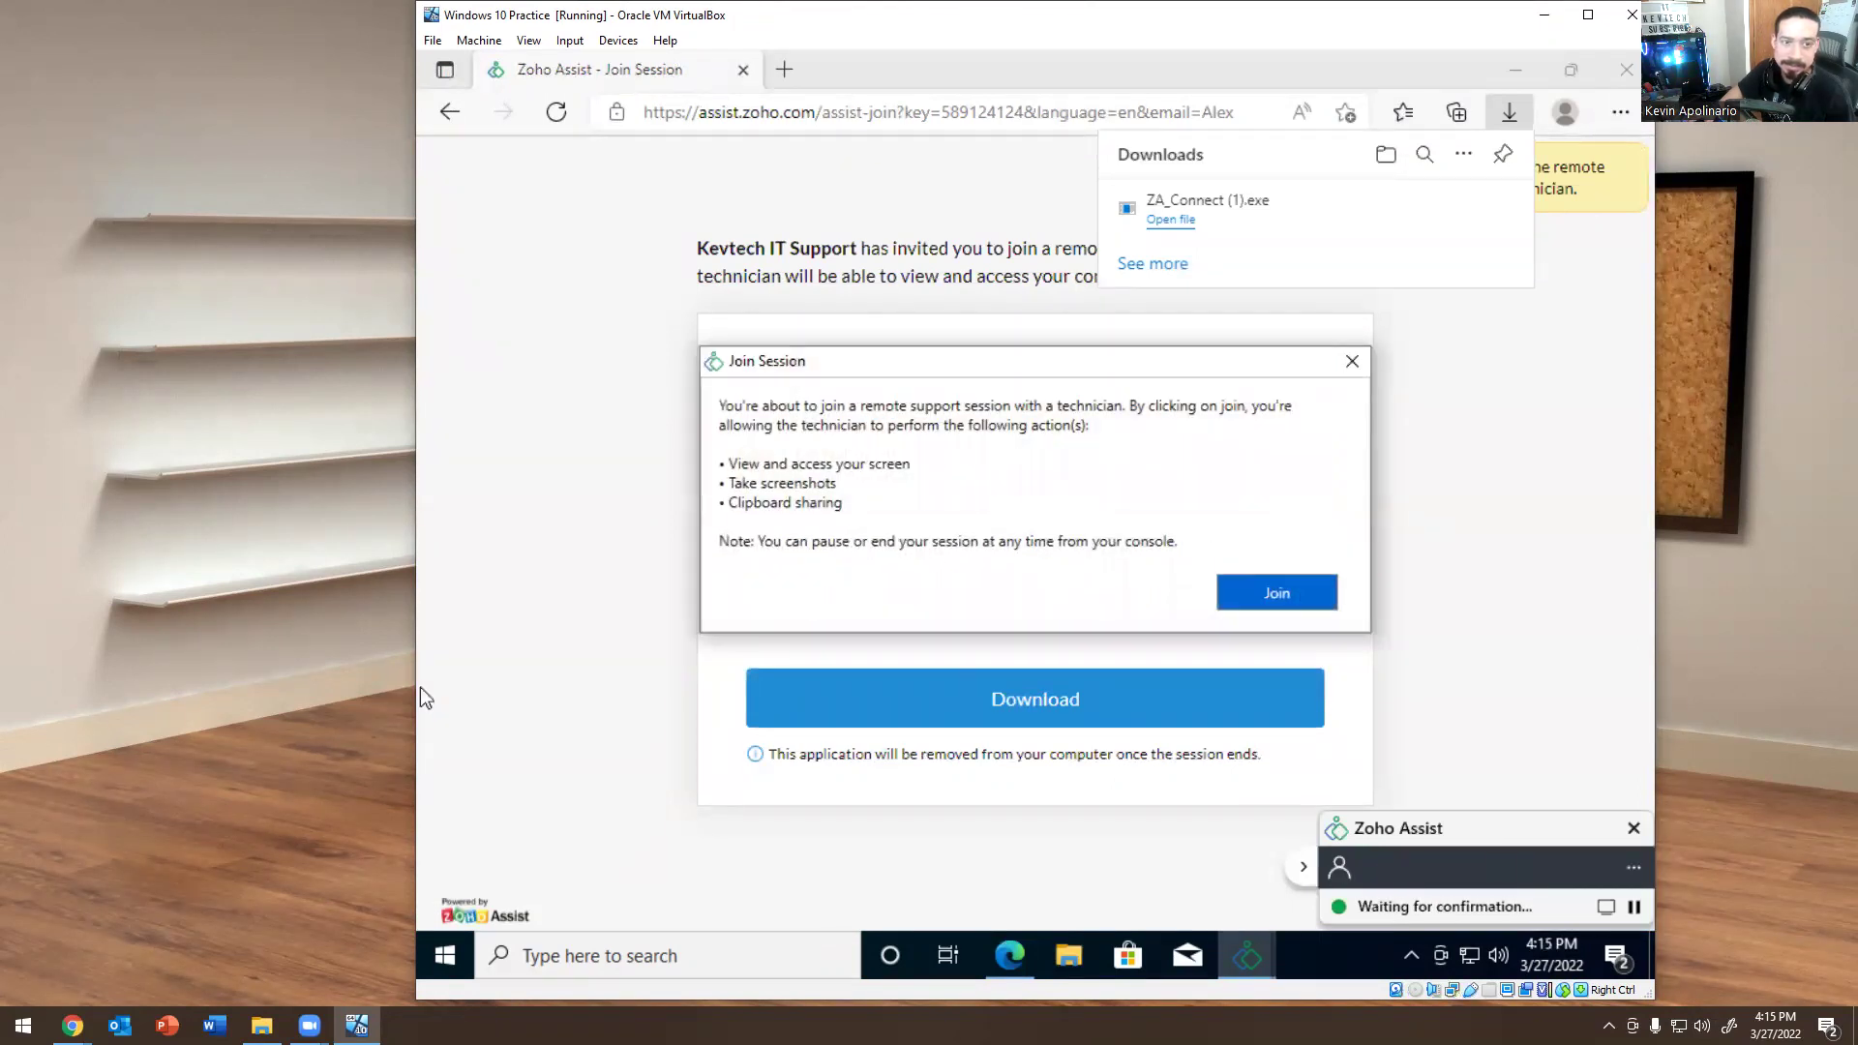
{"action": "key", "text": "alt+Tab"}
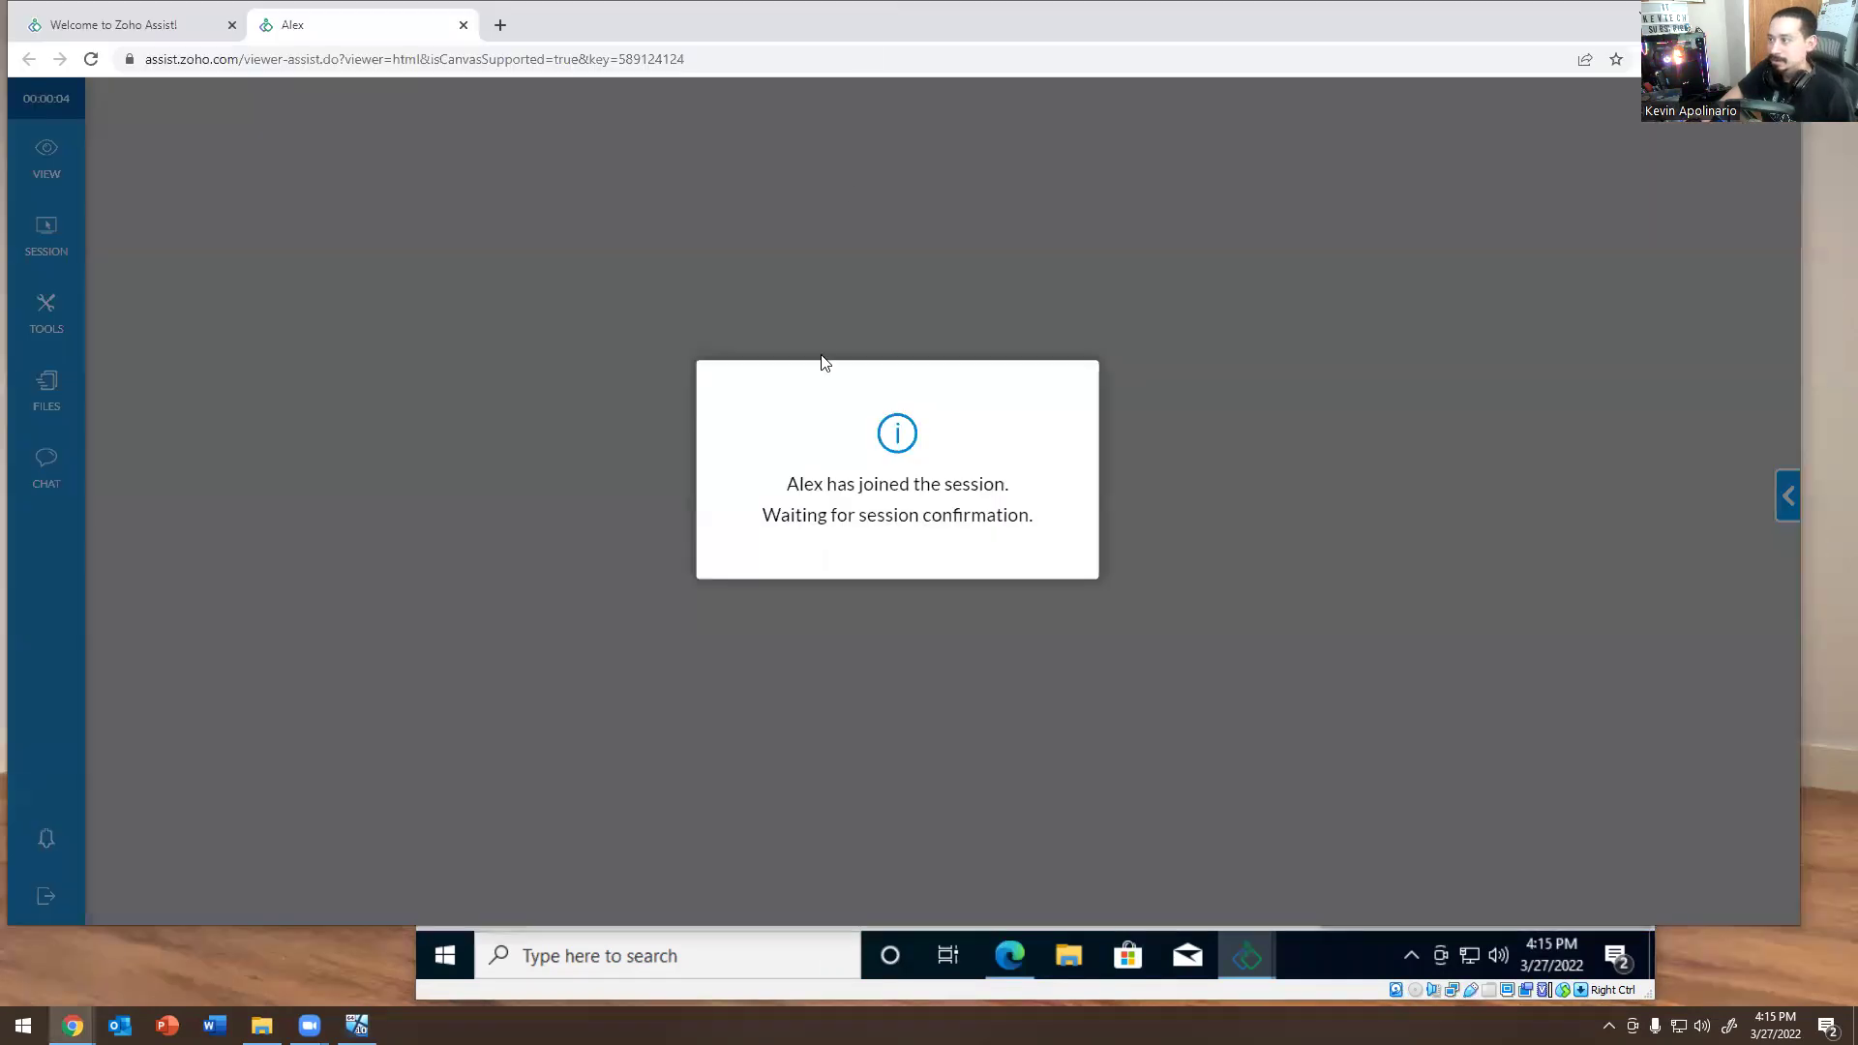
{"action": "key", "text": "alt+Tab"}
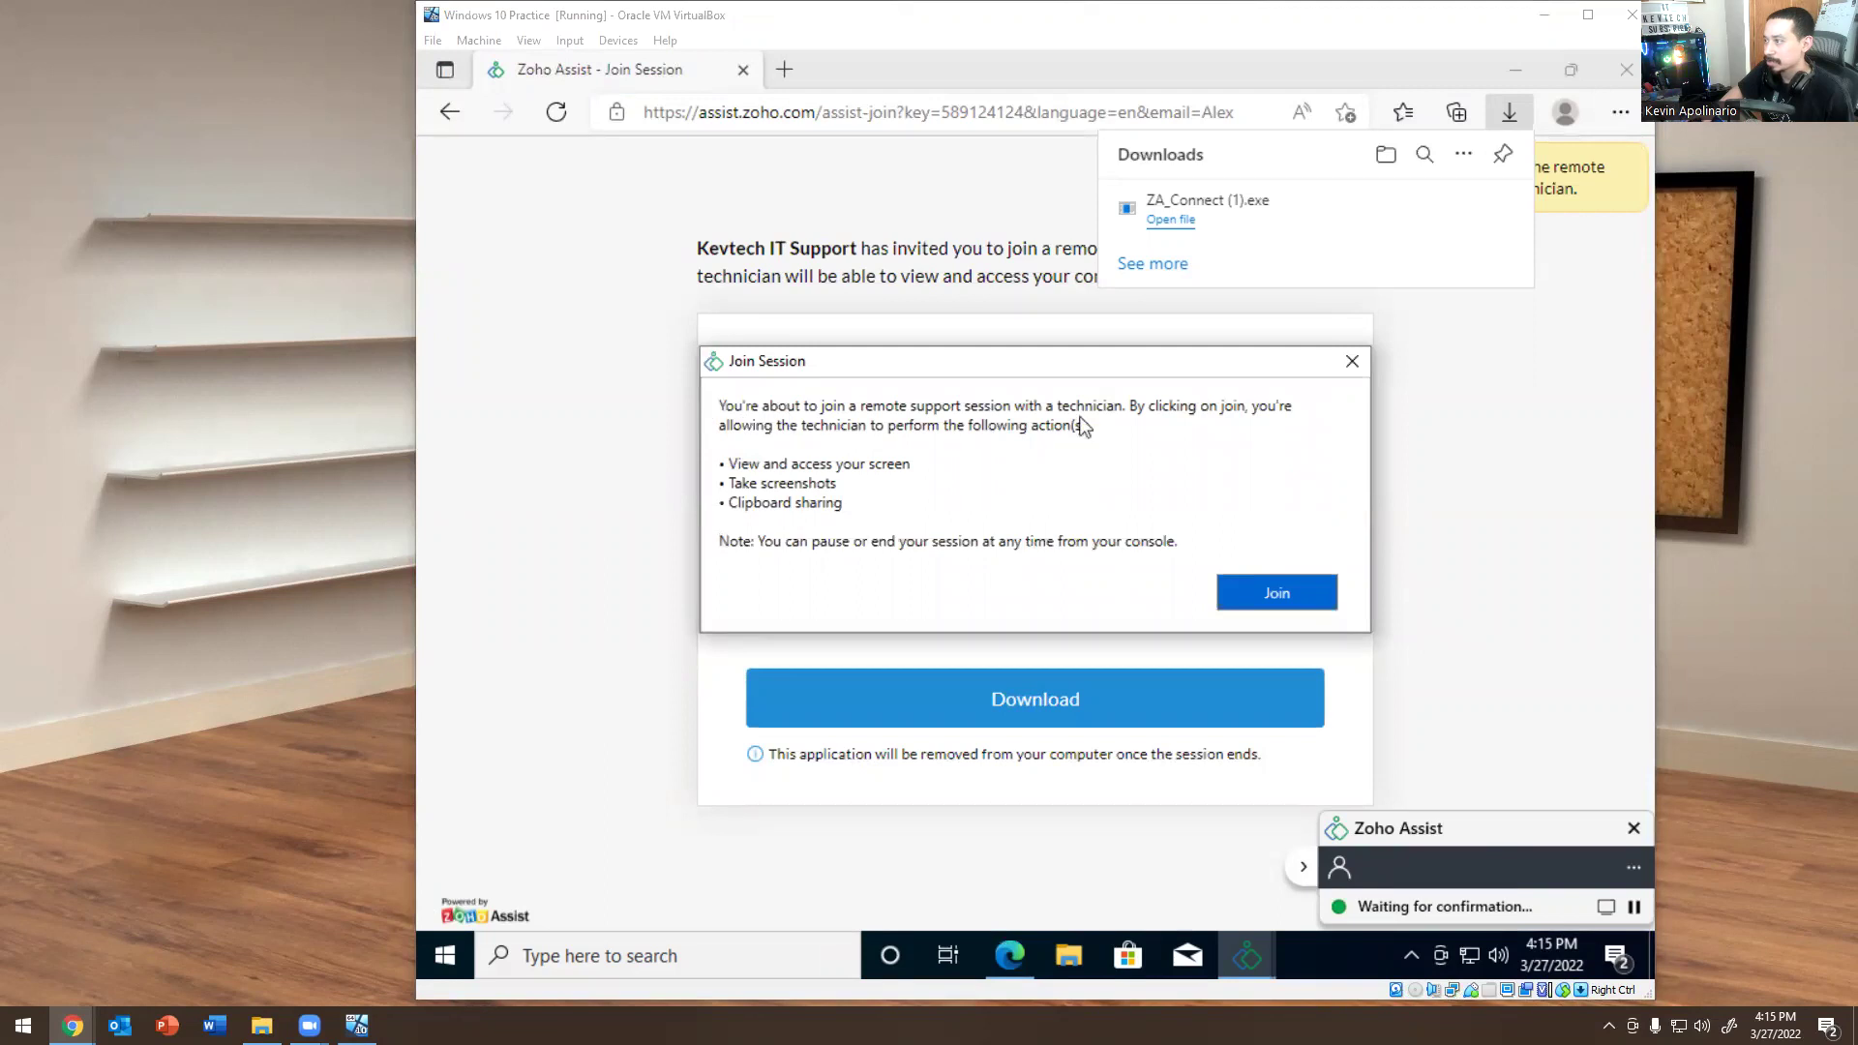
Accept the join prompt on the VM and open File Explorer remotely from the technician viewer.
{"action": "left_click", "coordinate": [1258, 600]}
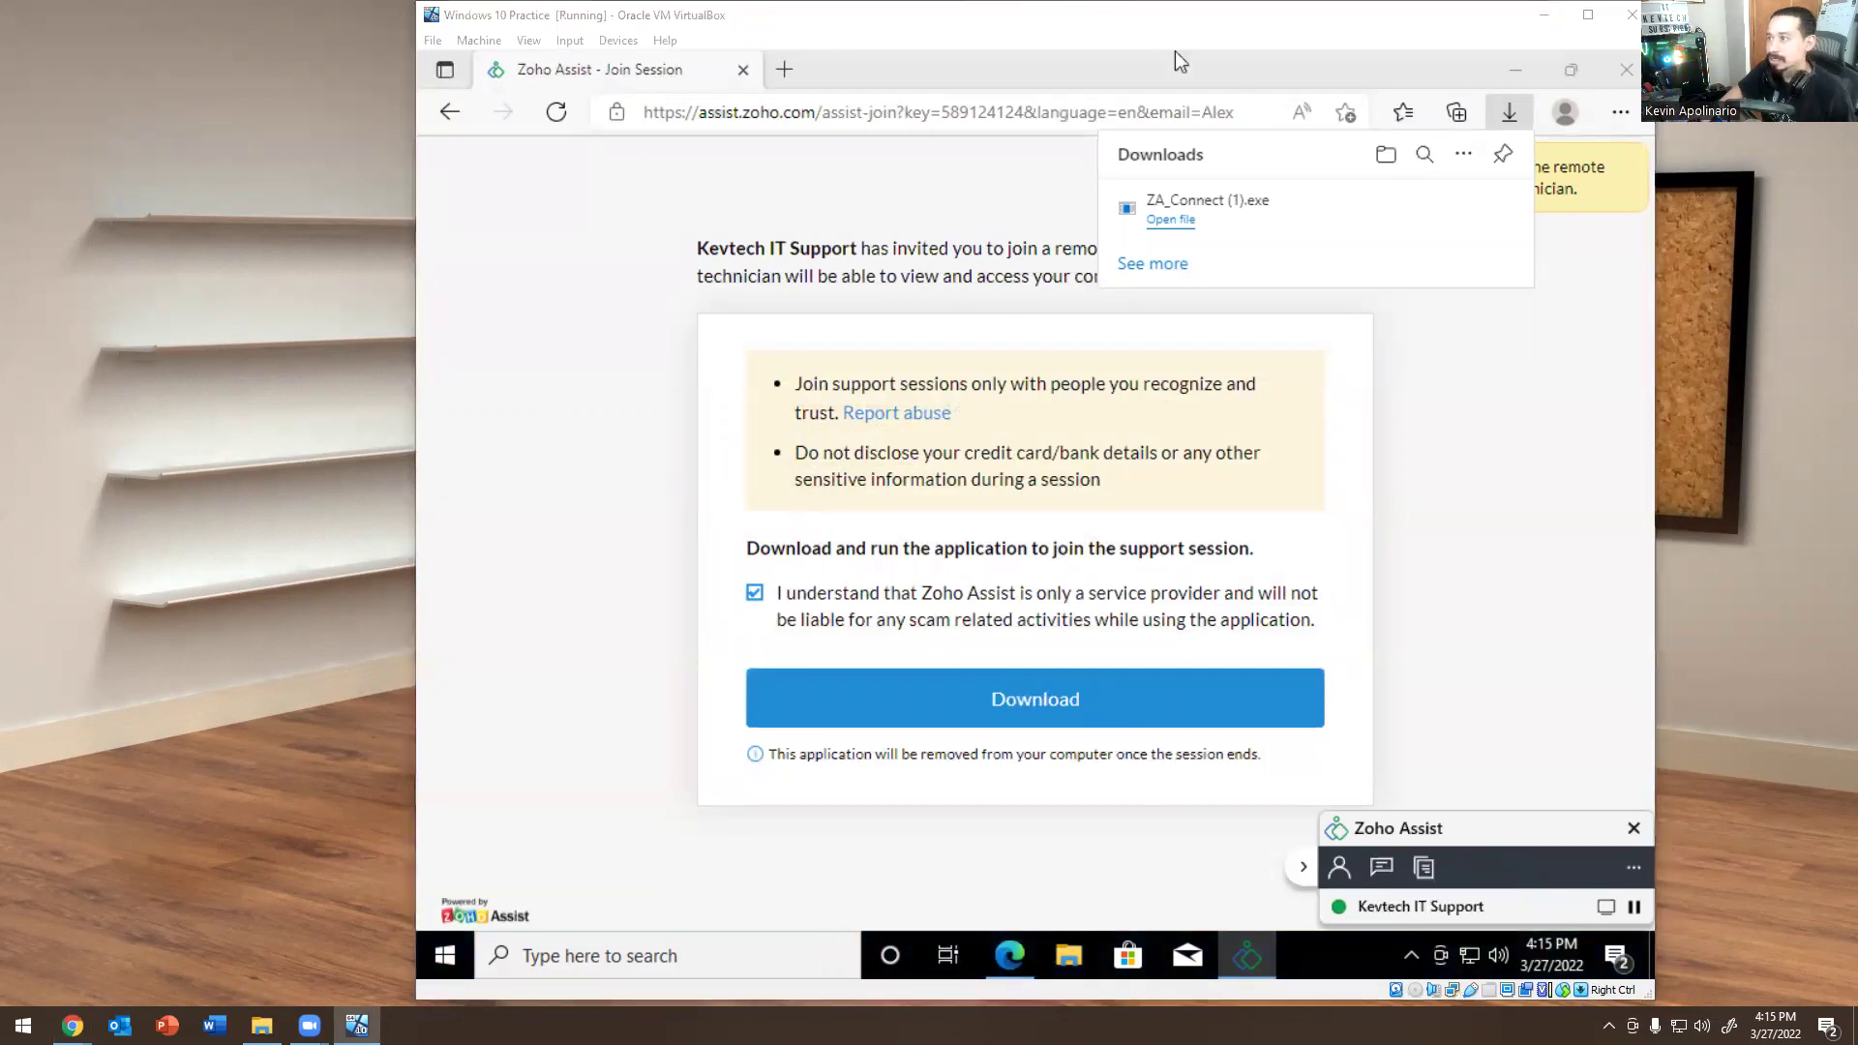
{"action": "key", "text": "alt+Tab"}
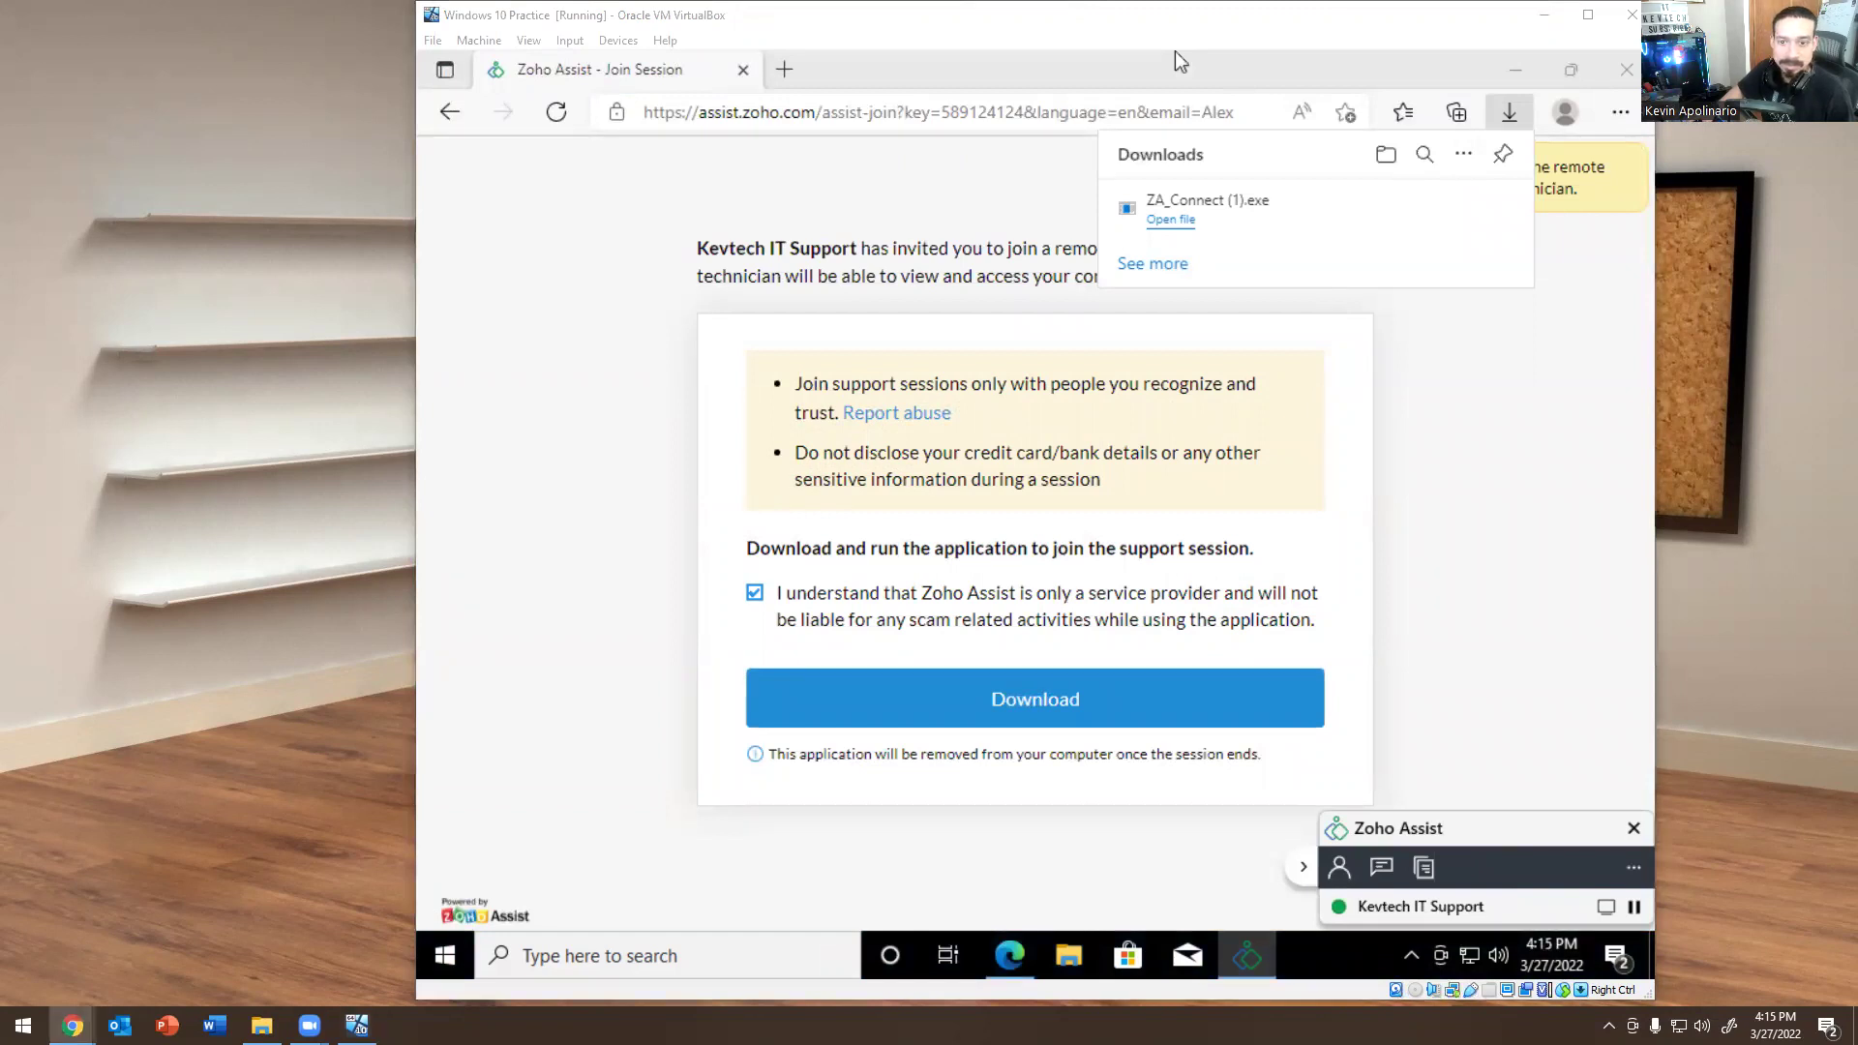
{"action": "key", "text": "alt+Tab"}
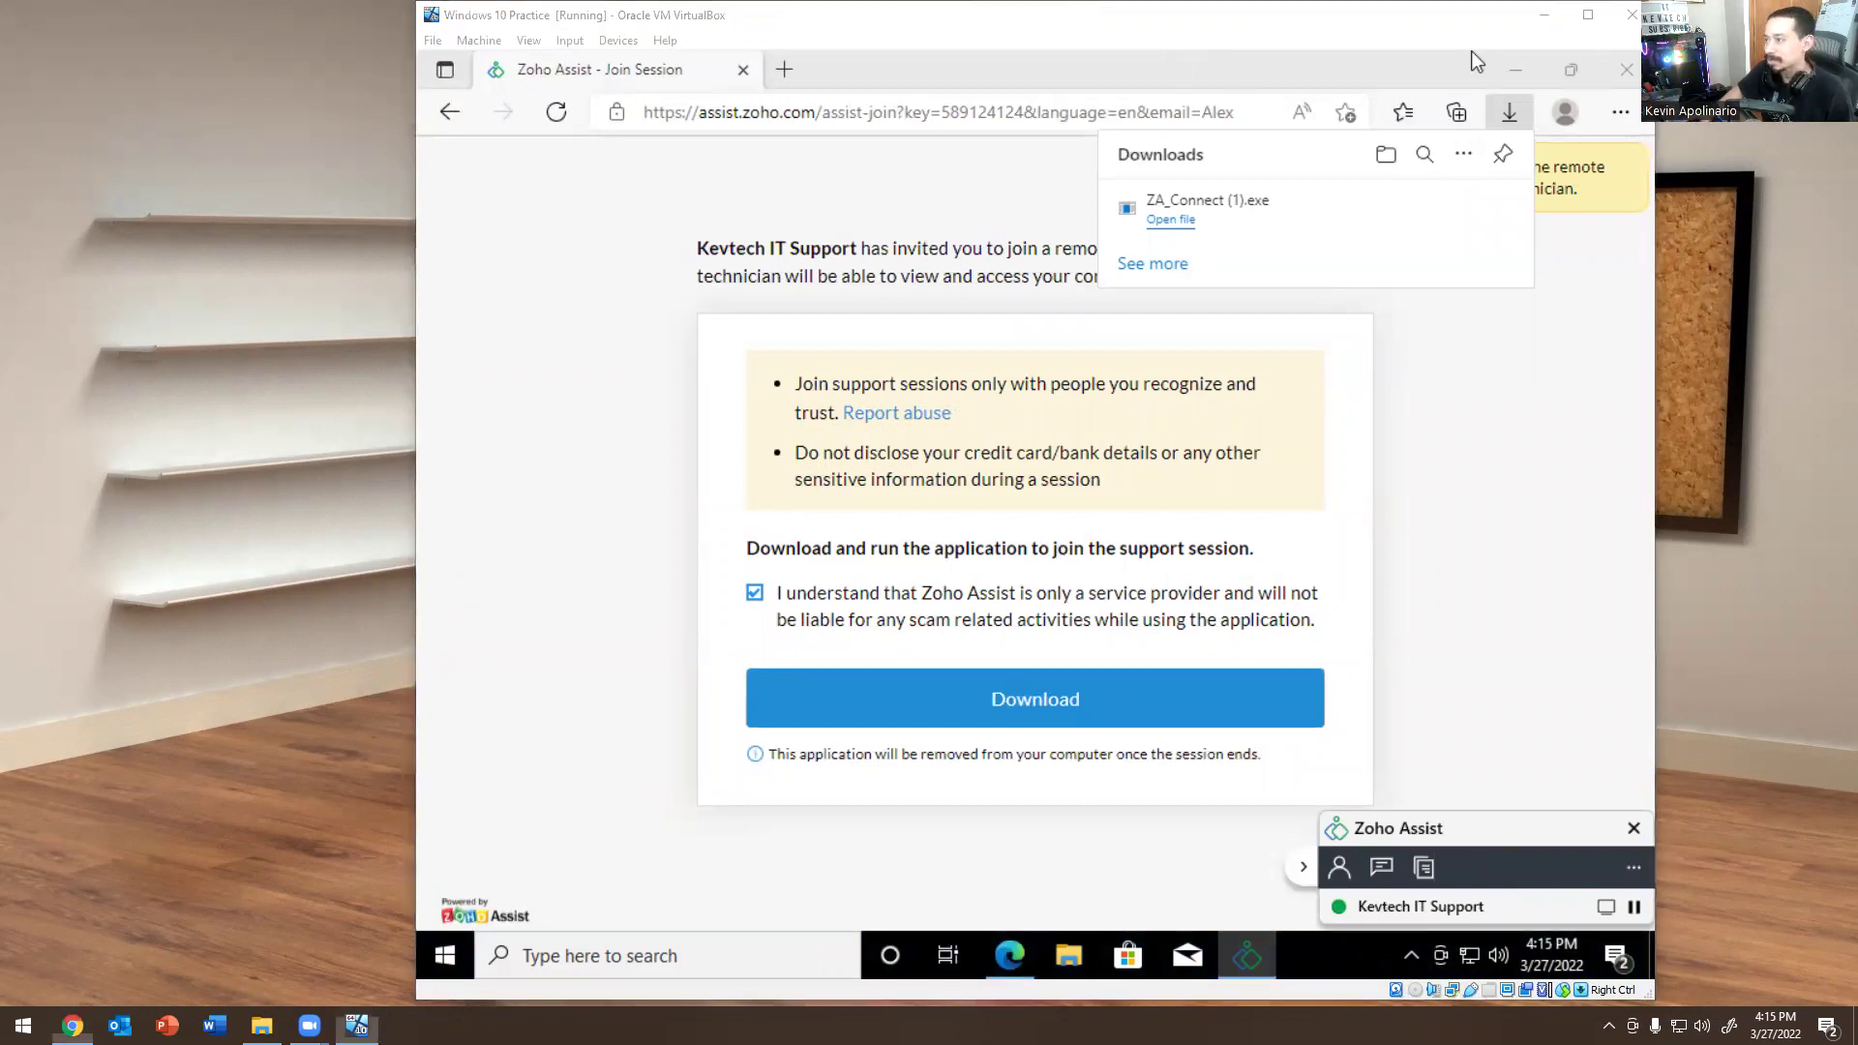
{"action": "key", "text": "alt+Tab"}
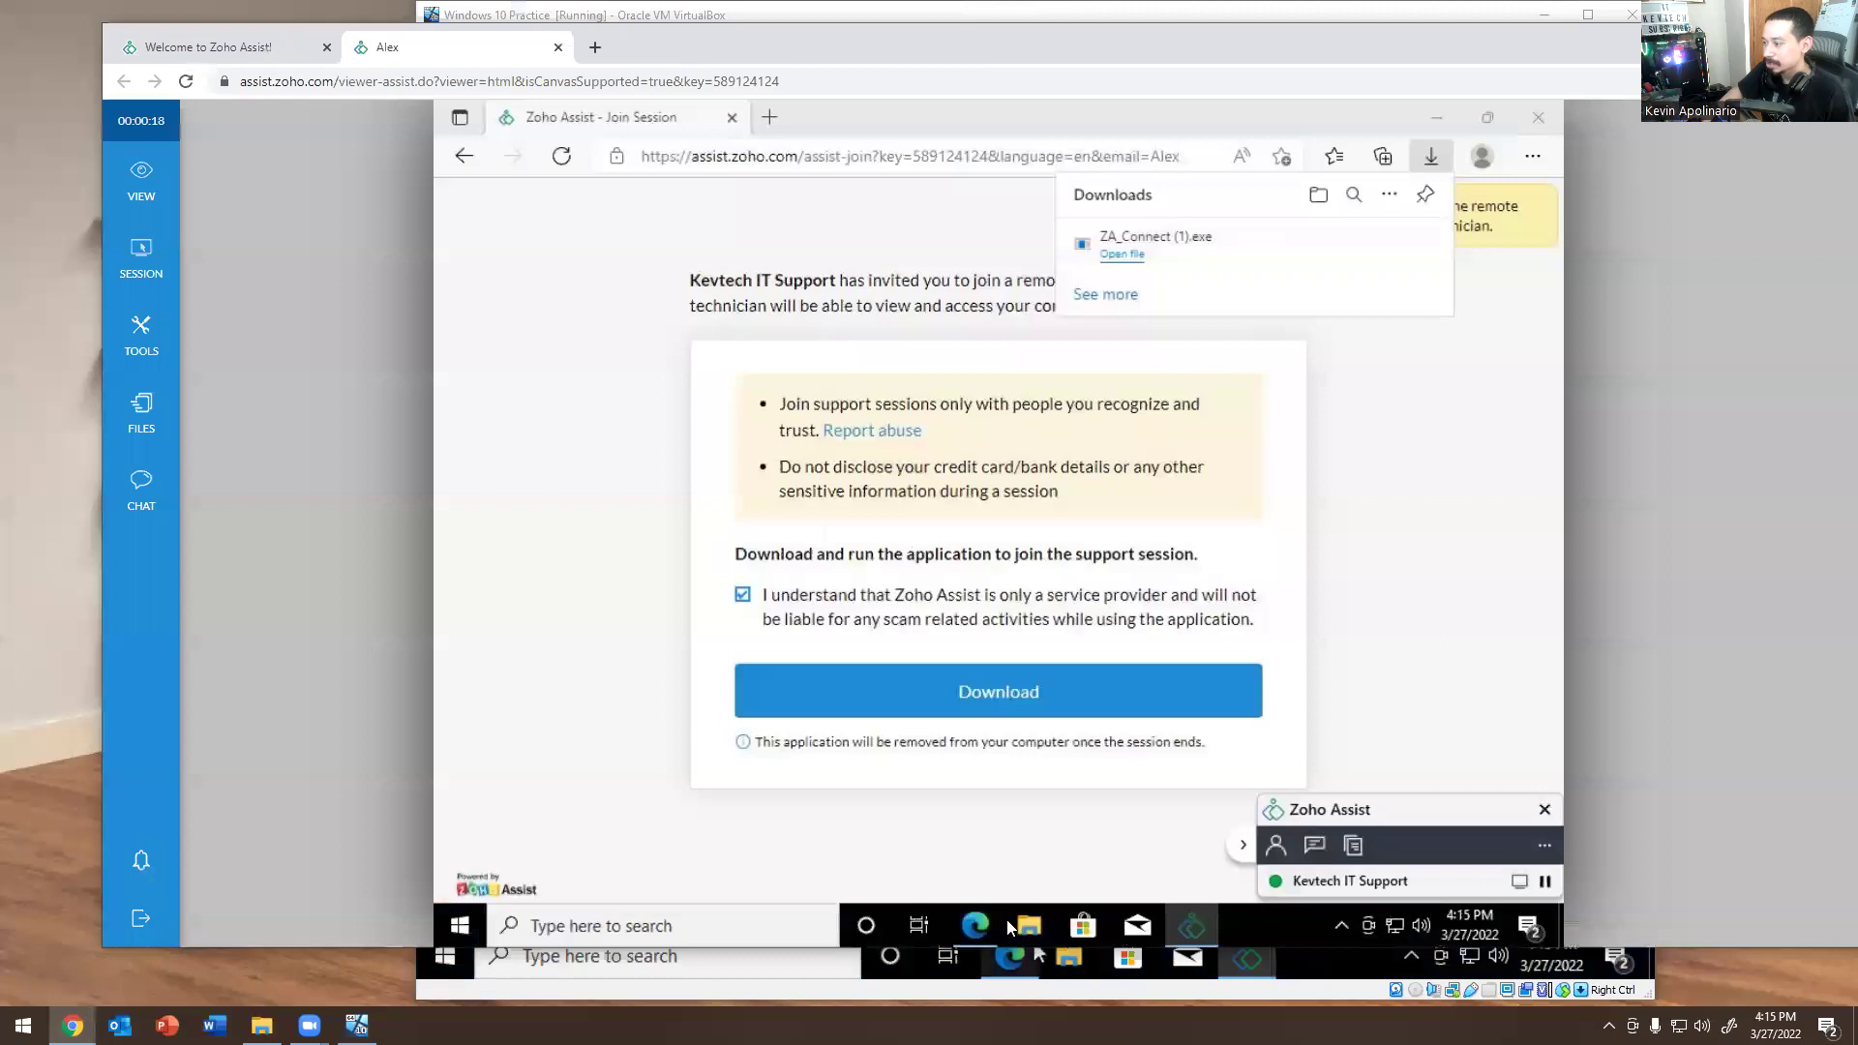
{"action": "left_click", "coordinate": [1027, 925]}
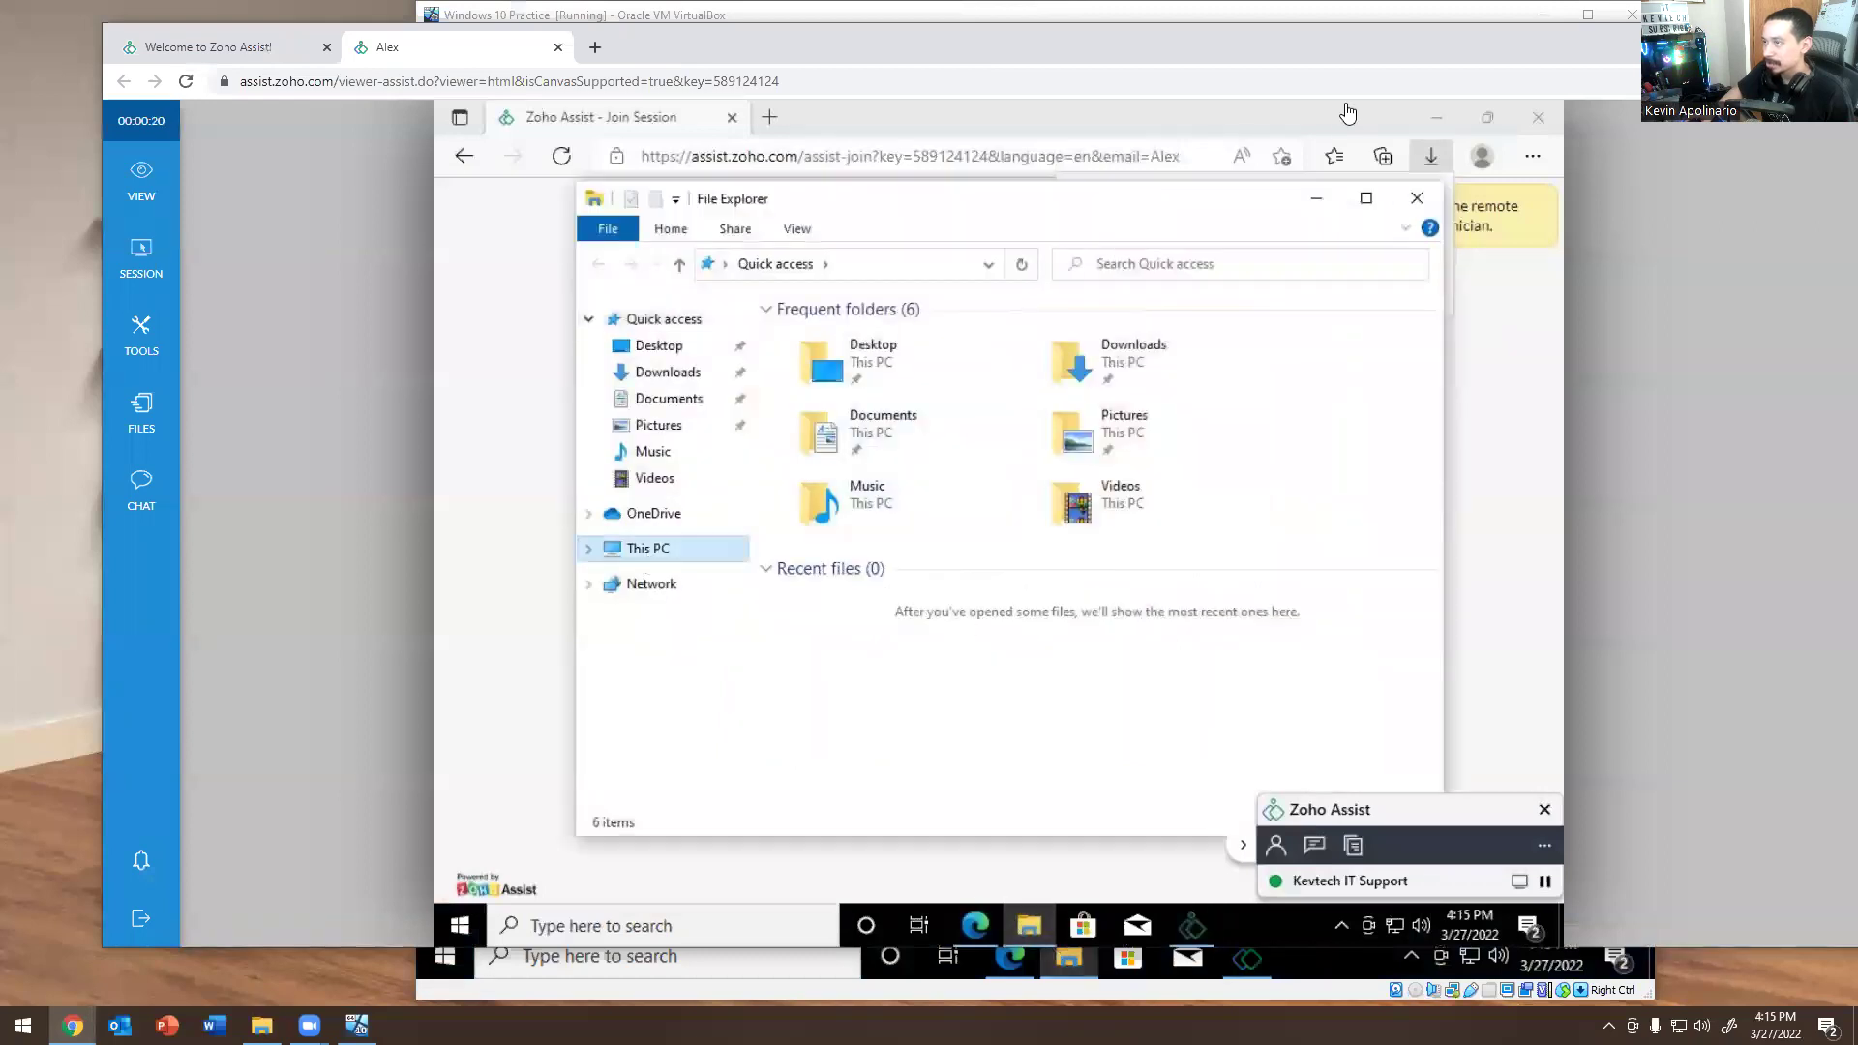
Request Disable Input Devices from the Session menu and deny that request on the VM.
{"action": "key", "text": "alt+Tab"}
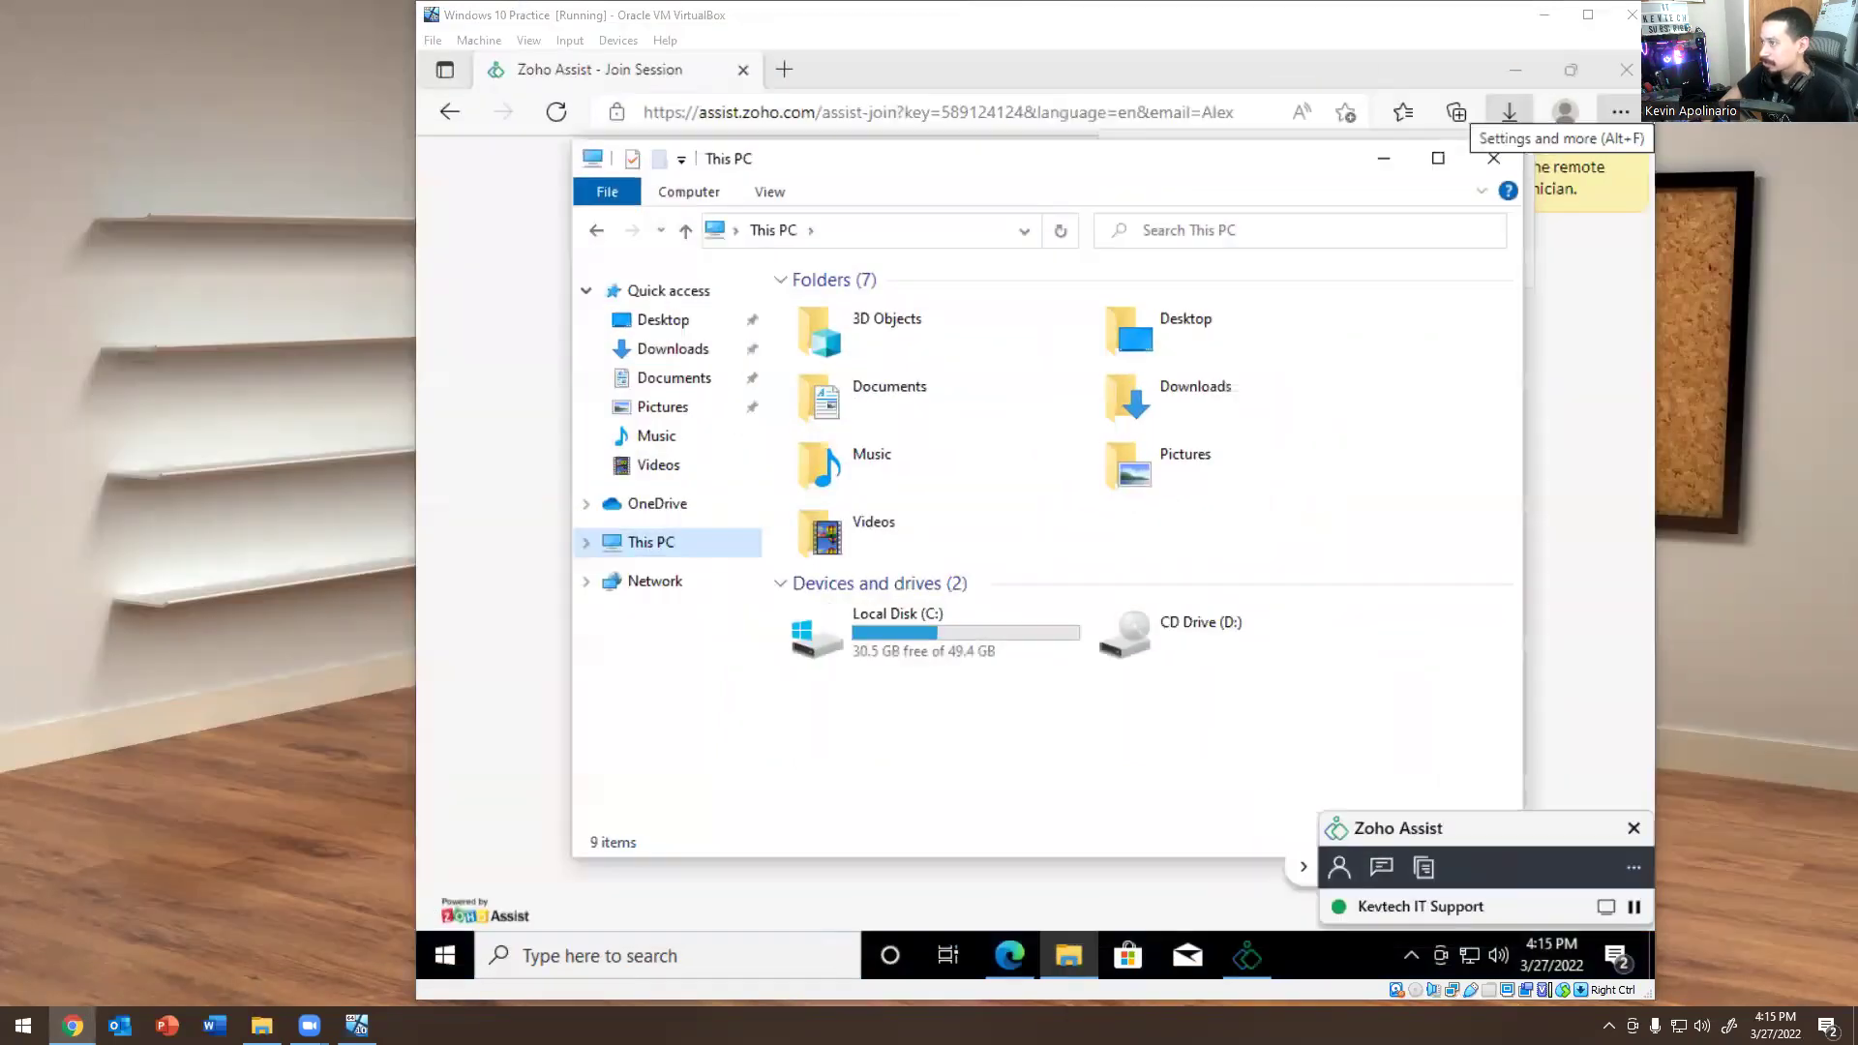
{"action": "key", "text": "alt+Tab"}
{"action": "left_click", "coordinate": [39, 150]}
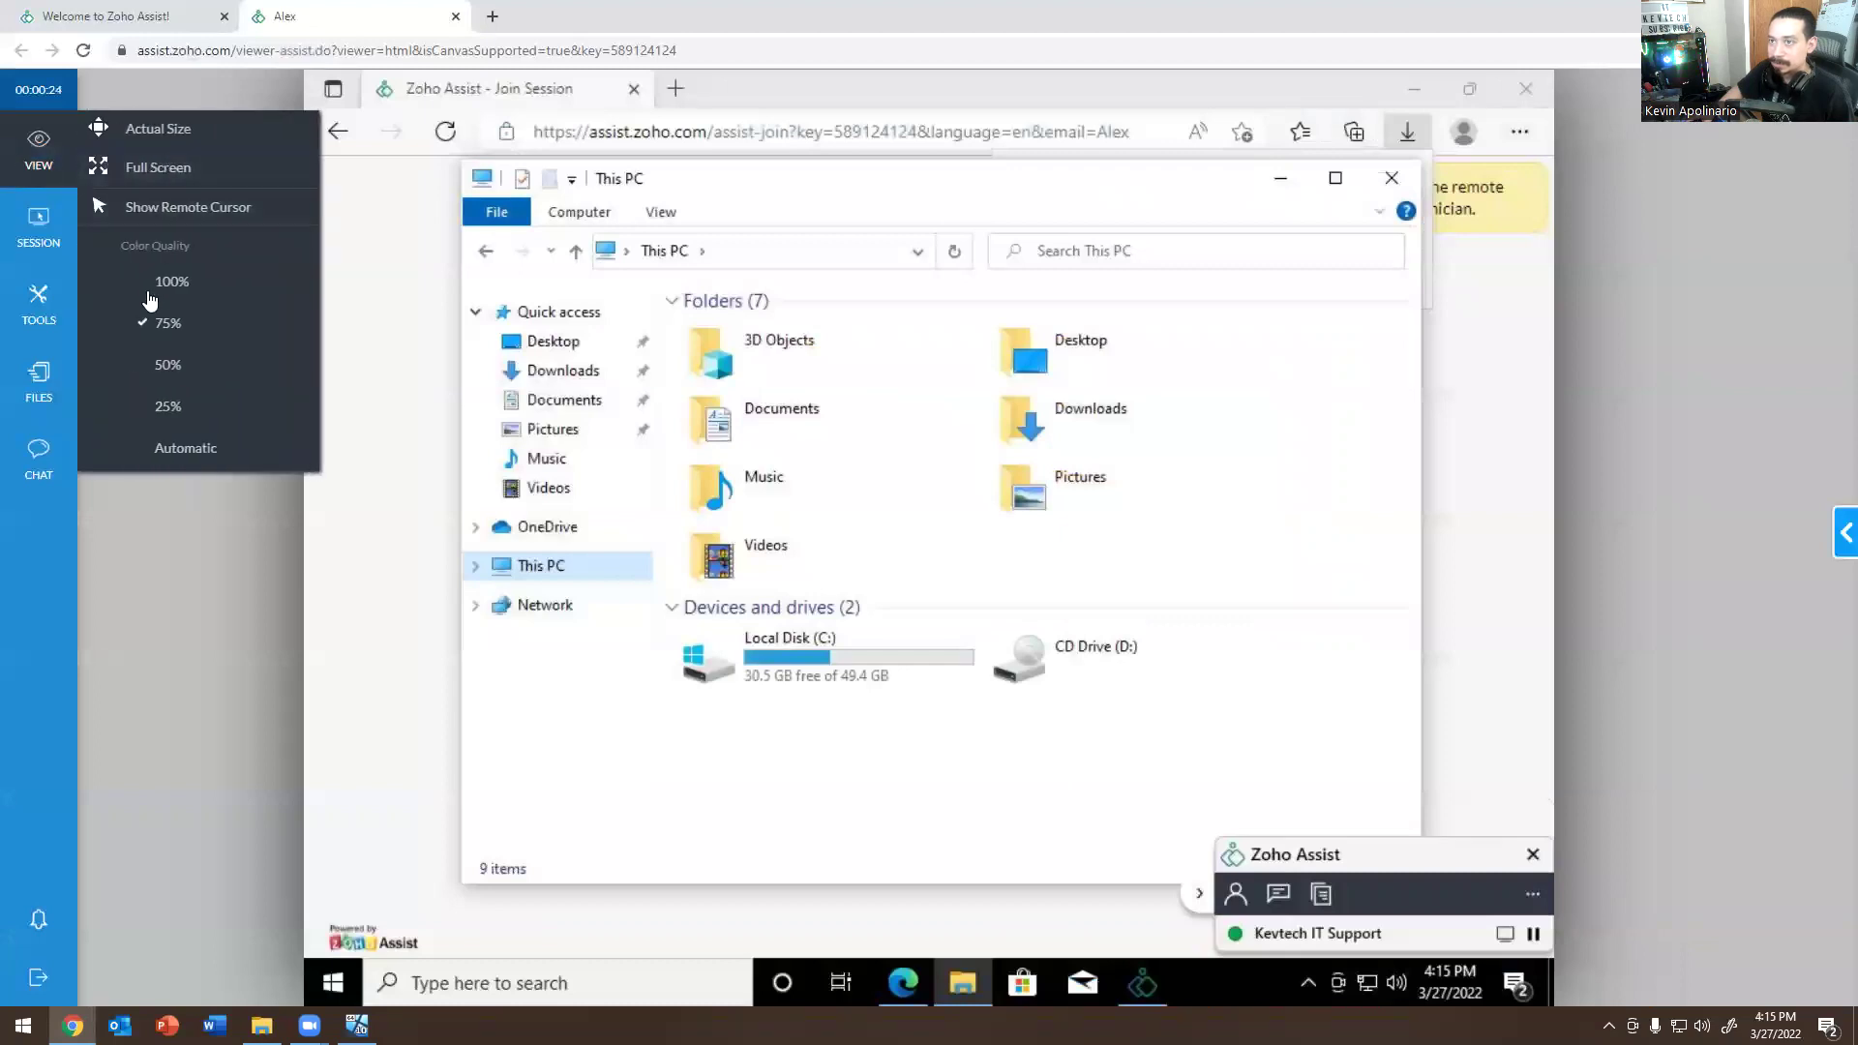
{"action": "left_click", "coordinate": [60, 208]}
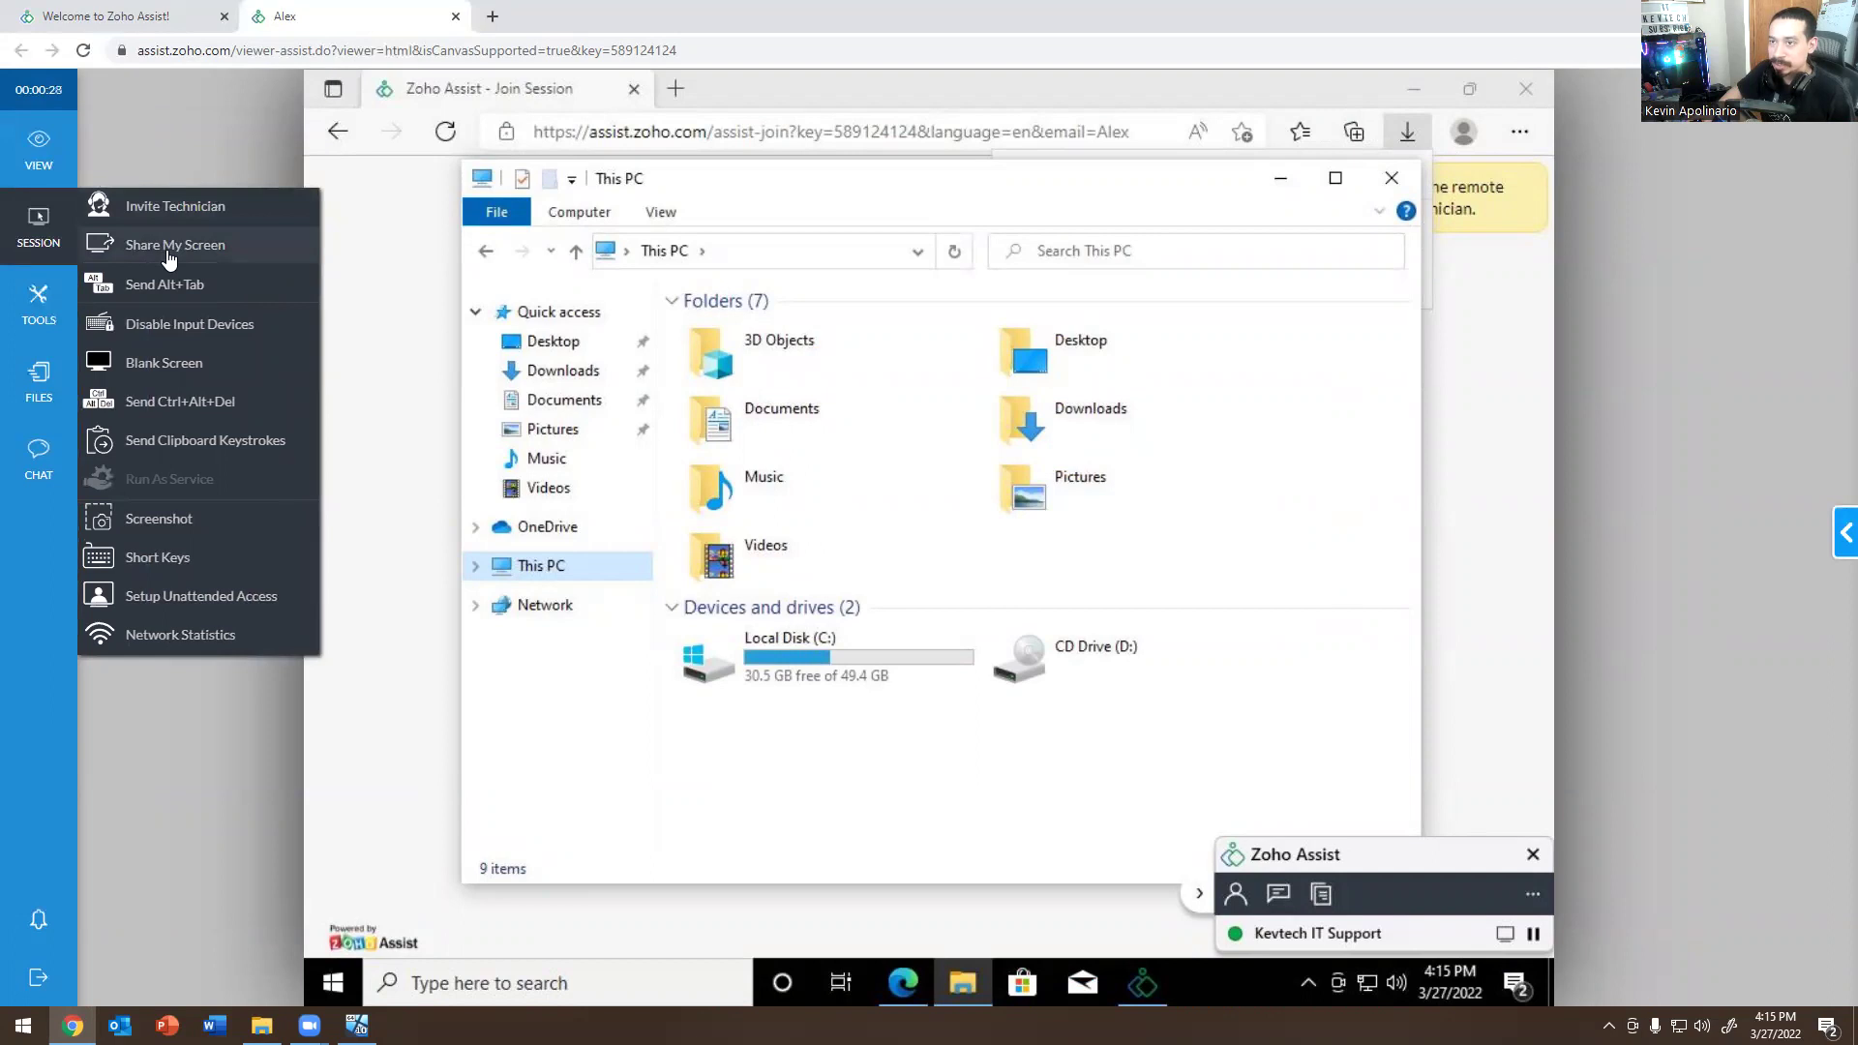
{"action": "left_click", "coordinate": [172, 334]}
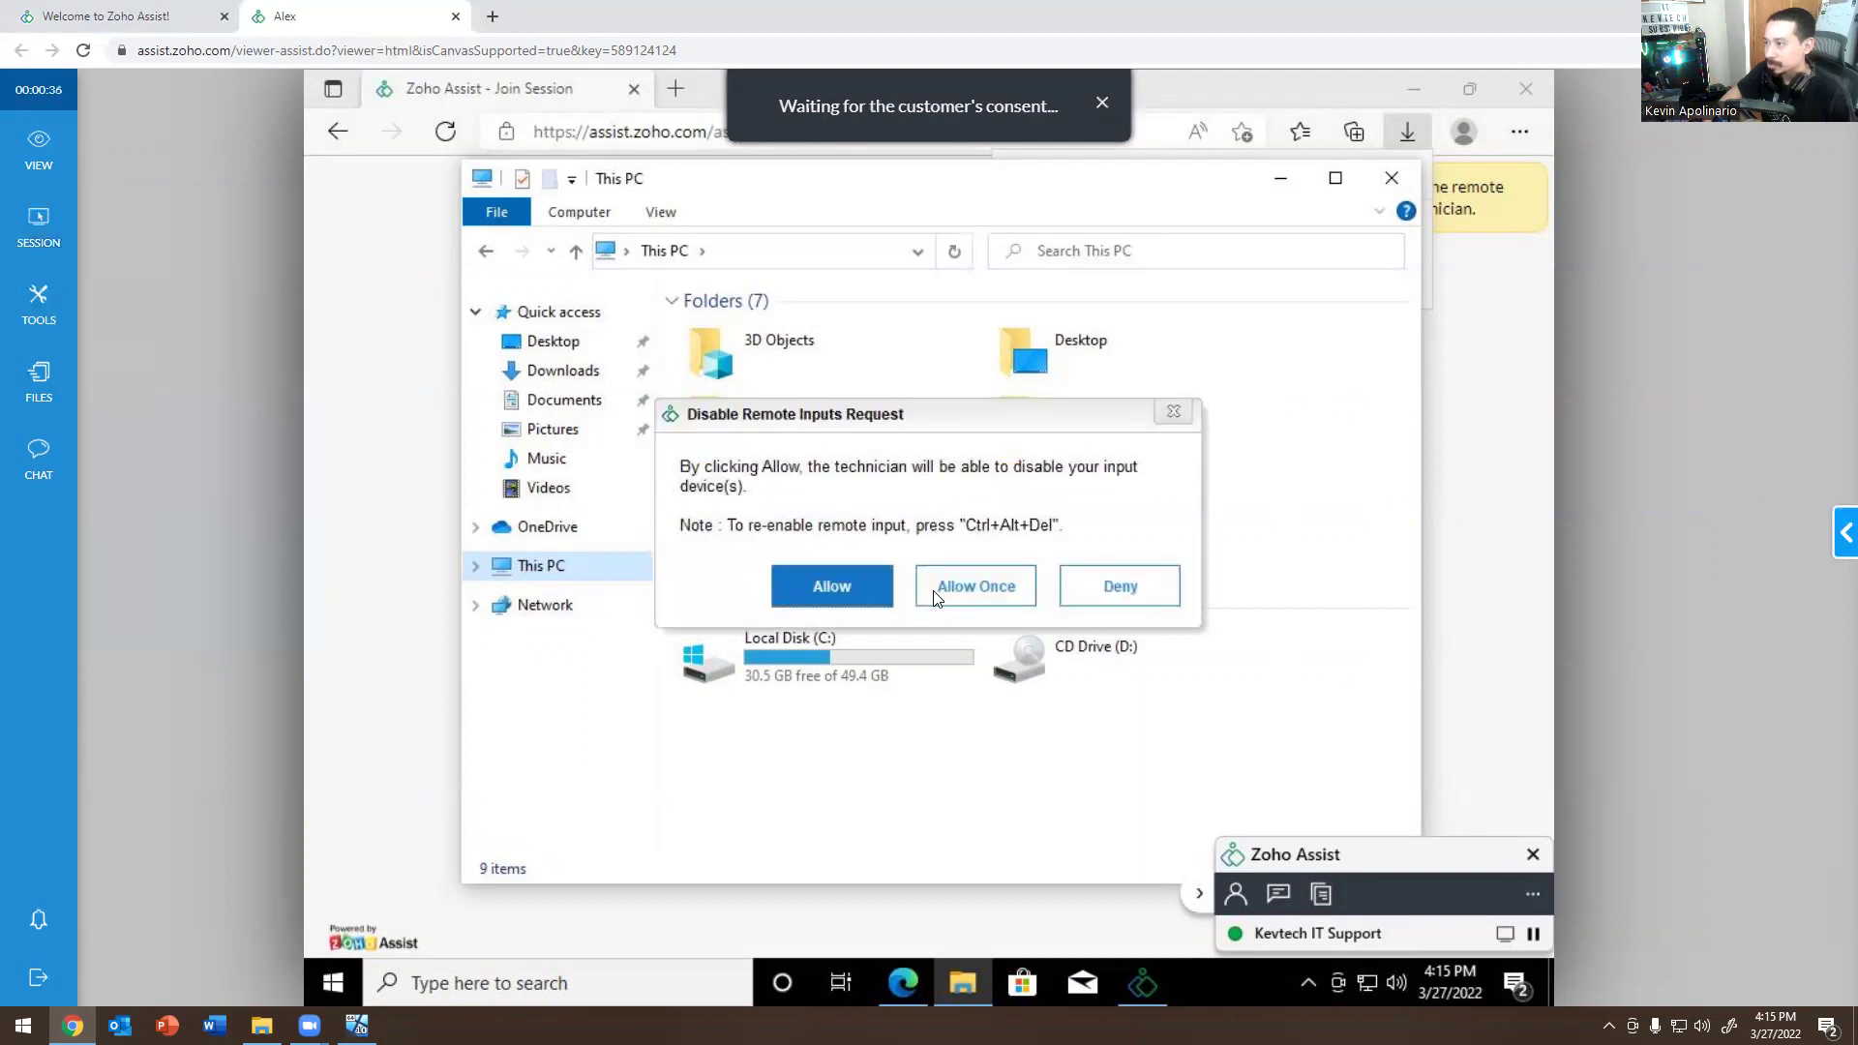
{"action": "double_click", "coordinate": [1061, 25]}
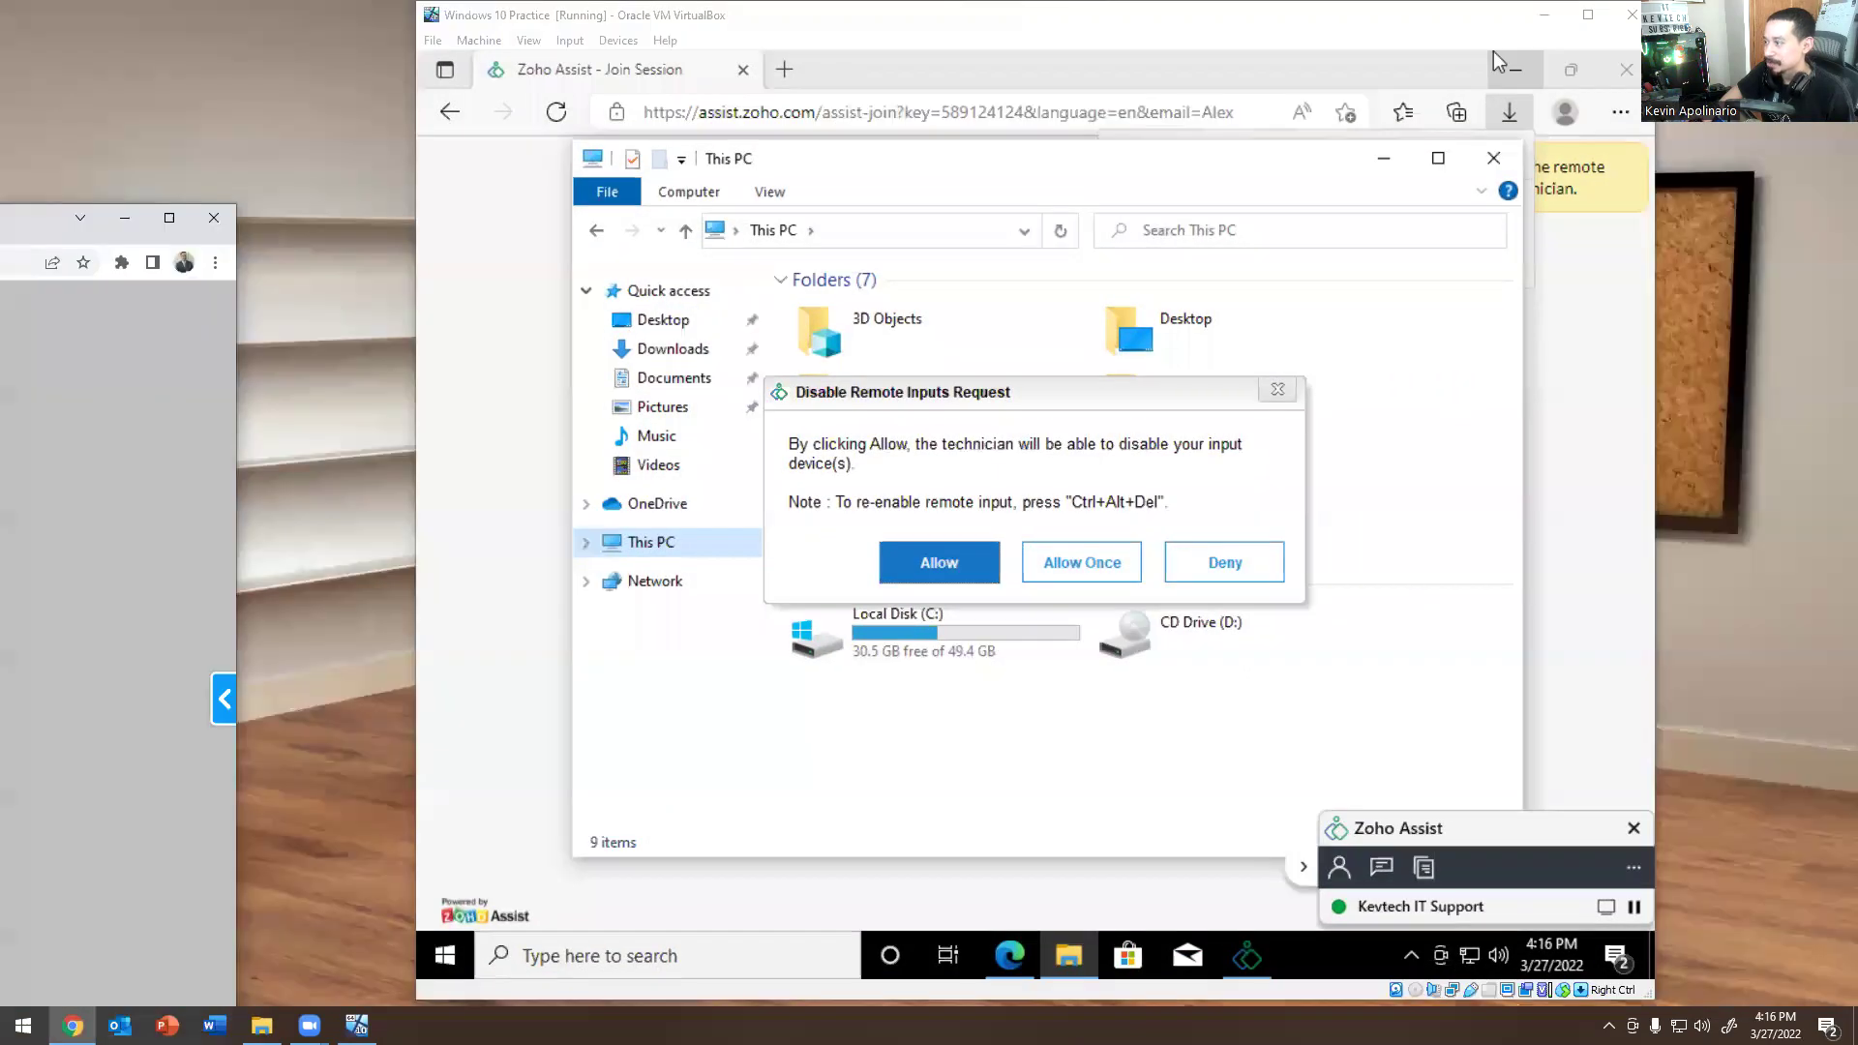
{"action": "left_click", "coordinate": [1278, 389]}
{"action": "left_click", "coordinate": [1286, 391]}
{"action": "left_click", "coordinate": [169, 218]}
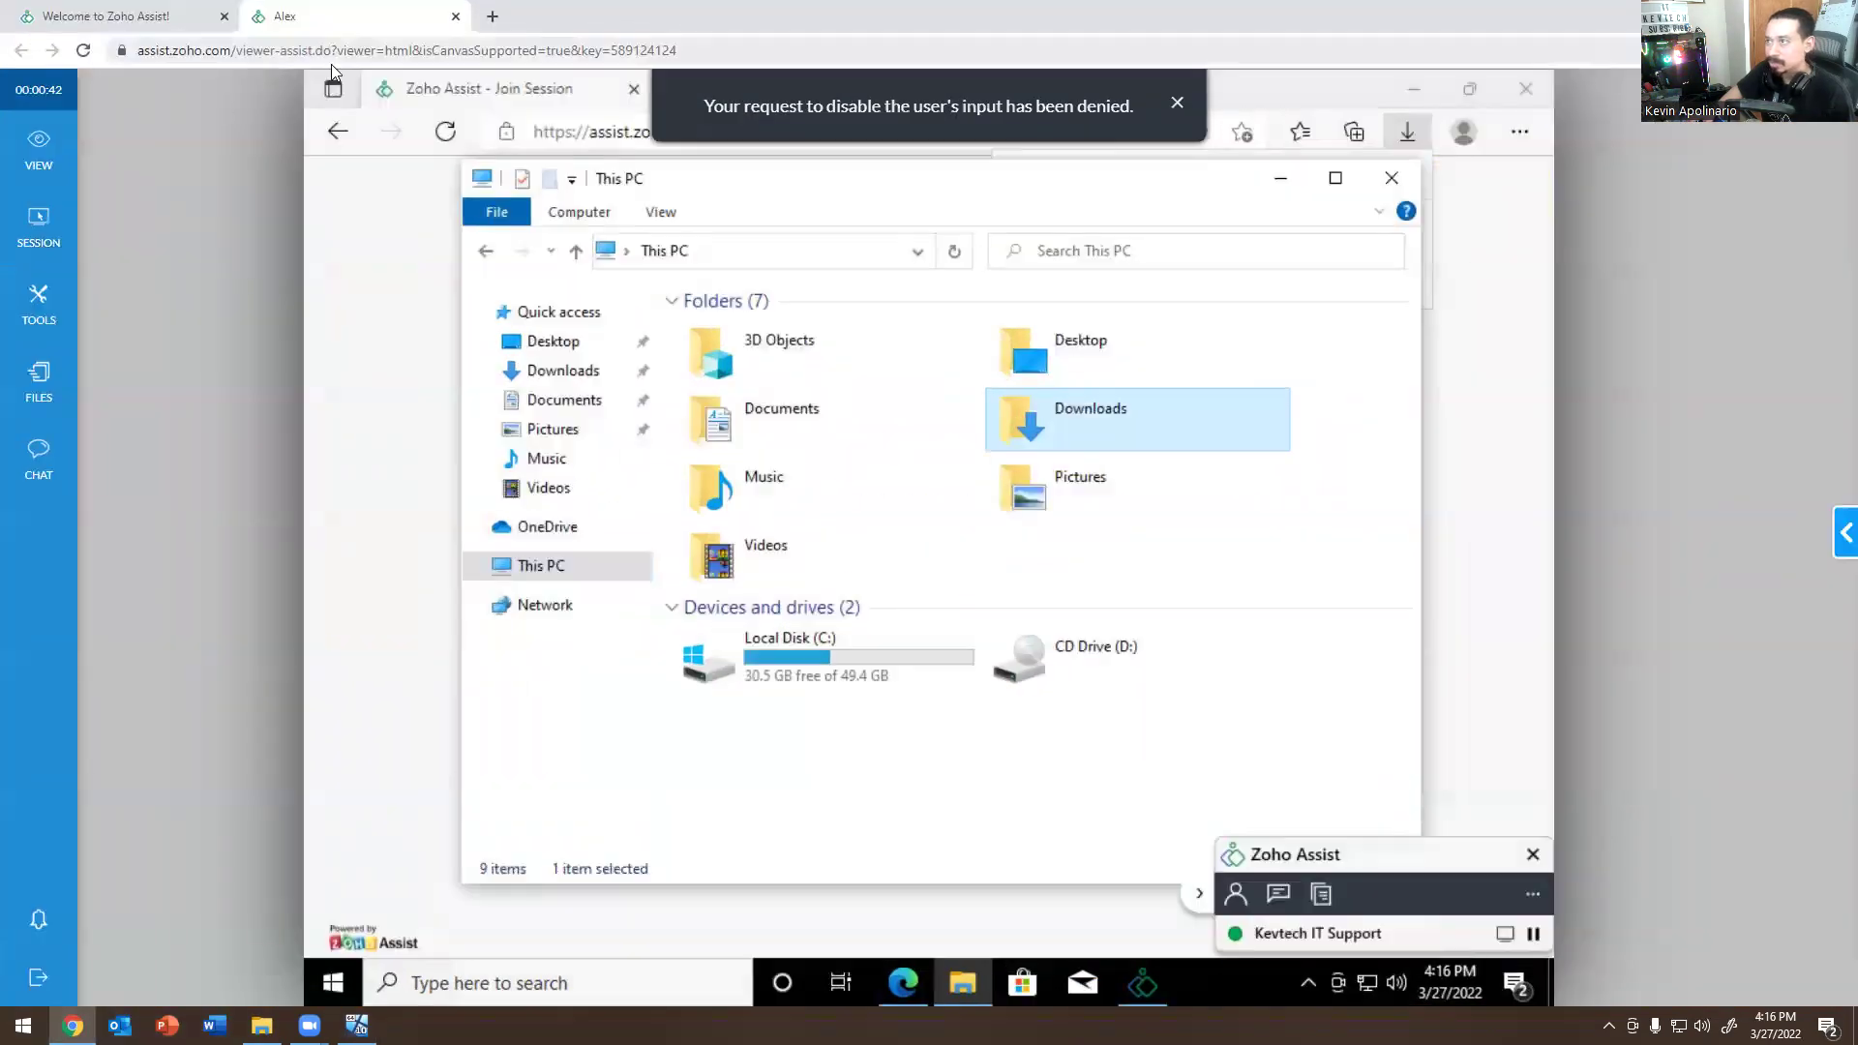
{"action": "left_click", "coordinate": [79, 234]}
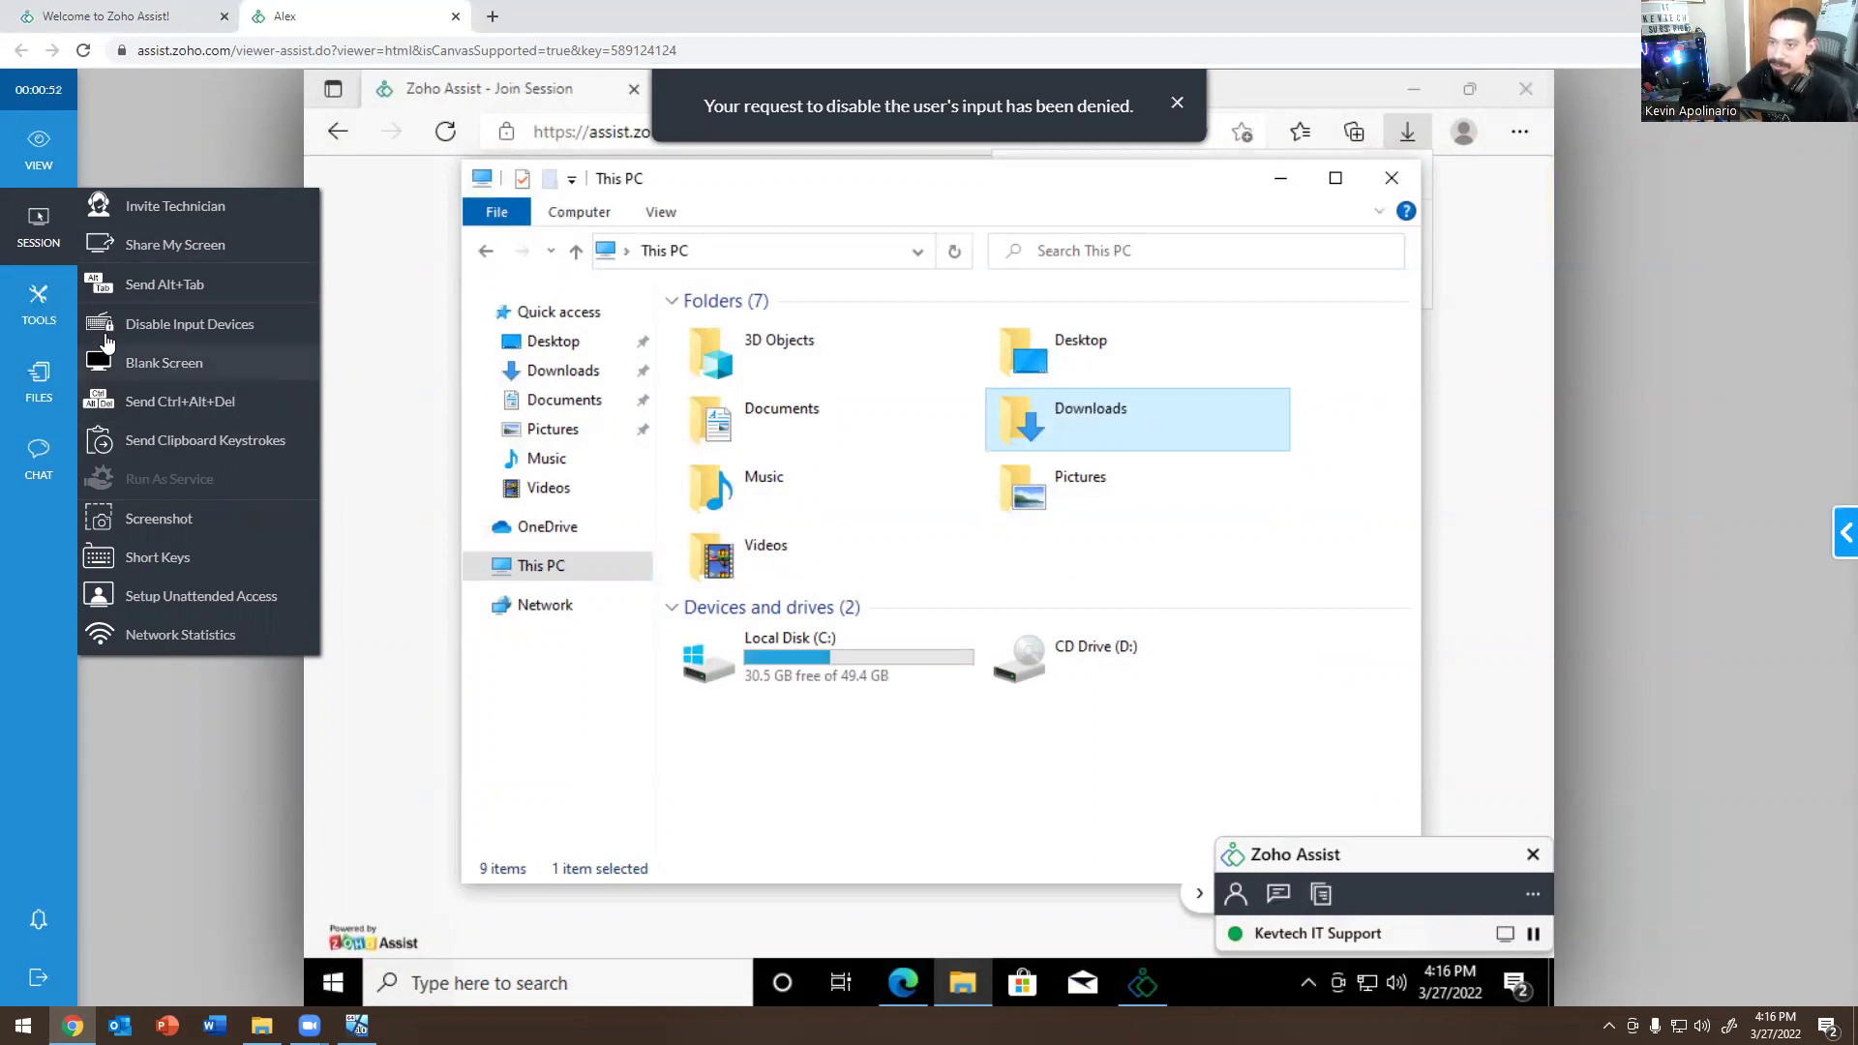
Quick-launch Add/Remove Programs, Command Prompt, Computer Management, Control Panel and Device Manager on the remote PC.
{"action": "left_click", "coordinate": [42, 308]}
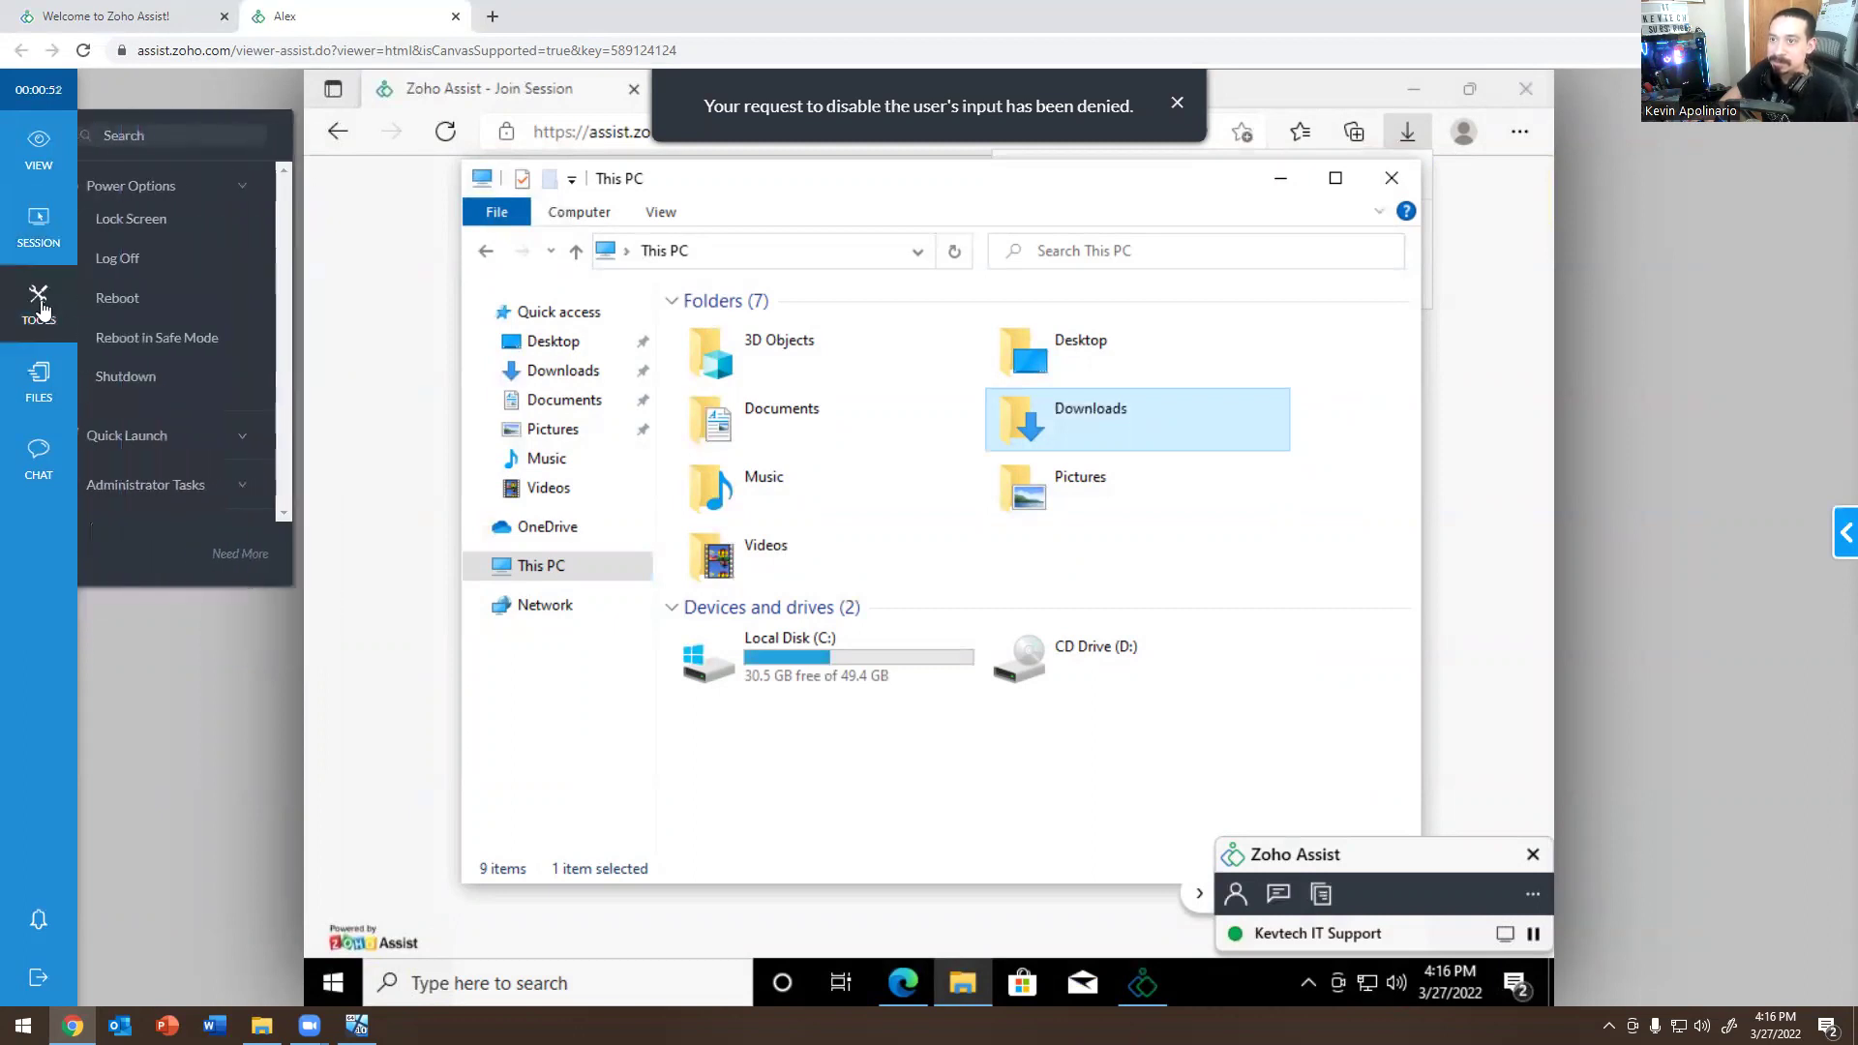
{"action": "left_click", "coordinate": [226, 434]}
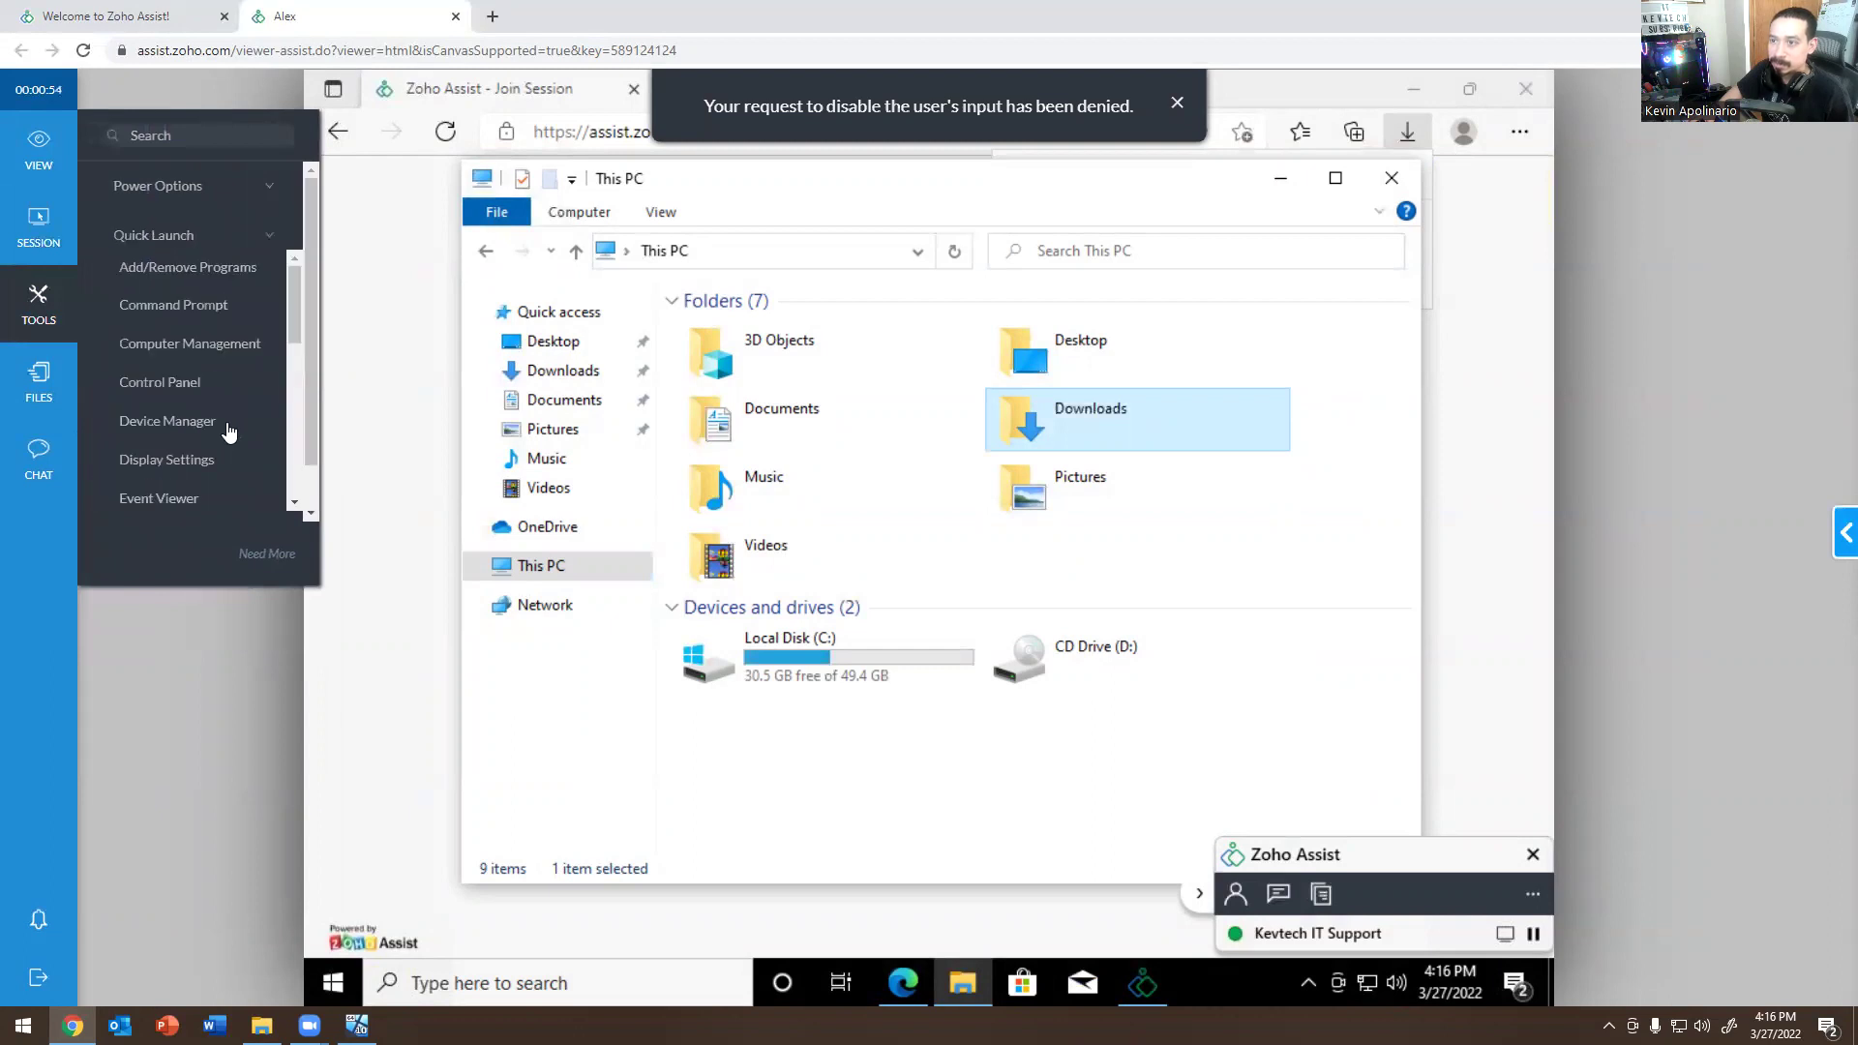
{"action": "left_click", "coordinate": [188, 268]}
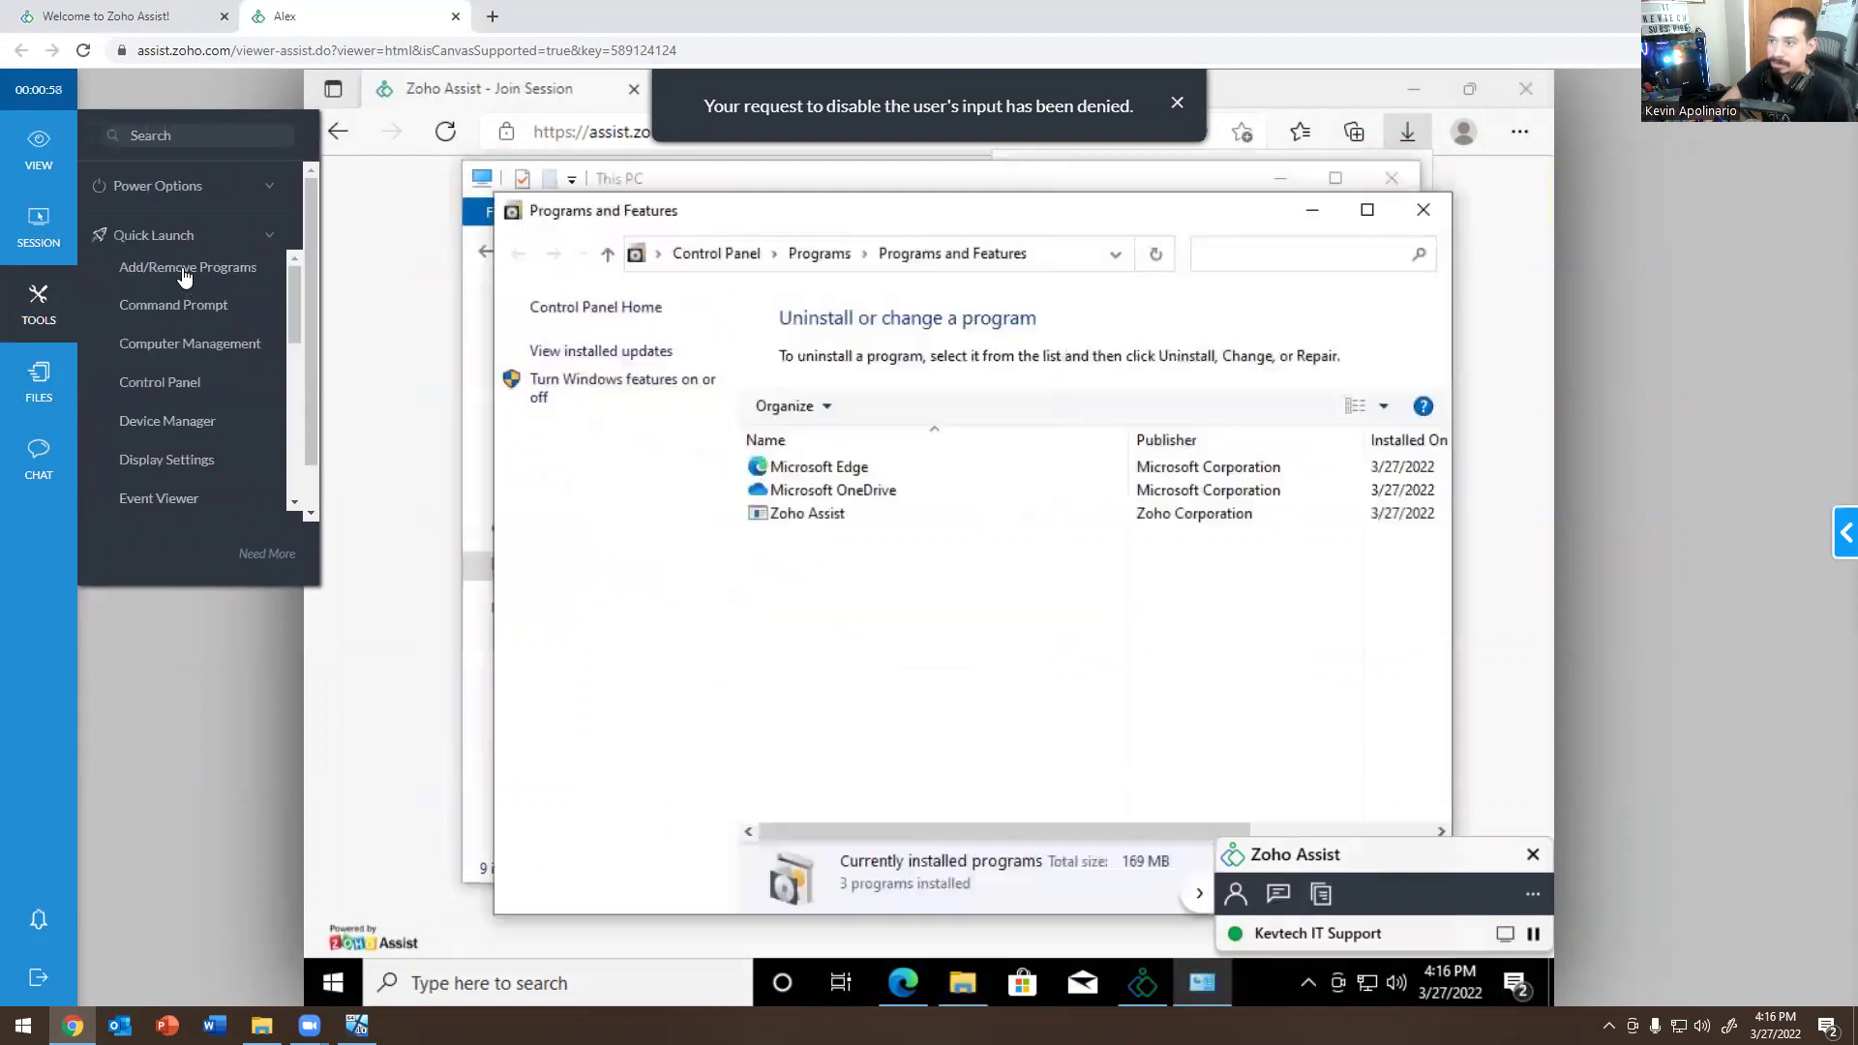
{"action": "left_click", "coordinate": [181, 307]}
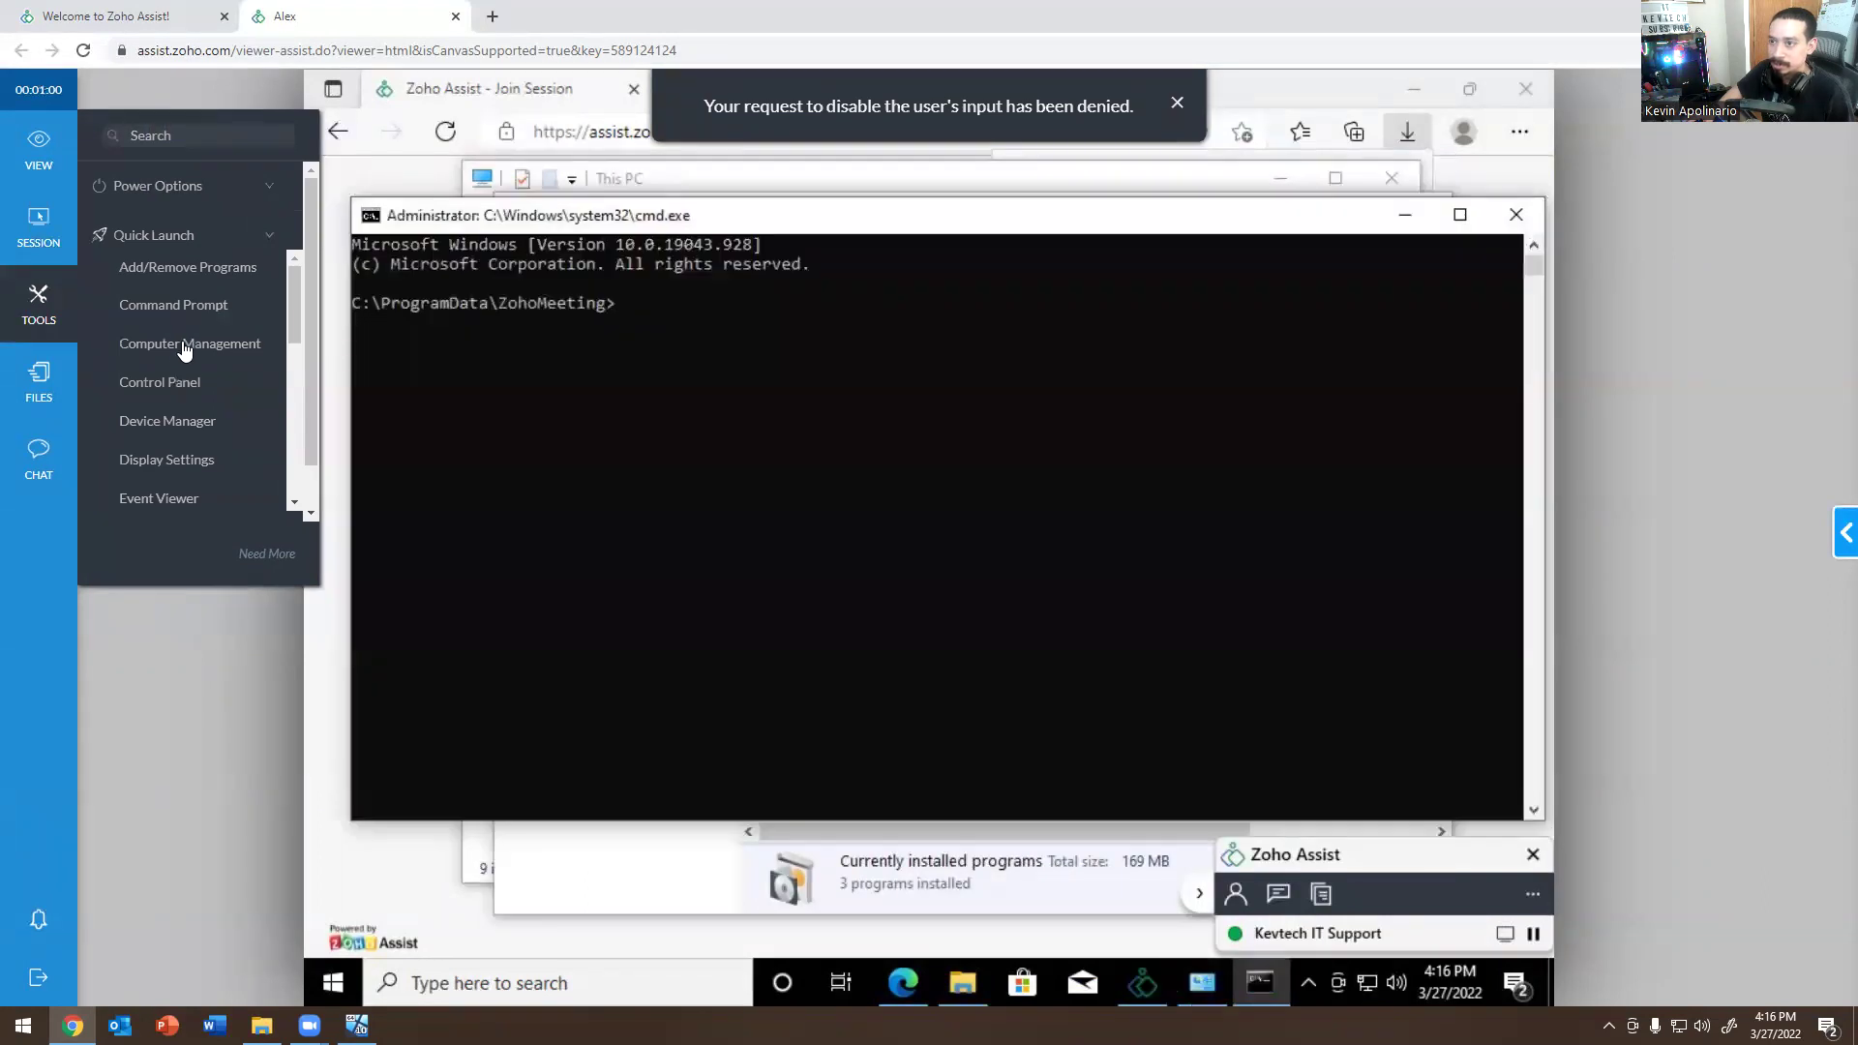
{"action": "left_click", "coordinate": [185, 348]}
{"action": "left_click", "coordinate": [164, 387]}
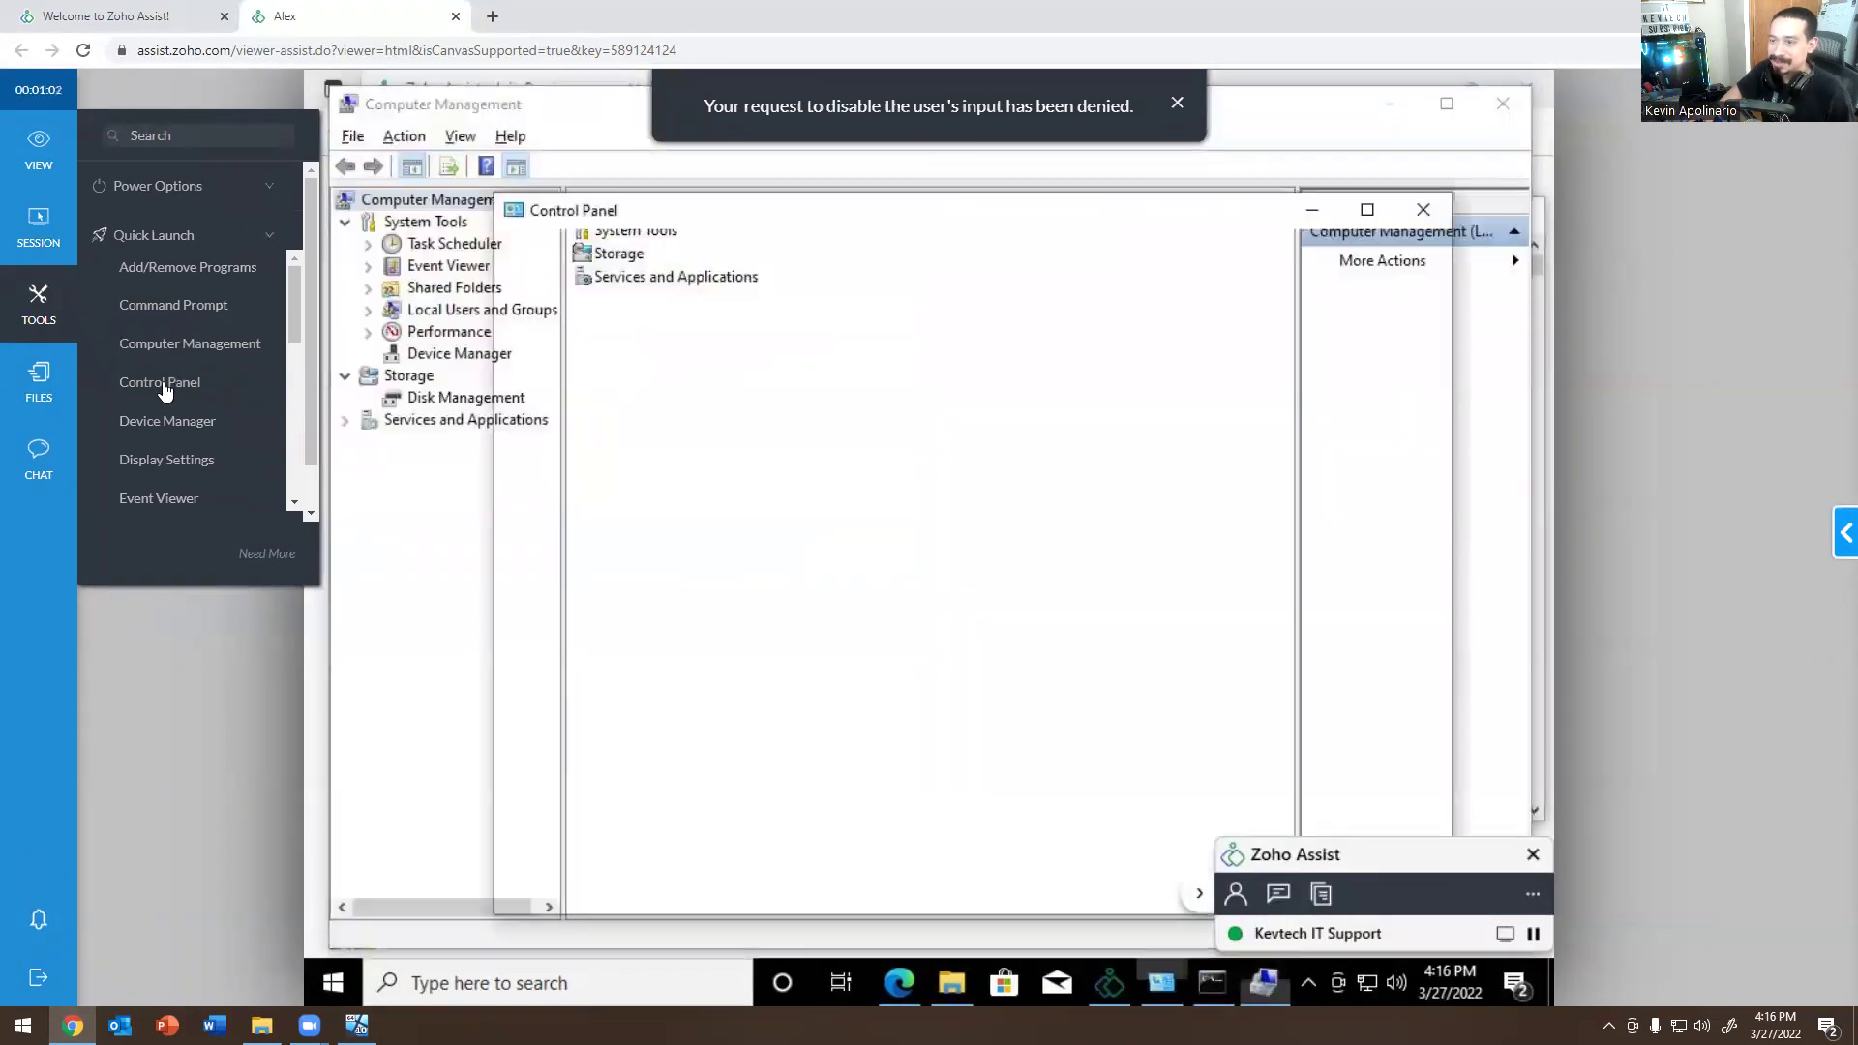
{"action": "left_click", "coordinate": [176, 422]}
{"action": "scroll", "coordinate": [180, 407], "scroll_direction": "down", "scroll_amount": 2}
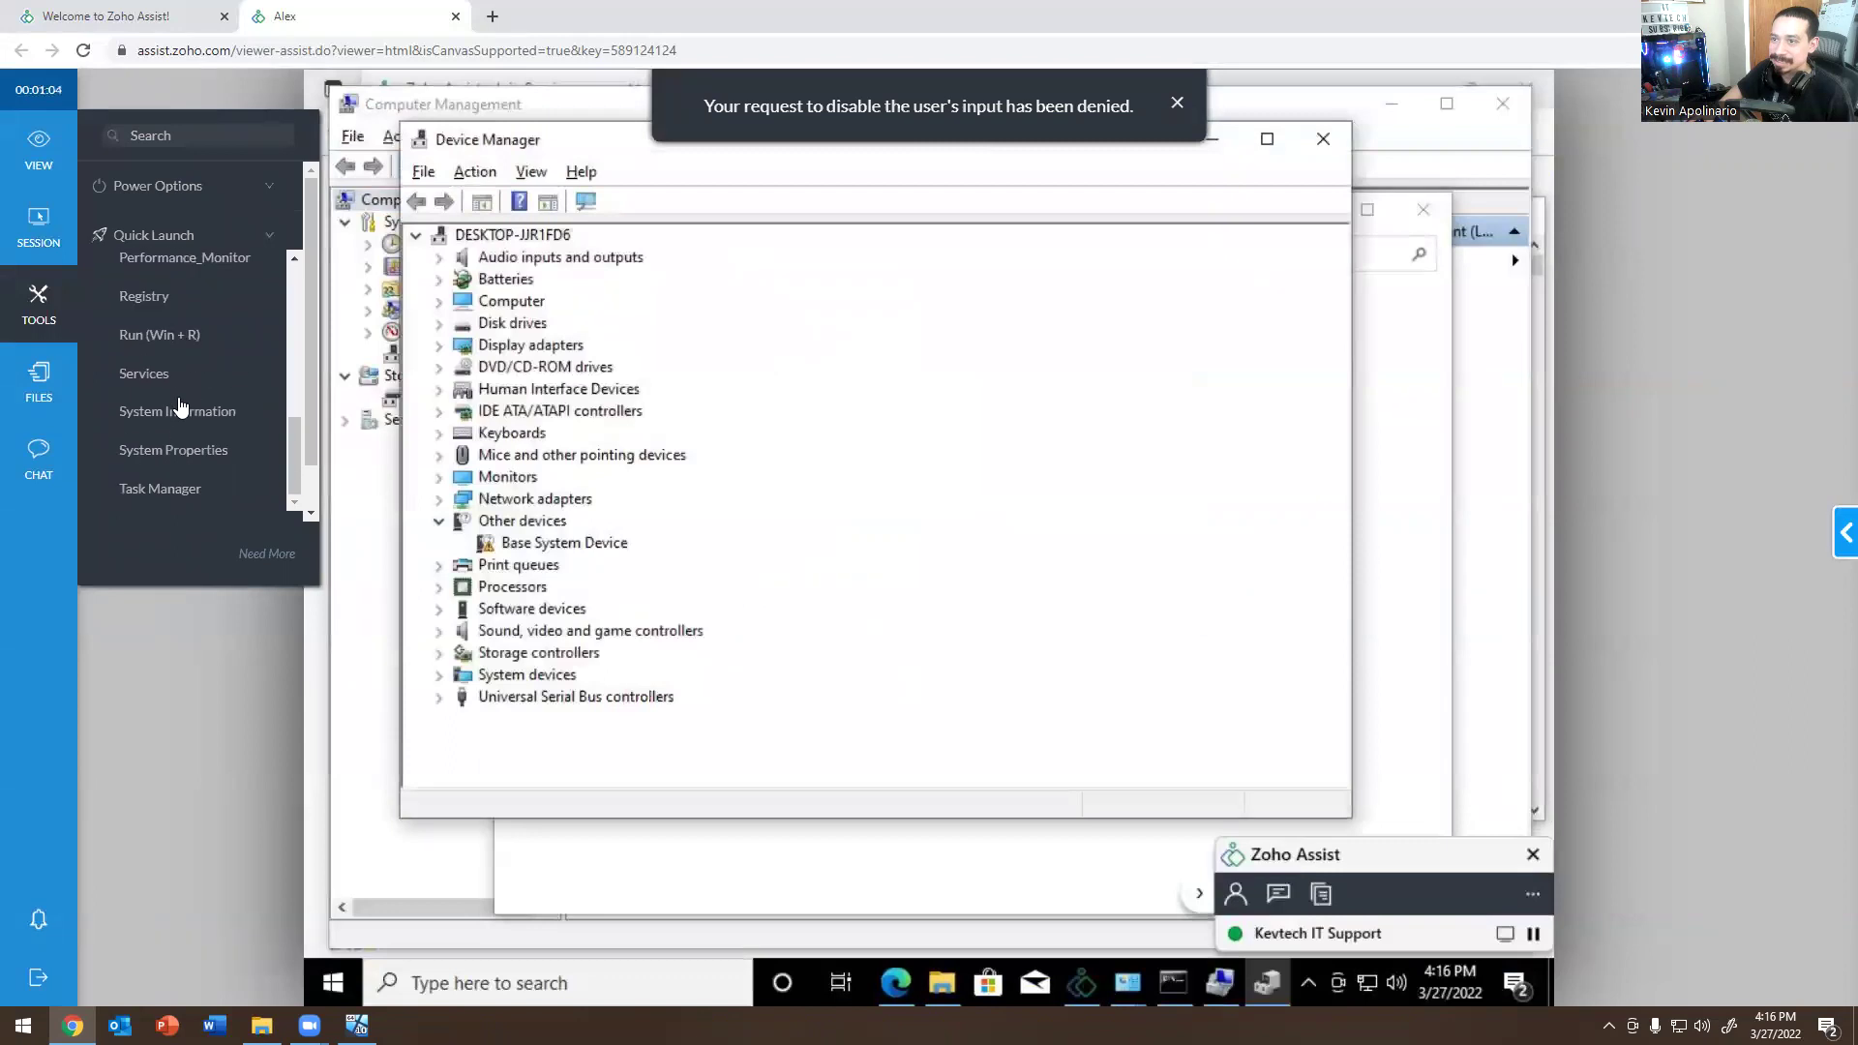
Request file transfer access from the Tools panel and allow it on the VM.
{"action": "left_click", "coordinate": [38, 305]}
{"action": "left_click", "coordinate": [39, 305]}
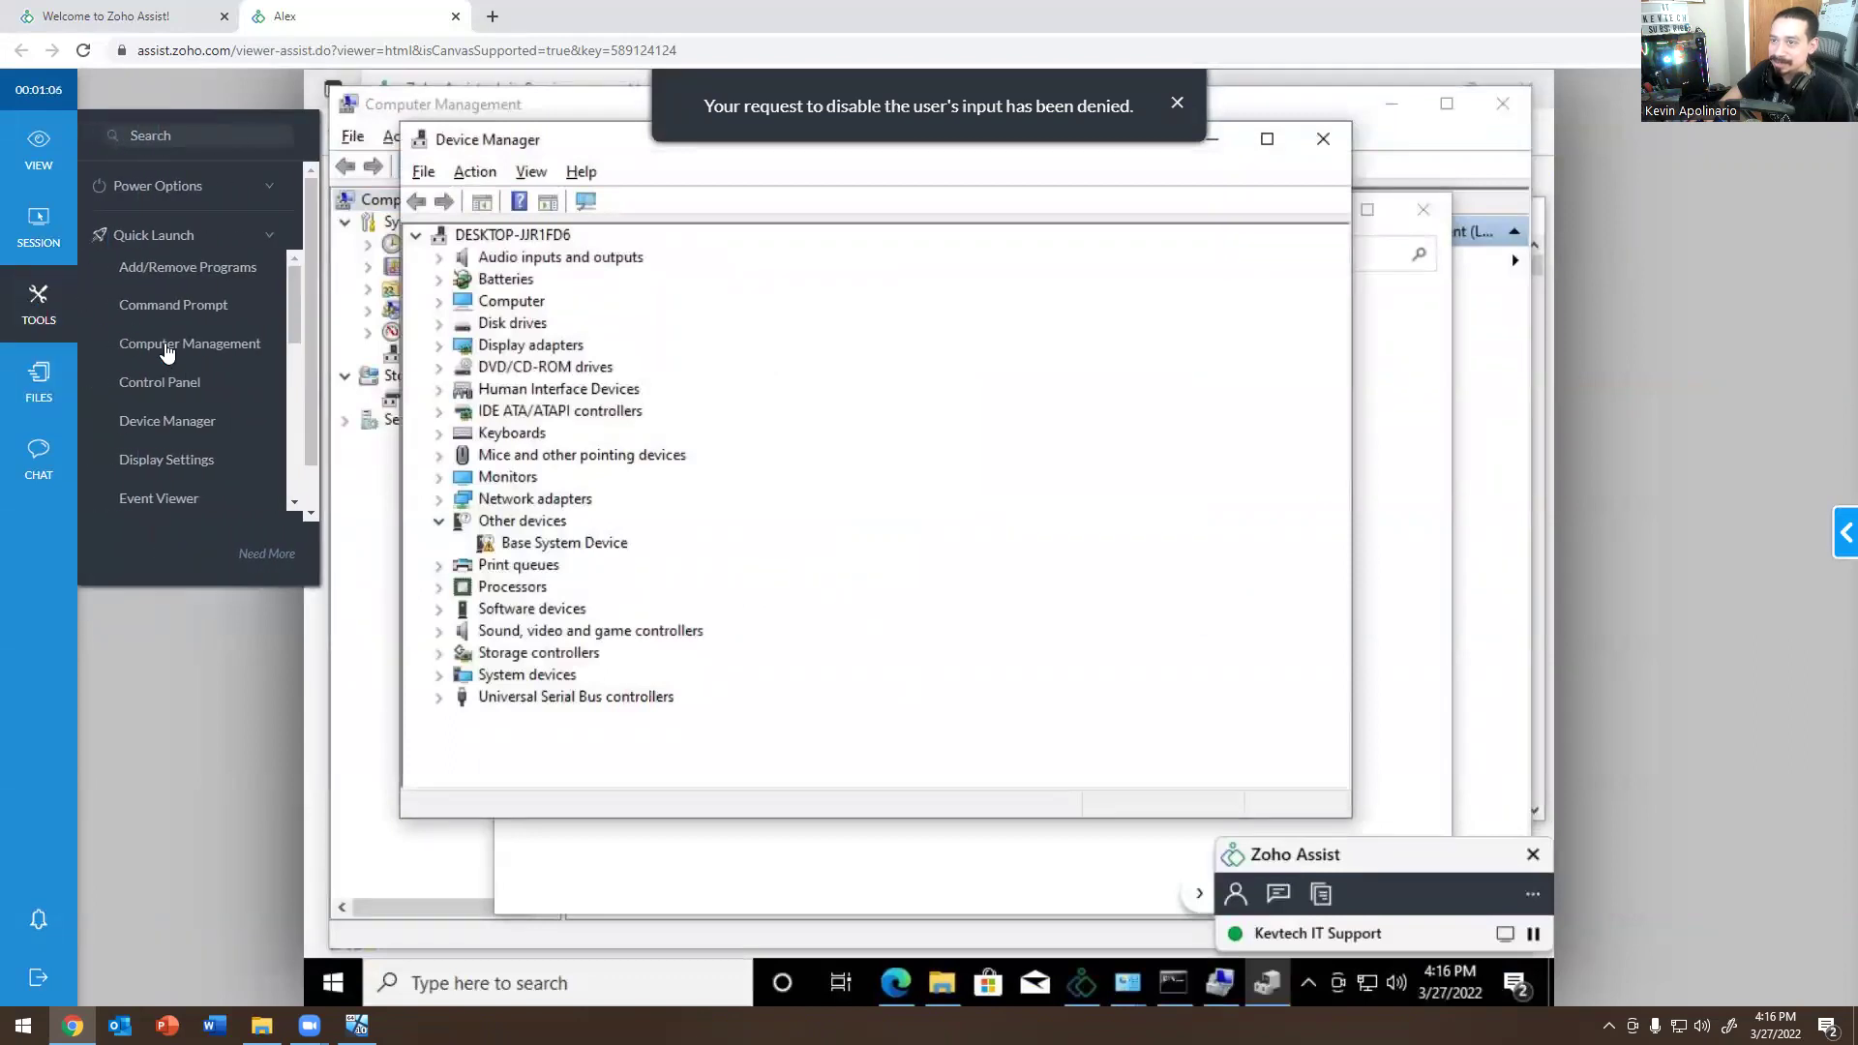
{"action": "scroll", "coordinate": [207, 410], "scroll_direction": "down", "scroll_amount": 5}
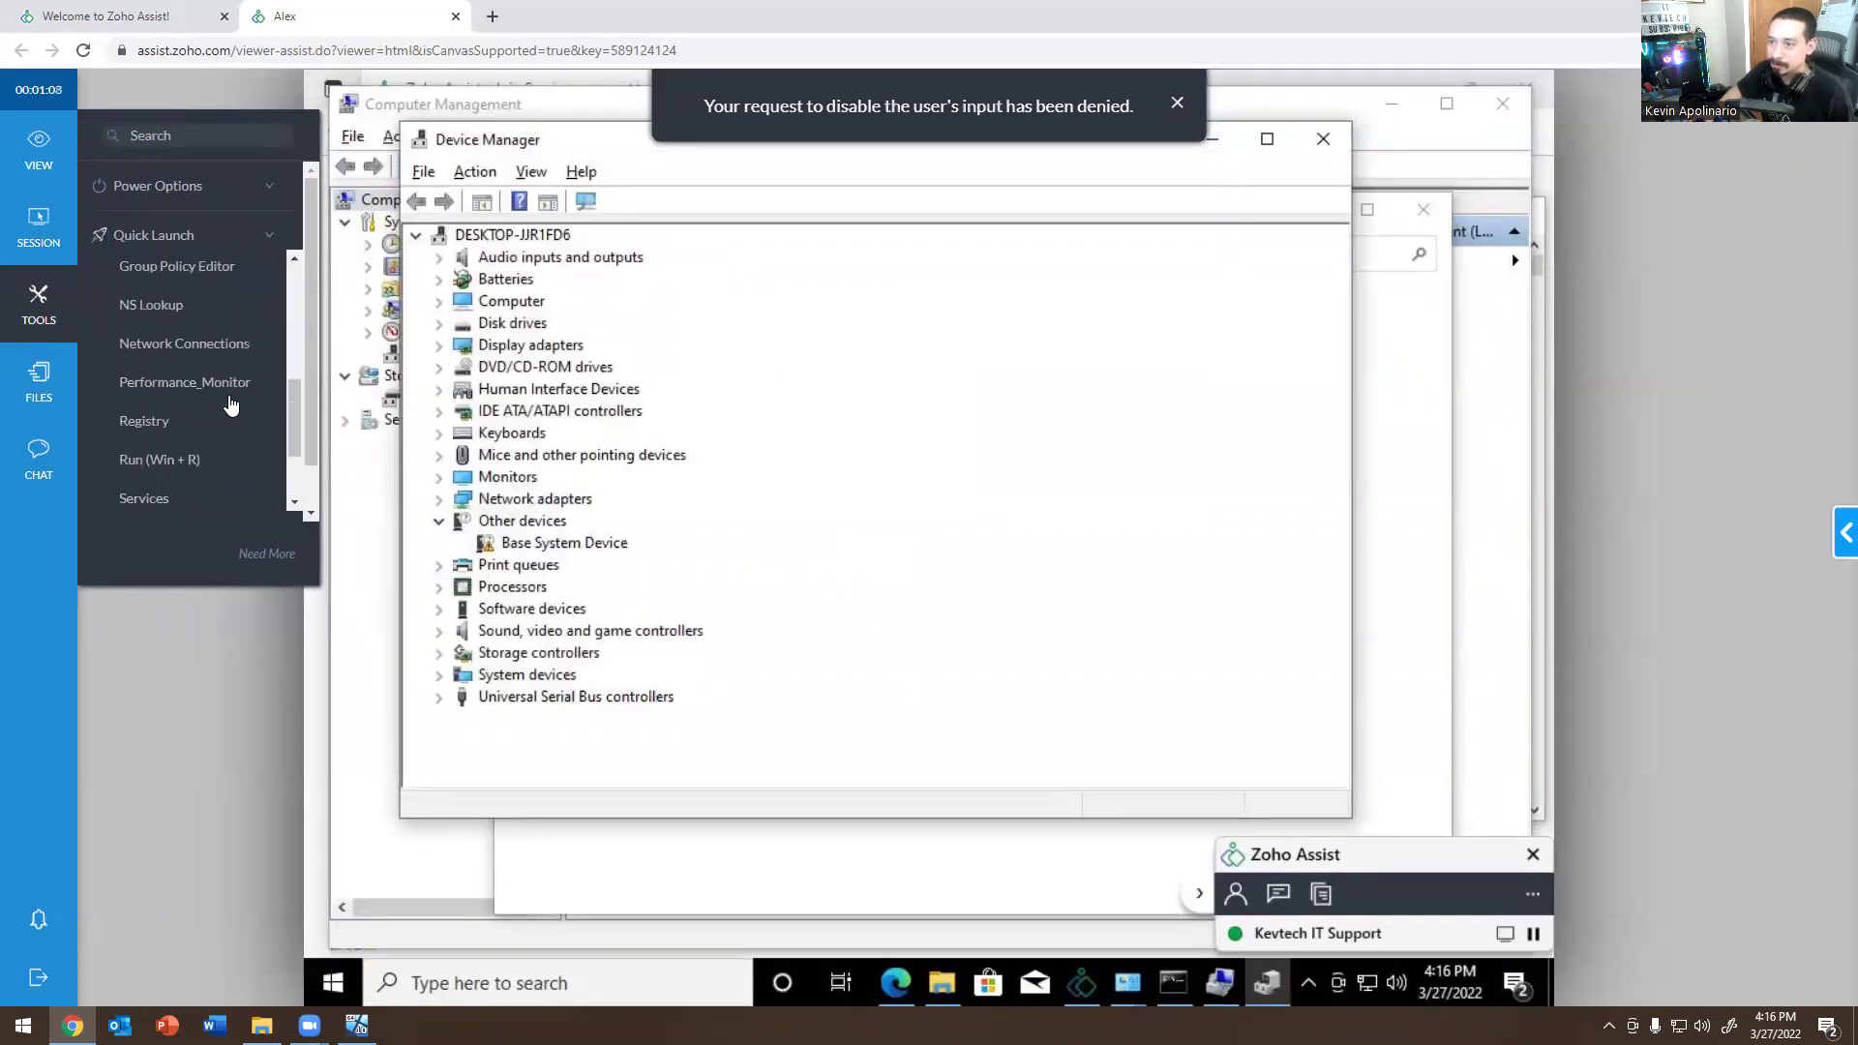
{"action": "left_click", "coordinate": [52, 384]}
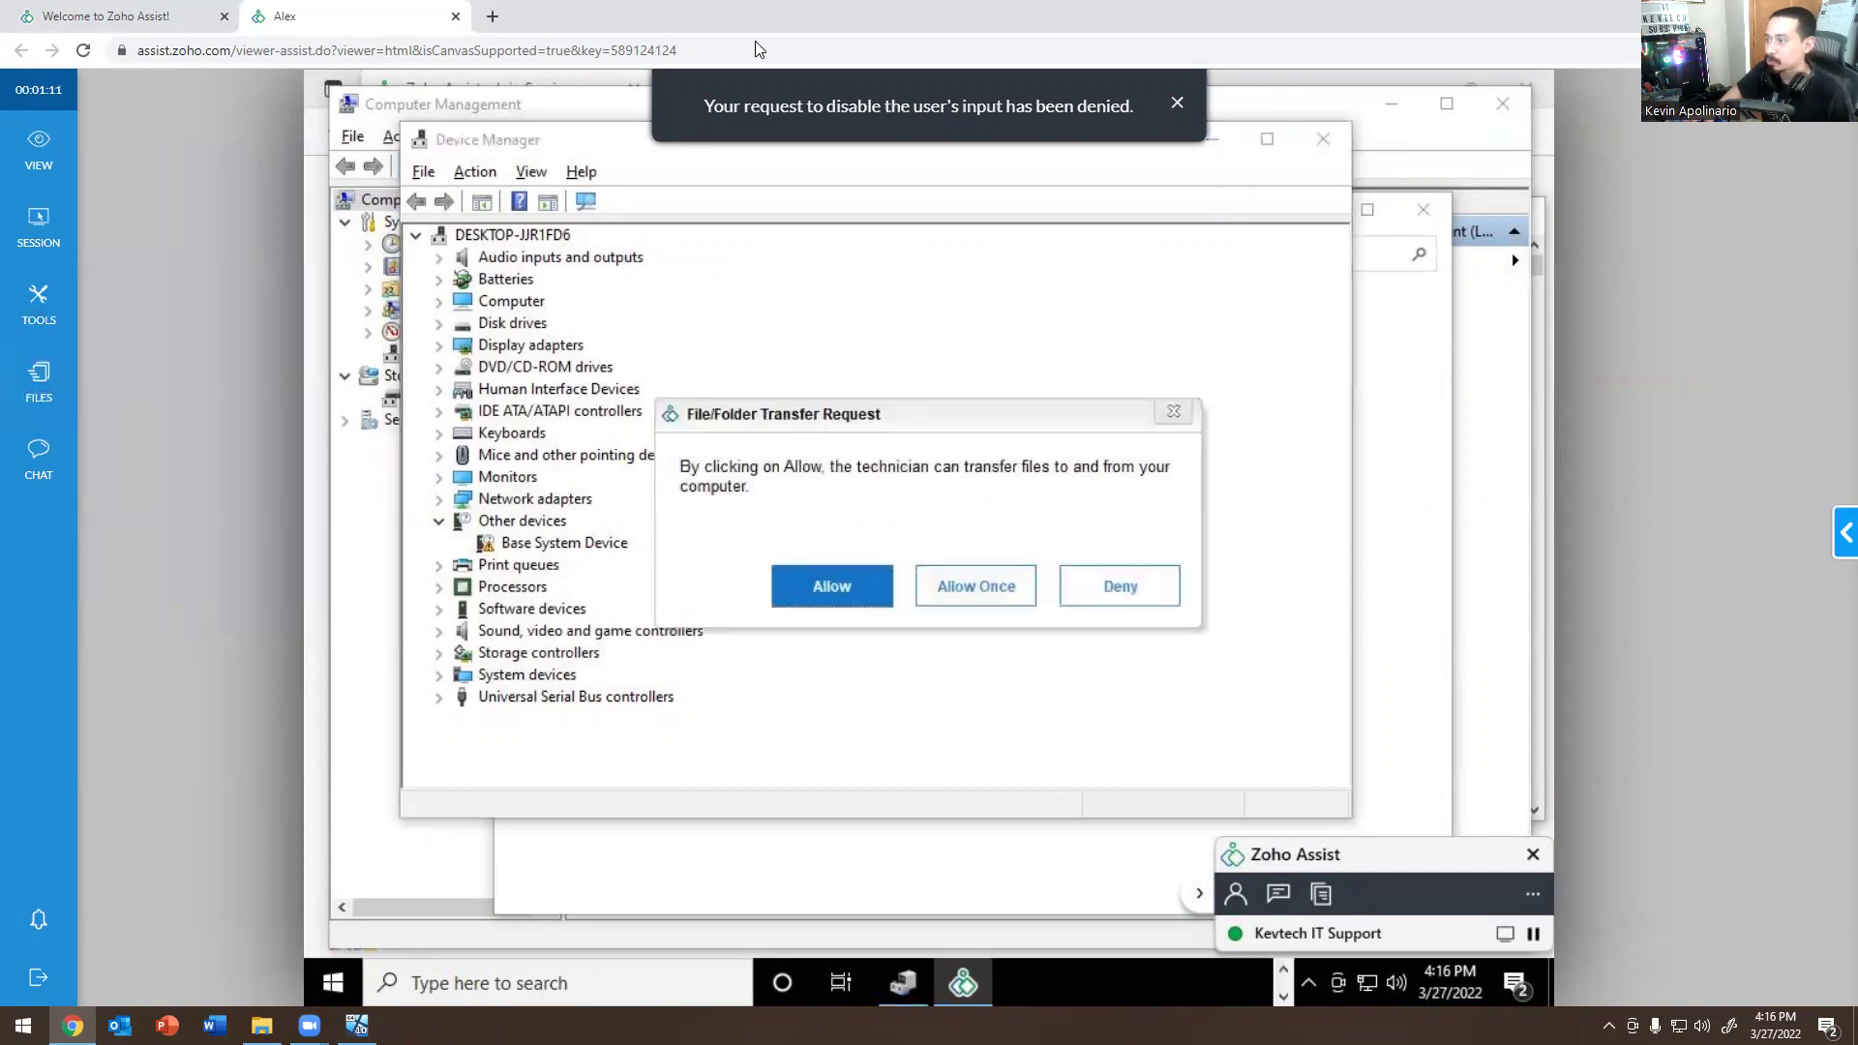
{"action": "key", "text": "alt+Tab"}
{"action": "left_click", "coordinate": [924, 563]}
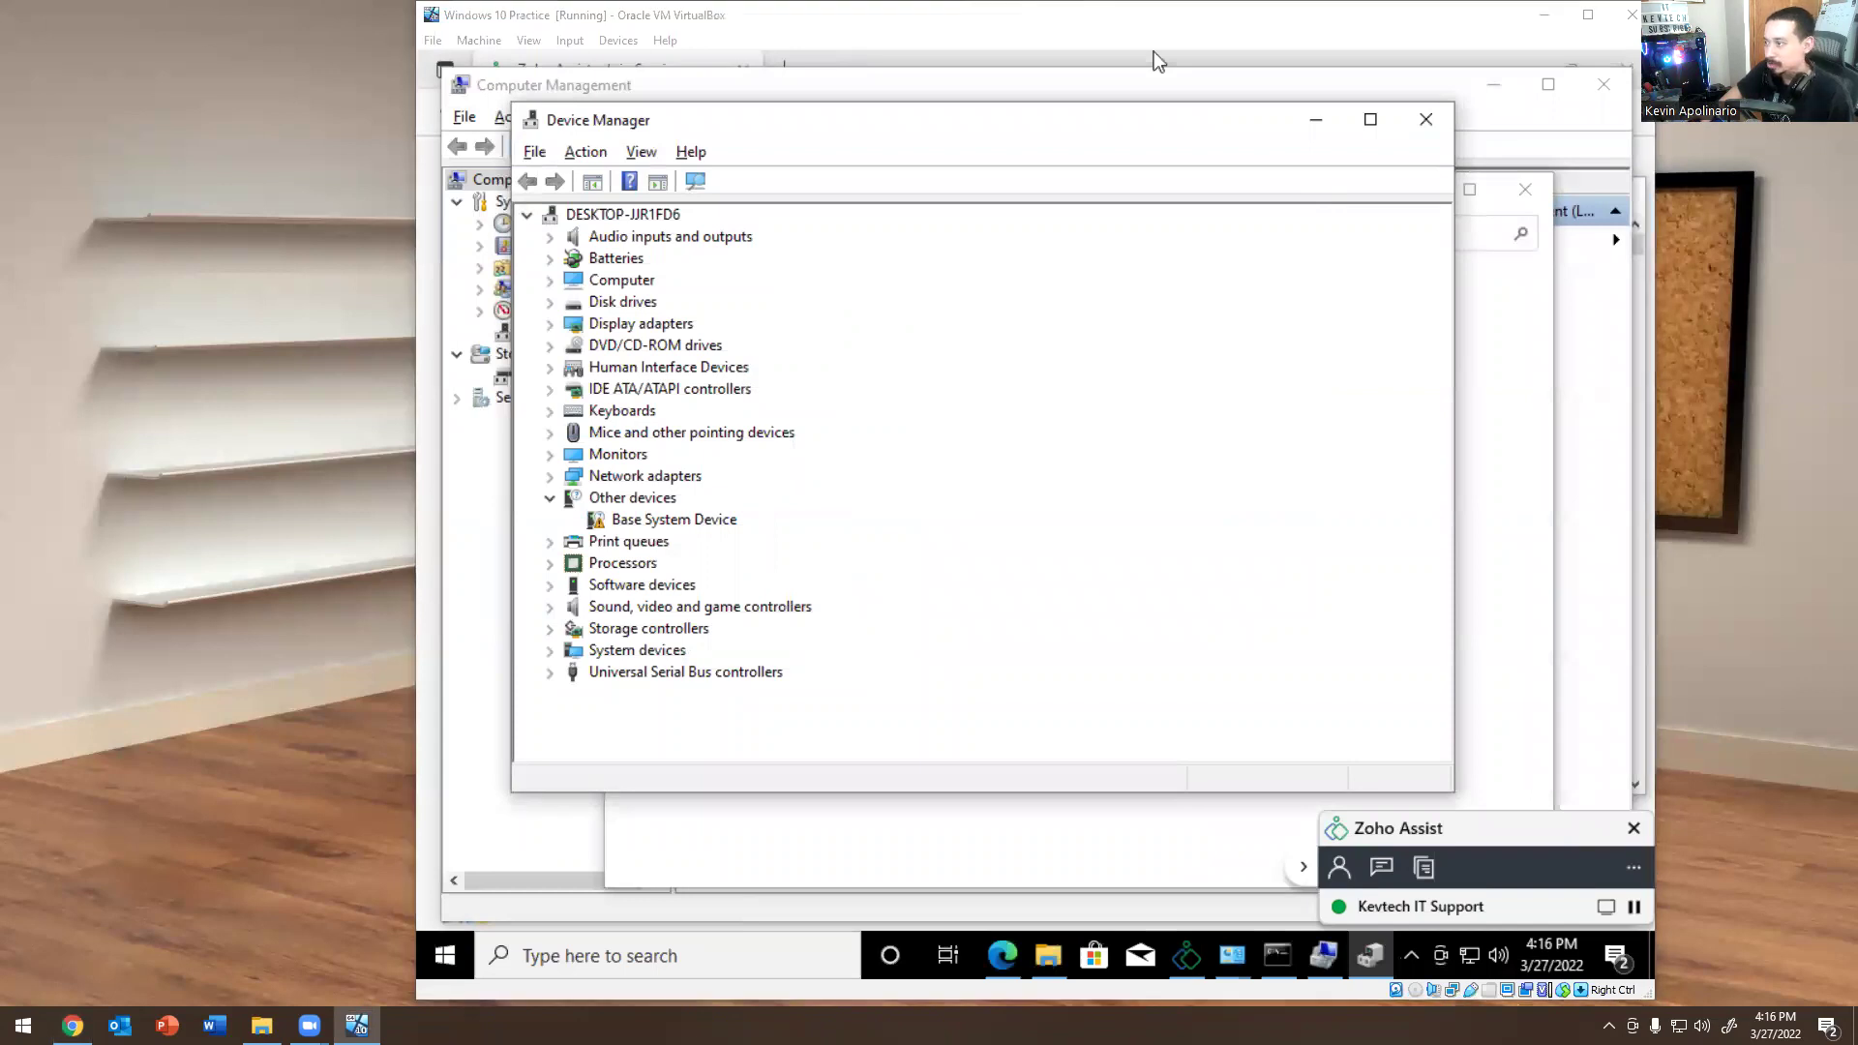
Back in the viewer, cancel the Send Files picker and minimize the File Transfer panel.
{"action": "key", "text": "alt+Tab"}
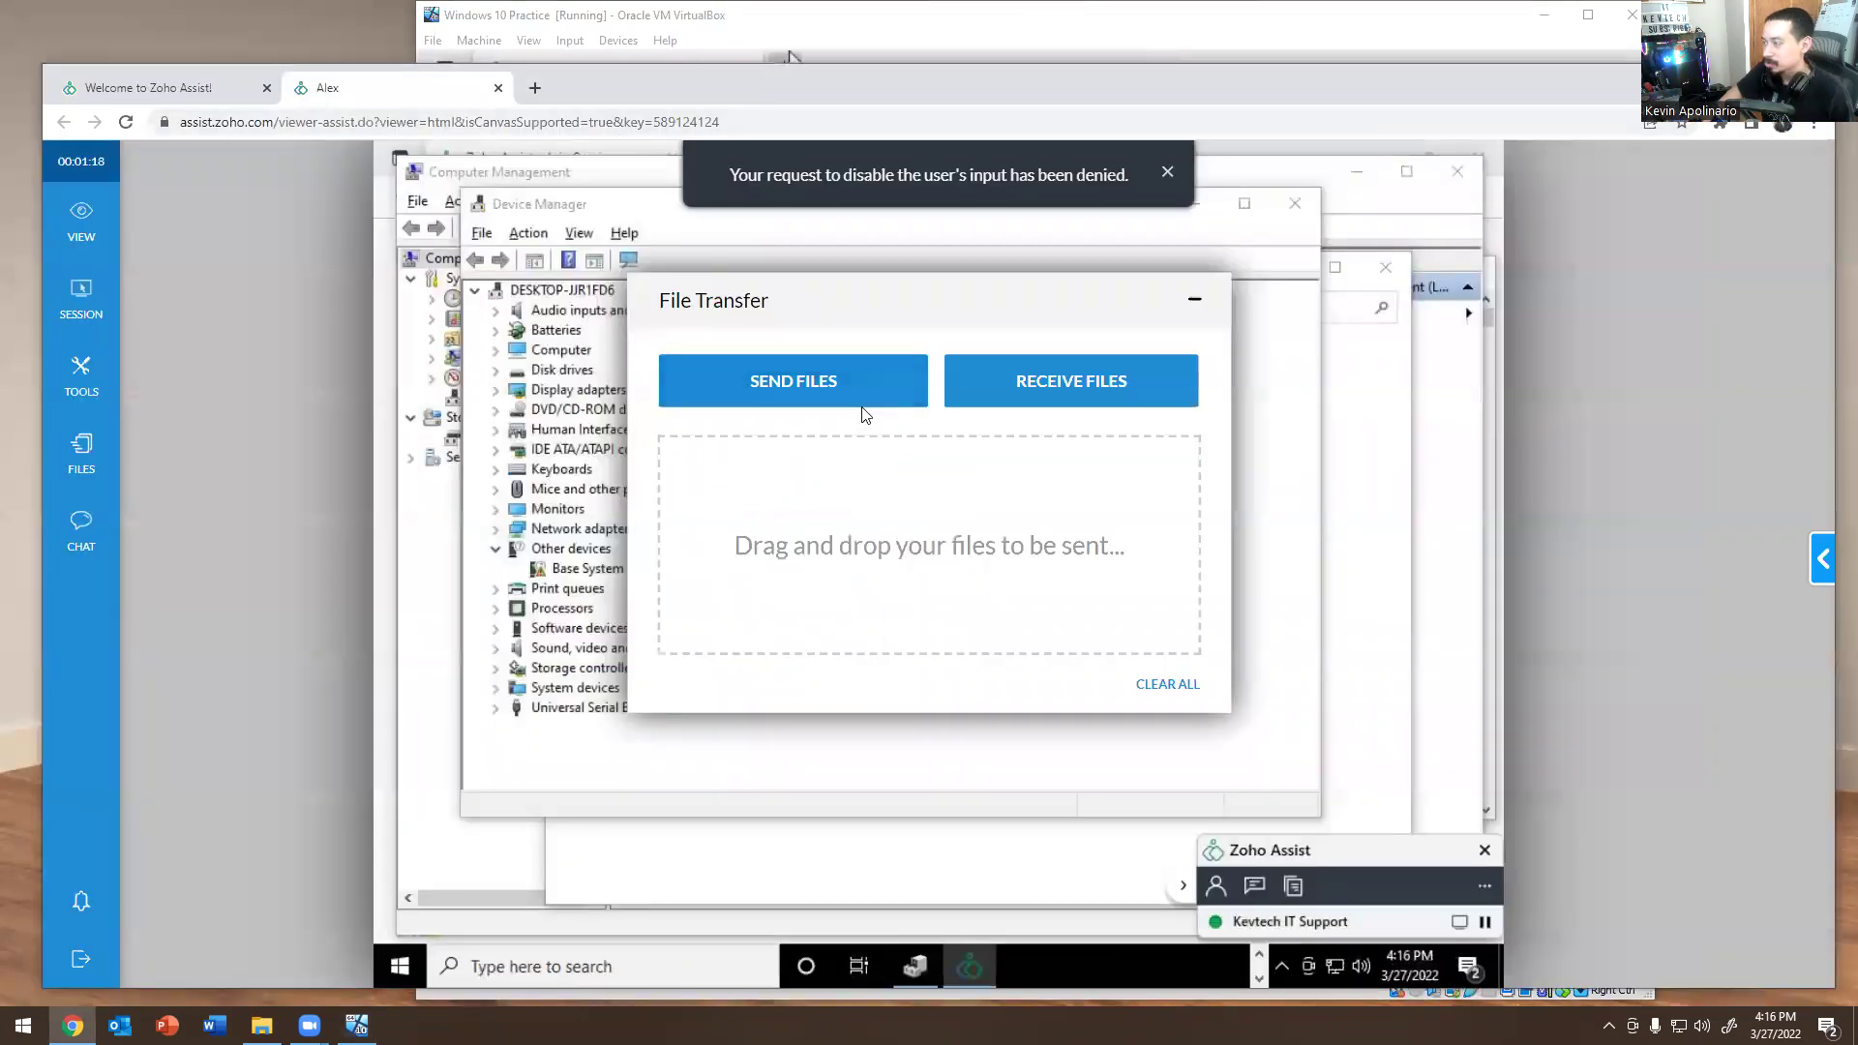
{"action": "left_click", "coordinate": [784, 387]}
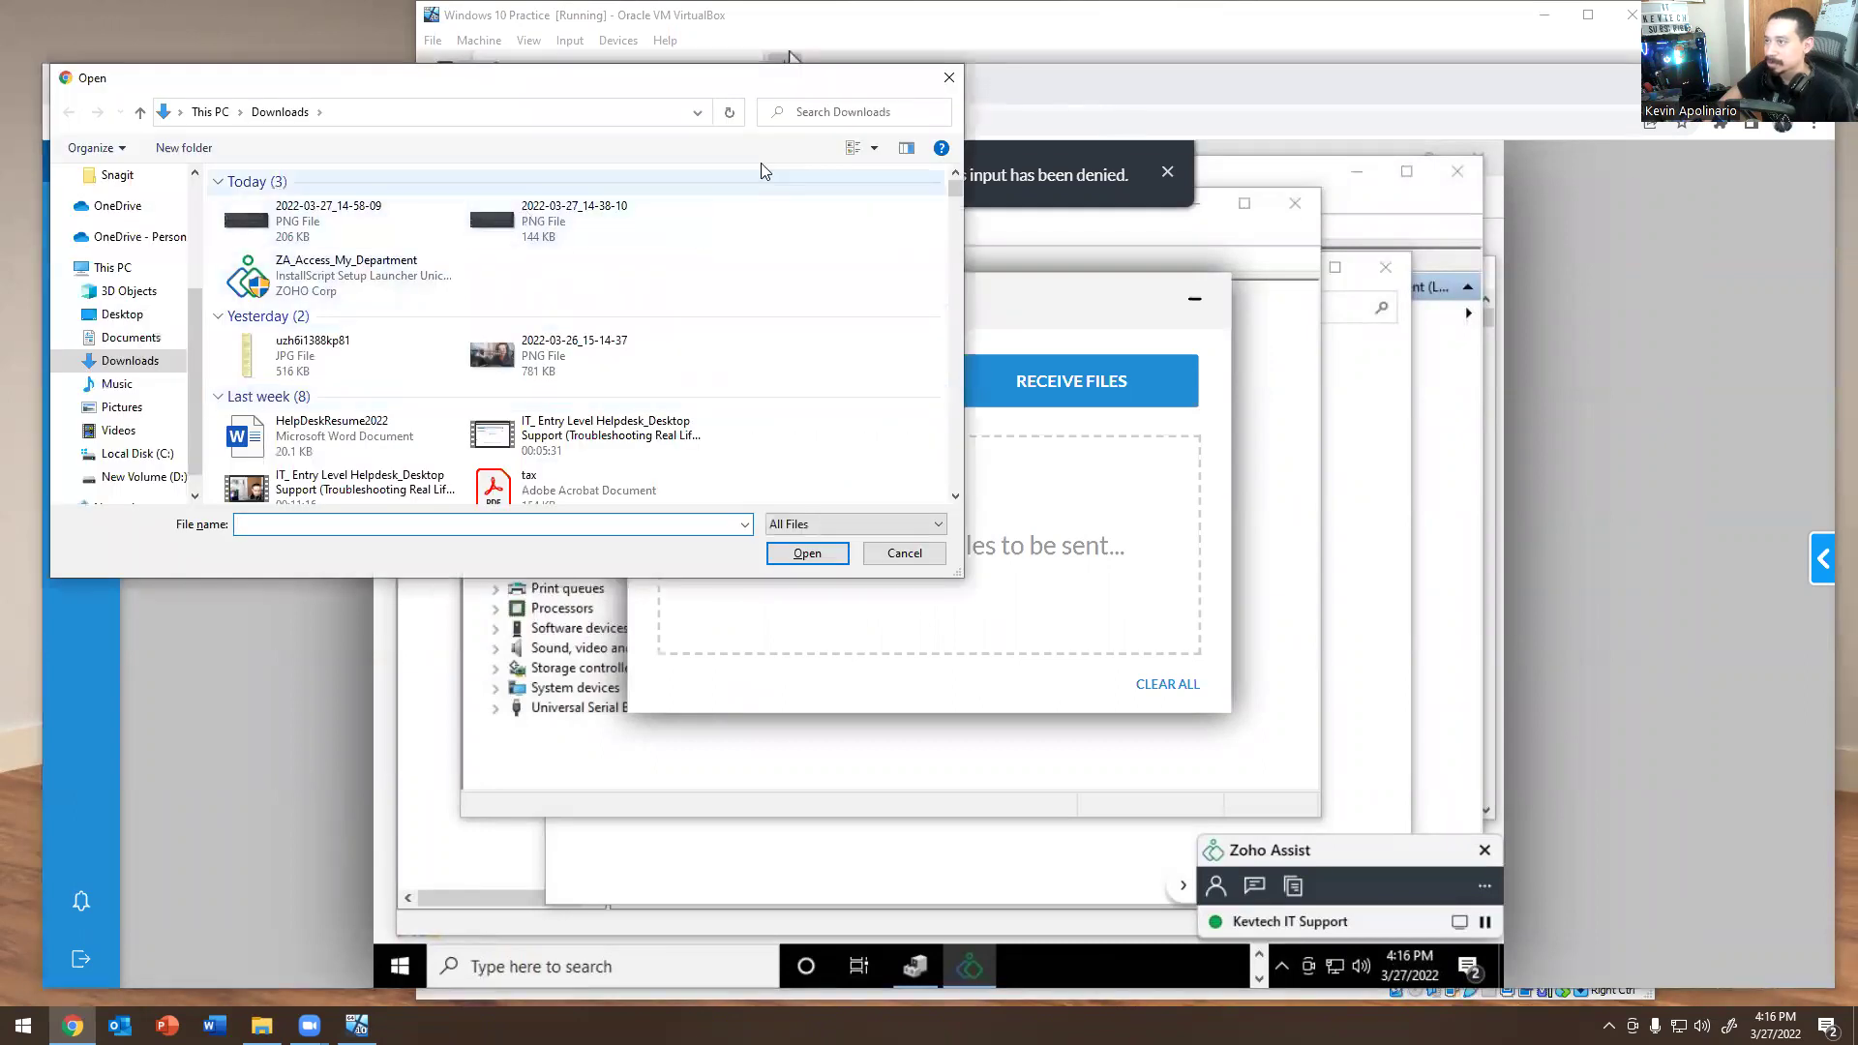
{"action": "left_click", "coordinate": [949, 78]}
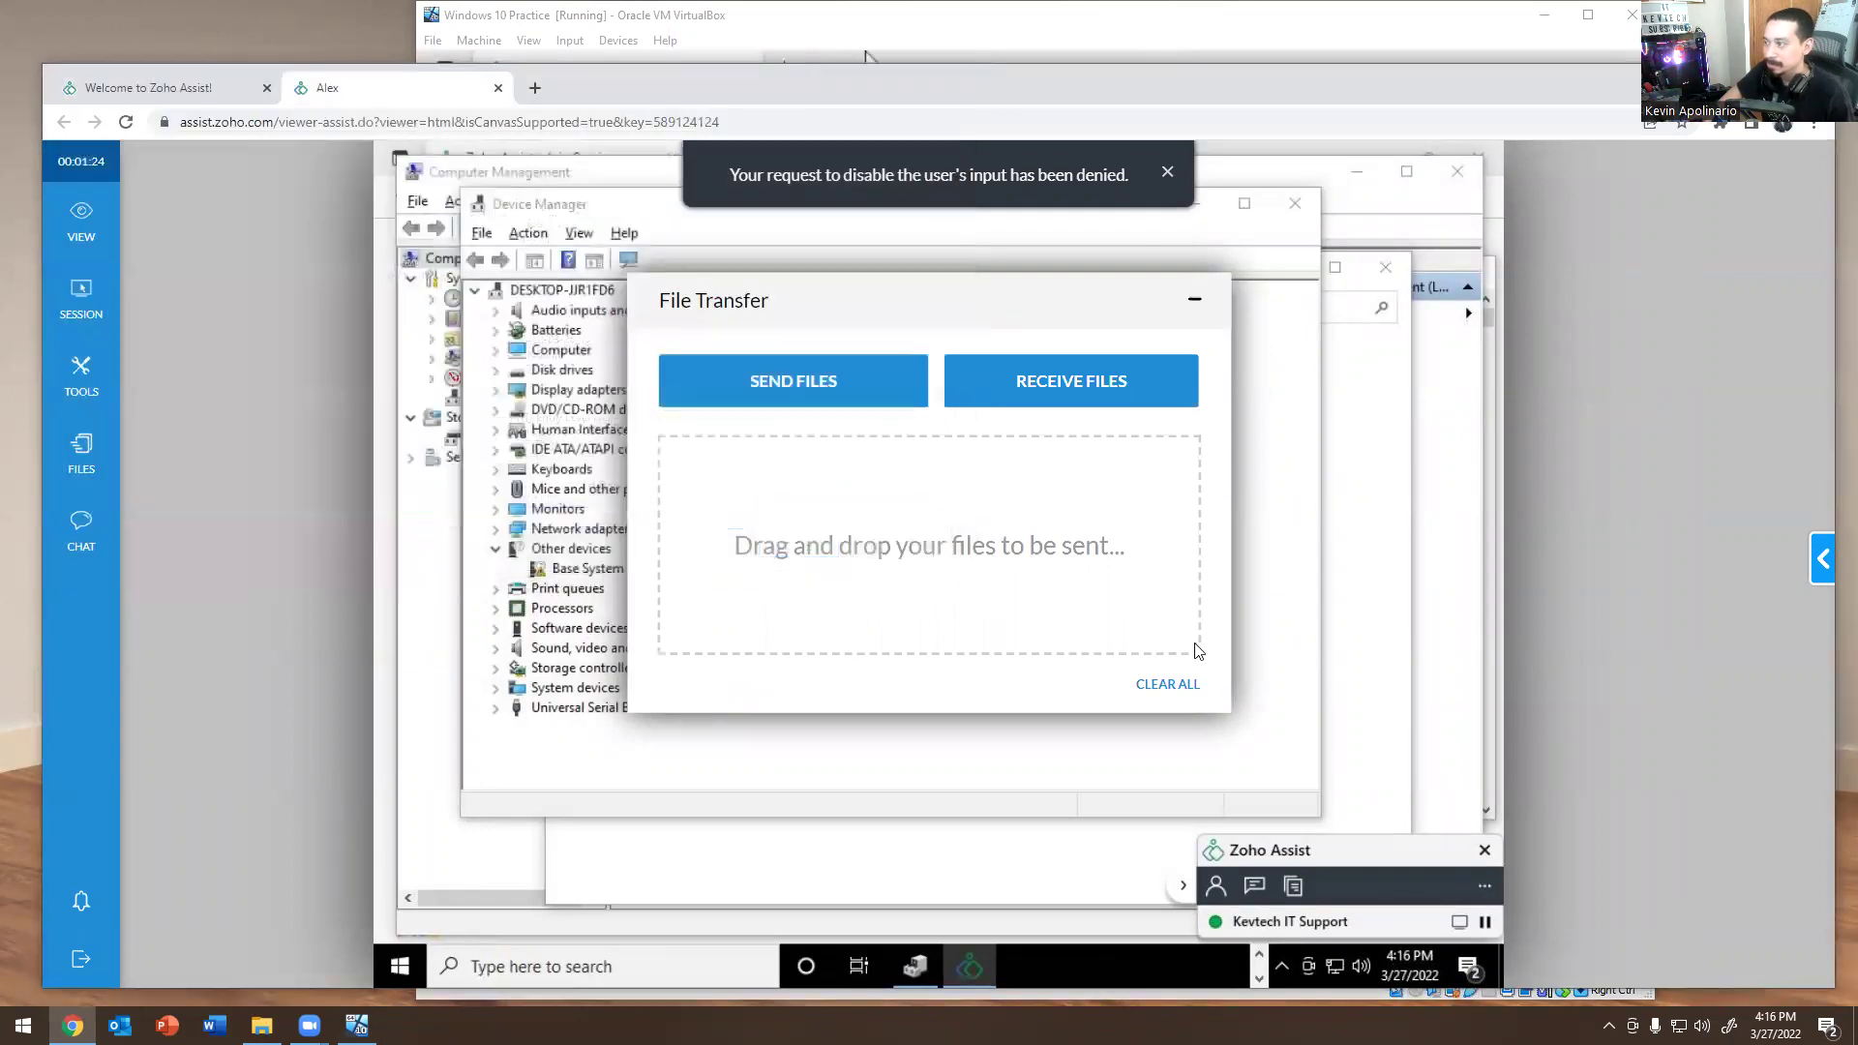
{"action": "left_click", "coordinate": [1195, 299]}
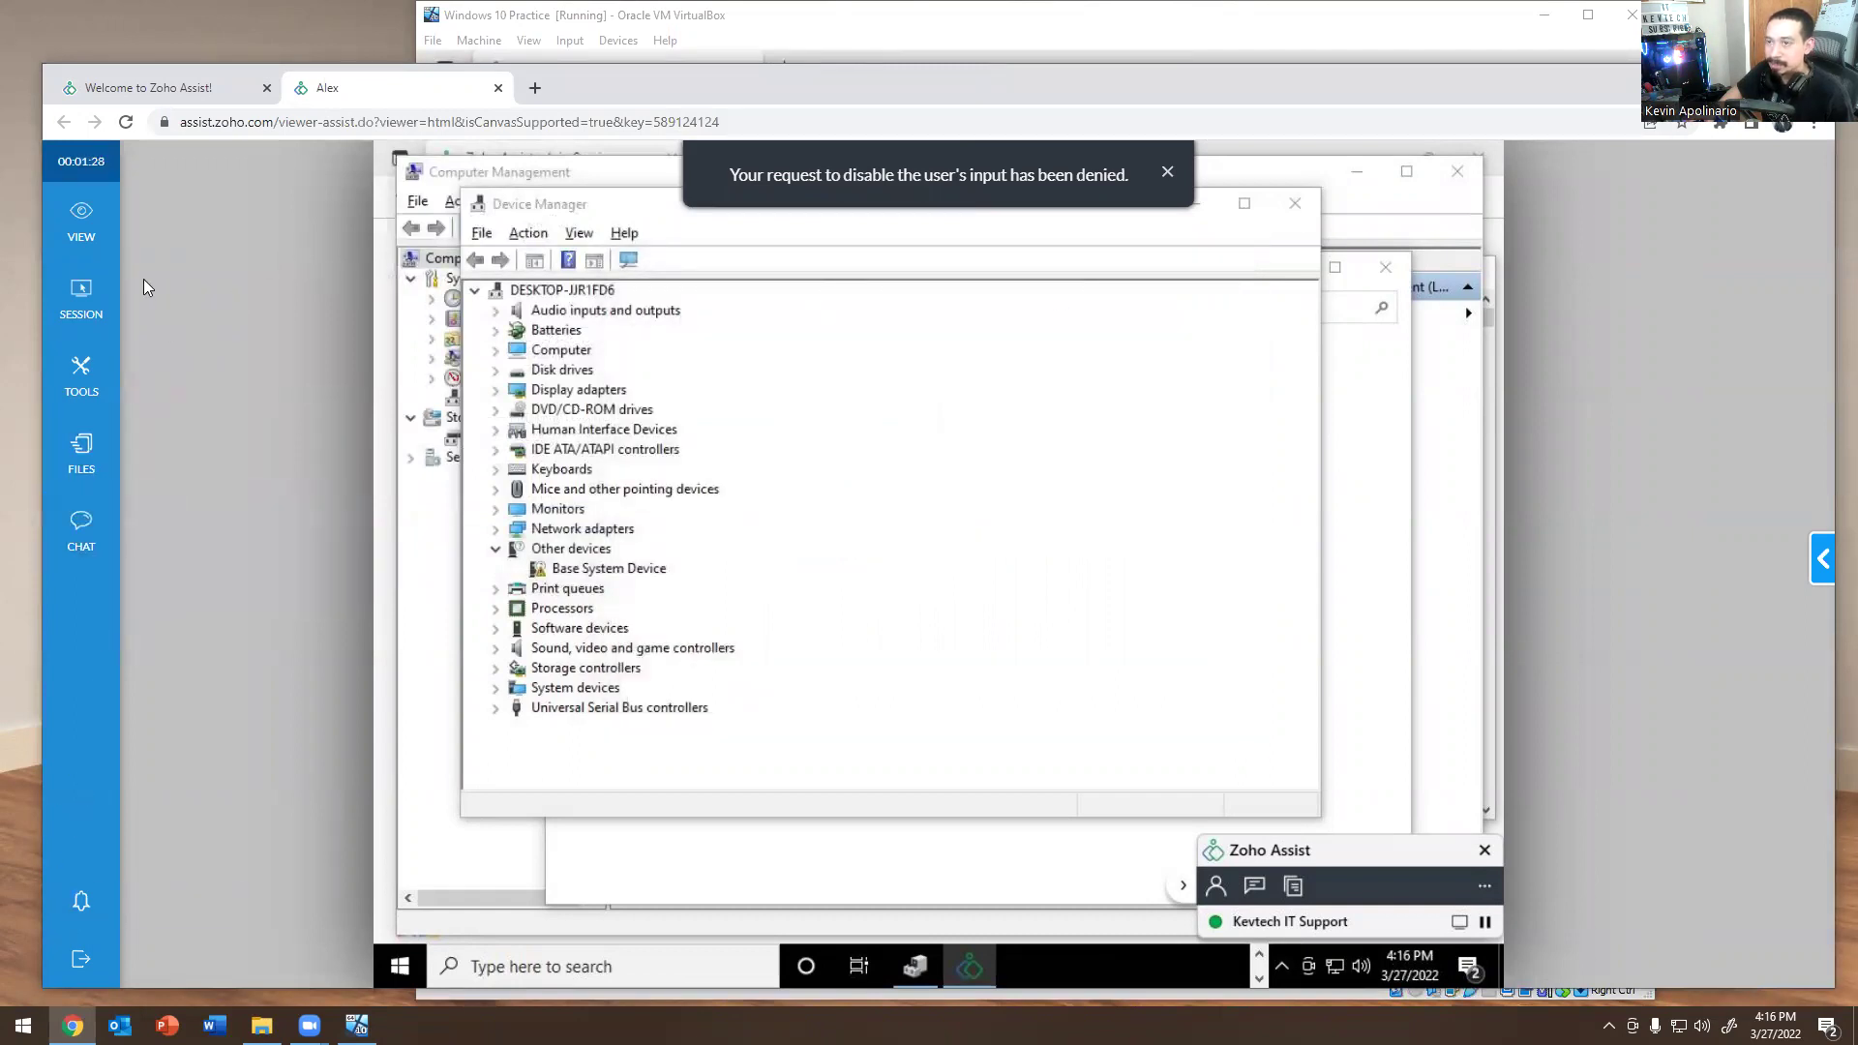
Reboot the remote computer via Tools > Power Options, confirming with Yes and OK.
{"action": "mouse_move", "coordinate": [101, 242]}
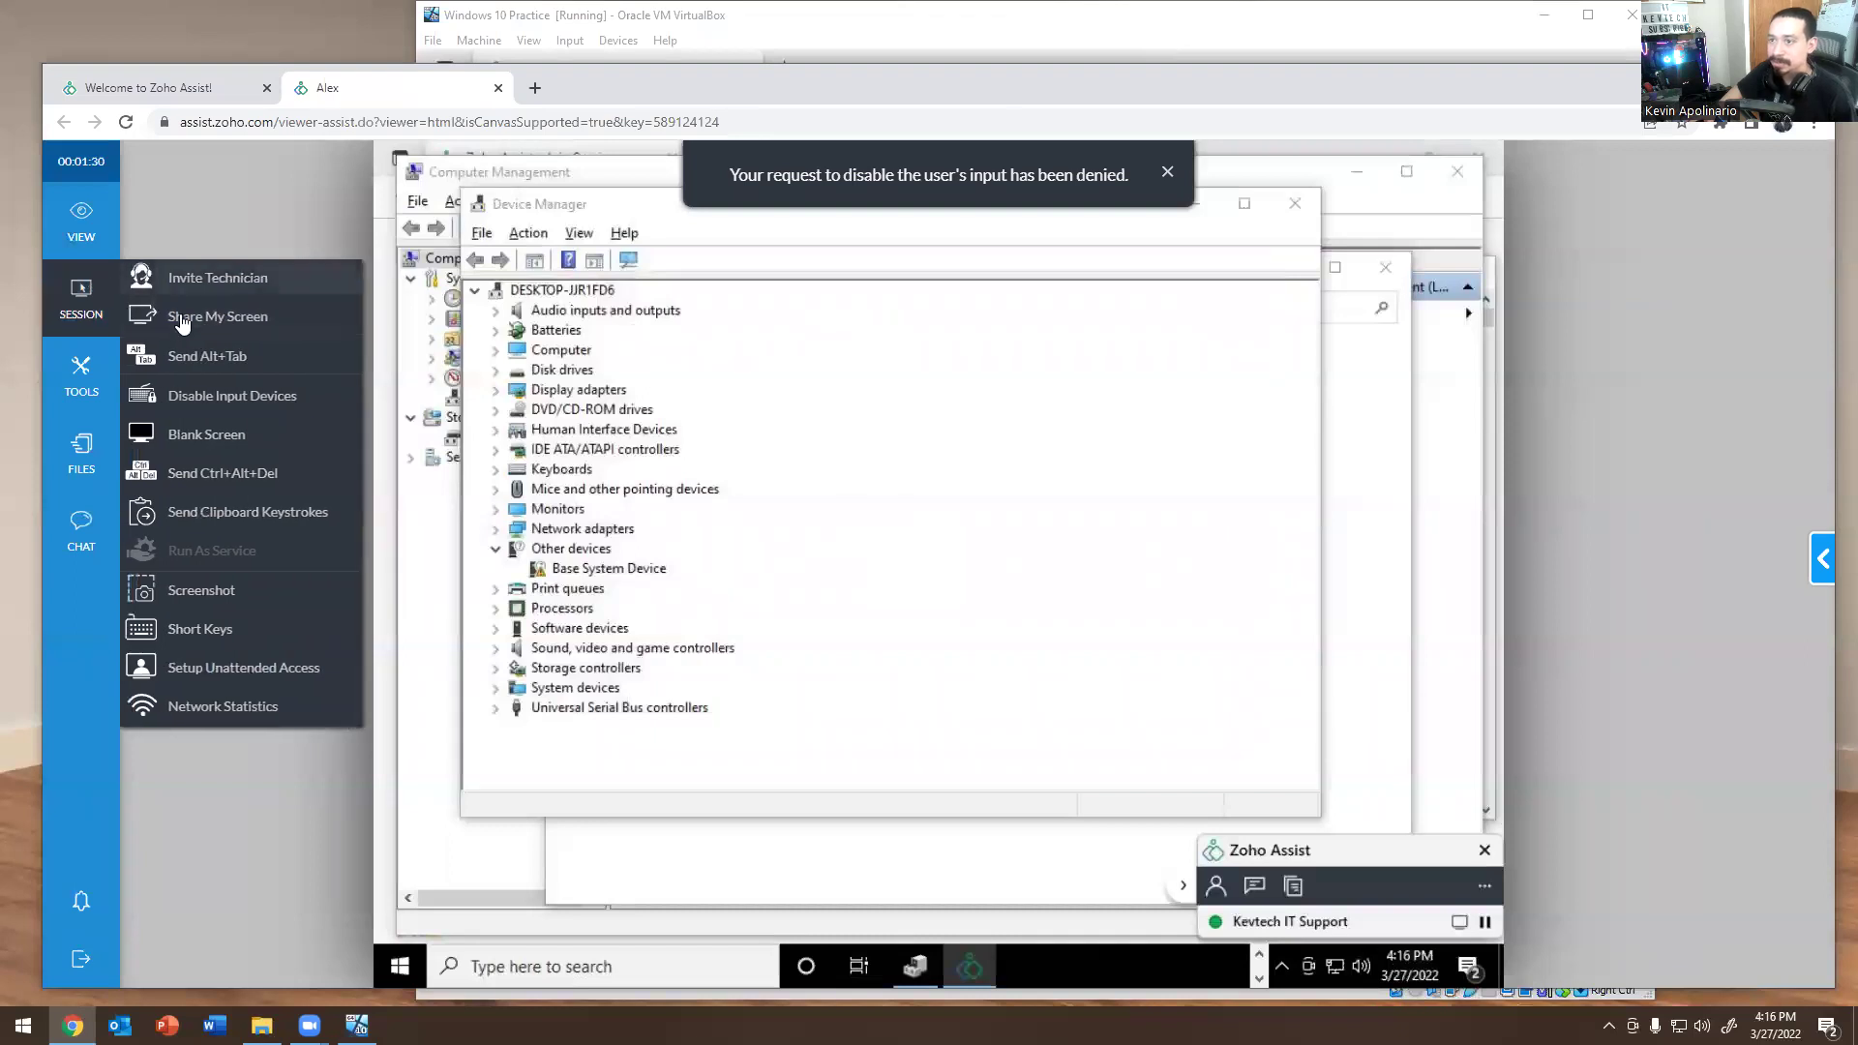
{"action": "mouse_move", "coordinate": [79, 388]}
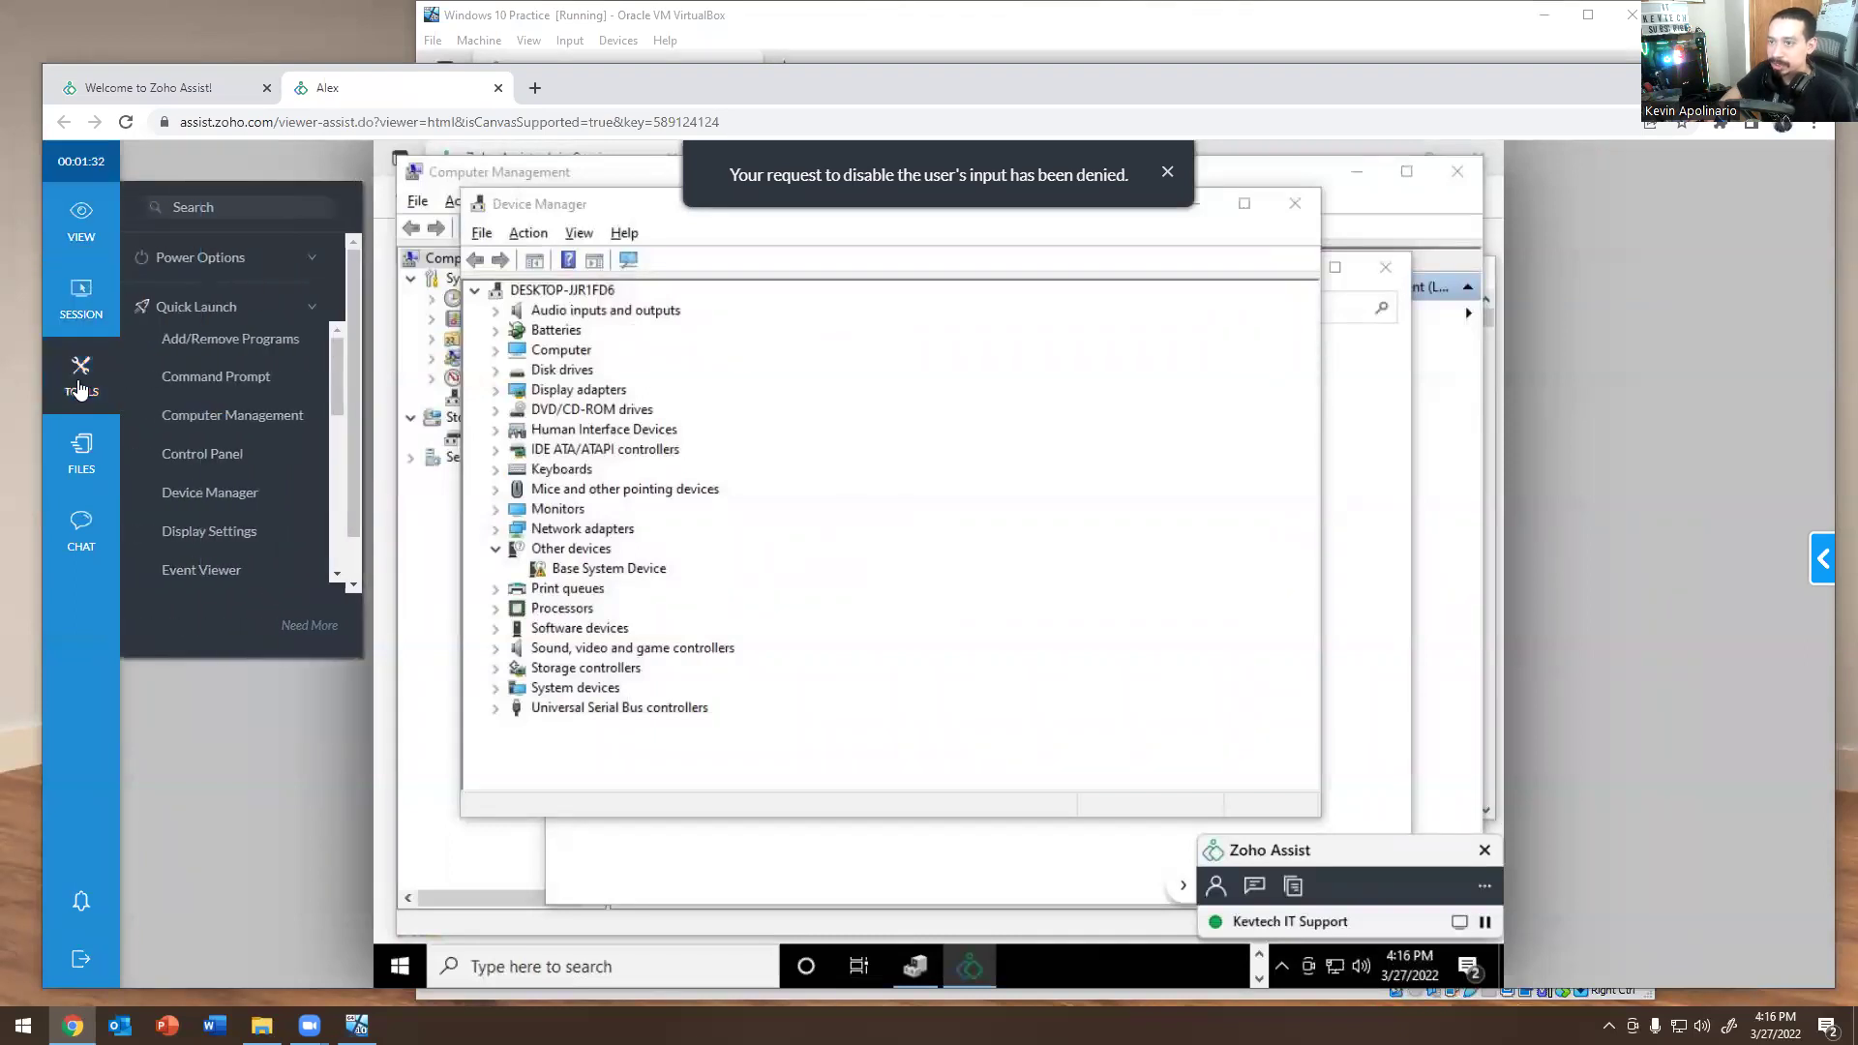
{"action": "left_click", "coordinate": [229, 261]}
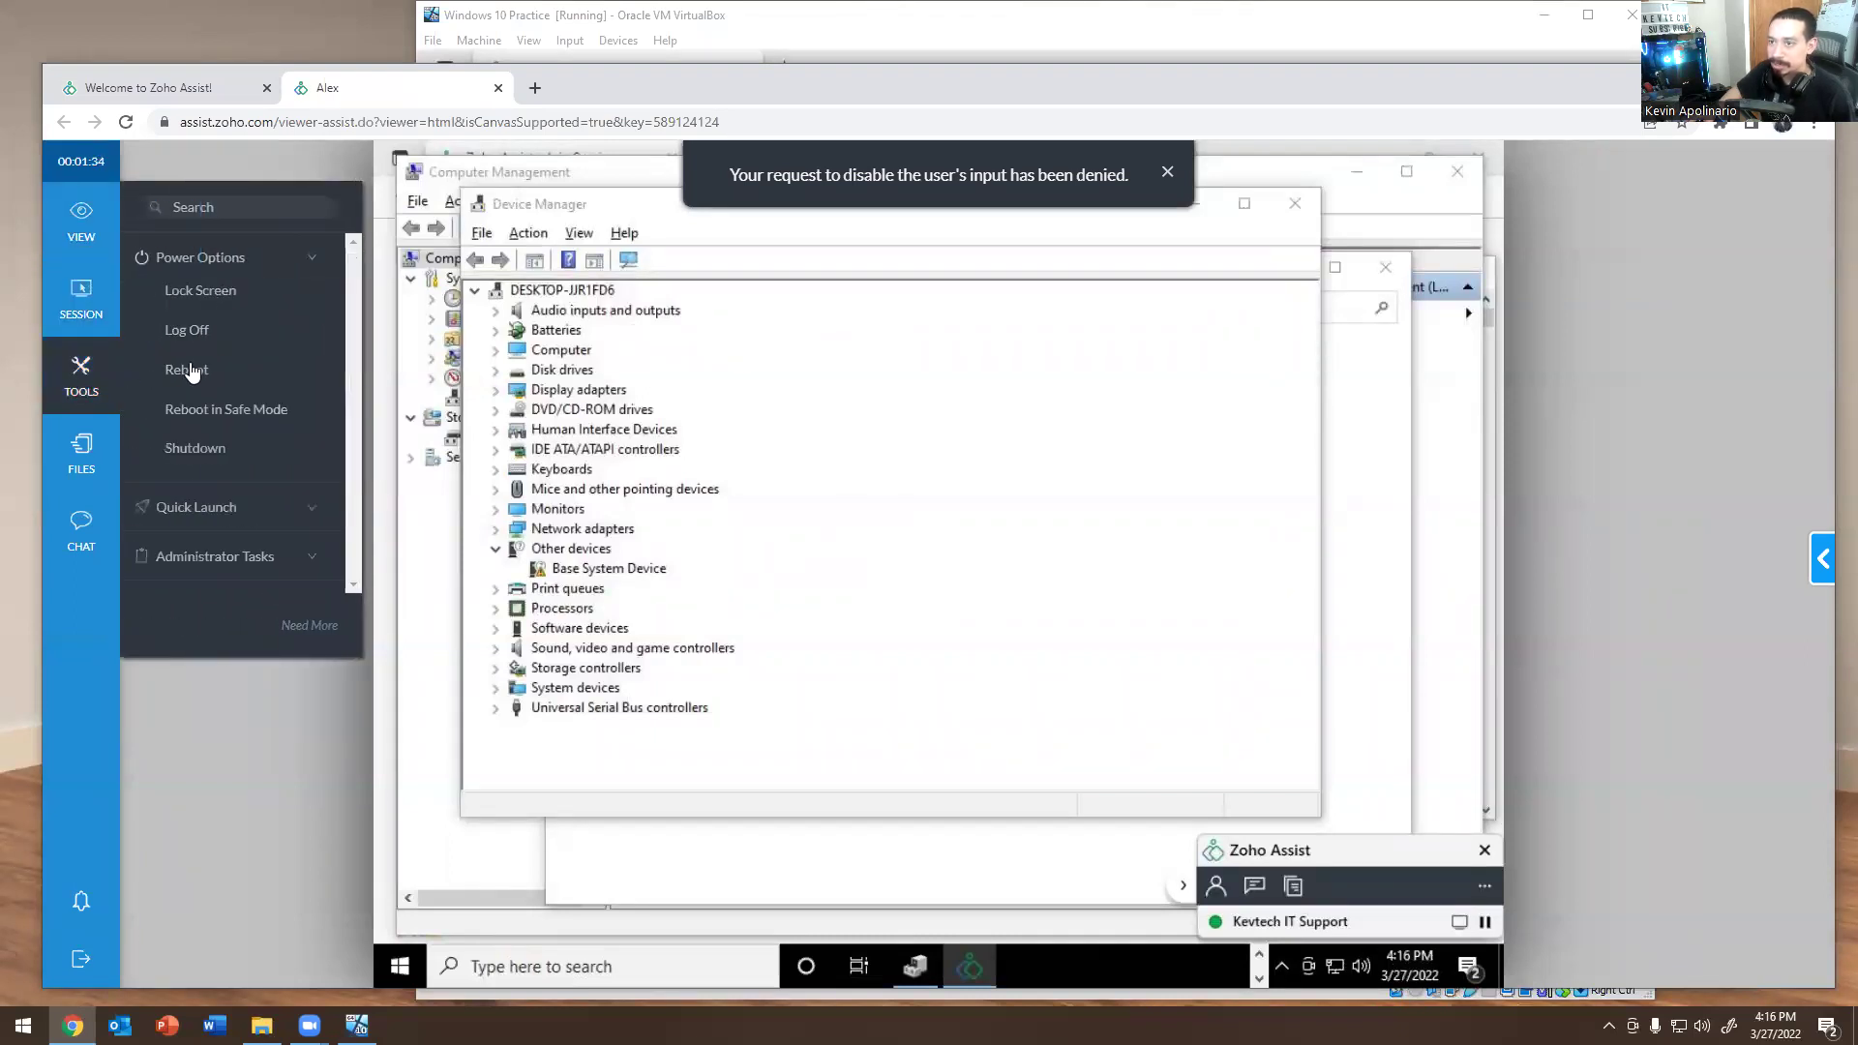
{"action": "left_click", "coordinate": [193, 372]}
{"action": "left_click", "coordinate": [1012, 596]}
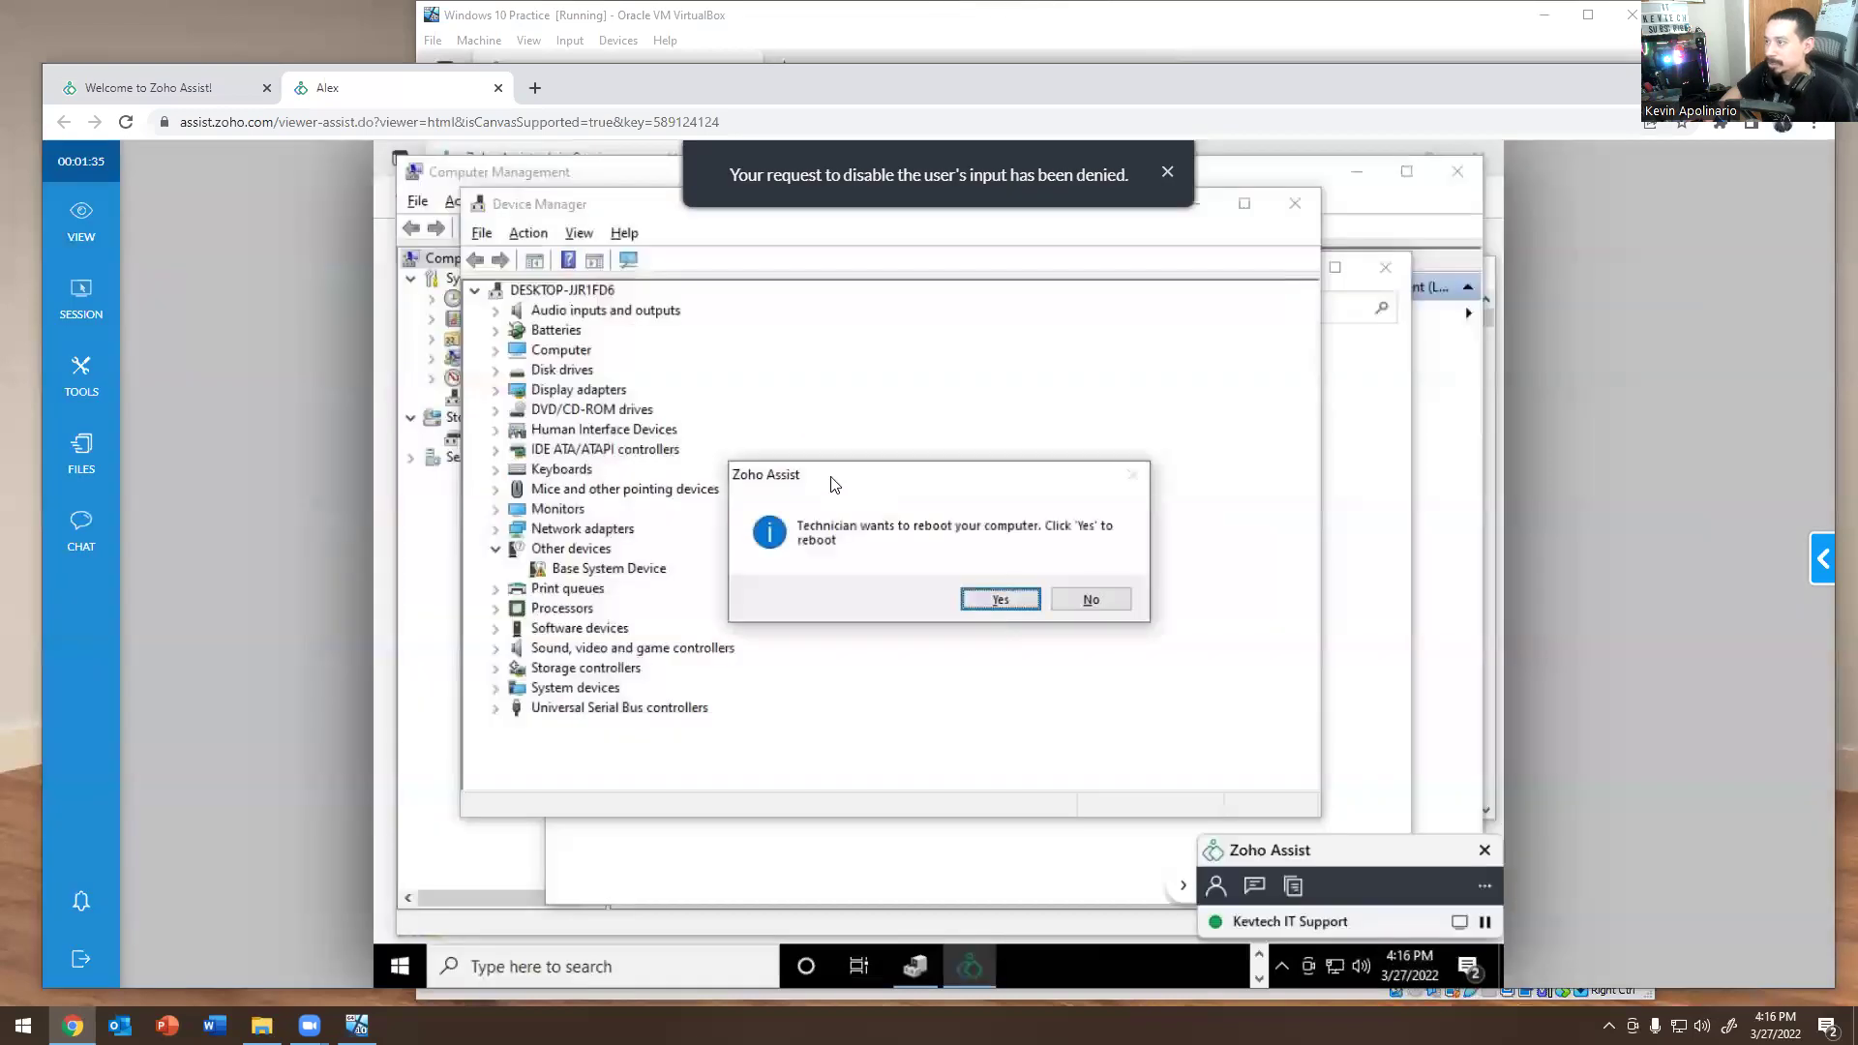
{"action": "left_click", "coordinate": [970, 595]}
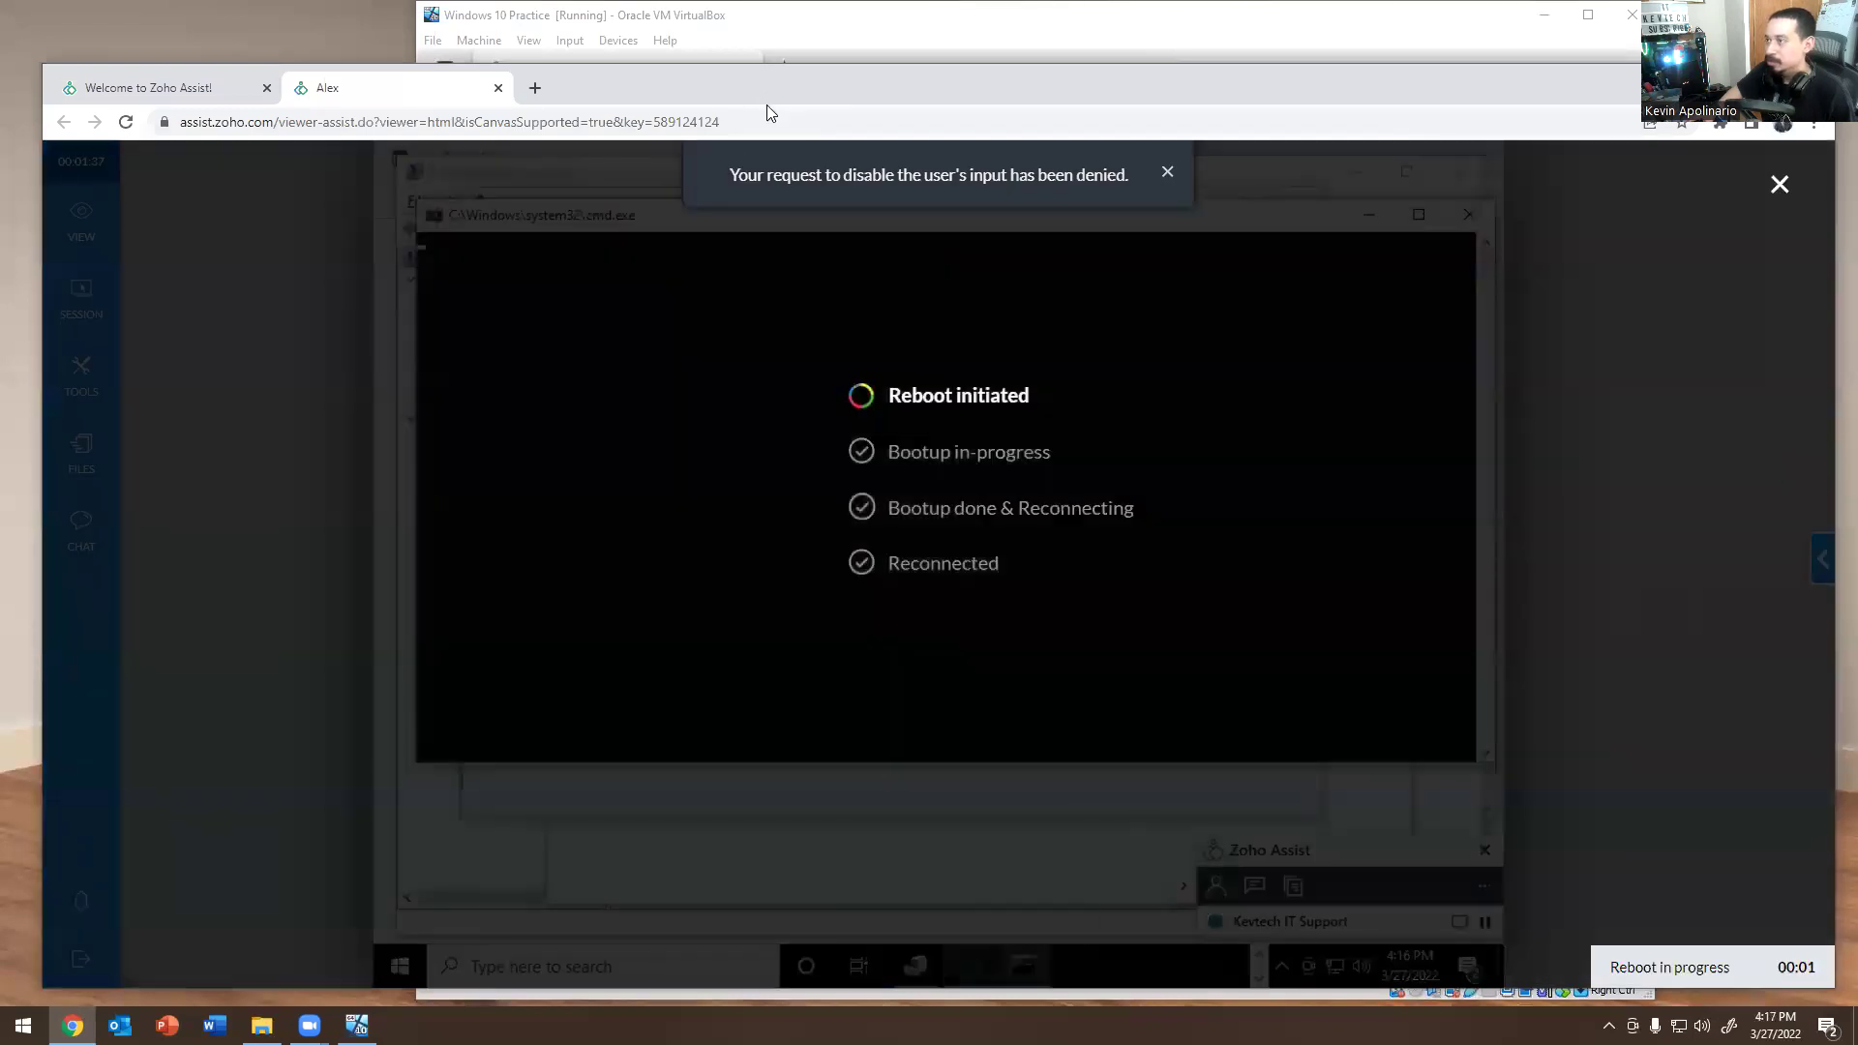
Watch the VM restart, then keep the session viewer in front until it reconnects to the desktop.
{"action": "left_click_drag", "start_coordinate": [767, 104], "coordinate": [743, 616]}
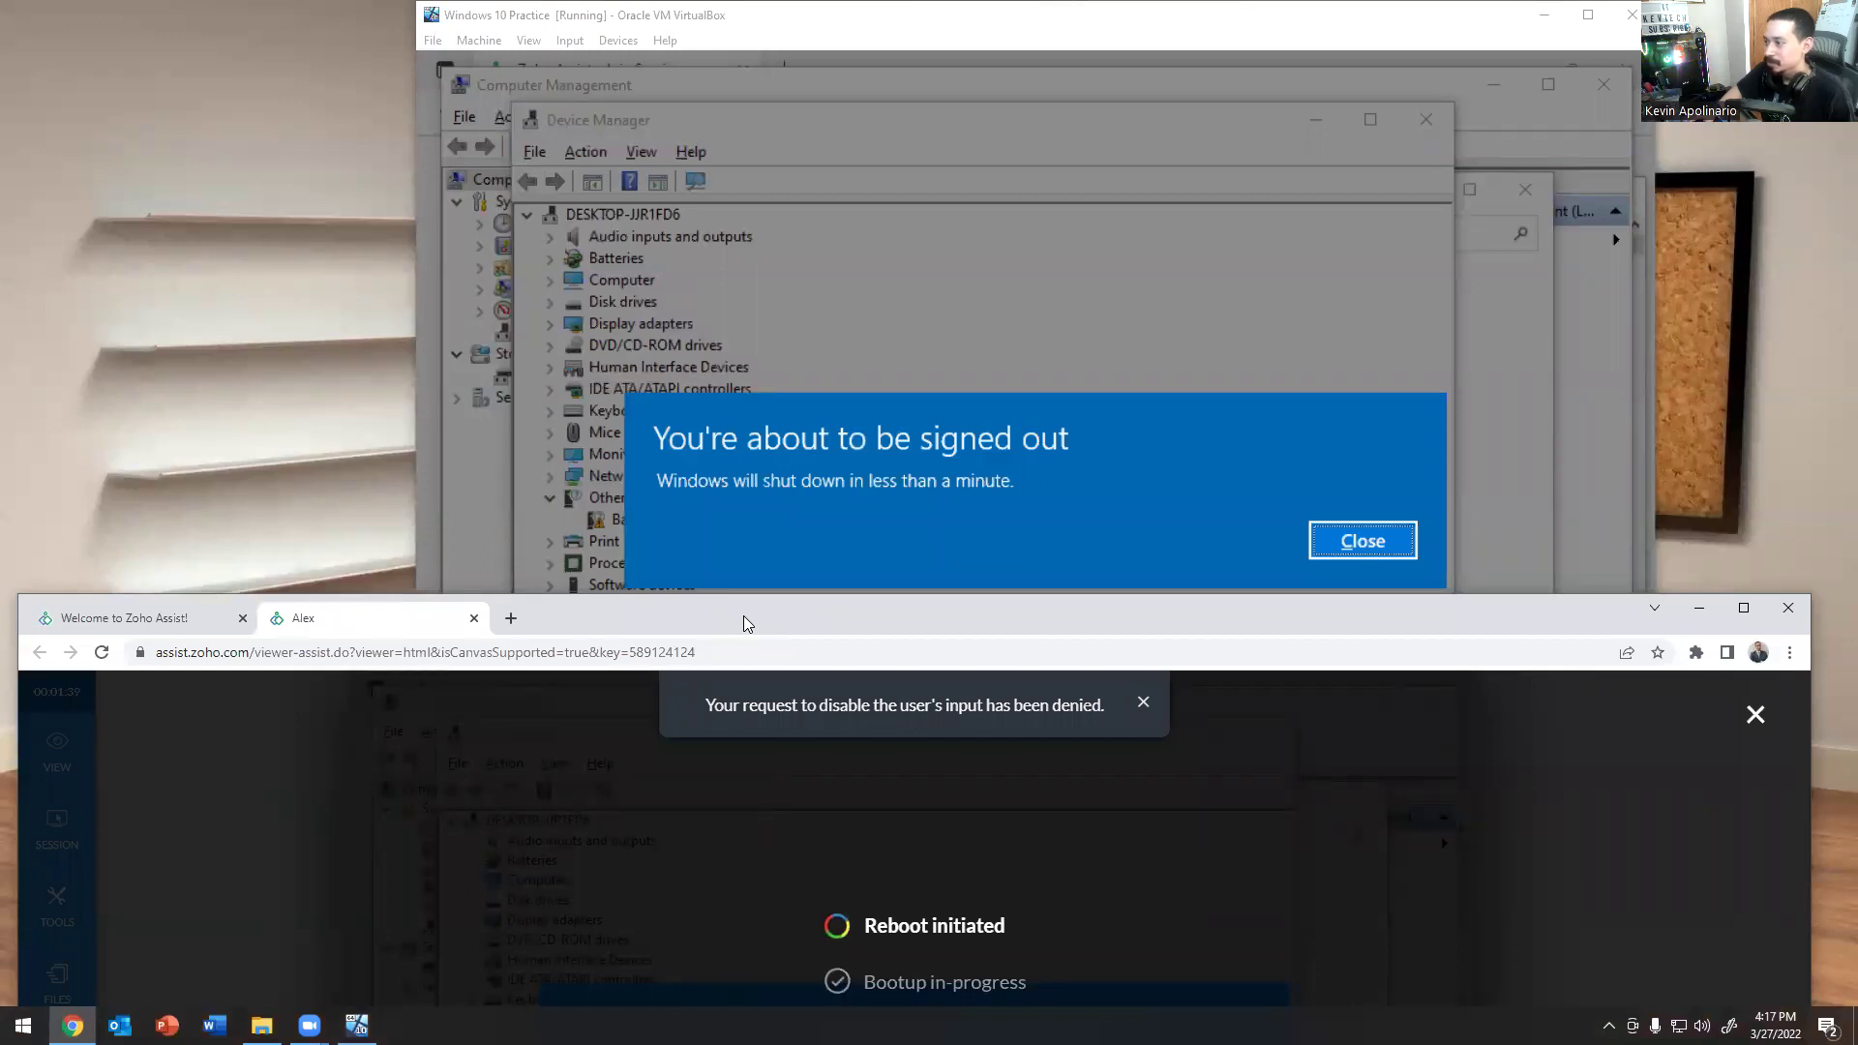
{"action": "left_click_drag", "start_coordinate": [743, 616], "coordinate": [751, 358]}
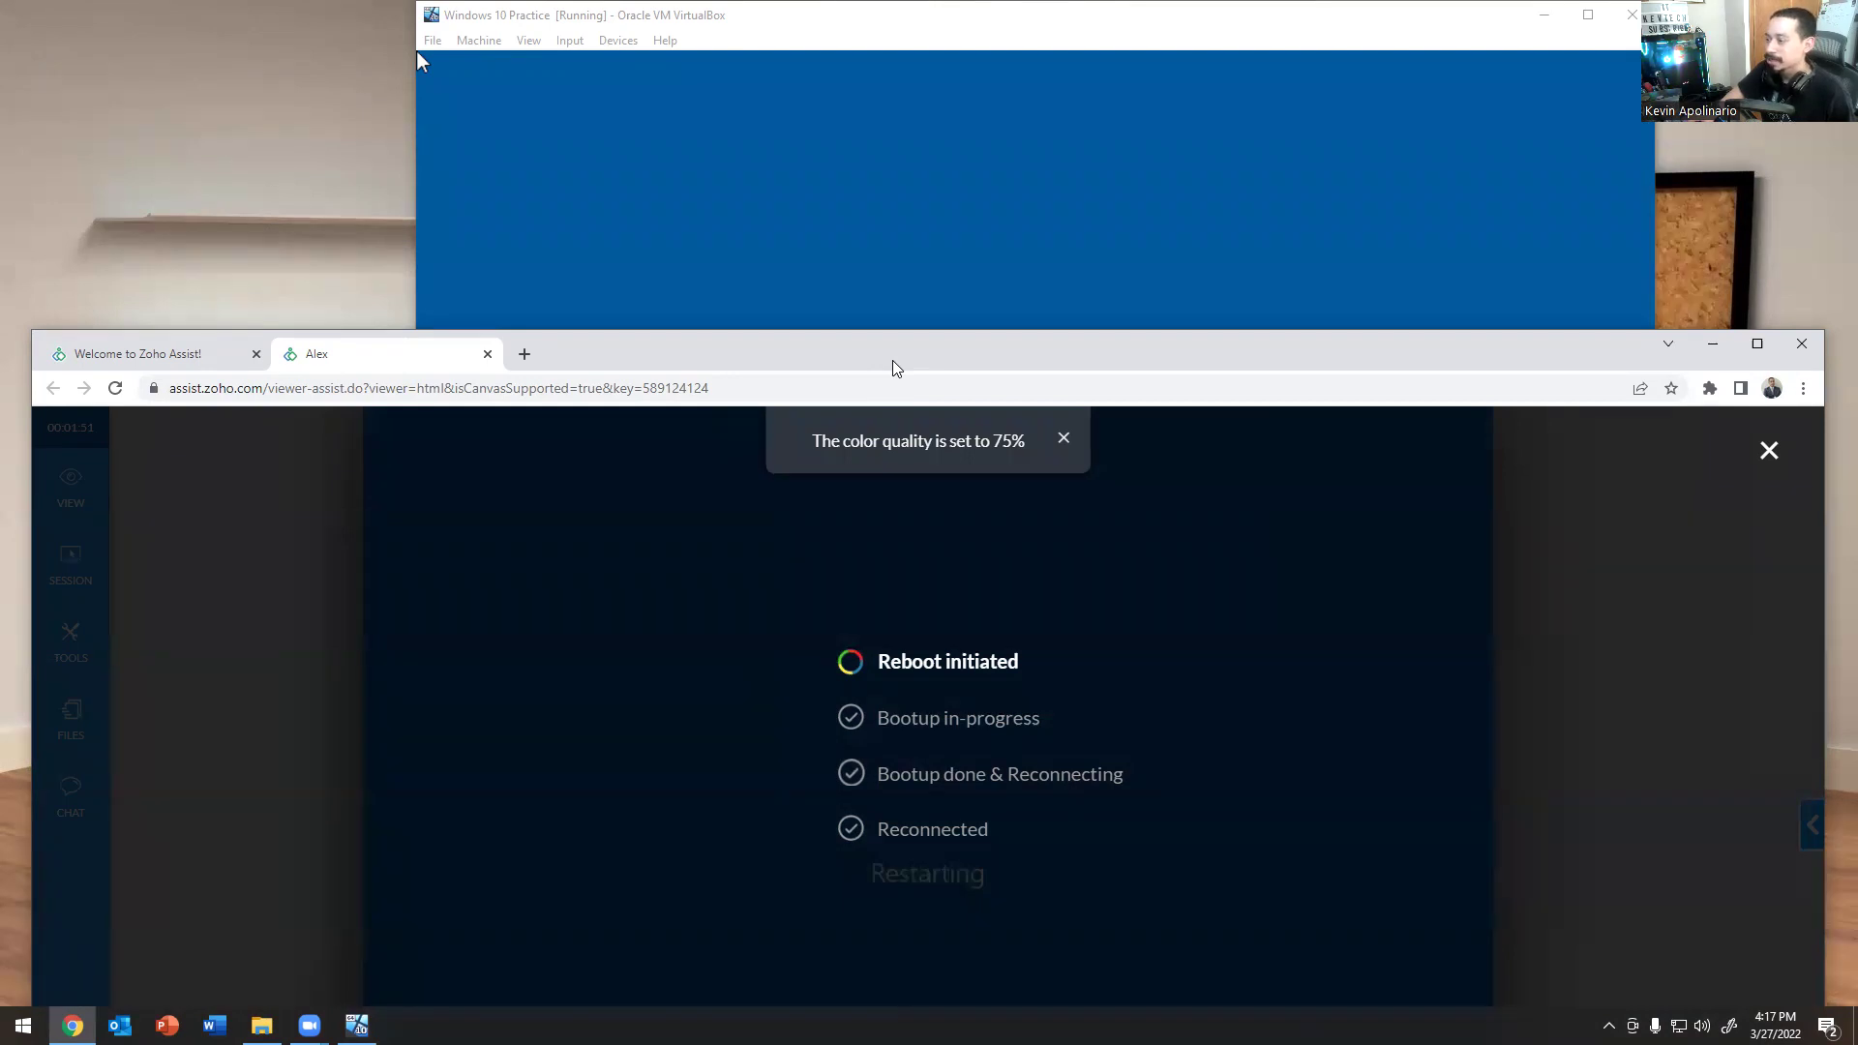
{"action": "left_click_drag", "start_coordinate": [894, 368], "coordinate": [864, 851]}
{"action": "left_click", "coordinate": [859, 805]}
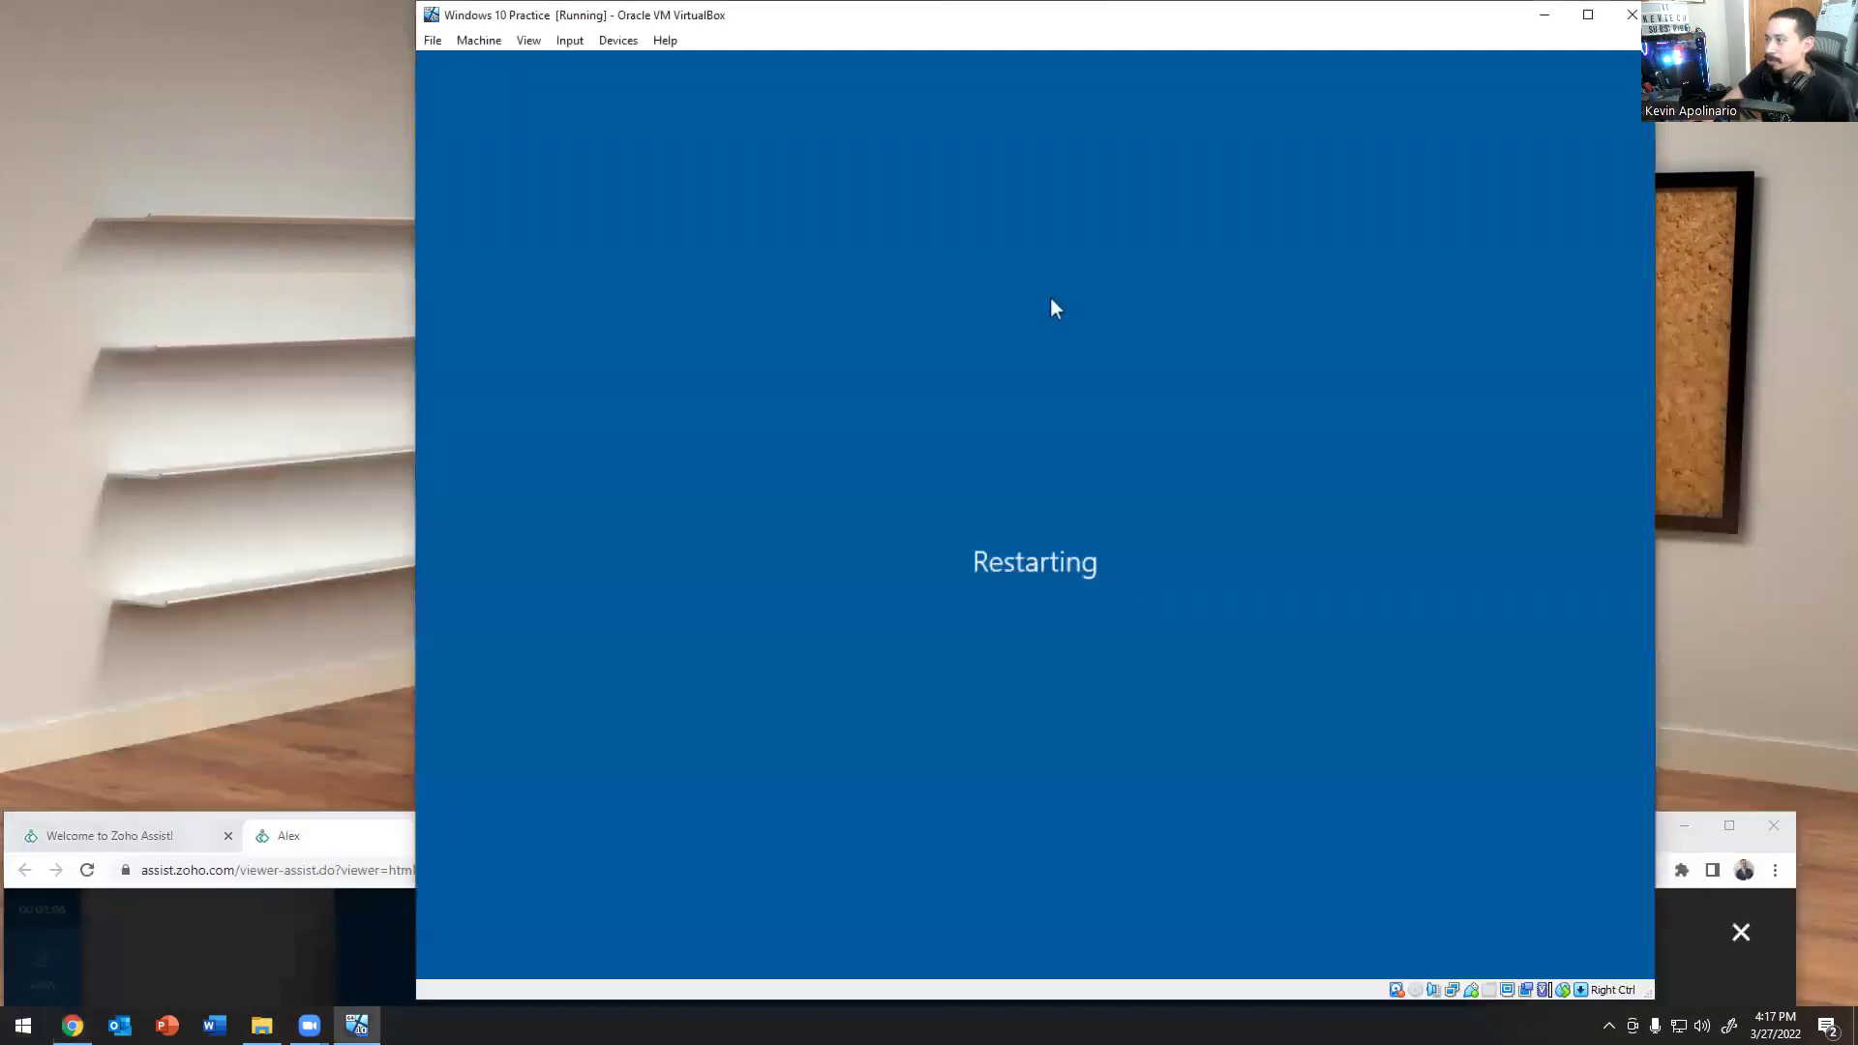
{"action": "left_click", "coordinate": [335, 818]}
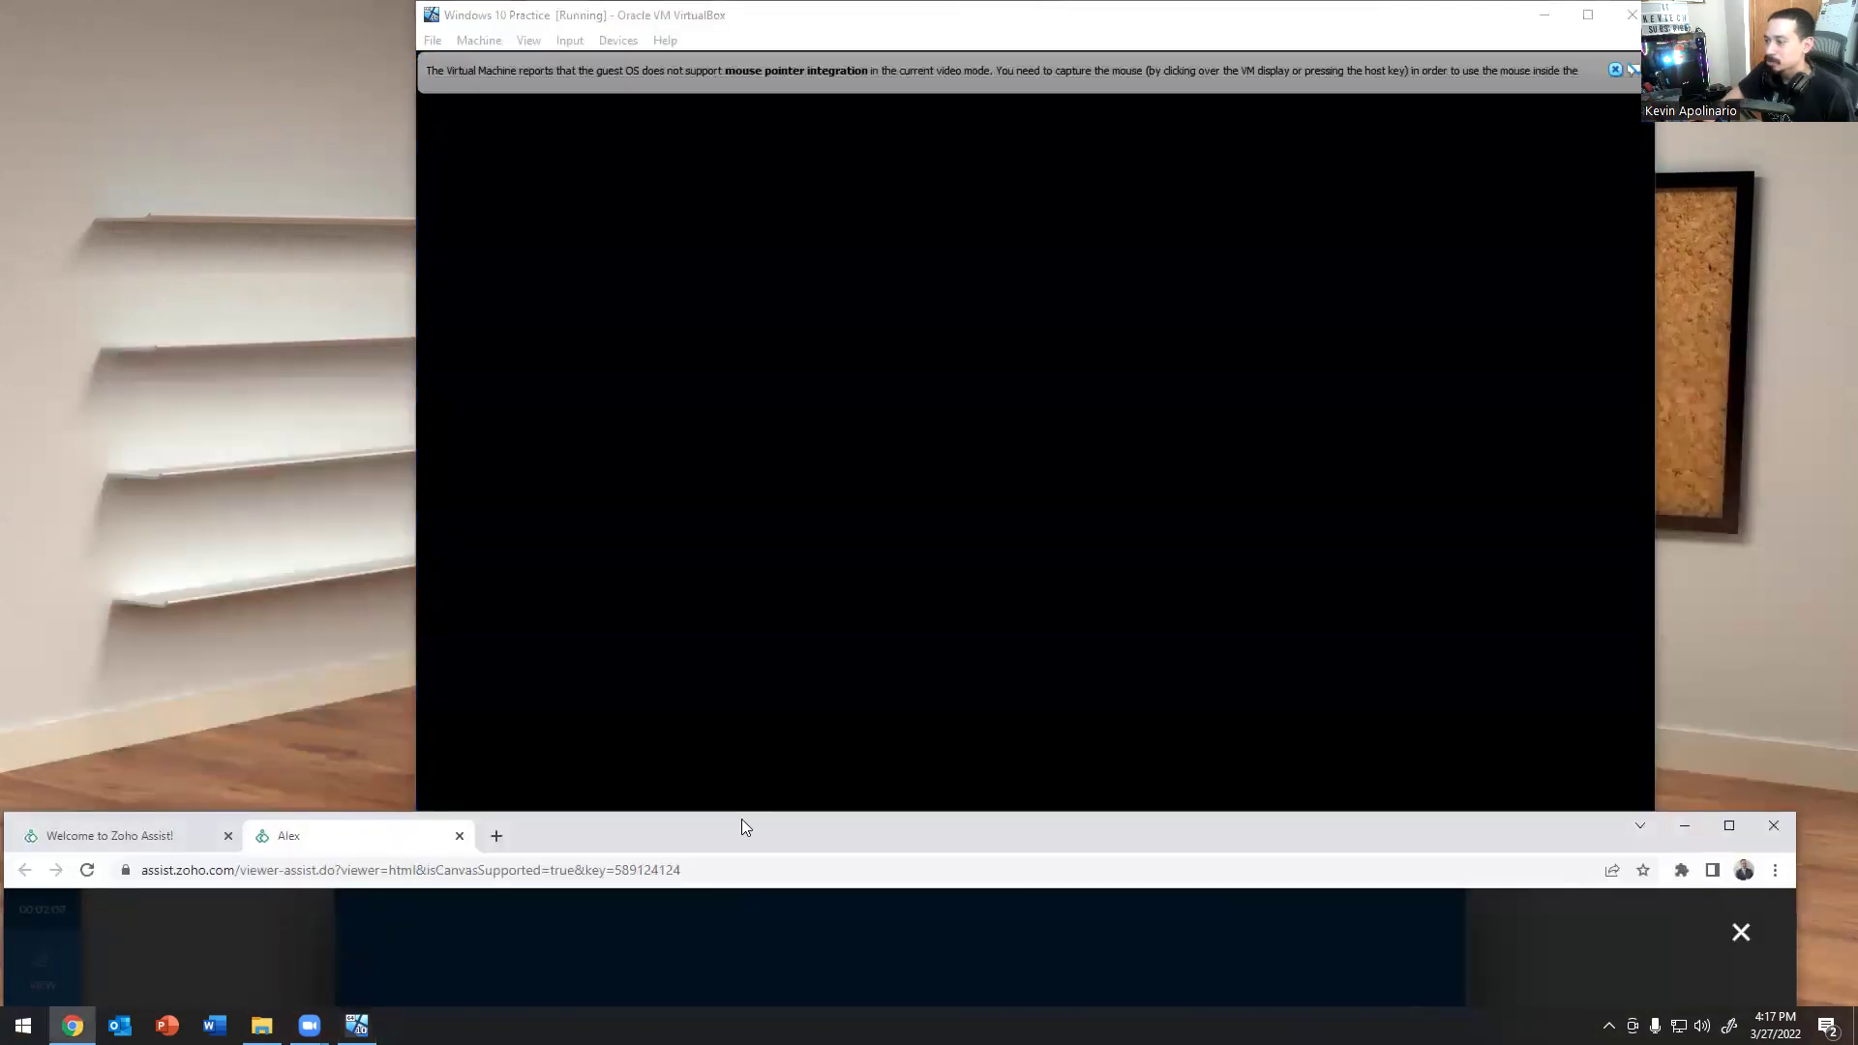
{"action": "left_click_drag", "start_coordinate": [743, 818], "coordinate": [772, 511]}
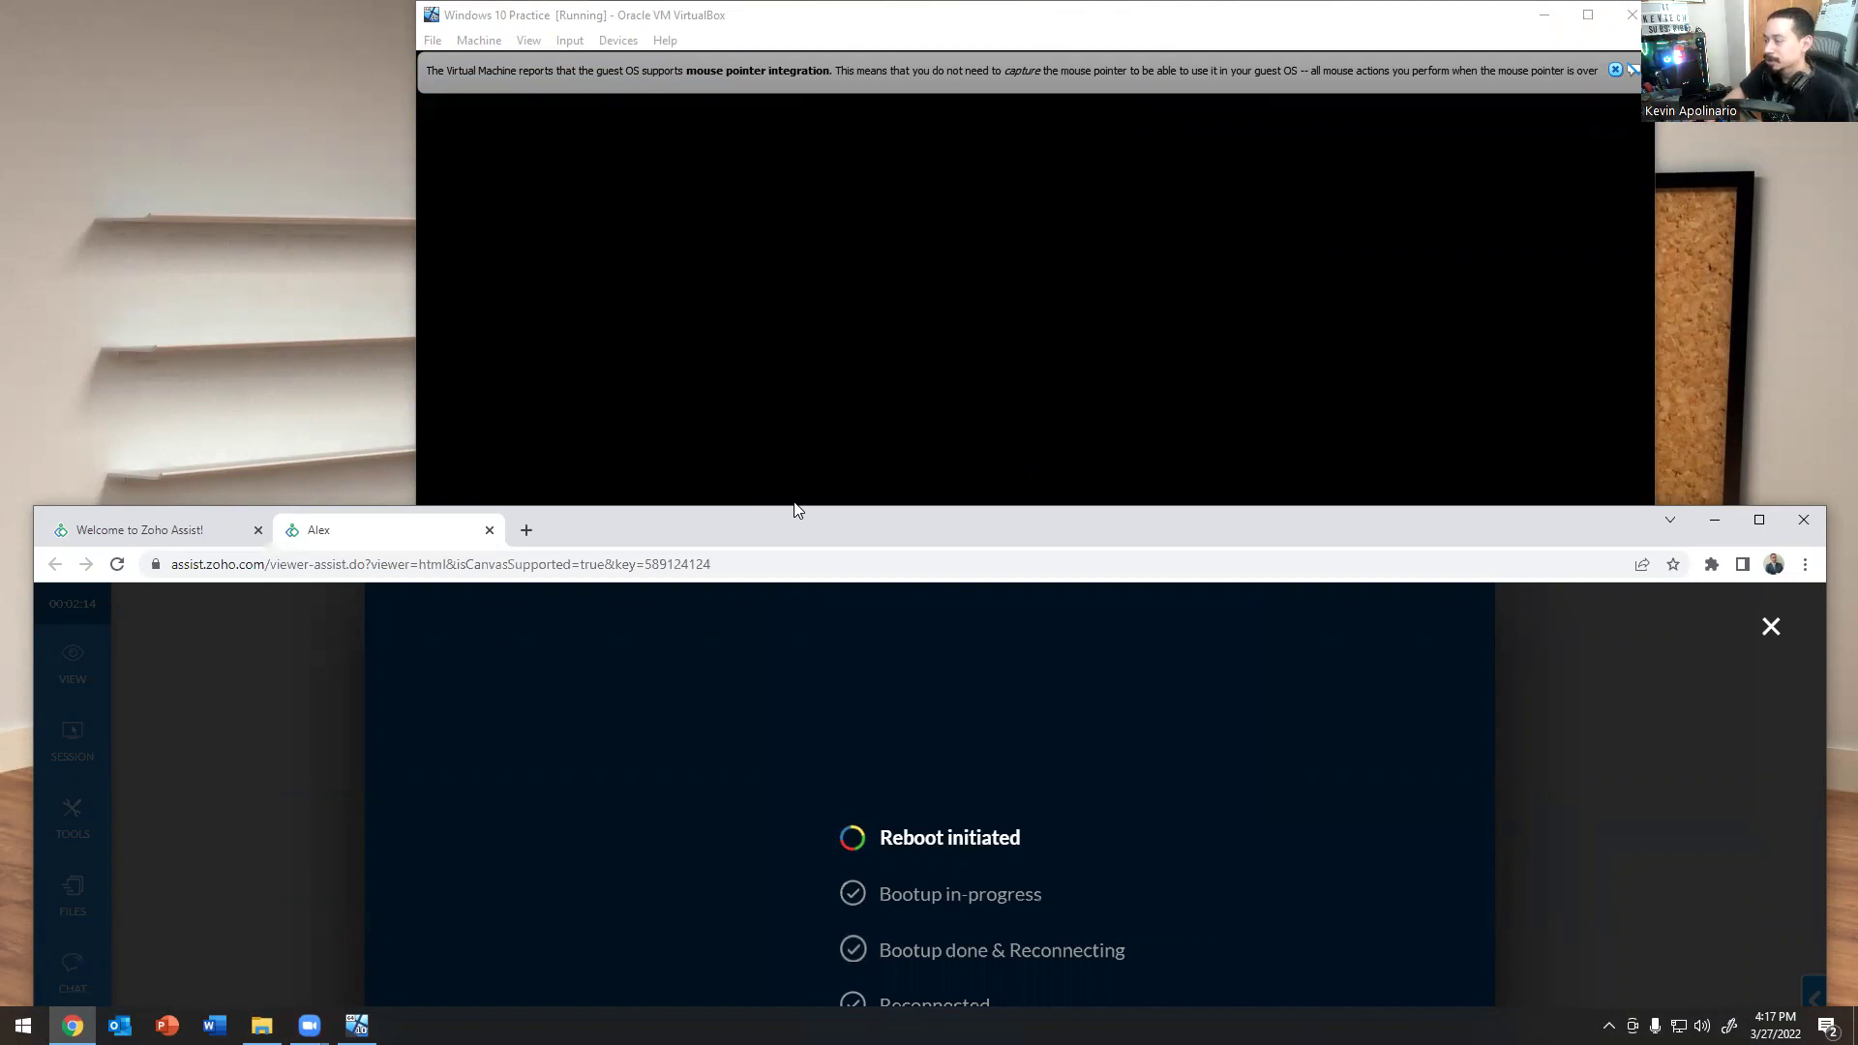
{"action": "left_click_drag", "start_coordinate": [796, 510], "coordinate": [838, 135]}
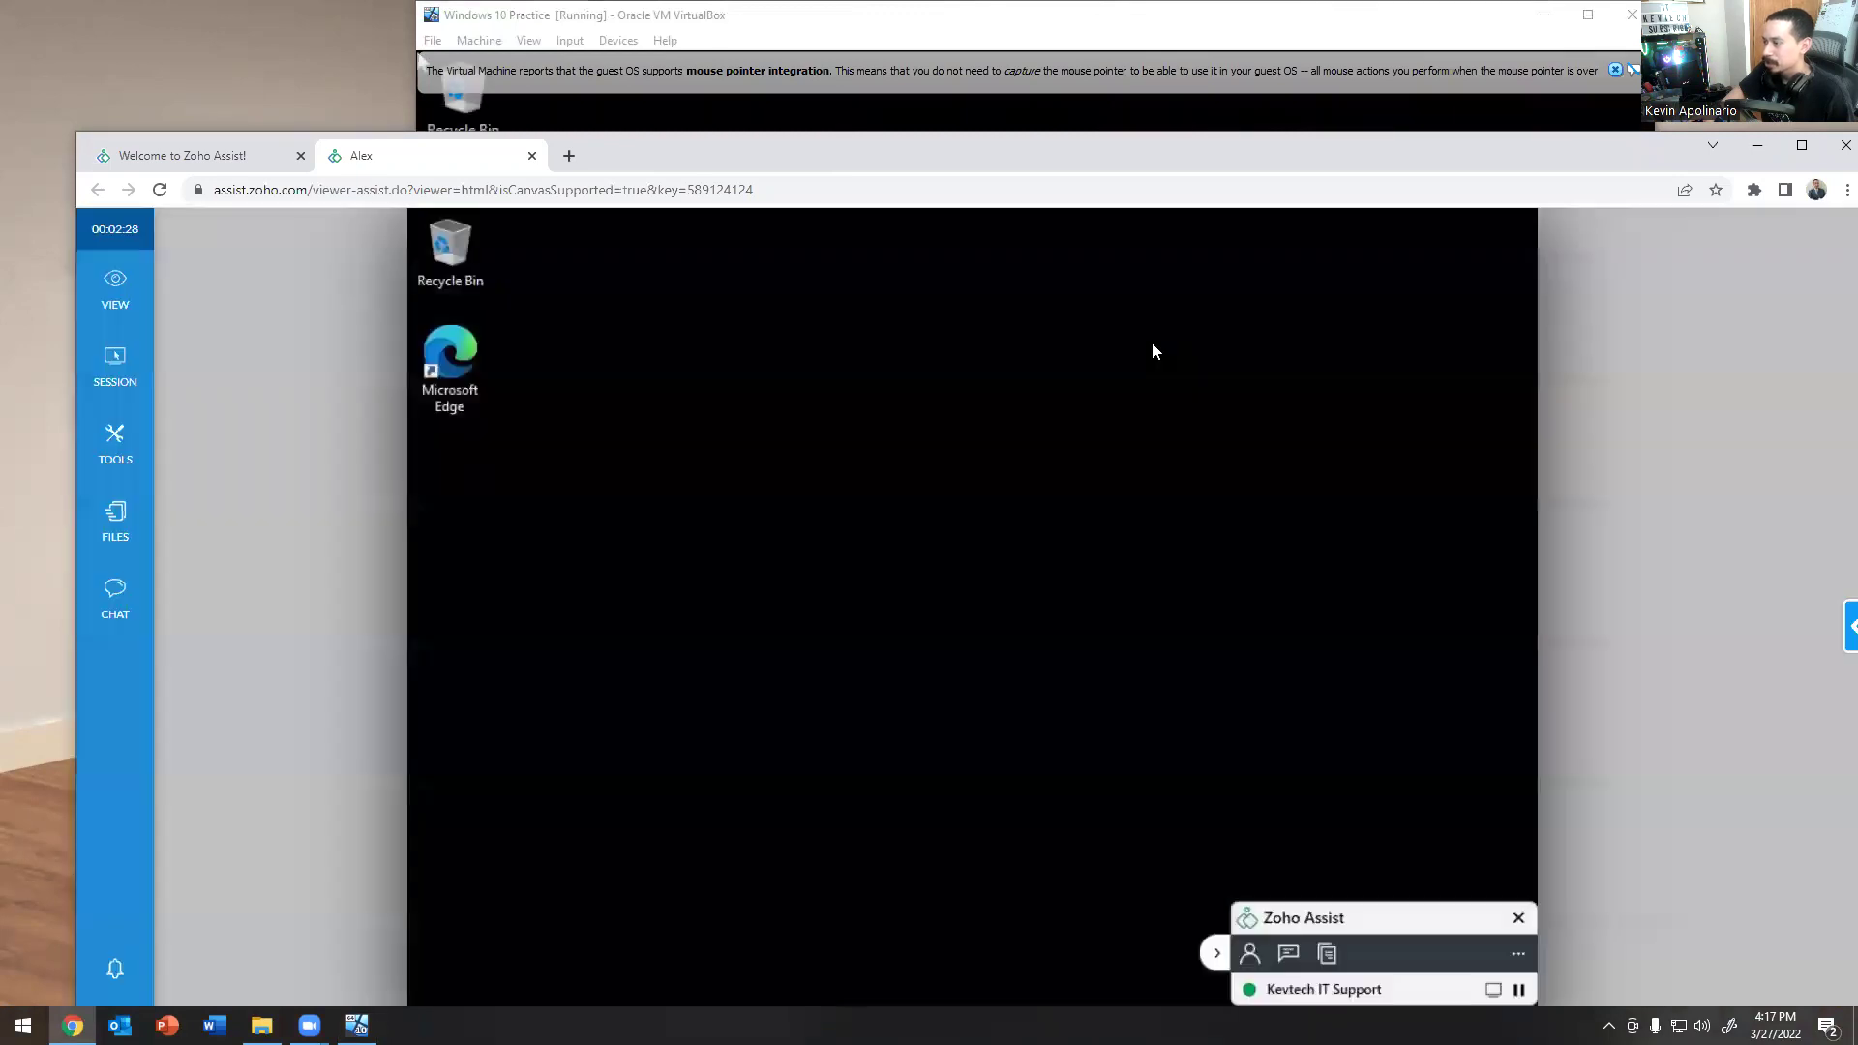
Check the rebooted VM desktop directly, then return to the maximized Zoho Assist viewer.
{"action": "key", "text": "super+Down"}
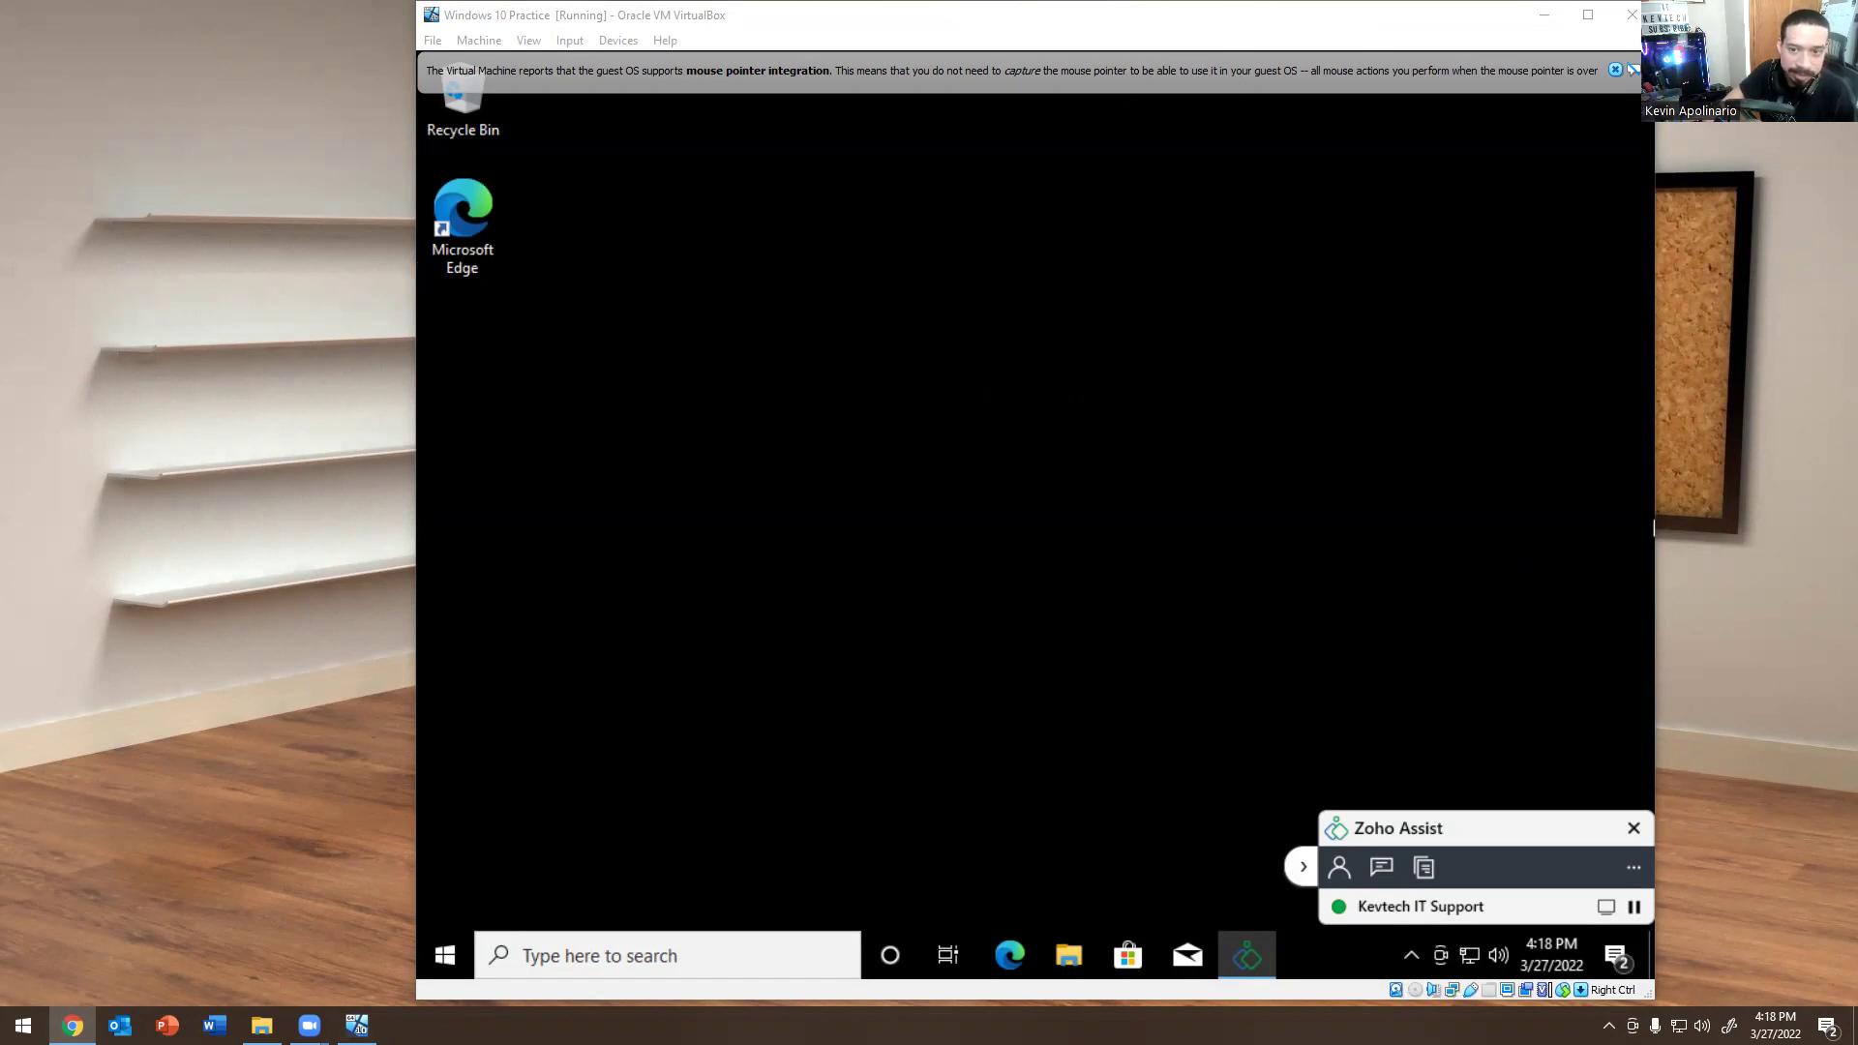
{"action": "key", "text": "alt+Tab"}
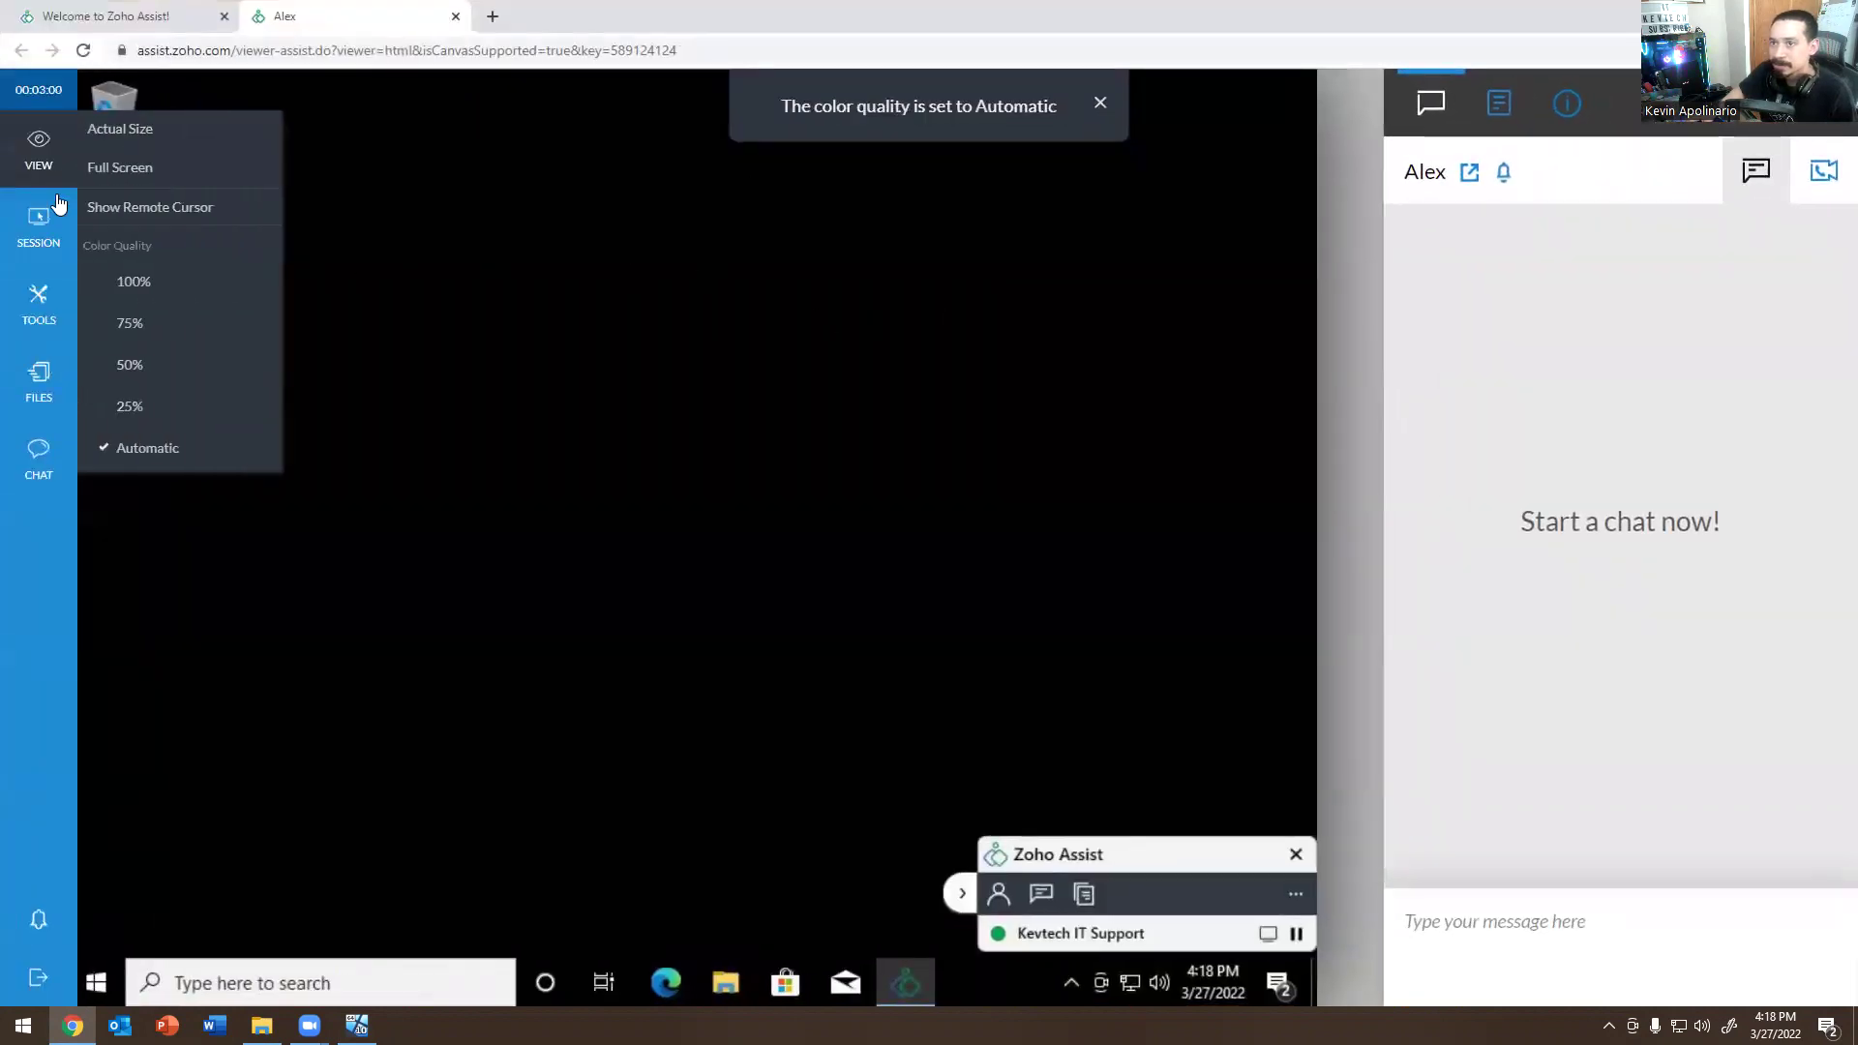
Browse the Tools flyout's Quick Launch, Administrator Tasks and Power Options lists.
{"action": "mouse_move", "coordinate": [39, 304]}
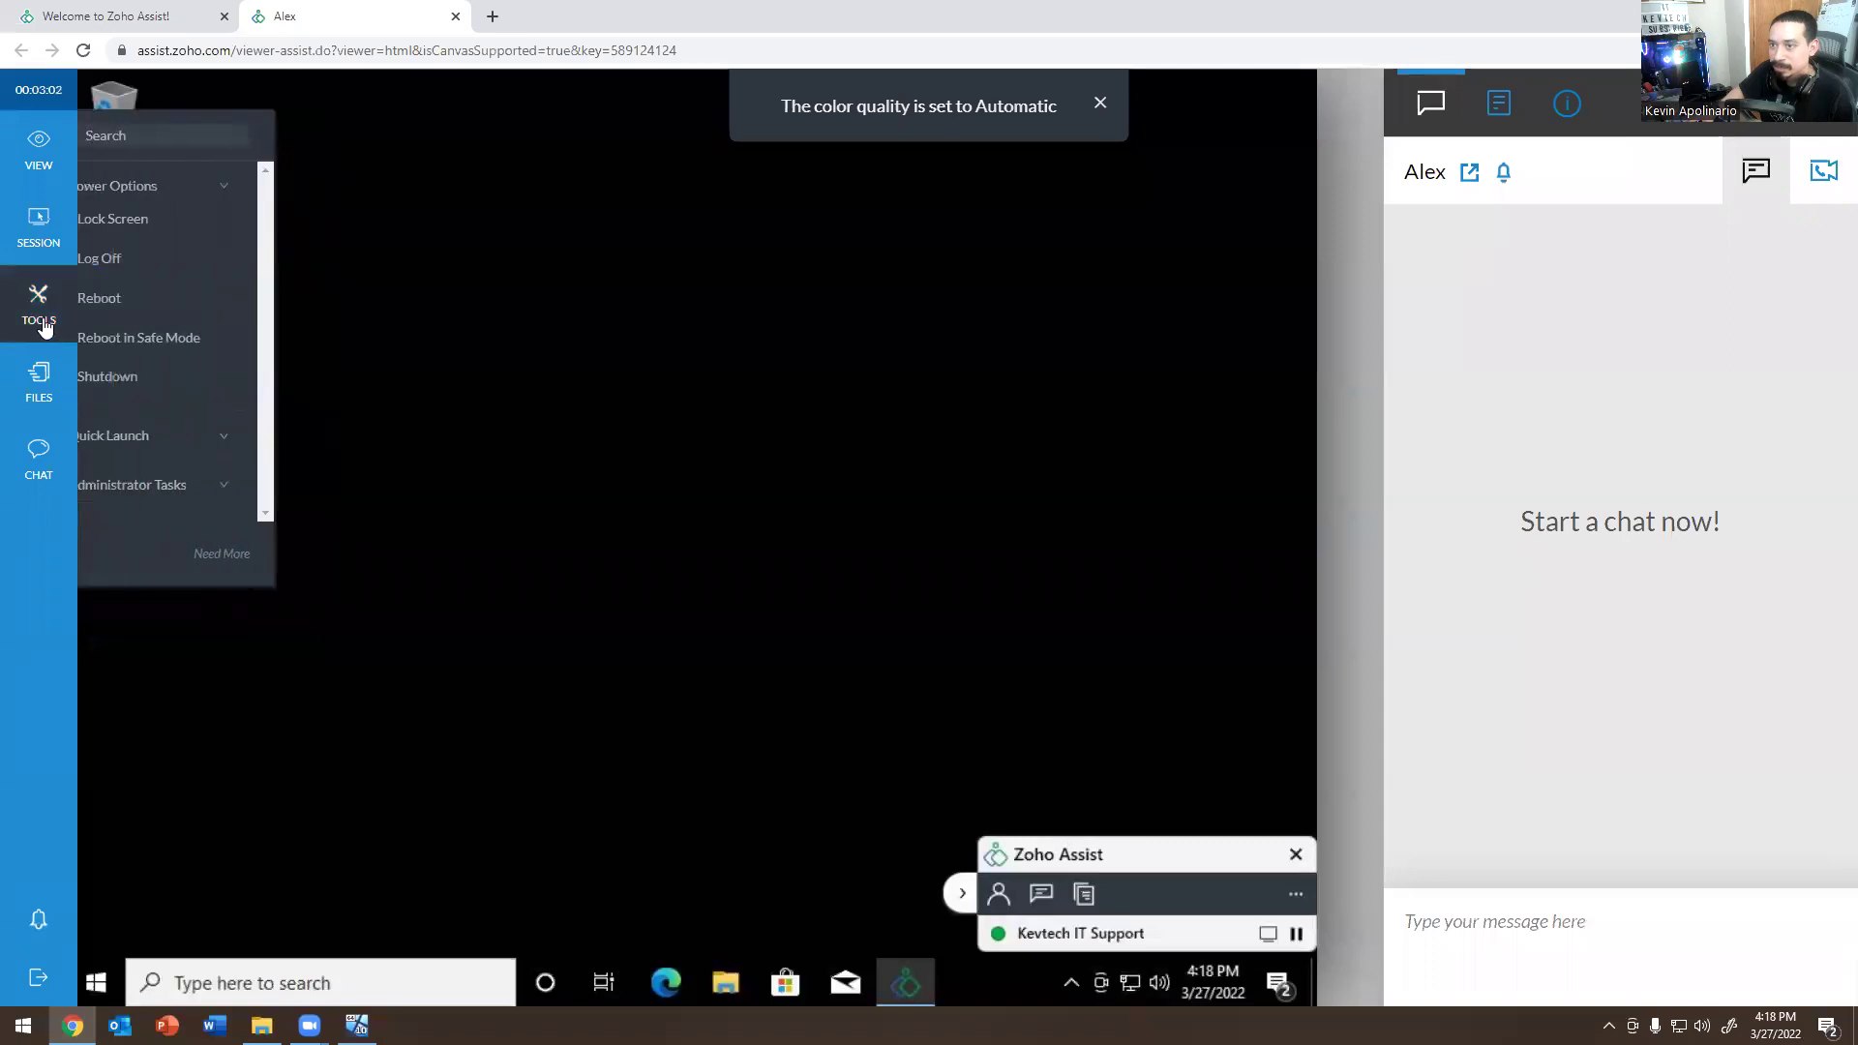
{"action": "left_click", "coordinate": [147, 437]}
{"action": "scroll", "coordinate": [165, 445], "scroll_direction": "down", "scroll_amount": 8}
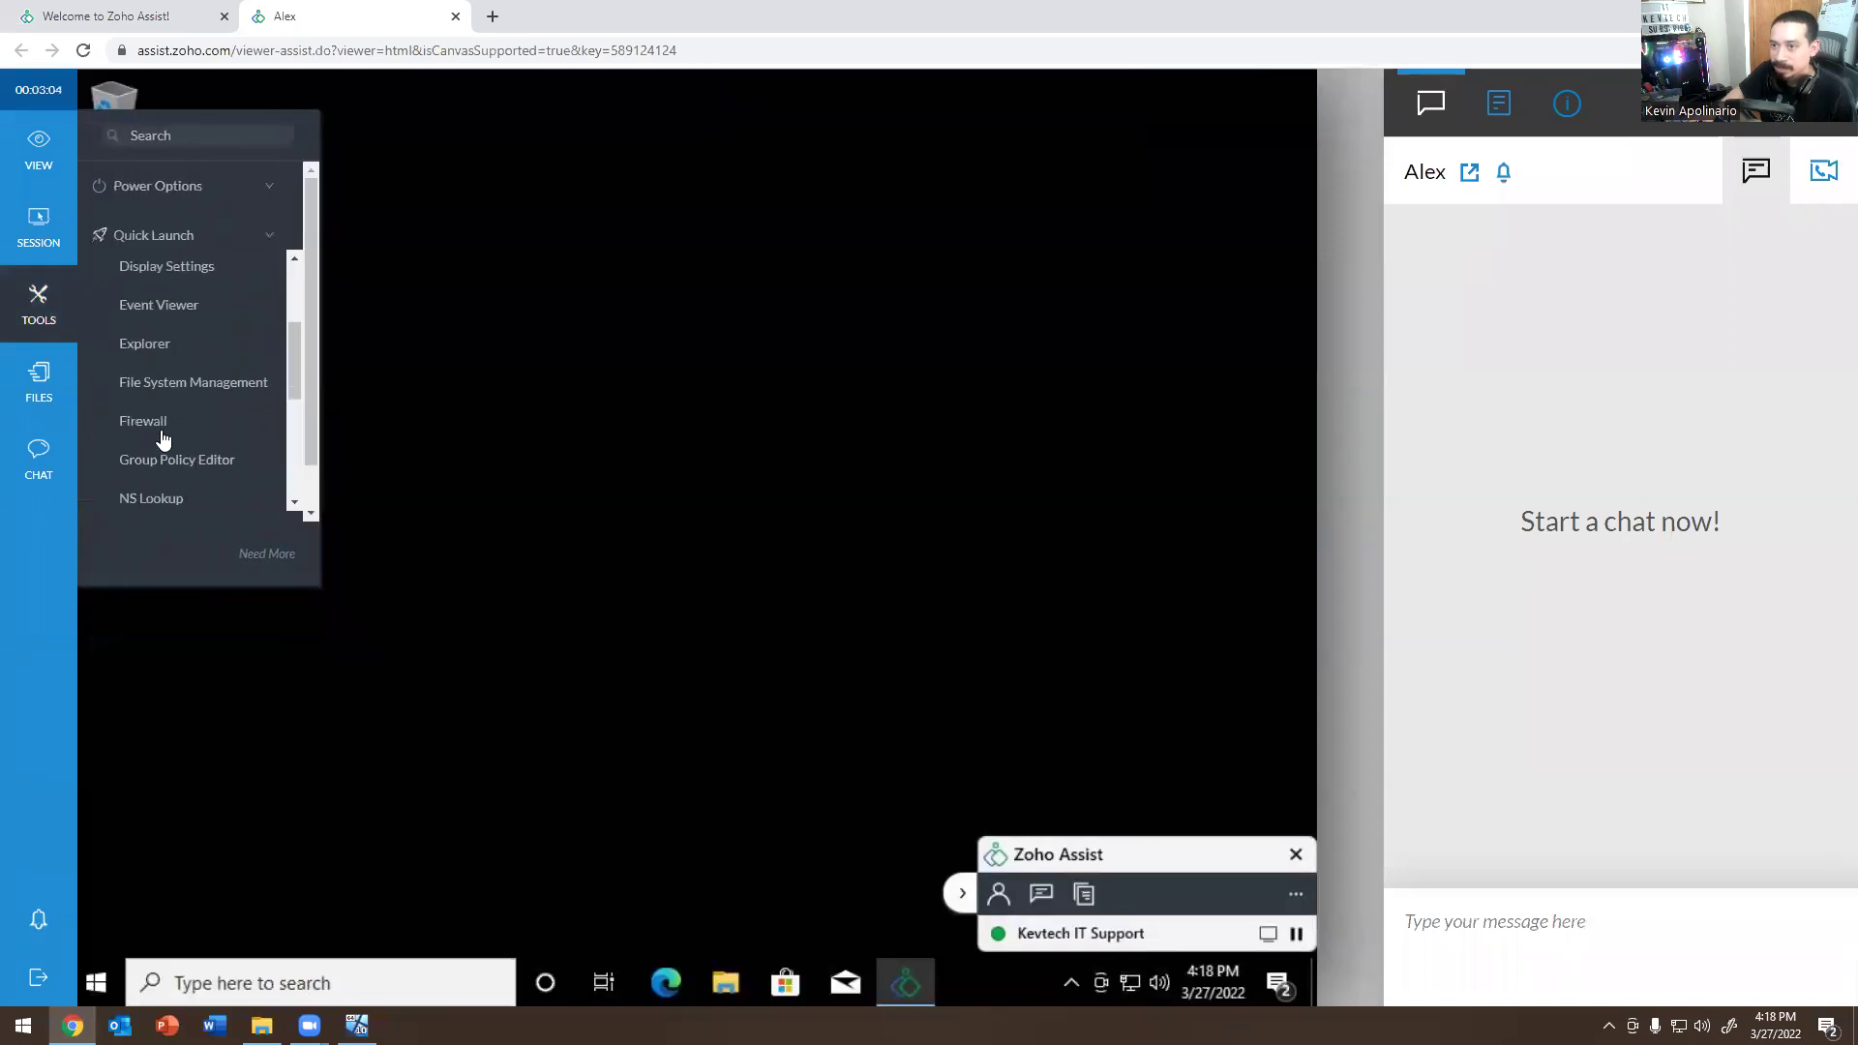
{"action": "scroll", "coordinate": [170, 448], "scroll_direction": "up", "scroll_amount": 6}
{"action": "left_click", "coordinate": [172, 246]}
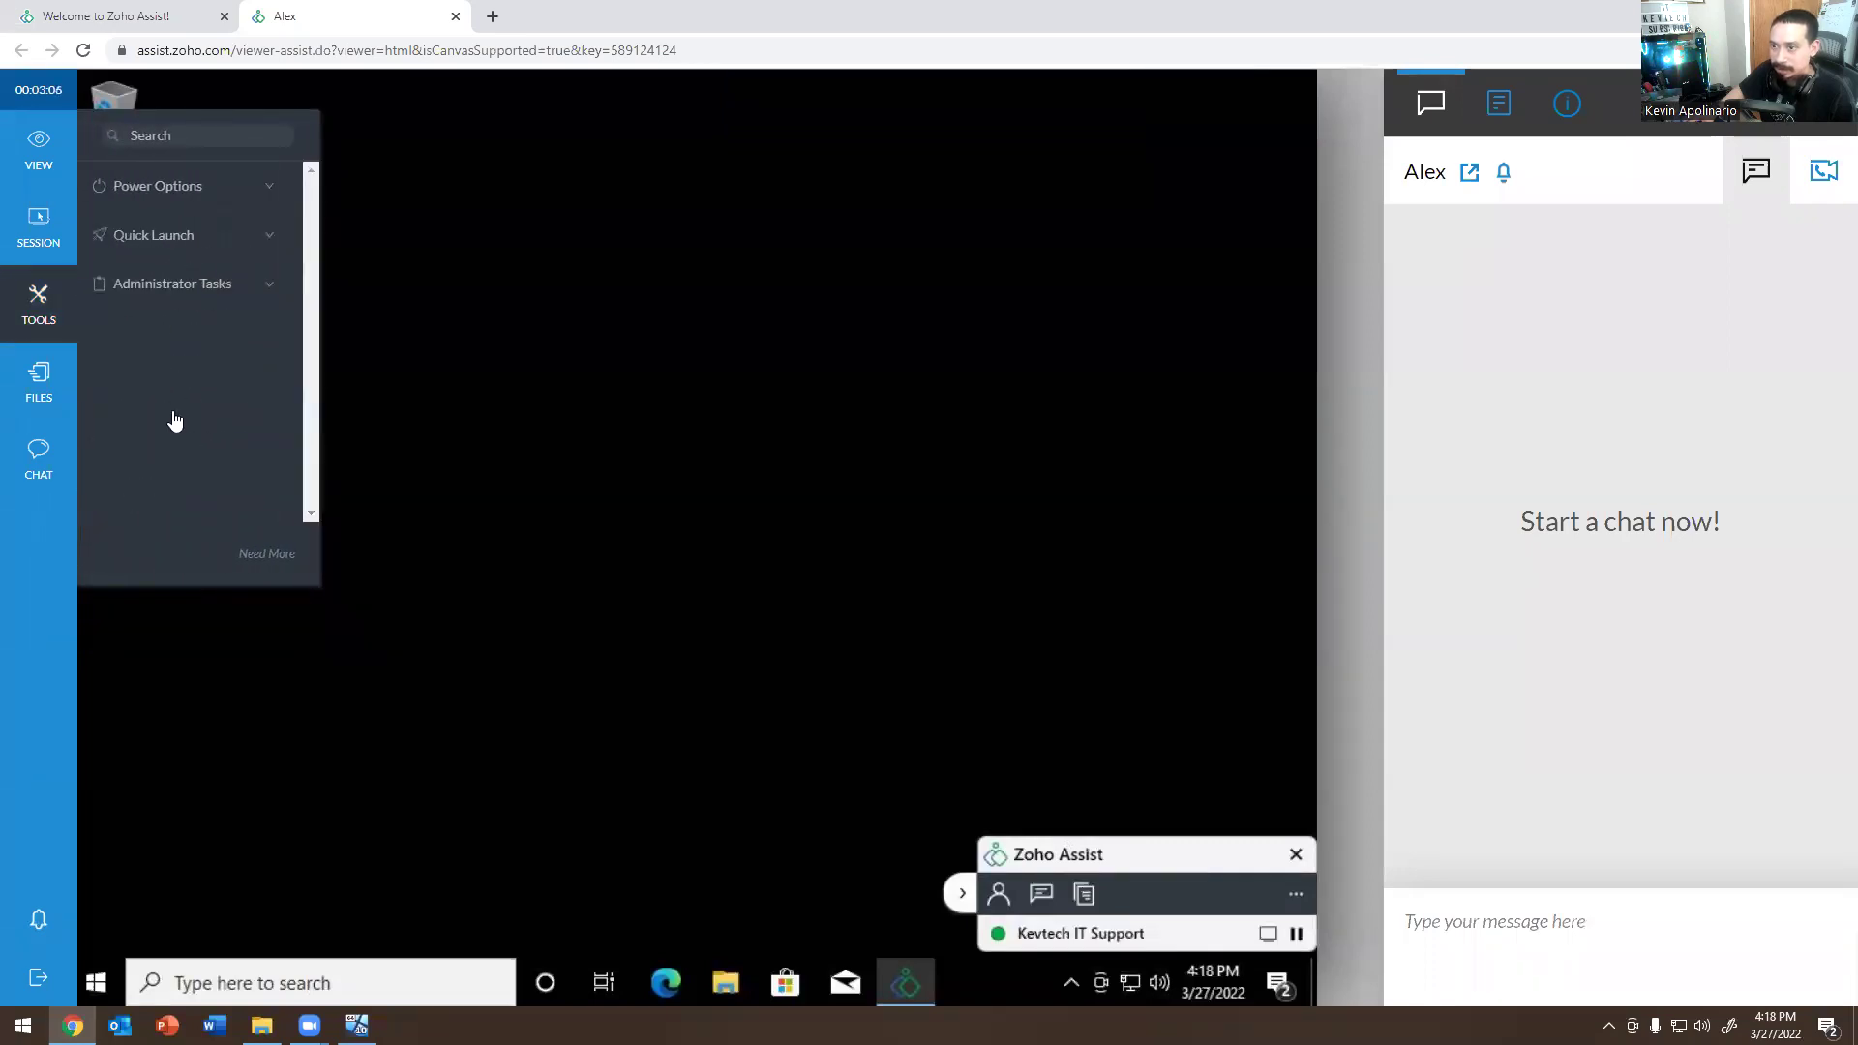
{"action": "left_click", "coordinate": [194, 290]}
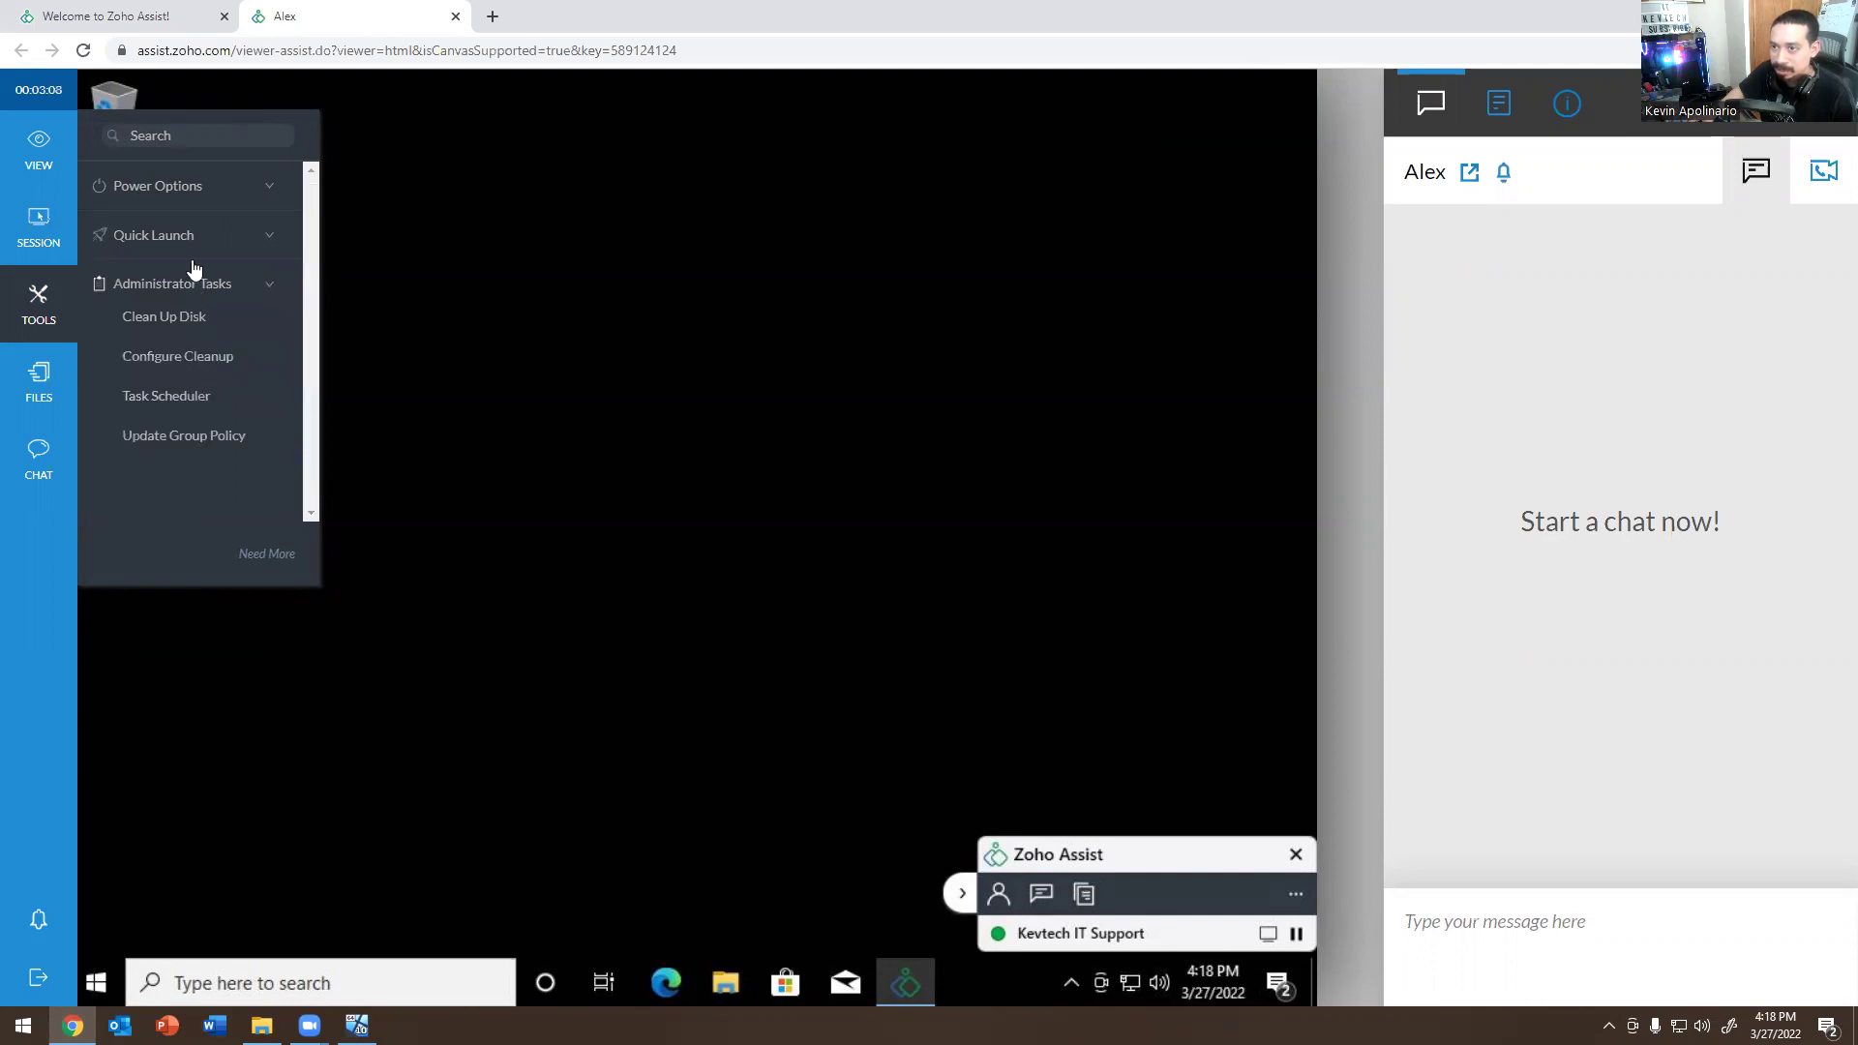
{"action": "left_click", "coordinate": [167, 189]}
Open and dismiss the file transfer window, then close the remote session viewer tab.
{"action": "left_click", "coordinate": [37, 383]}
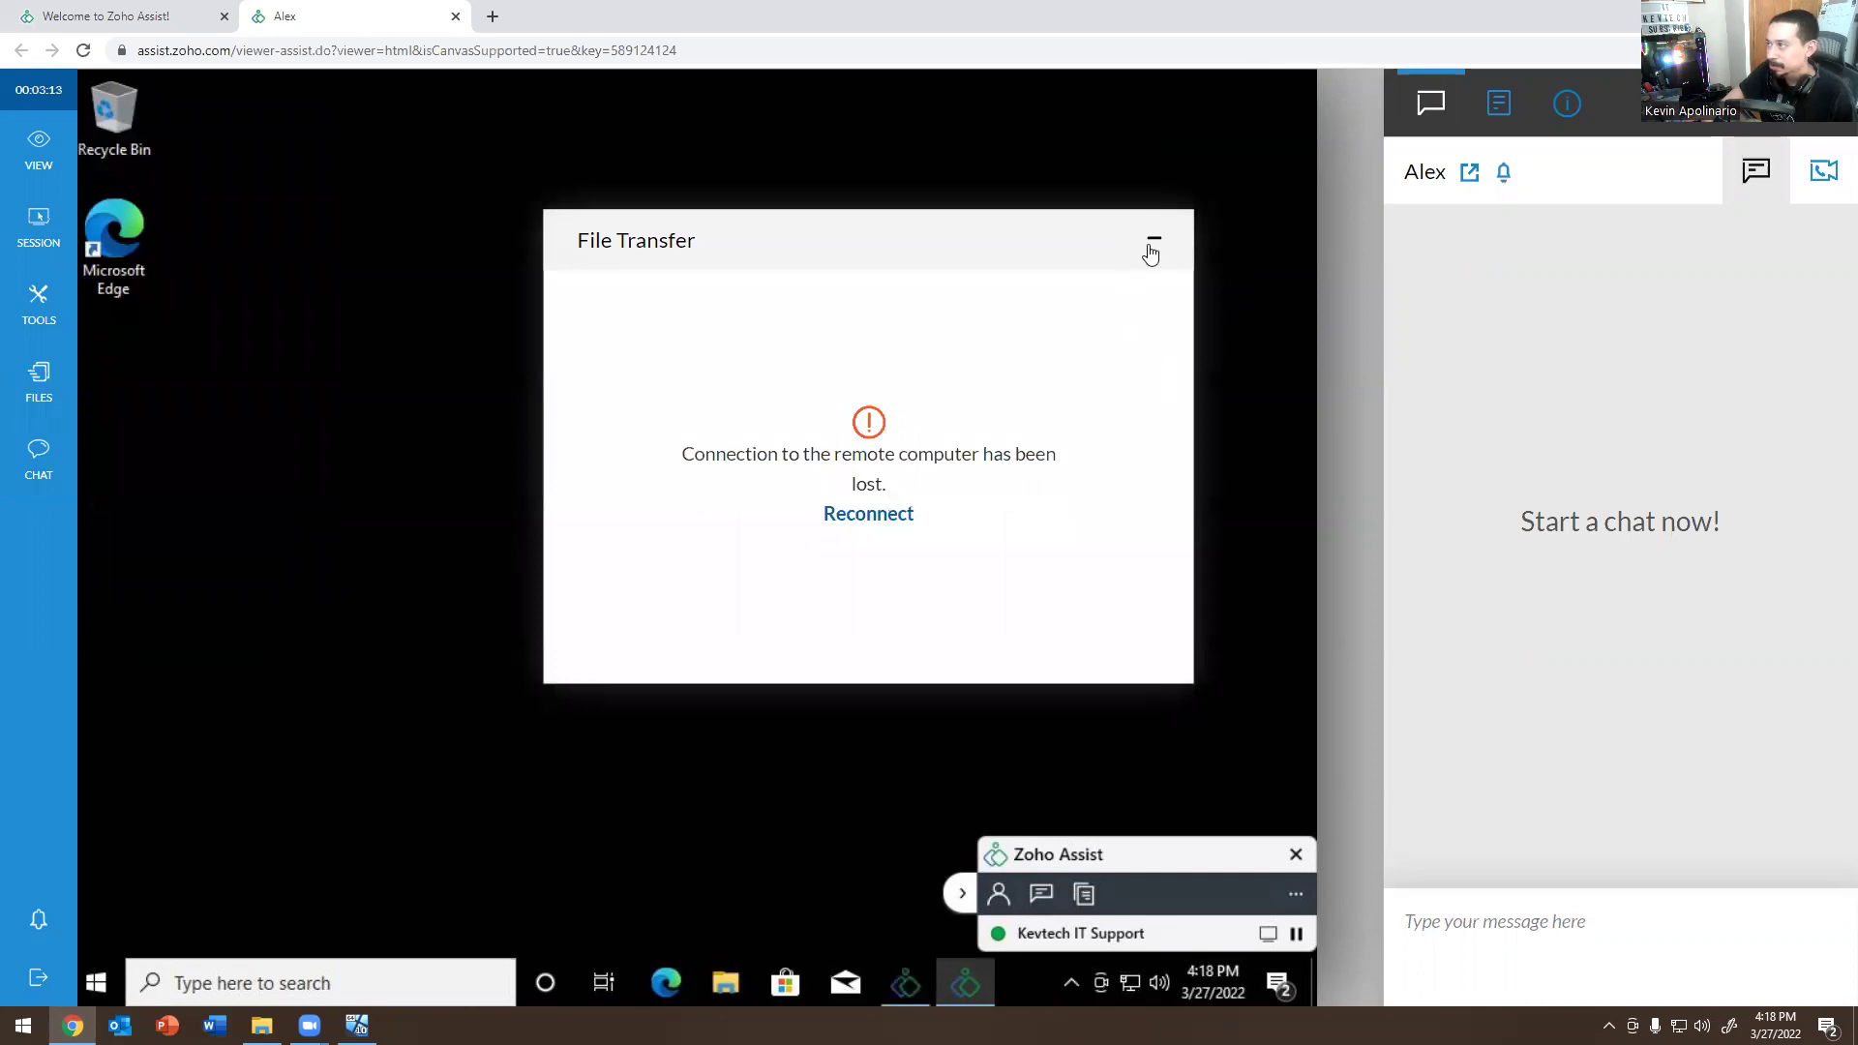
{"action": "left_click", "coordinate": [1153, 238]}
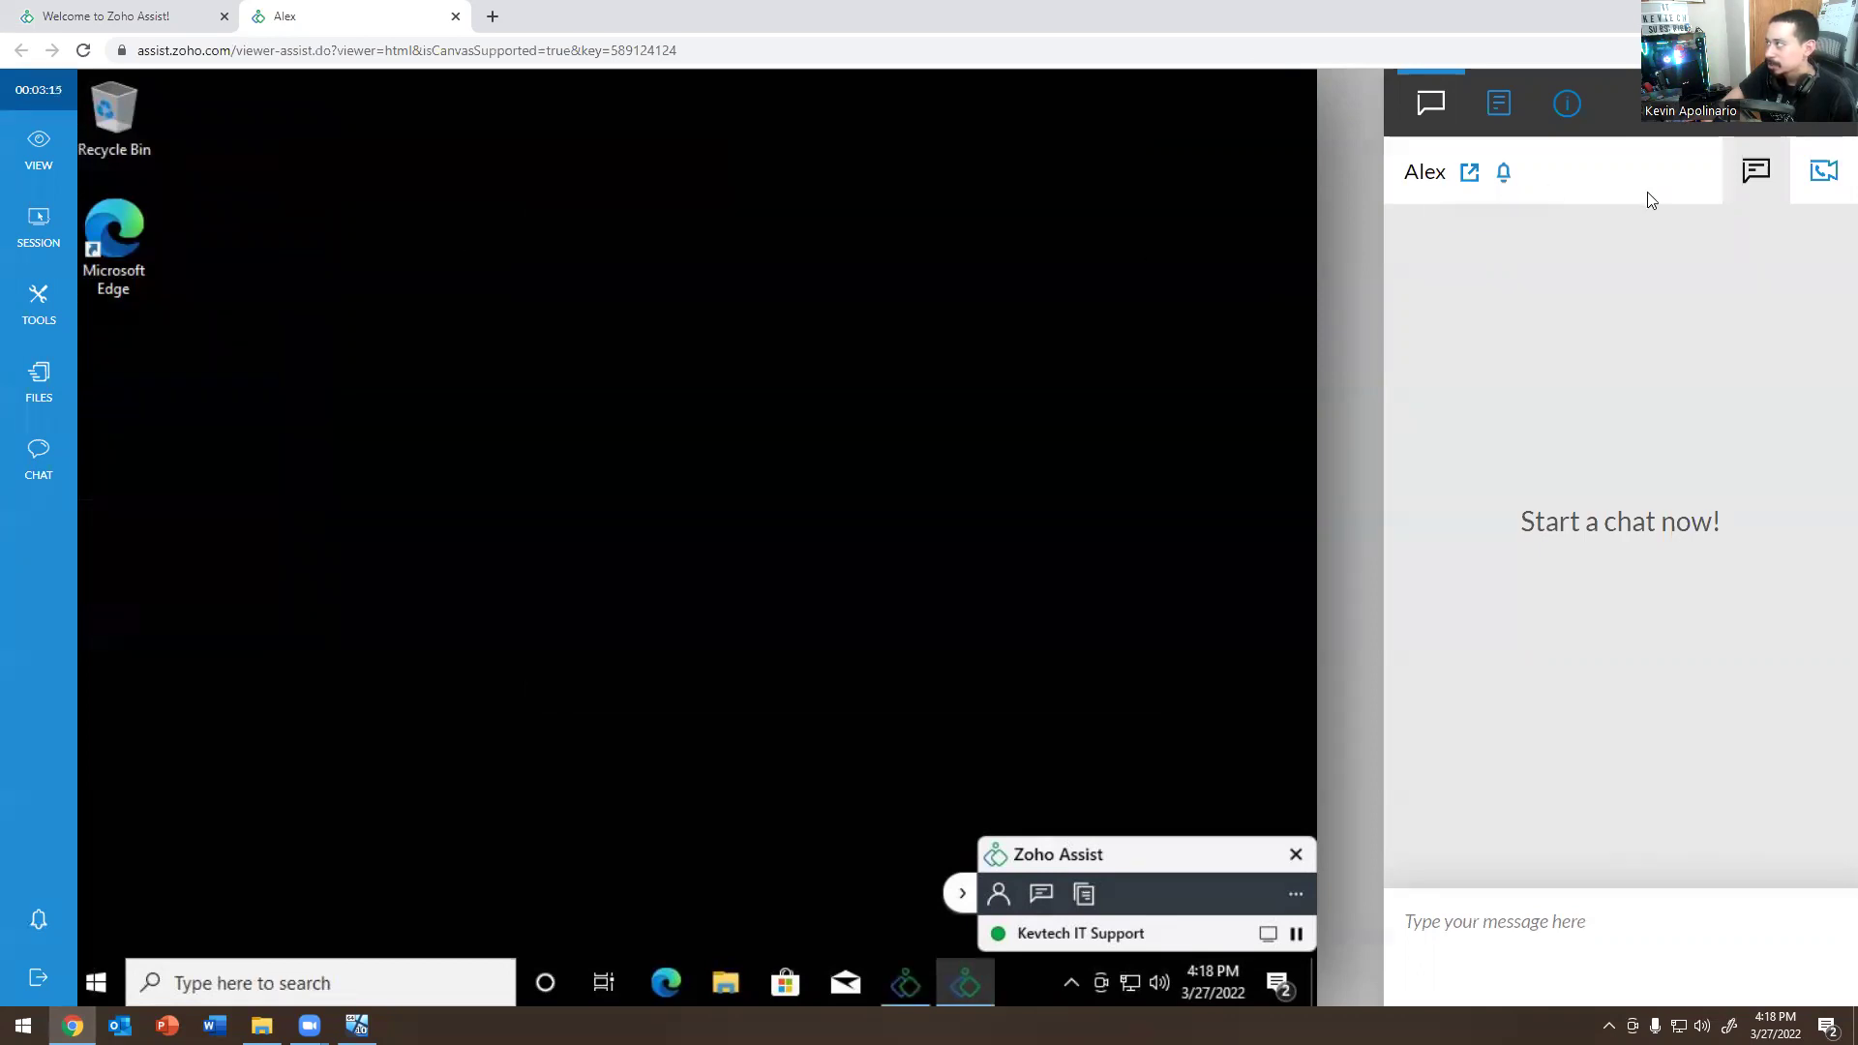
{"action": "left_click", "coordinate": [456, 18]}
End the Zoho Assist session from the VM side and close the session-ended Edge window.
{"action": "left_click", "coordinate": [1014, 163]}
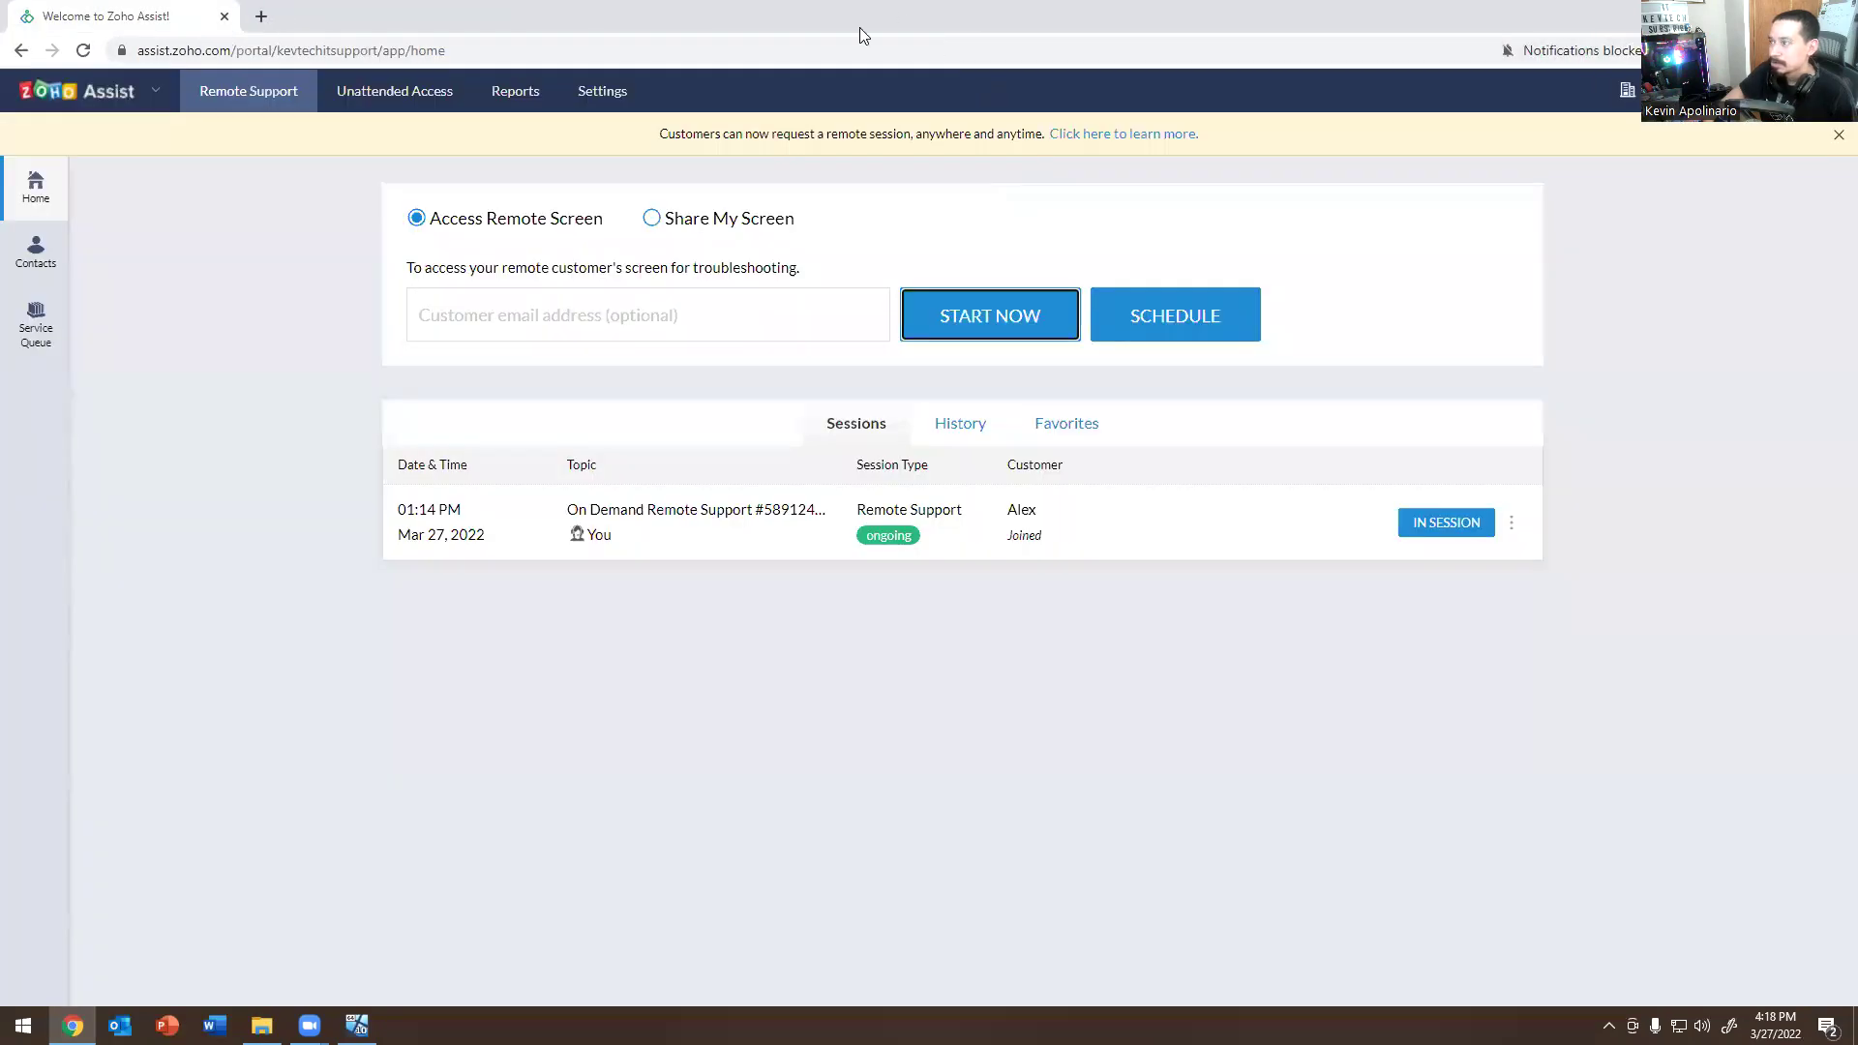
{"action": "key", "text": "alt+Tab"}
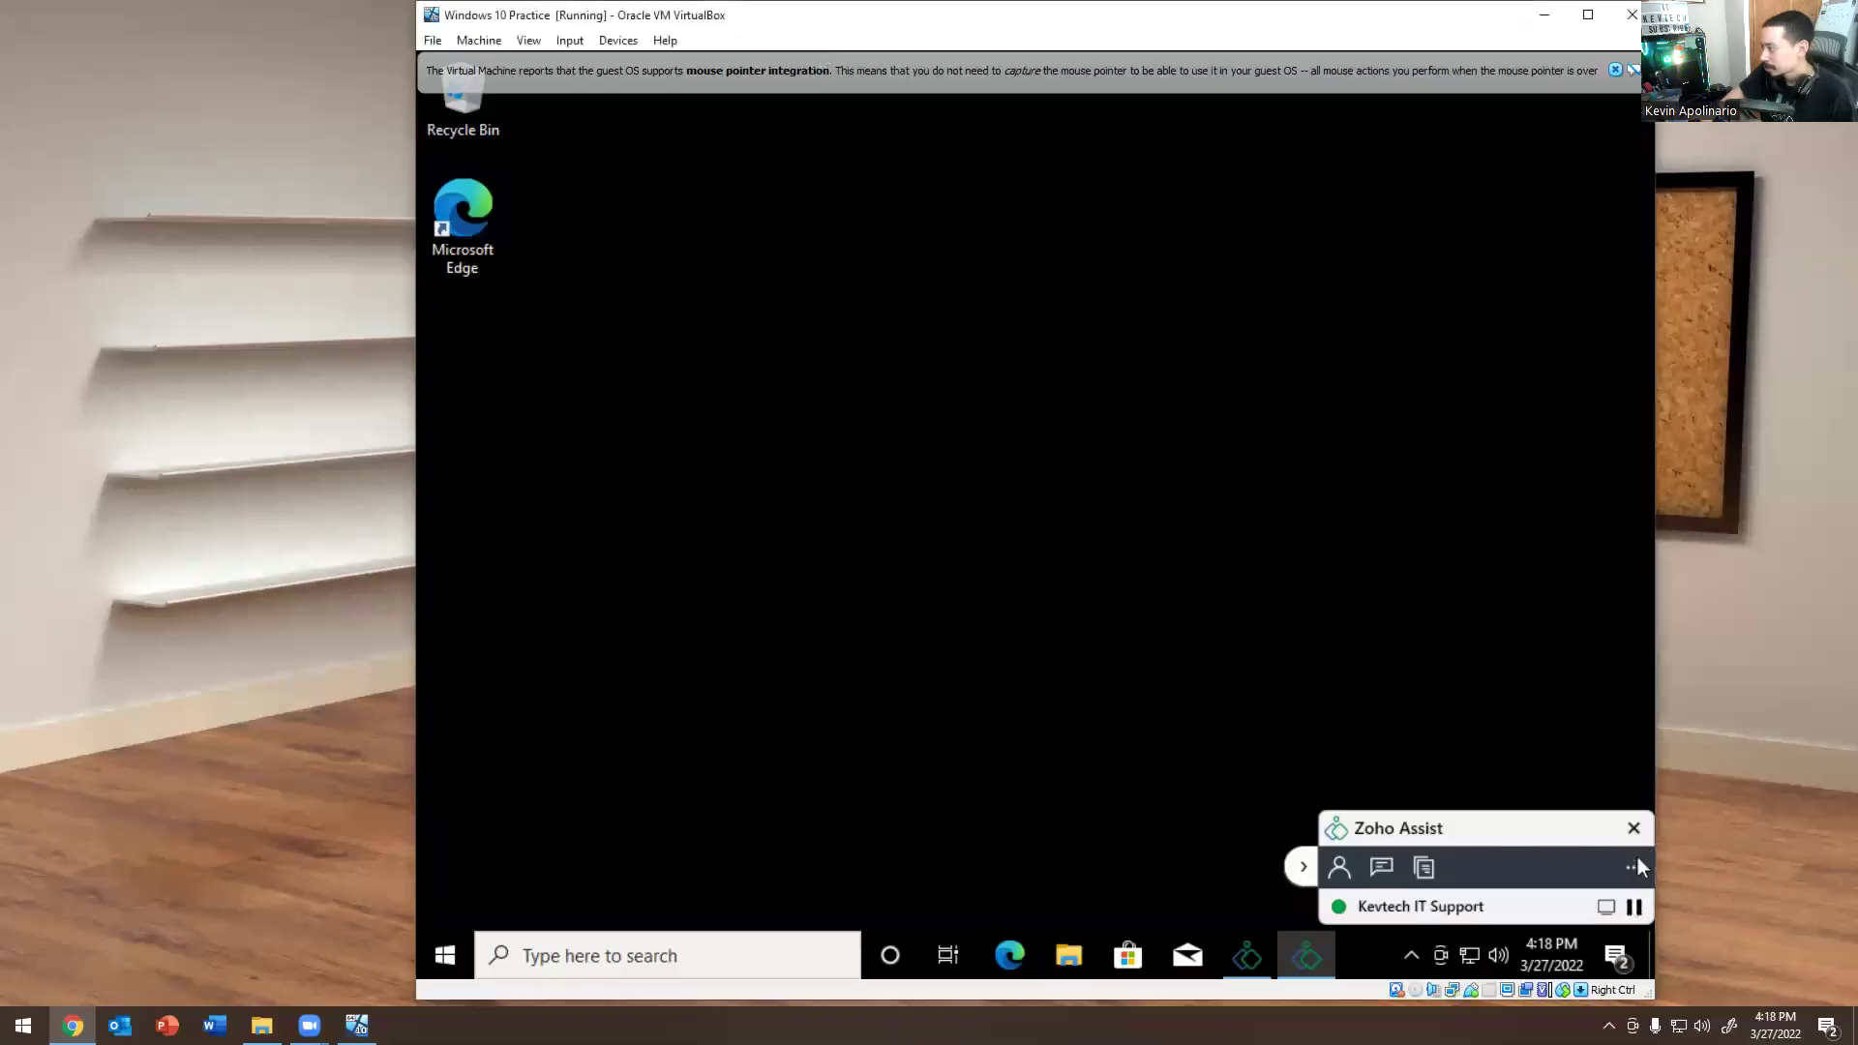
{"action": "left_click", "coordinate": [1638, 862]}
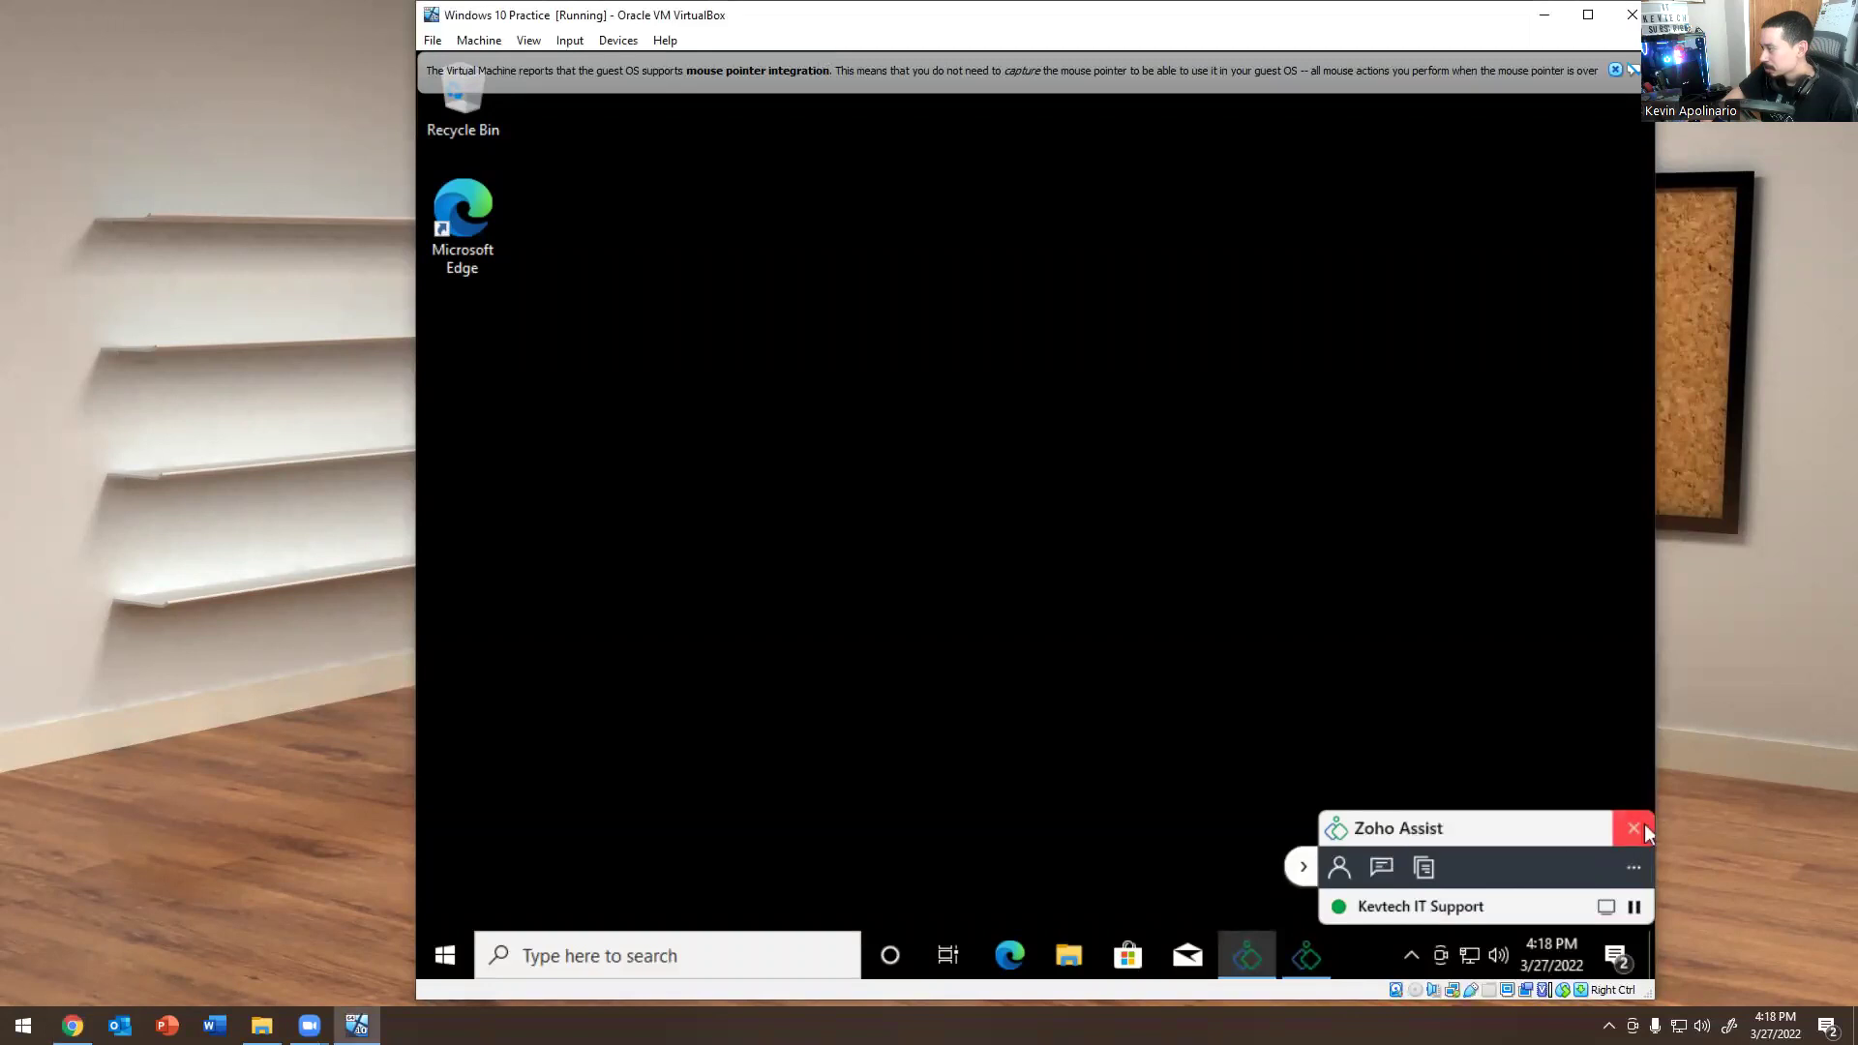
{"action": "left_click", "coordinate": [1645, 829]}
{"action": "left_click", "coordinate": [1114, 567]}
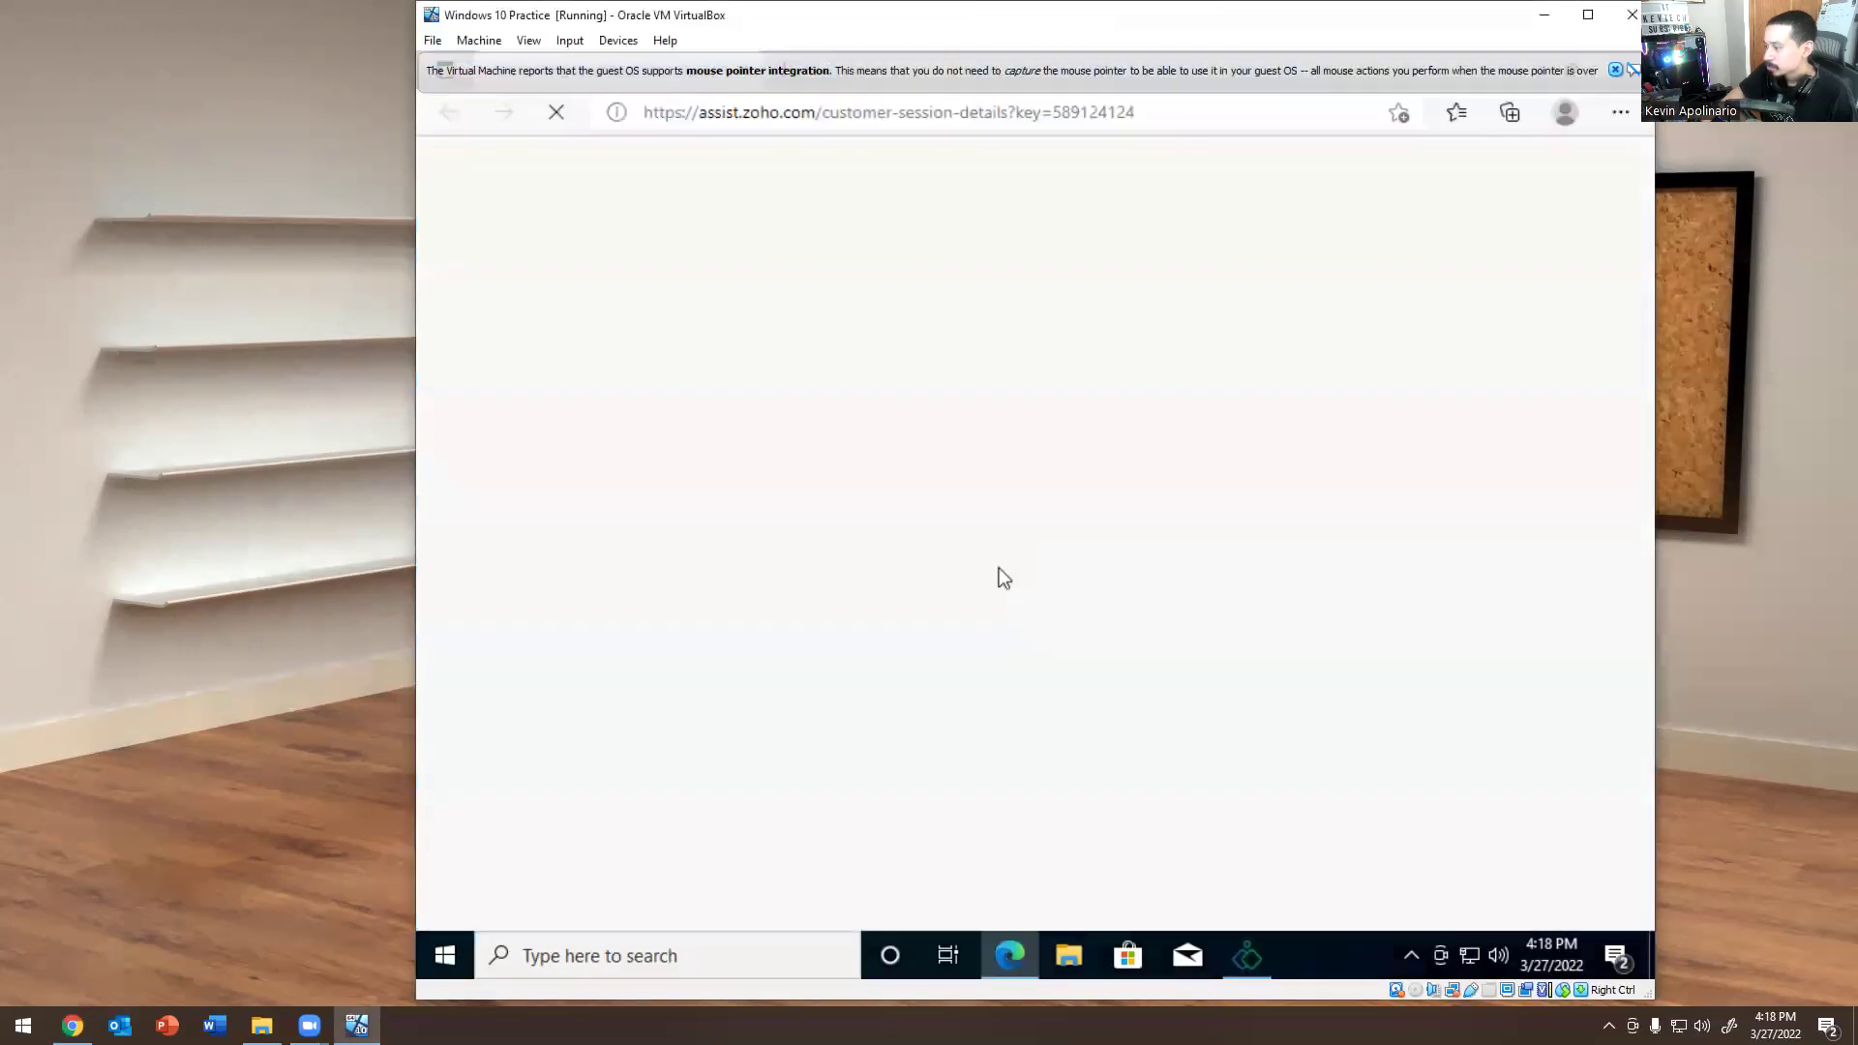
{"action": "left_click", "coordinate": [1615, 71]}
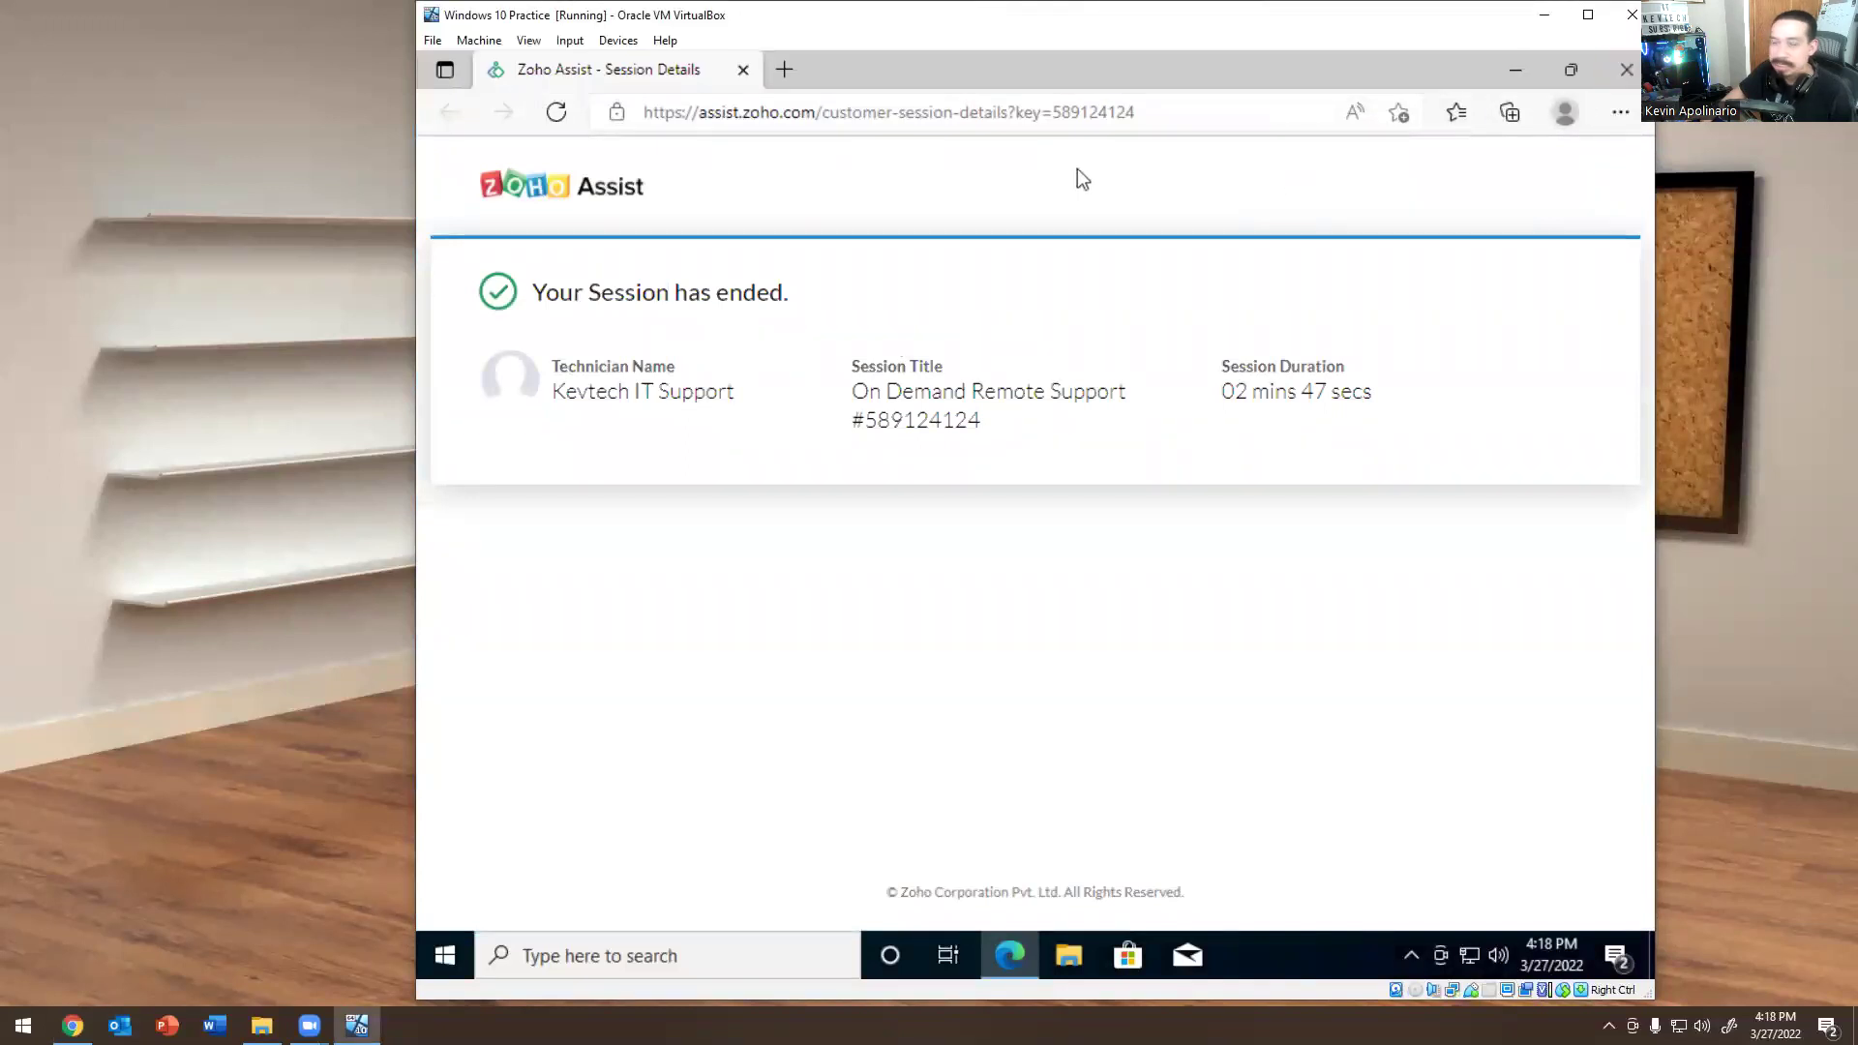
{"action": "left_click", "coordinate": [1608, 75]}
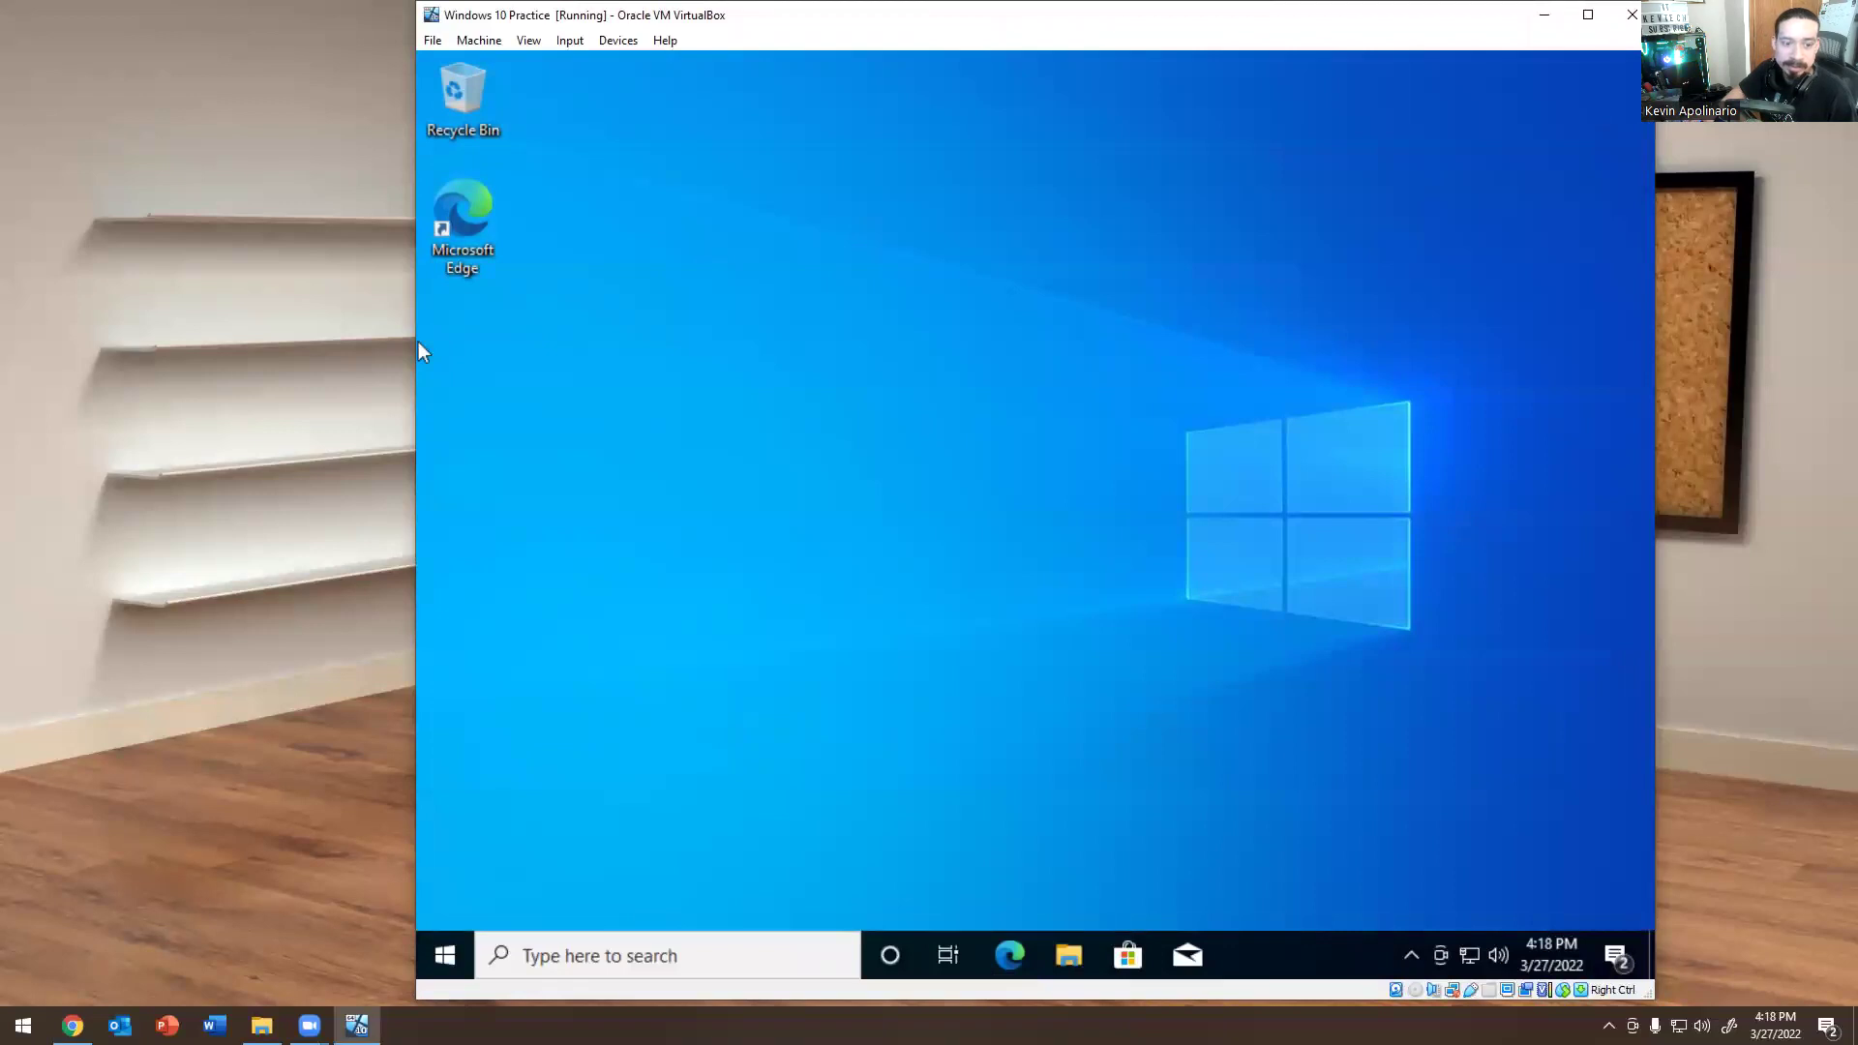
Back in the Chrome portal, start a new on-demand remote support session.
{"action": "key", "text": "alt+Tab"}
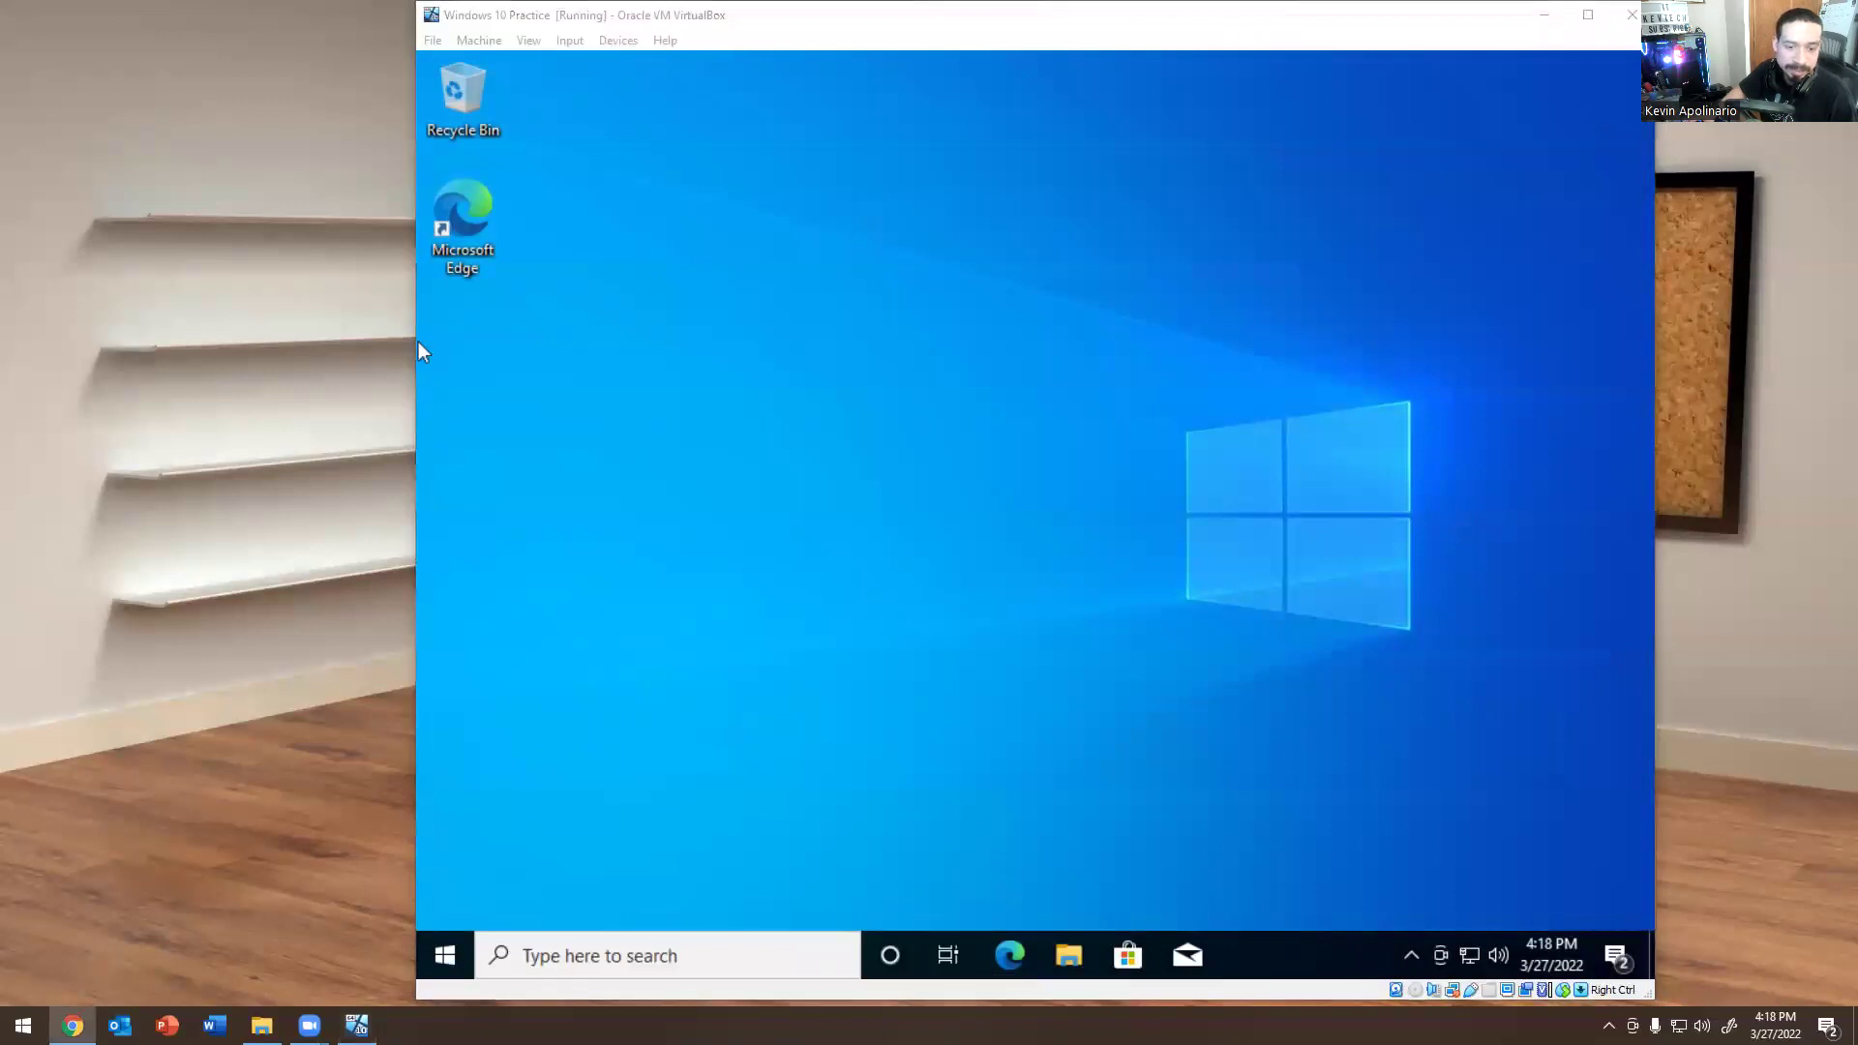
{"action": "key", "text": "alt+Tab"}
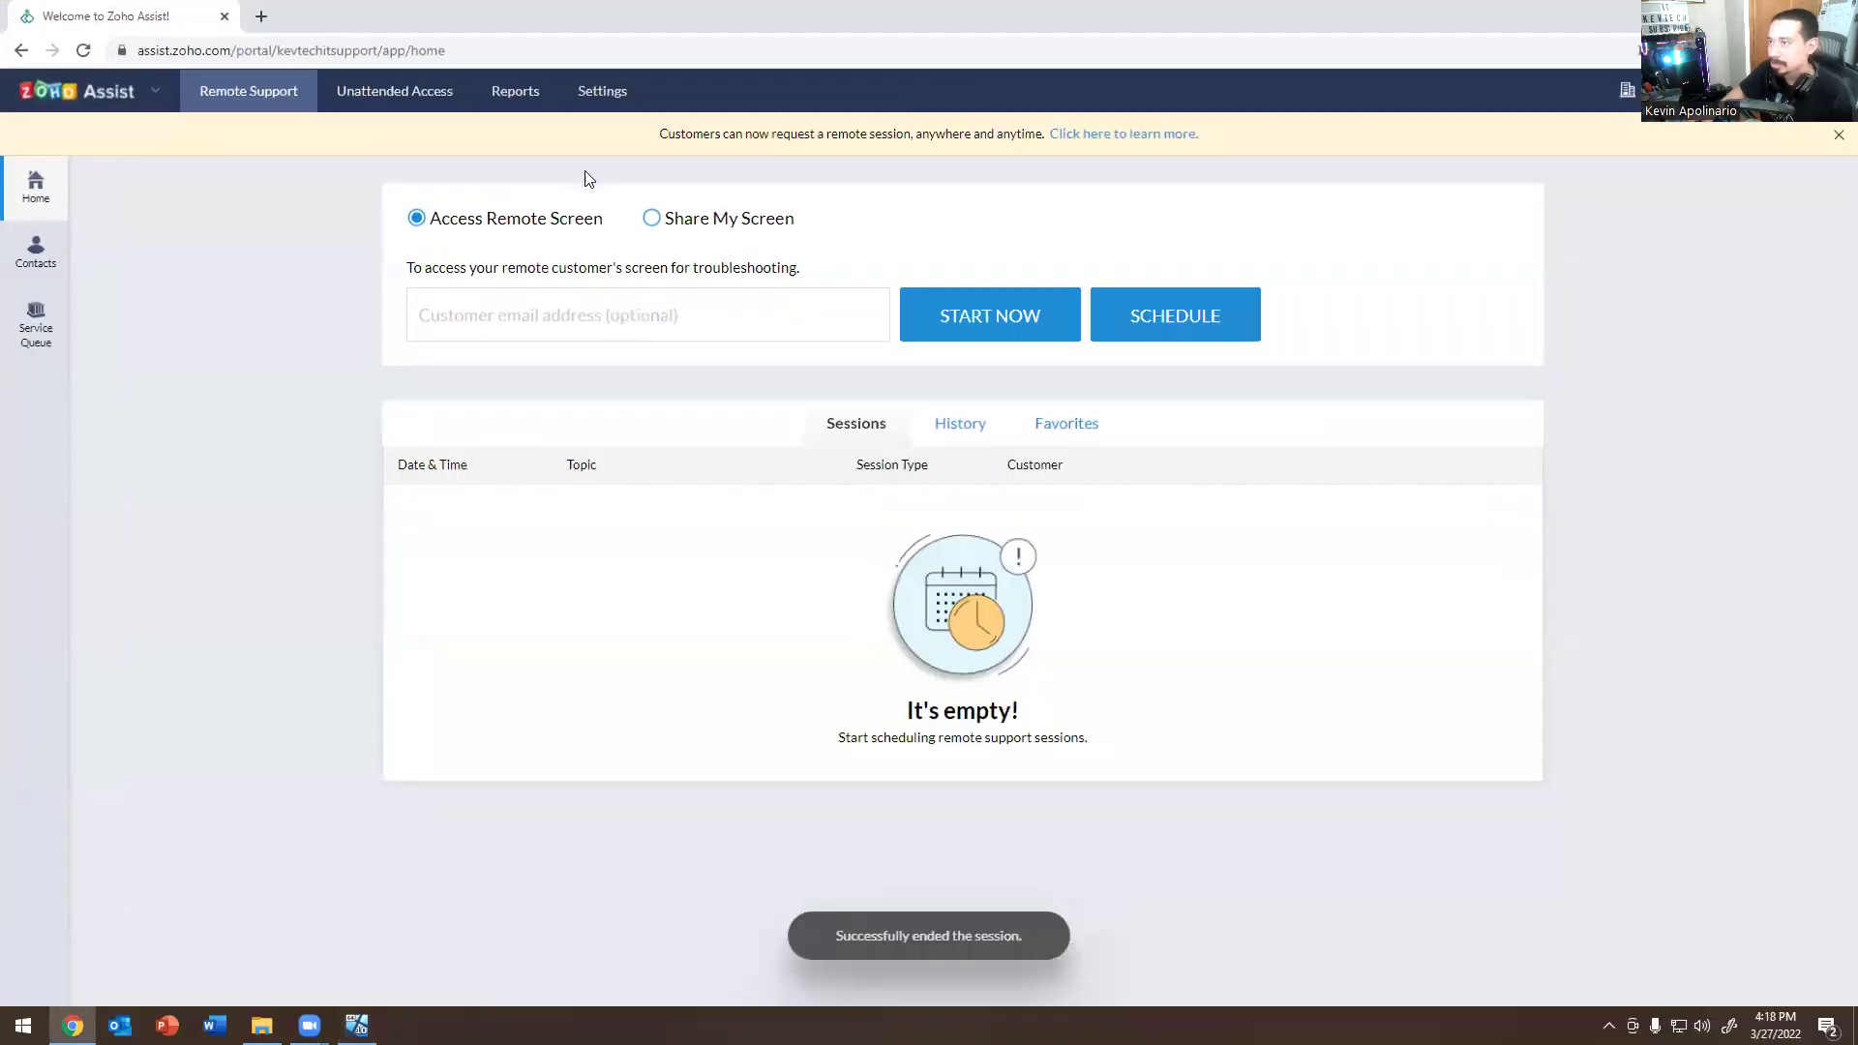
{"action": "left_click", "coordinate": [940, 317]}
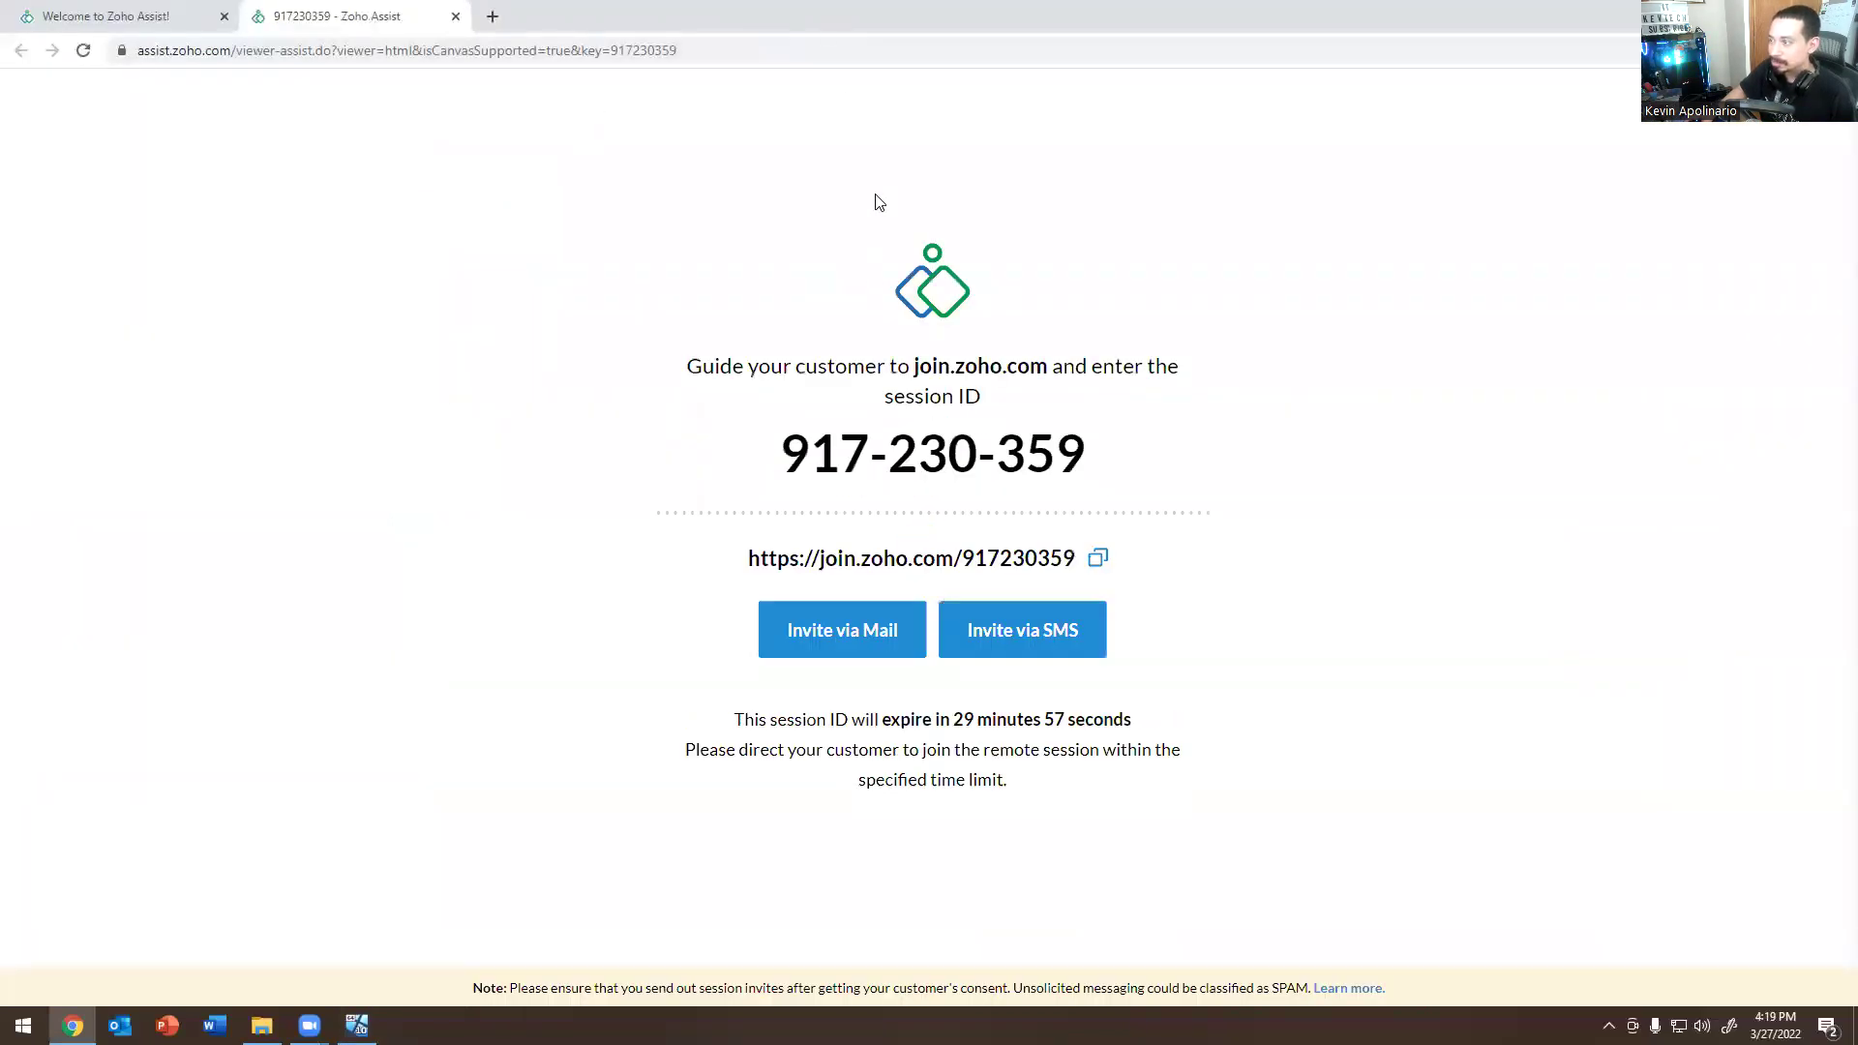
Switch from Chrome to the Oracle VM VirtualBox Windows 10 Practice window.
{"action": "key", "text": "alt+Tab"}
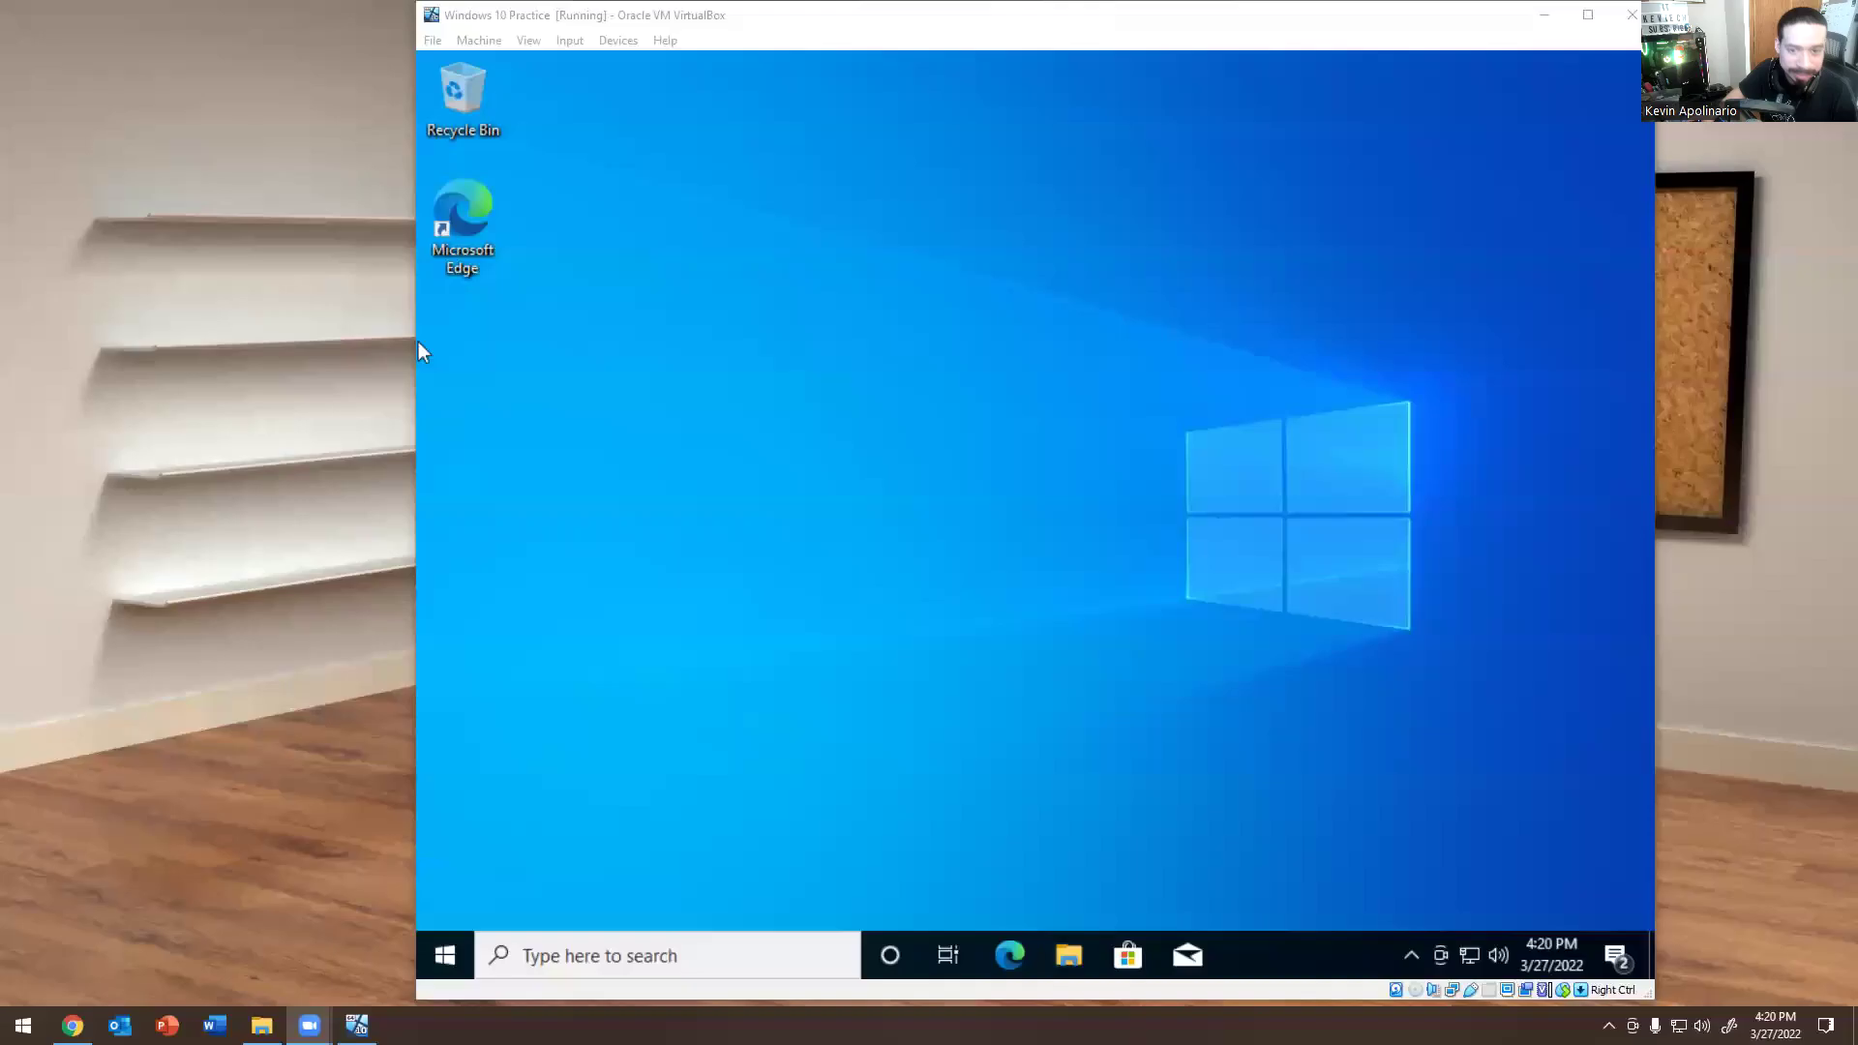
In the VM's Edge, search Bing for 'zoho' and open the Zoho Login result.
{"action": "left_click", "coordinate": [1009, 958]}
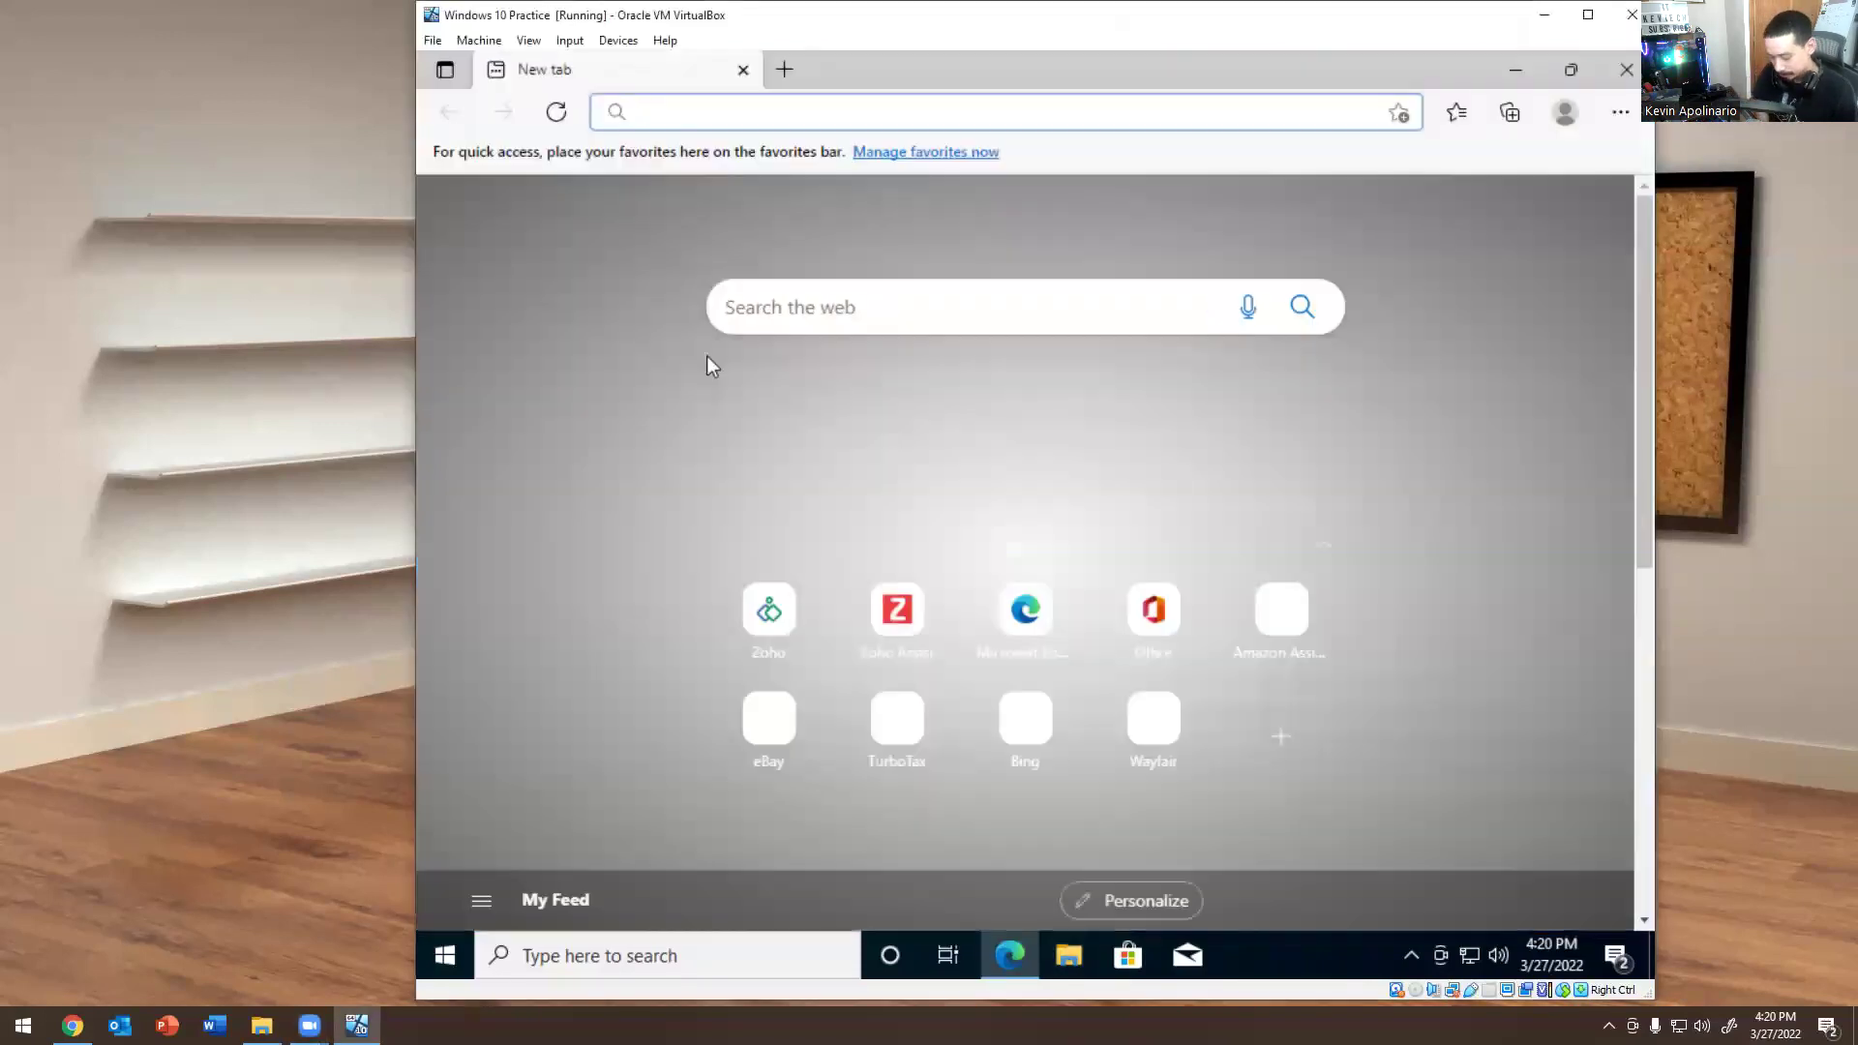
{"action": "type", "text": "zo"}
{"action": "key", "text": "BackSpace"}
{"action": "key", "text": "BackSpace"}
{"action": "type", "text": "zo"}
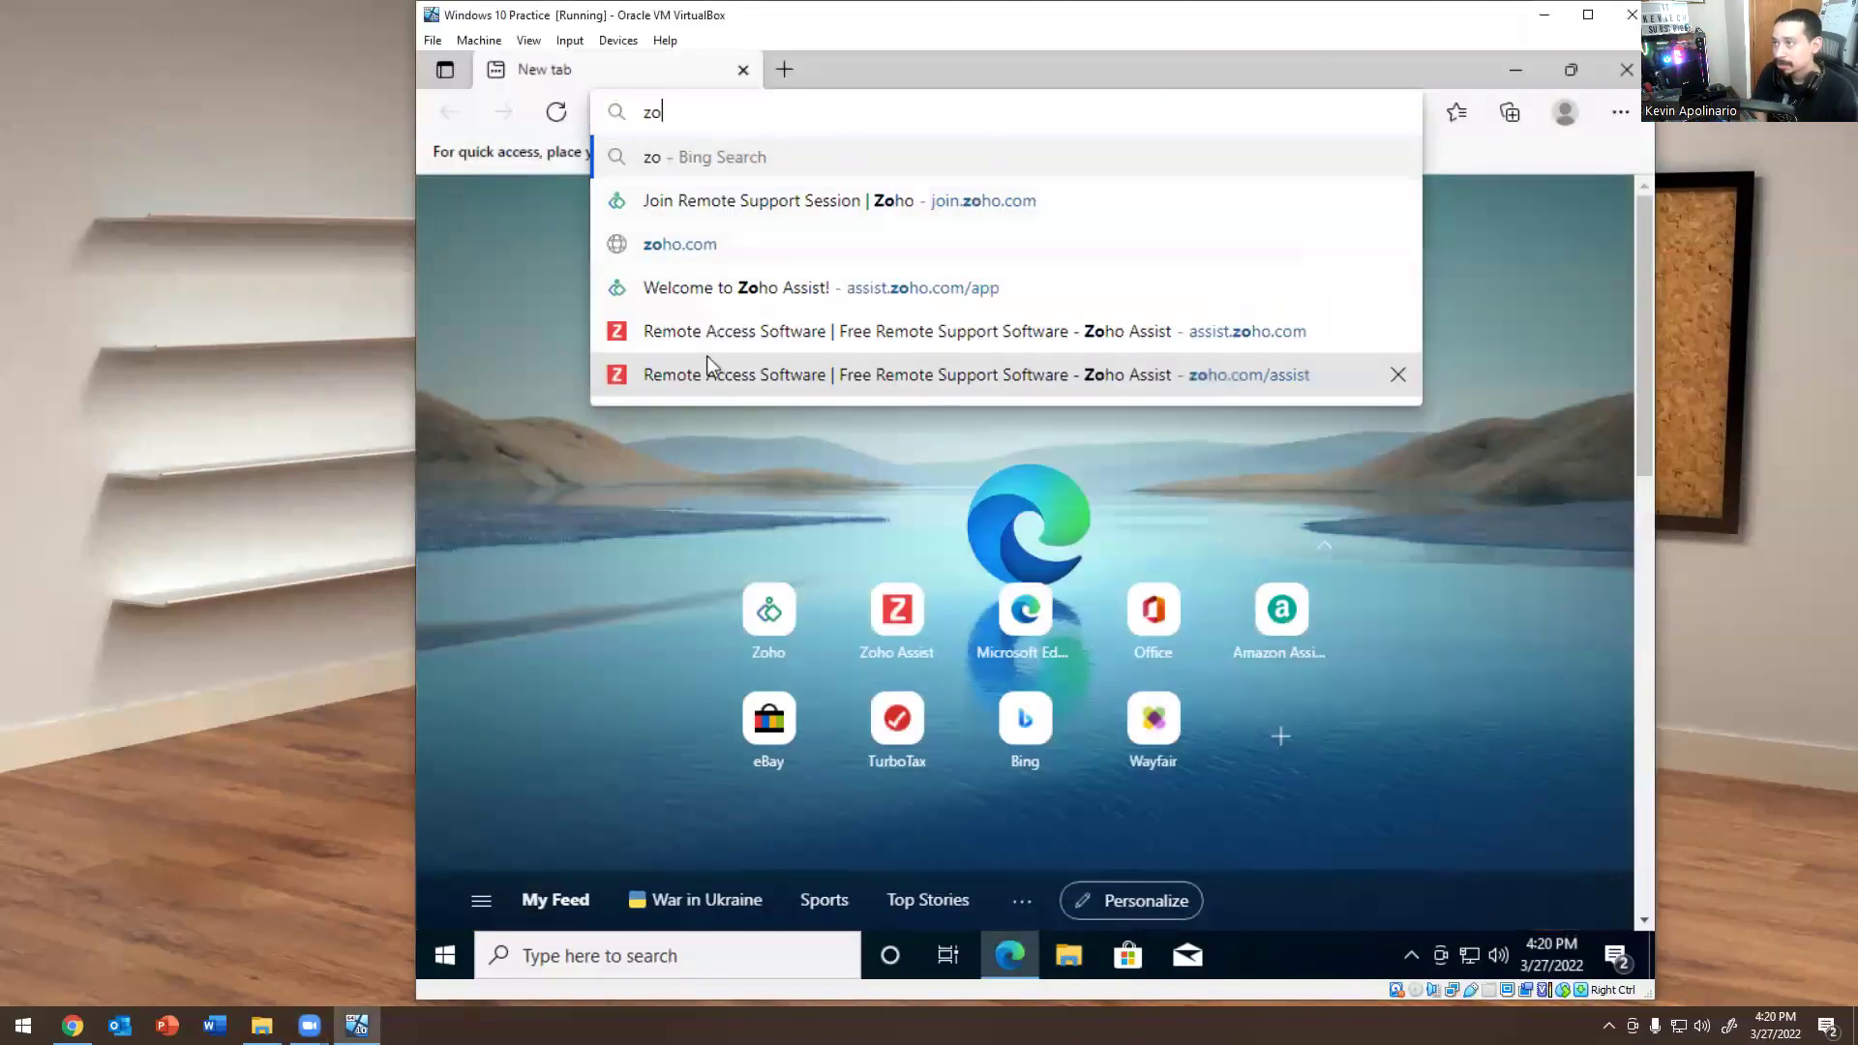
{"action": "key", "text": "BackSpace"}
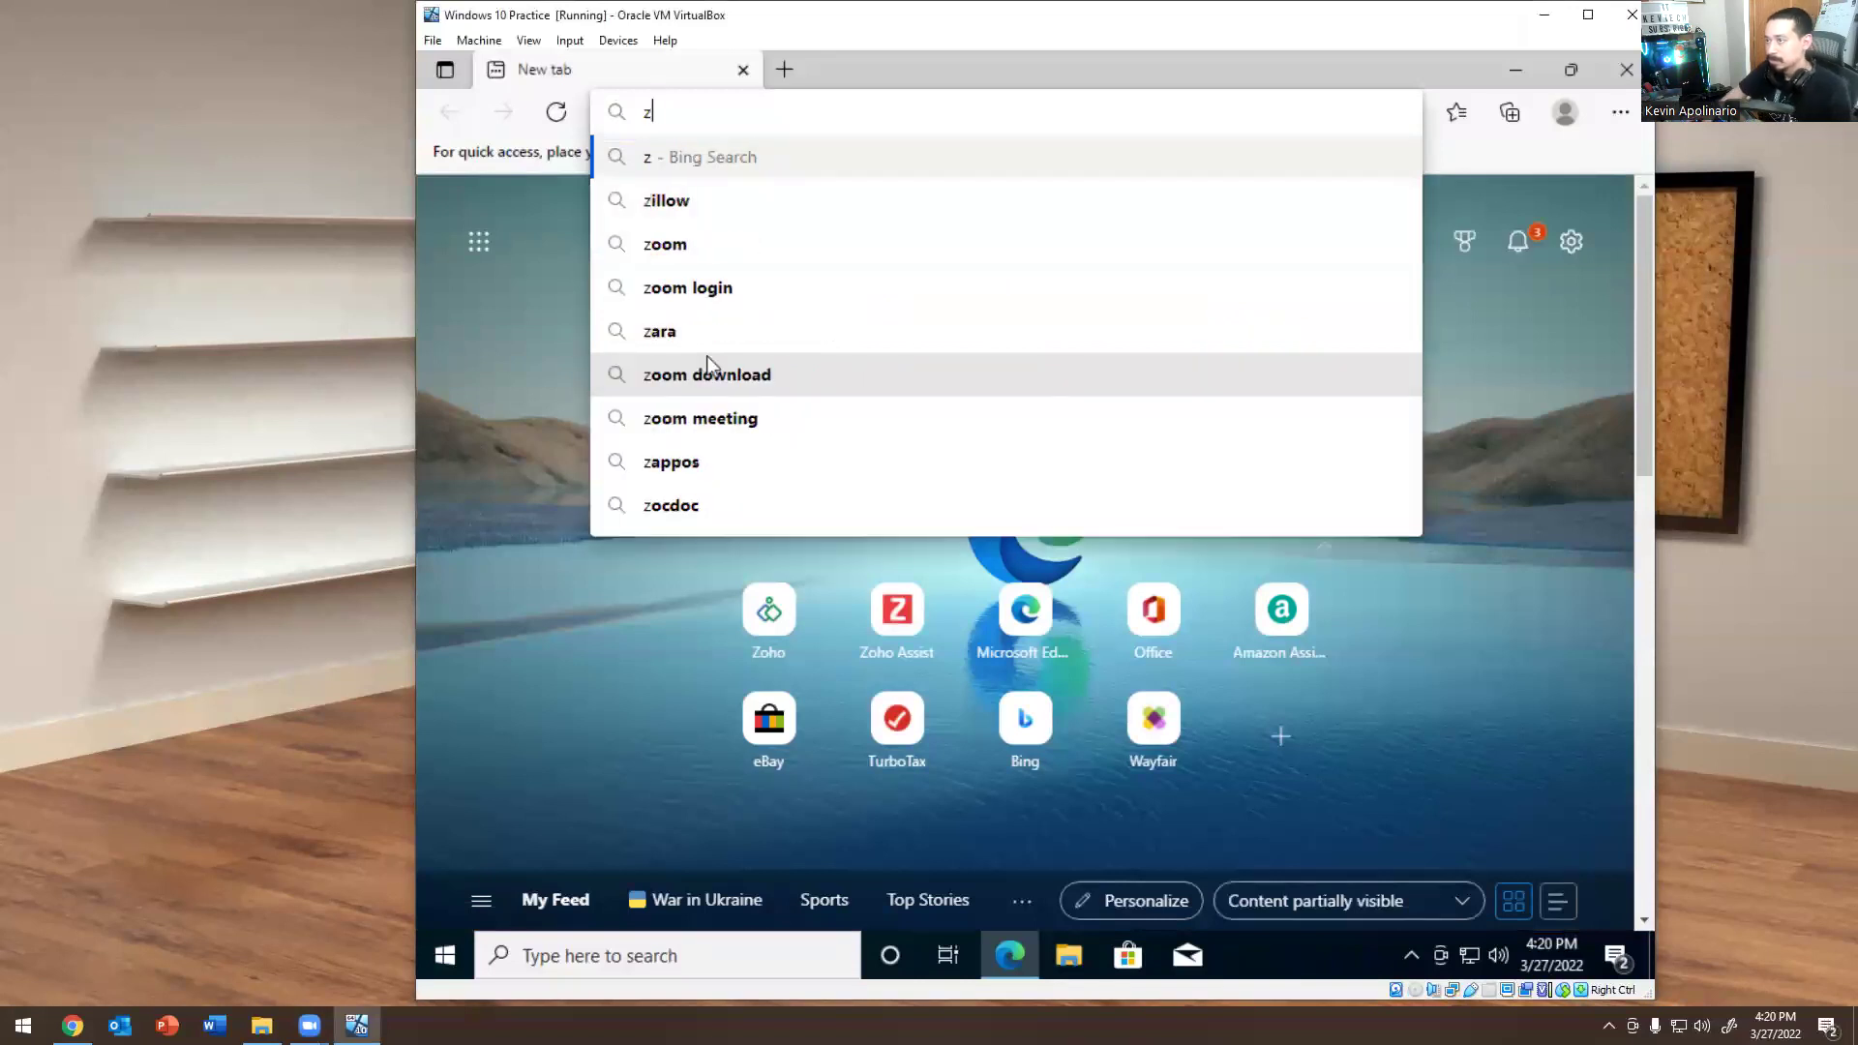
{"action": "type", "text": "oh"}
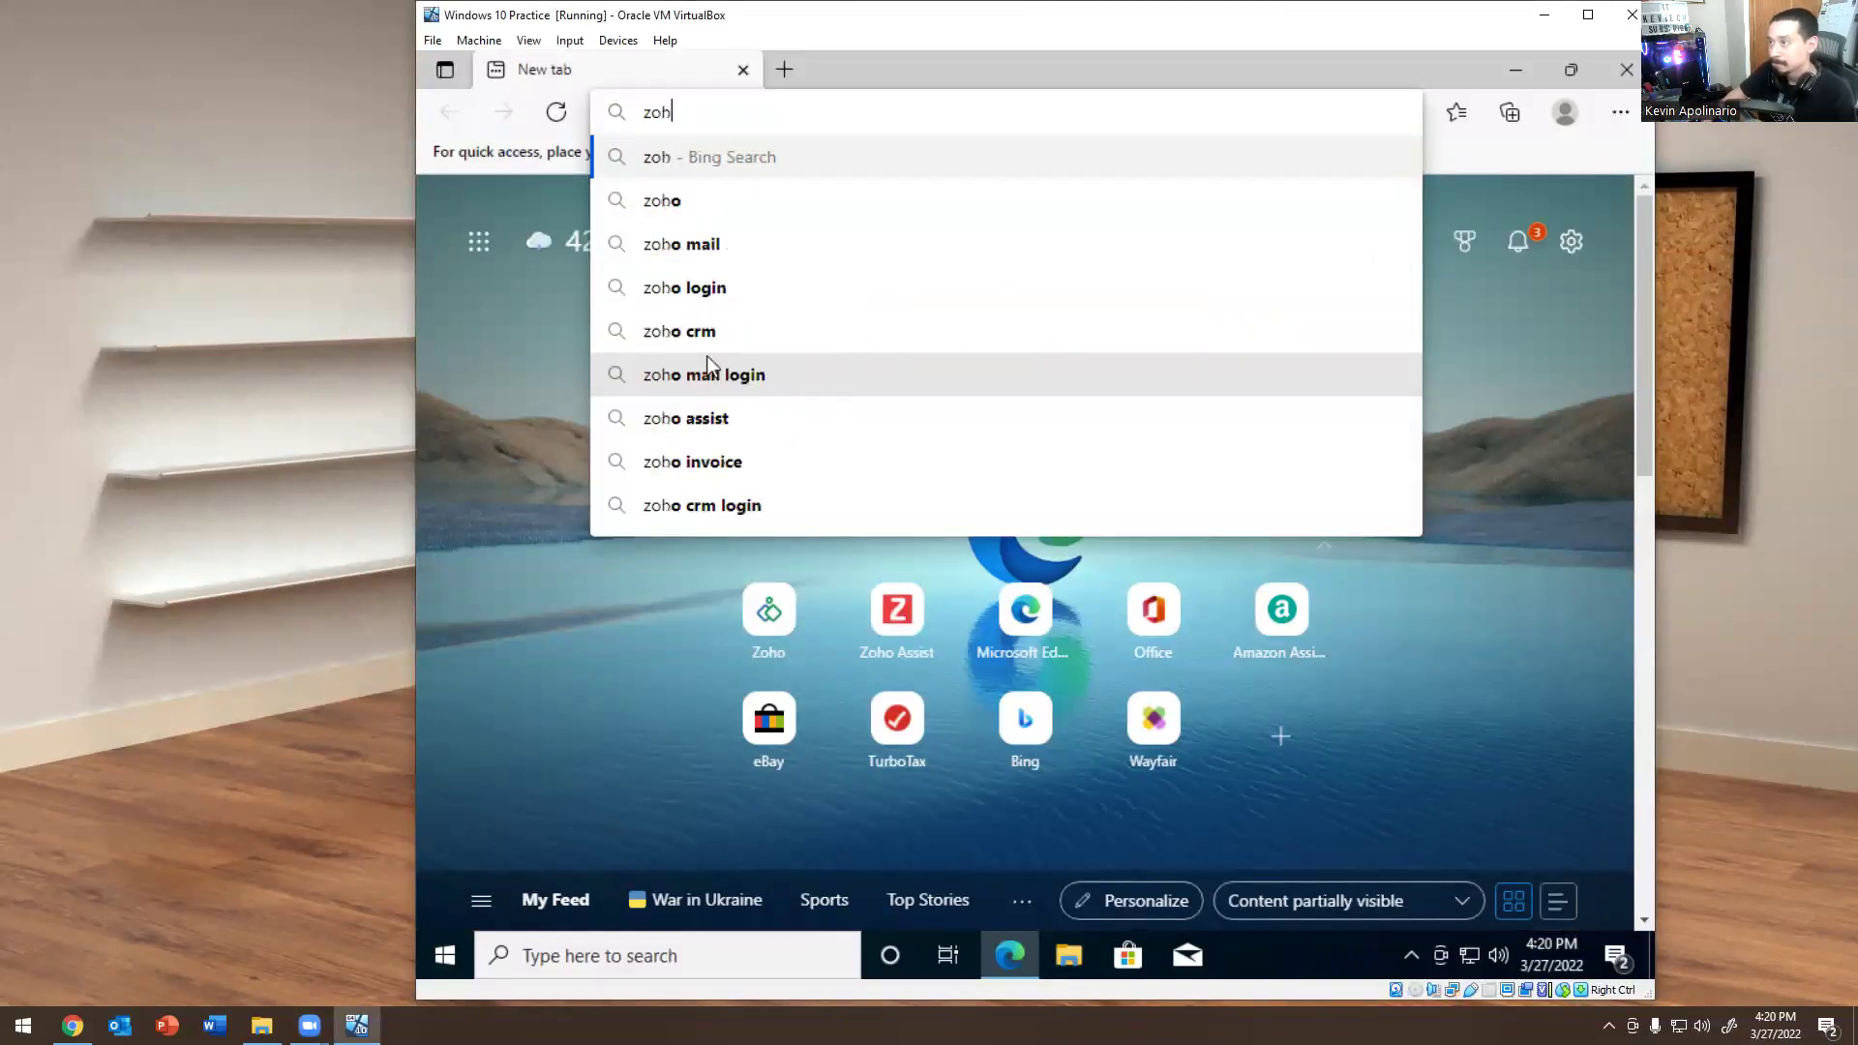
{"action": "key", "text": "BackSpace"}
{"action": "key", "text": "BackSpace"}
{"action": "key", "text": "BackSpace"}
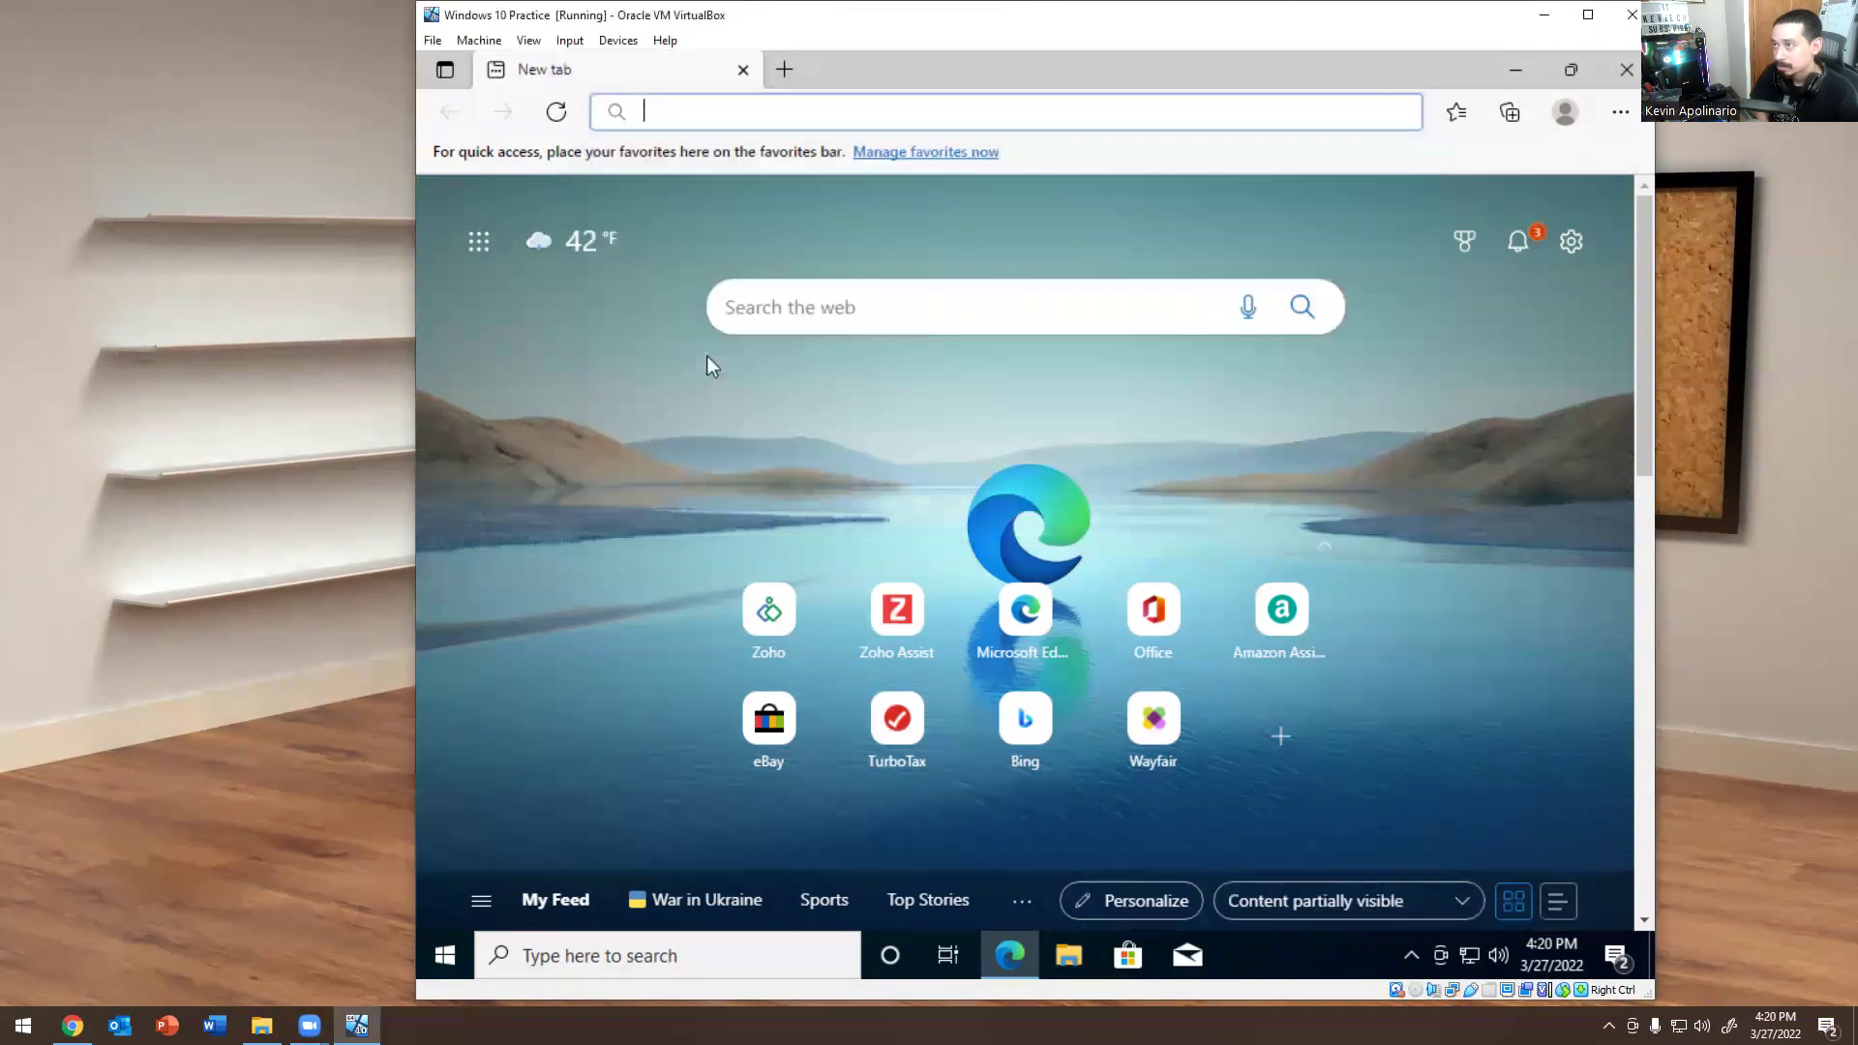
{"action": "type", "text": "z"}
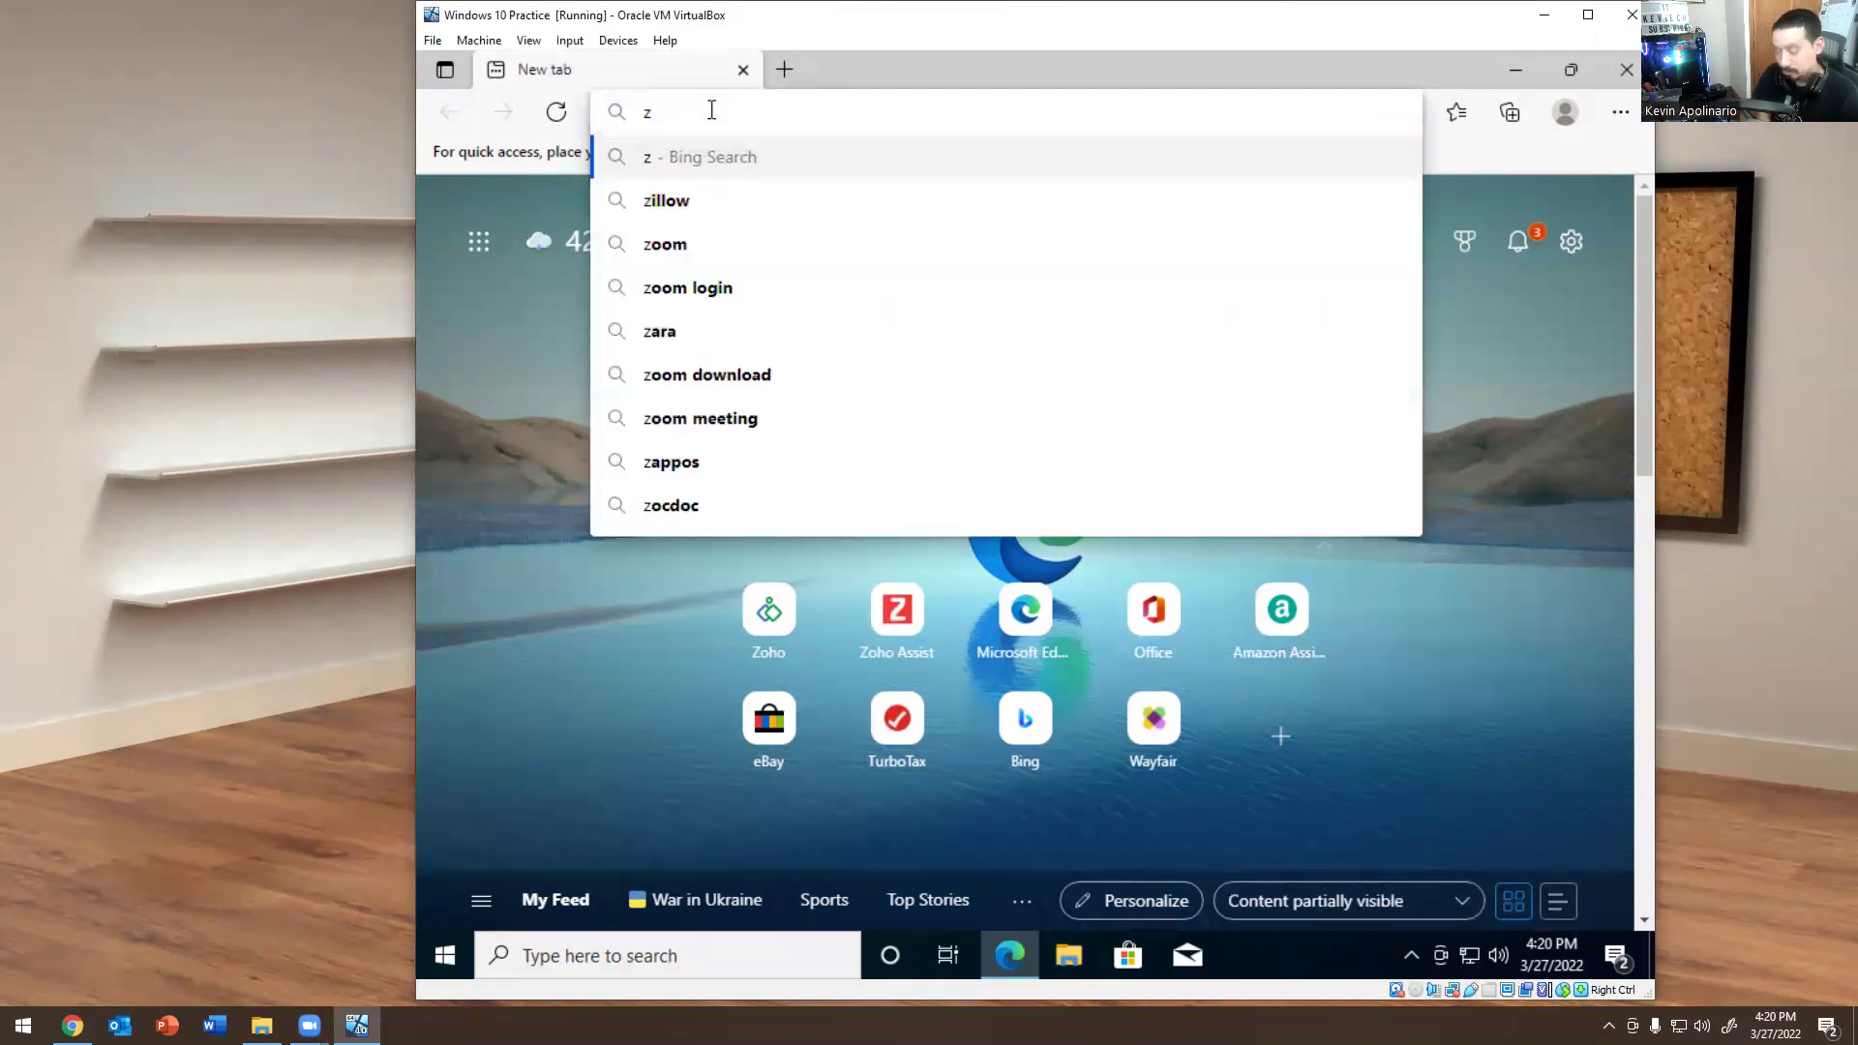
{"action": "type", "text": "oho"}
{"action": "key", "text": "Return"}
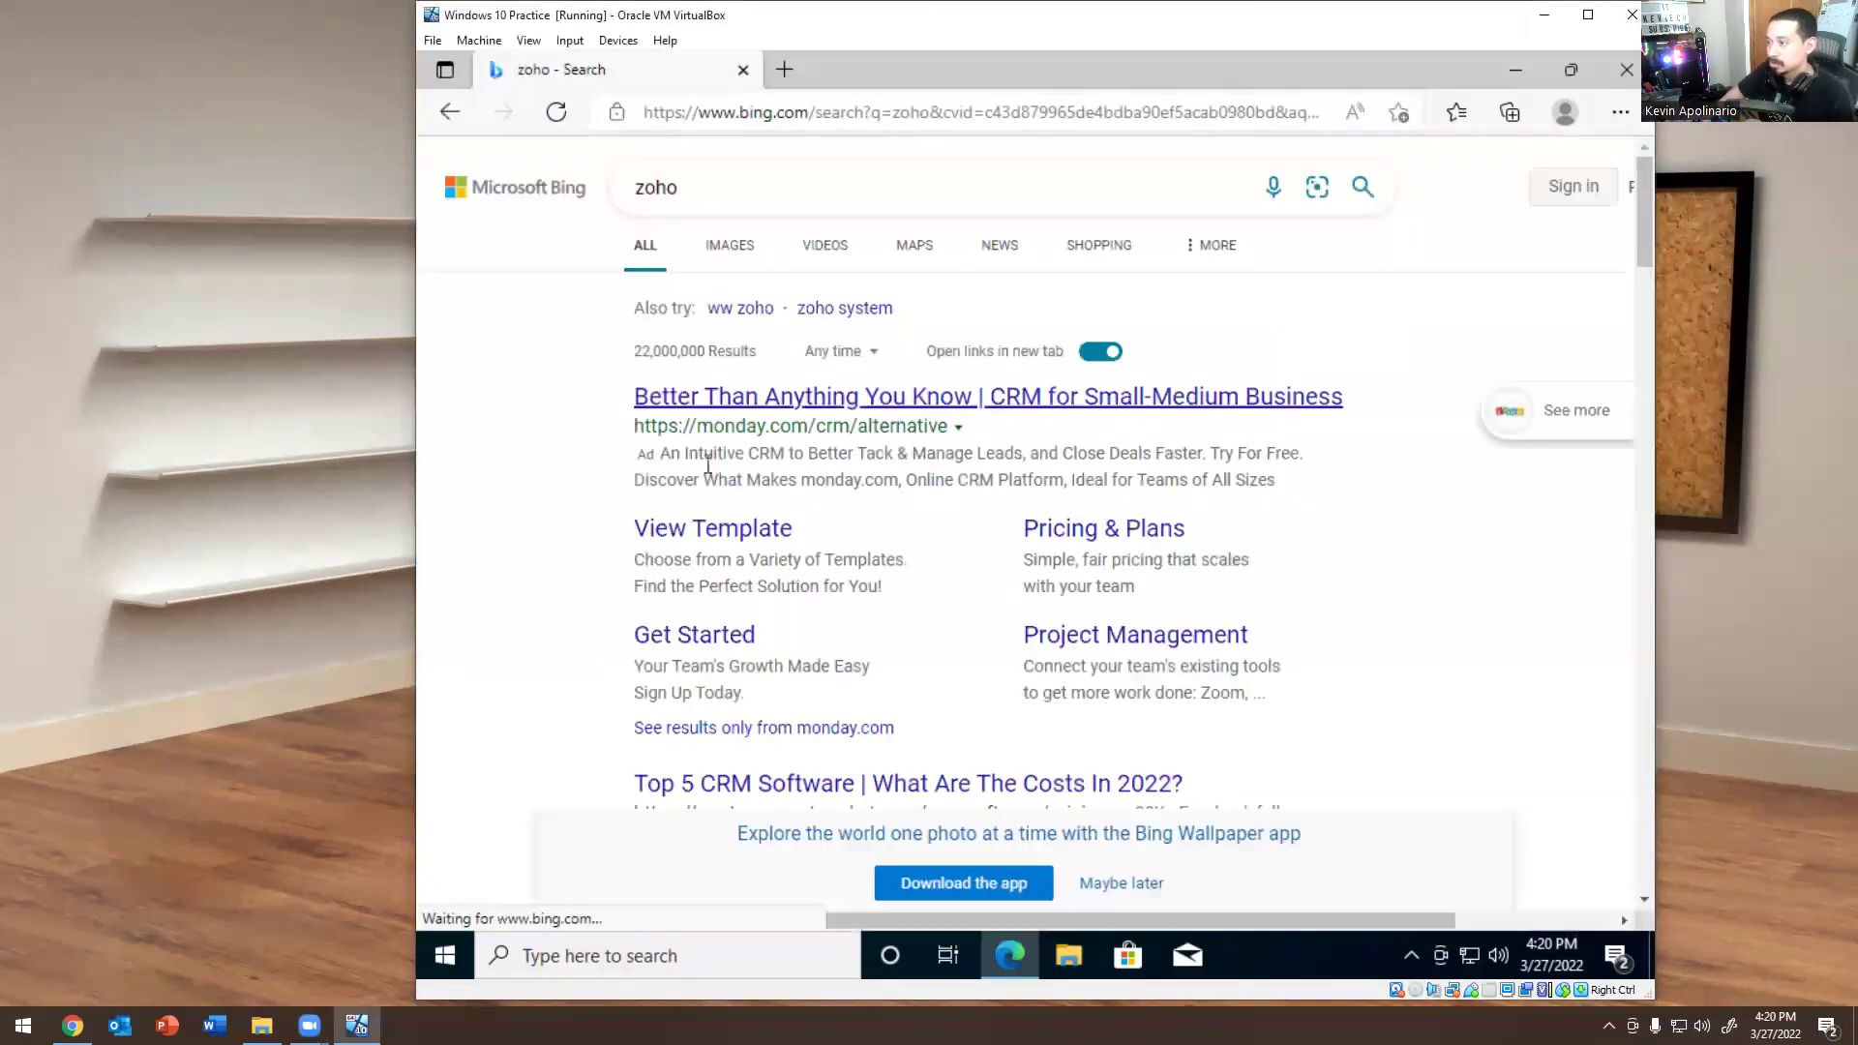
{"action": "scroll", "coordinate": [693, 438], "scroll_direction": "down", "scroll_amount": 8}
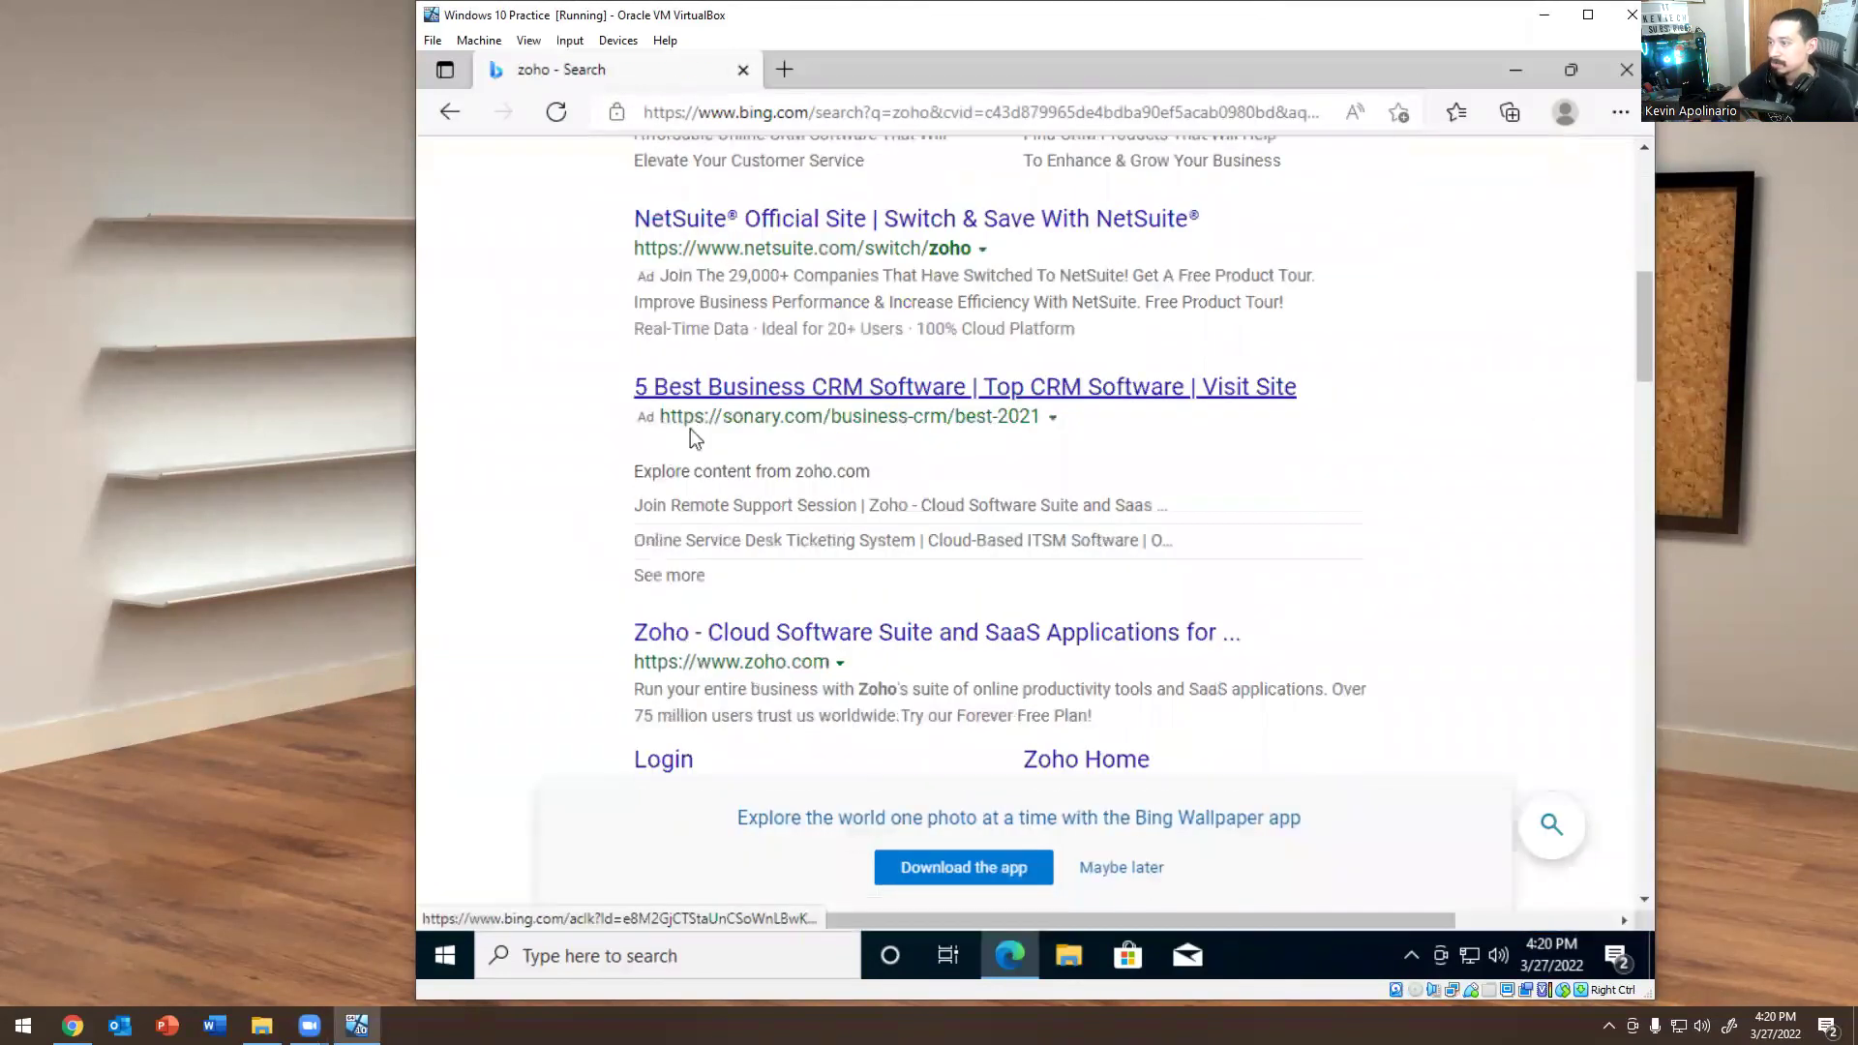
{"action": "scroll", "coordinate": [693, 438], "scroll_direction": "down", "scroll_amount": 3}
{"action": "left_click", "coordinate": [676, 411]}
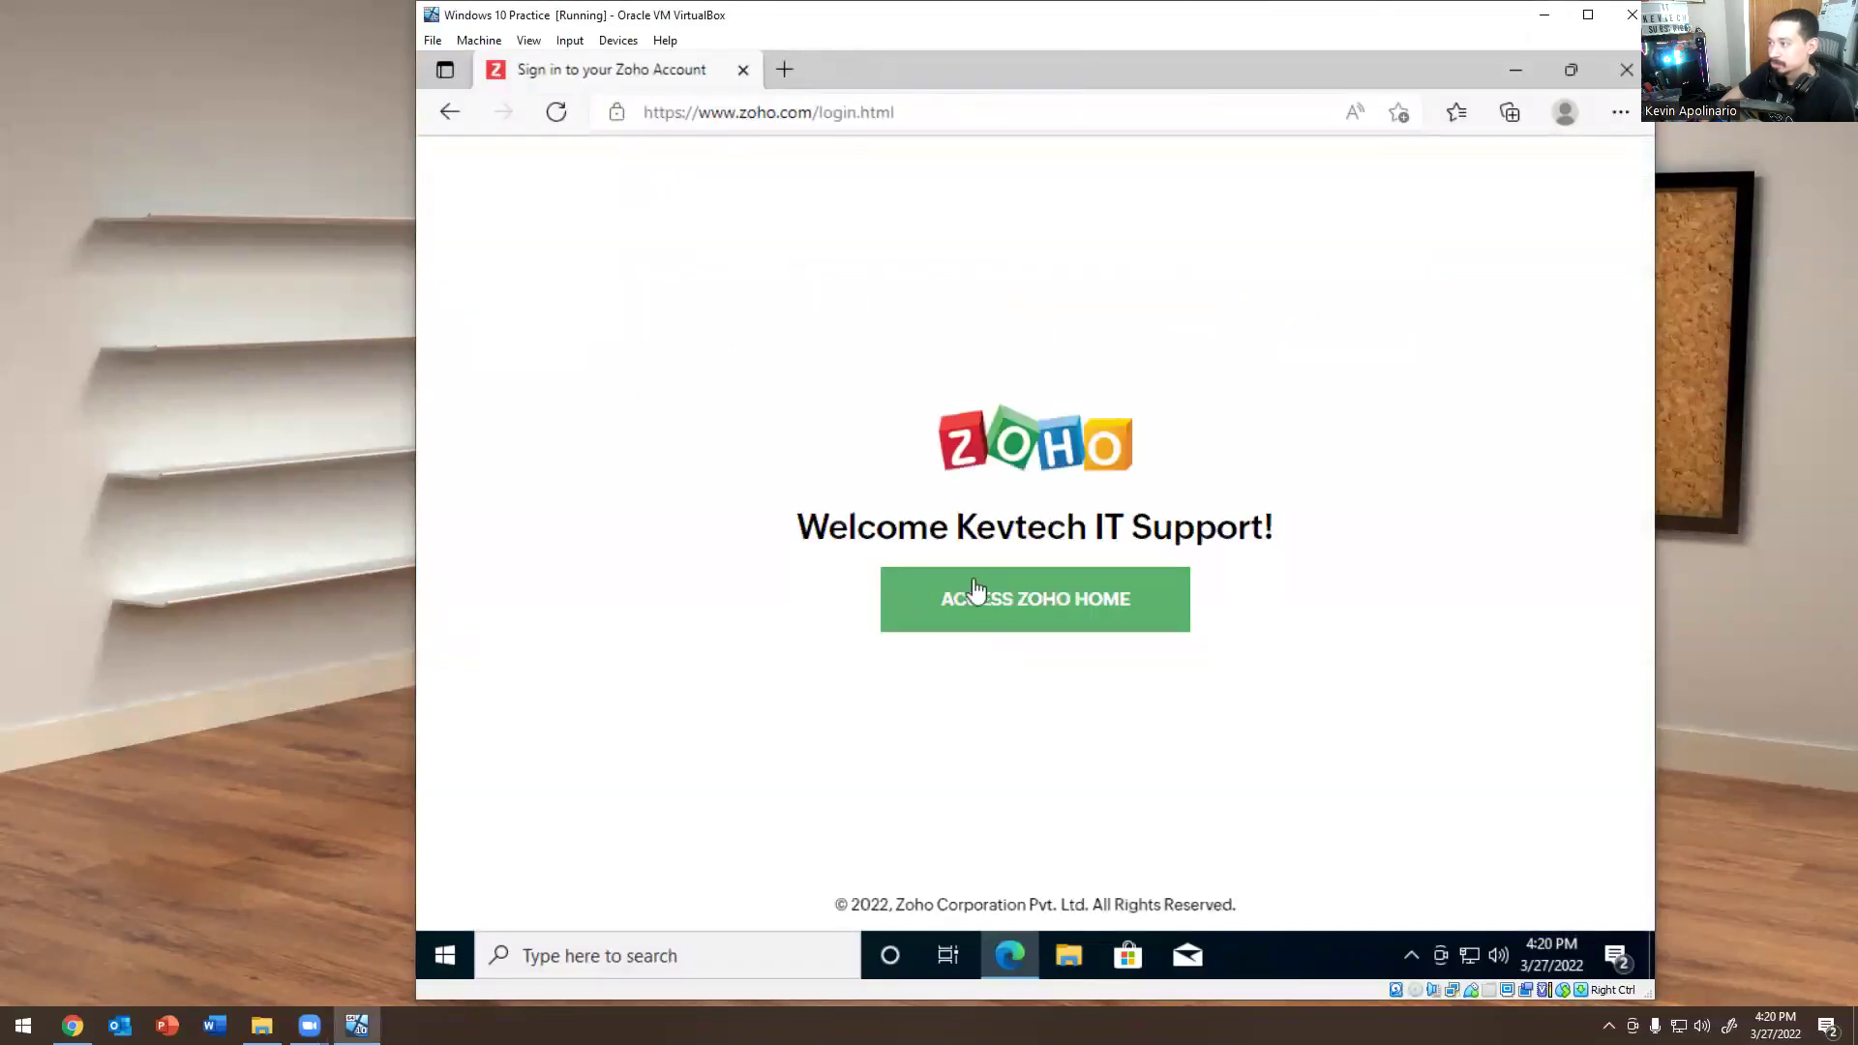
Open Zoho Assist from the Zoho apps page and end the pending on-demand session.
{"action": "left_click", "coordinate": [975, 590]}
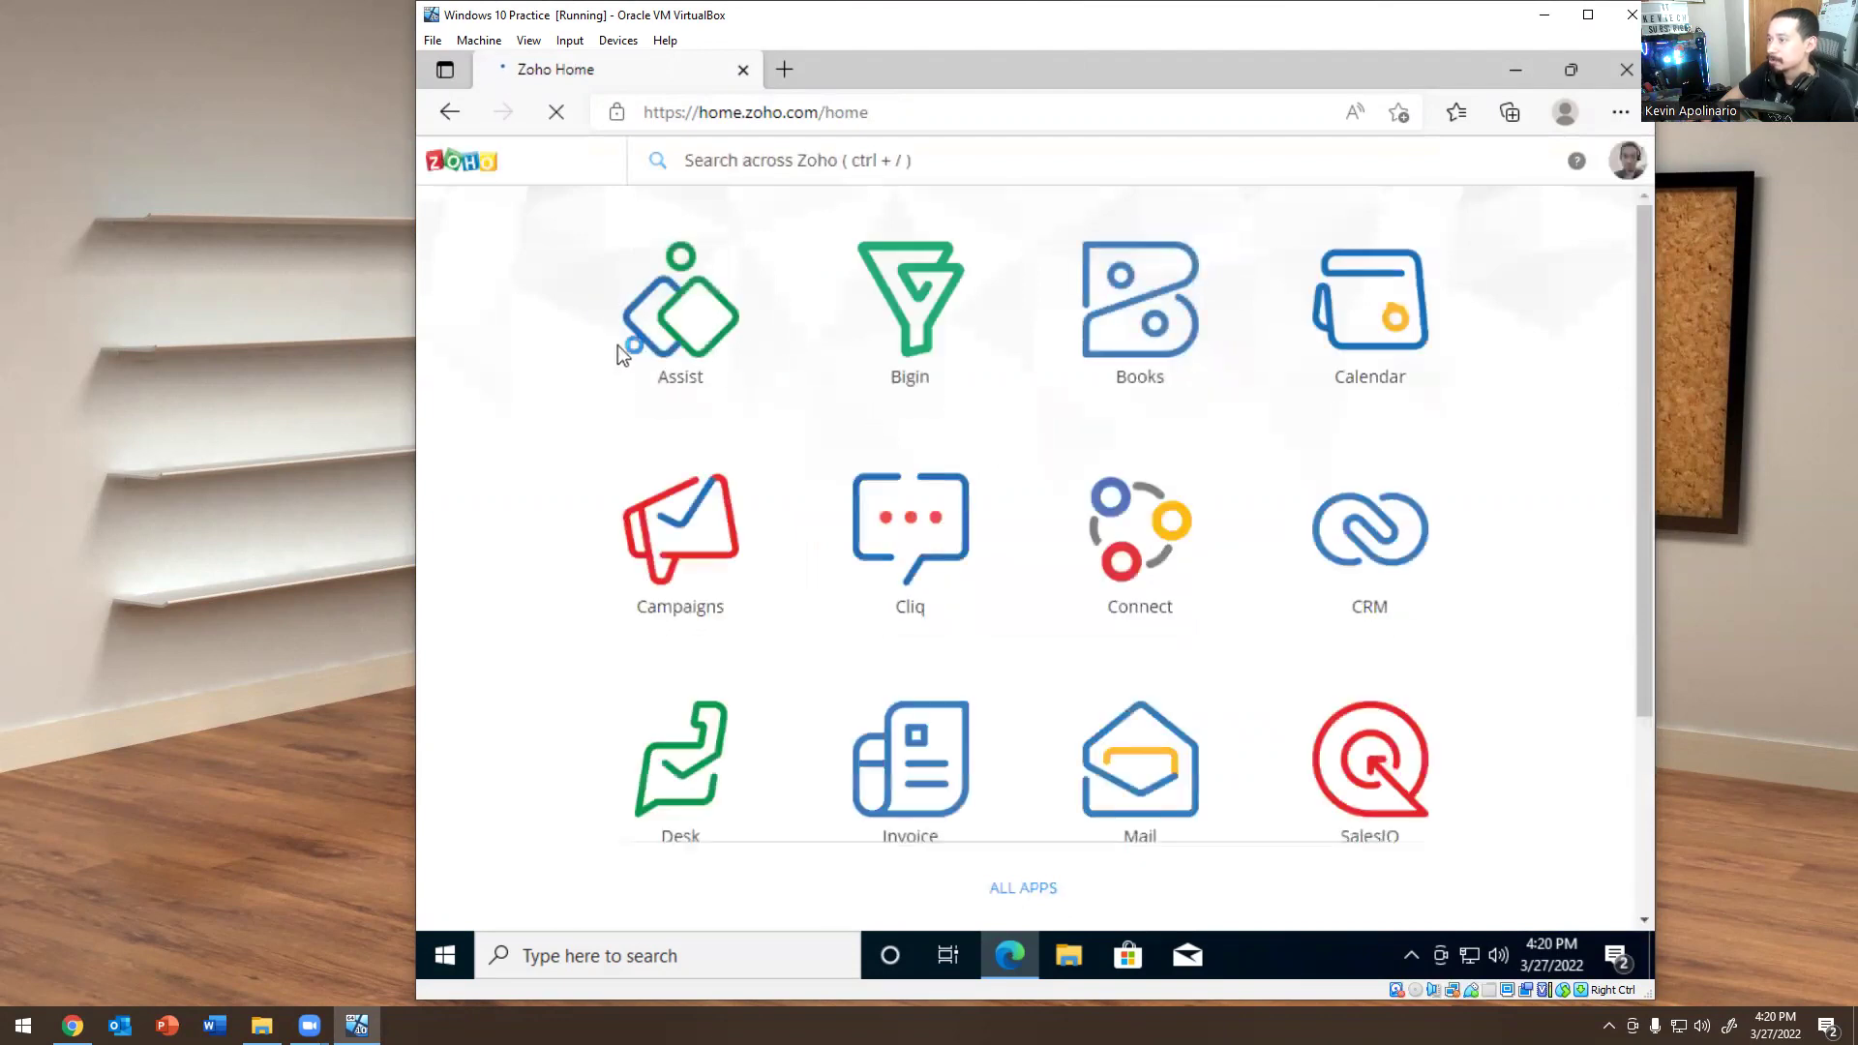
{"action": "left_click", "coordinate": [682, 333]}
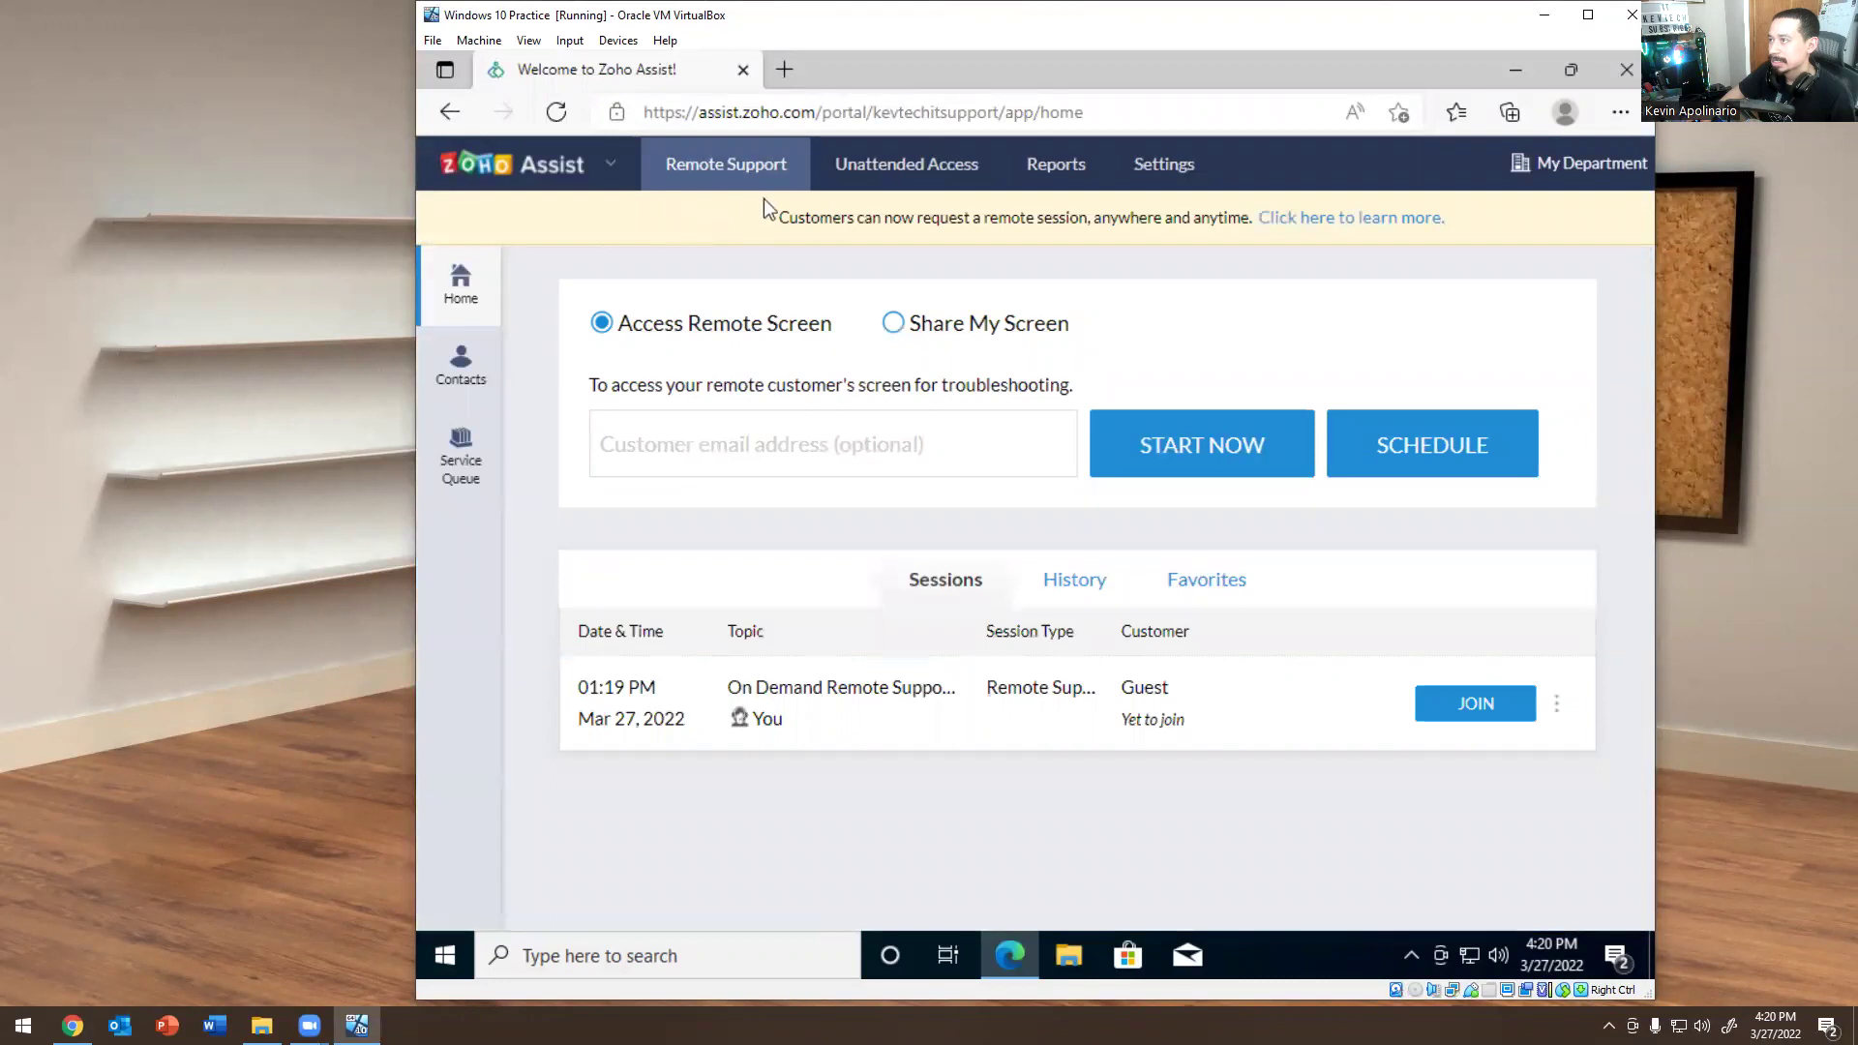
{"action": "left_click", "coordinate": [1555, 705]}
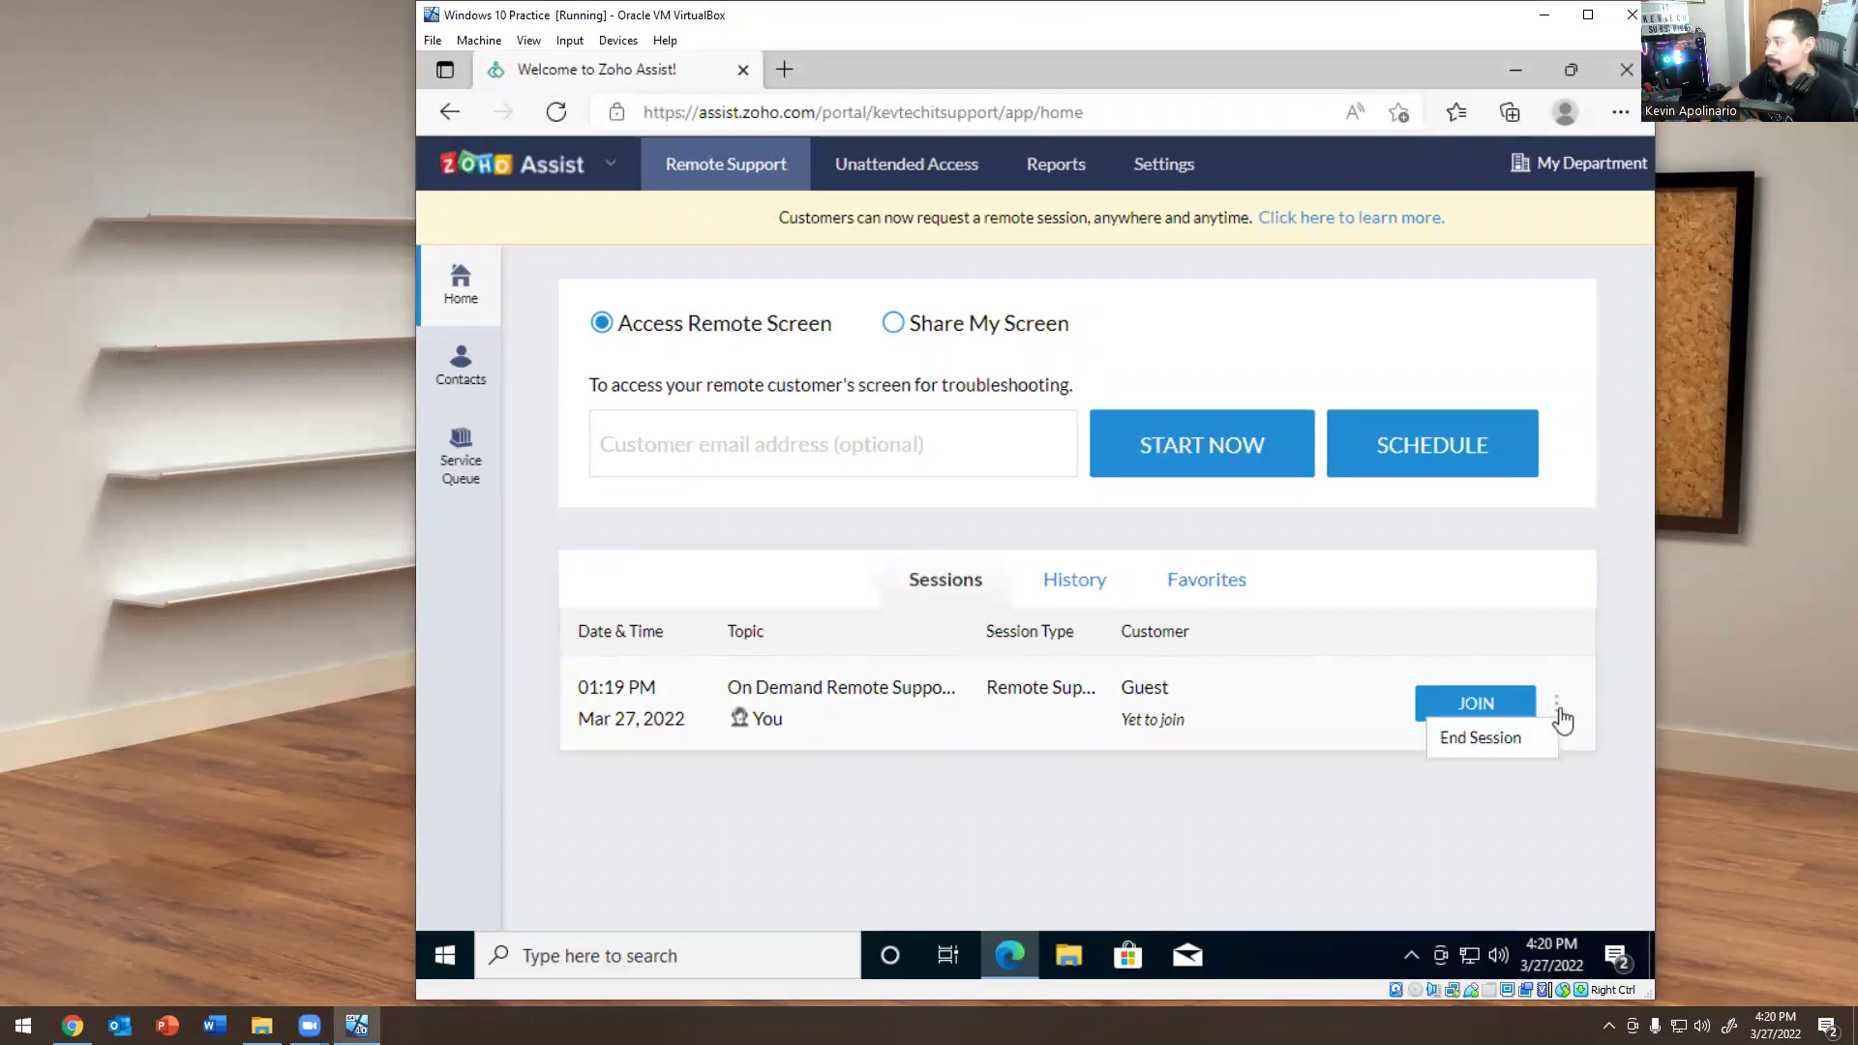
{"action": "left_click", "coordinate": [1495, 740]}
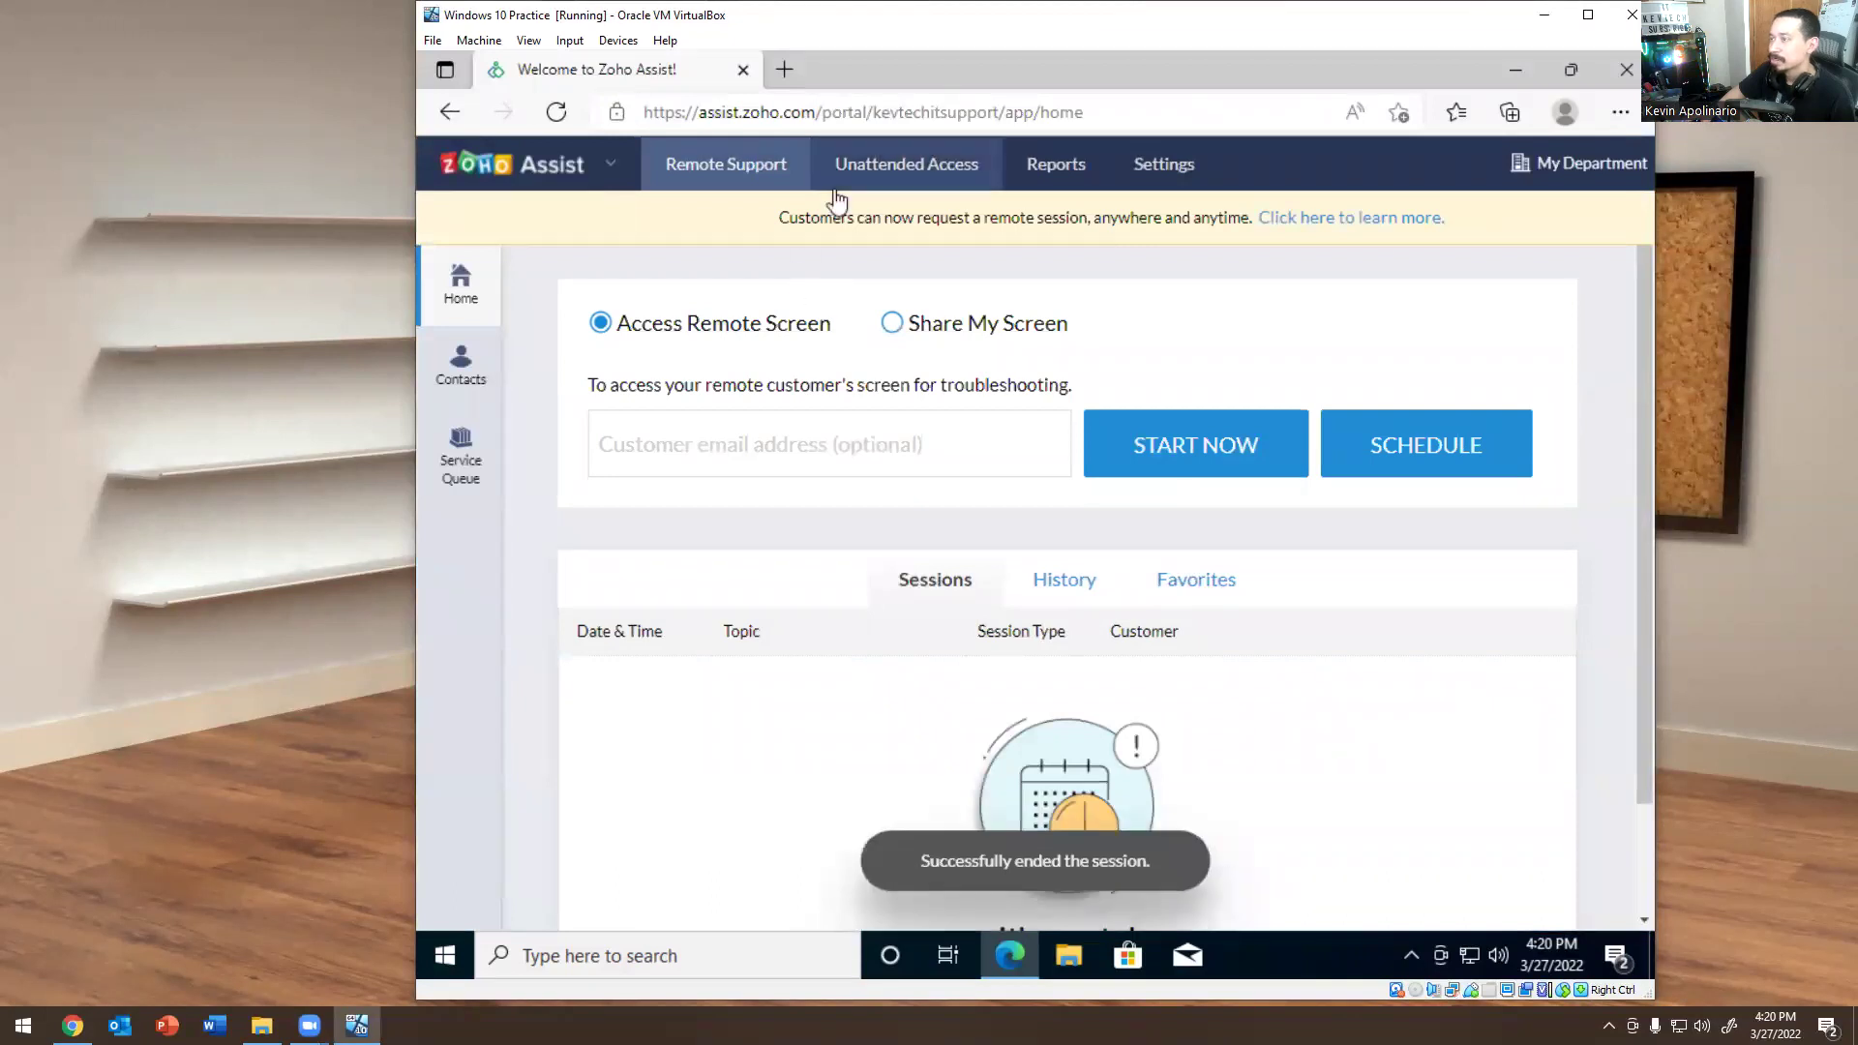
Download the Windows installer from the Unattended Access page.
{"action": "left_click", "coordinate": [876, 172]}
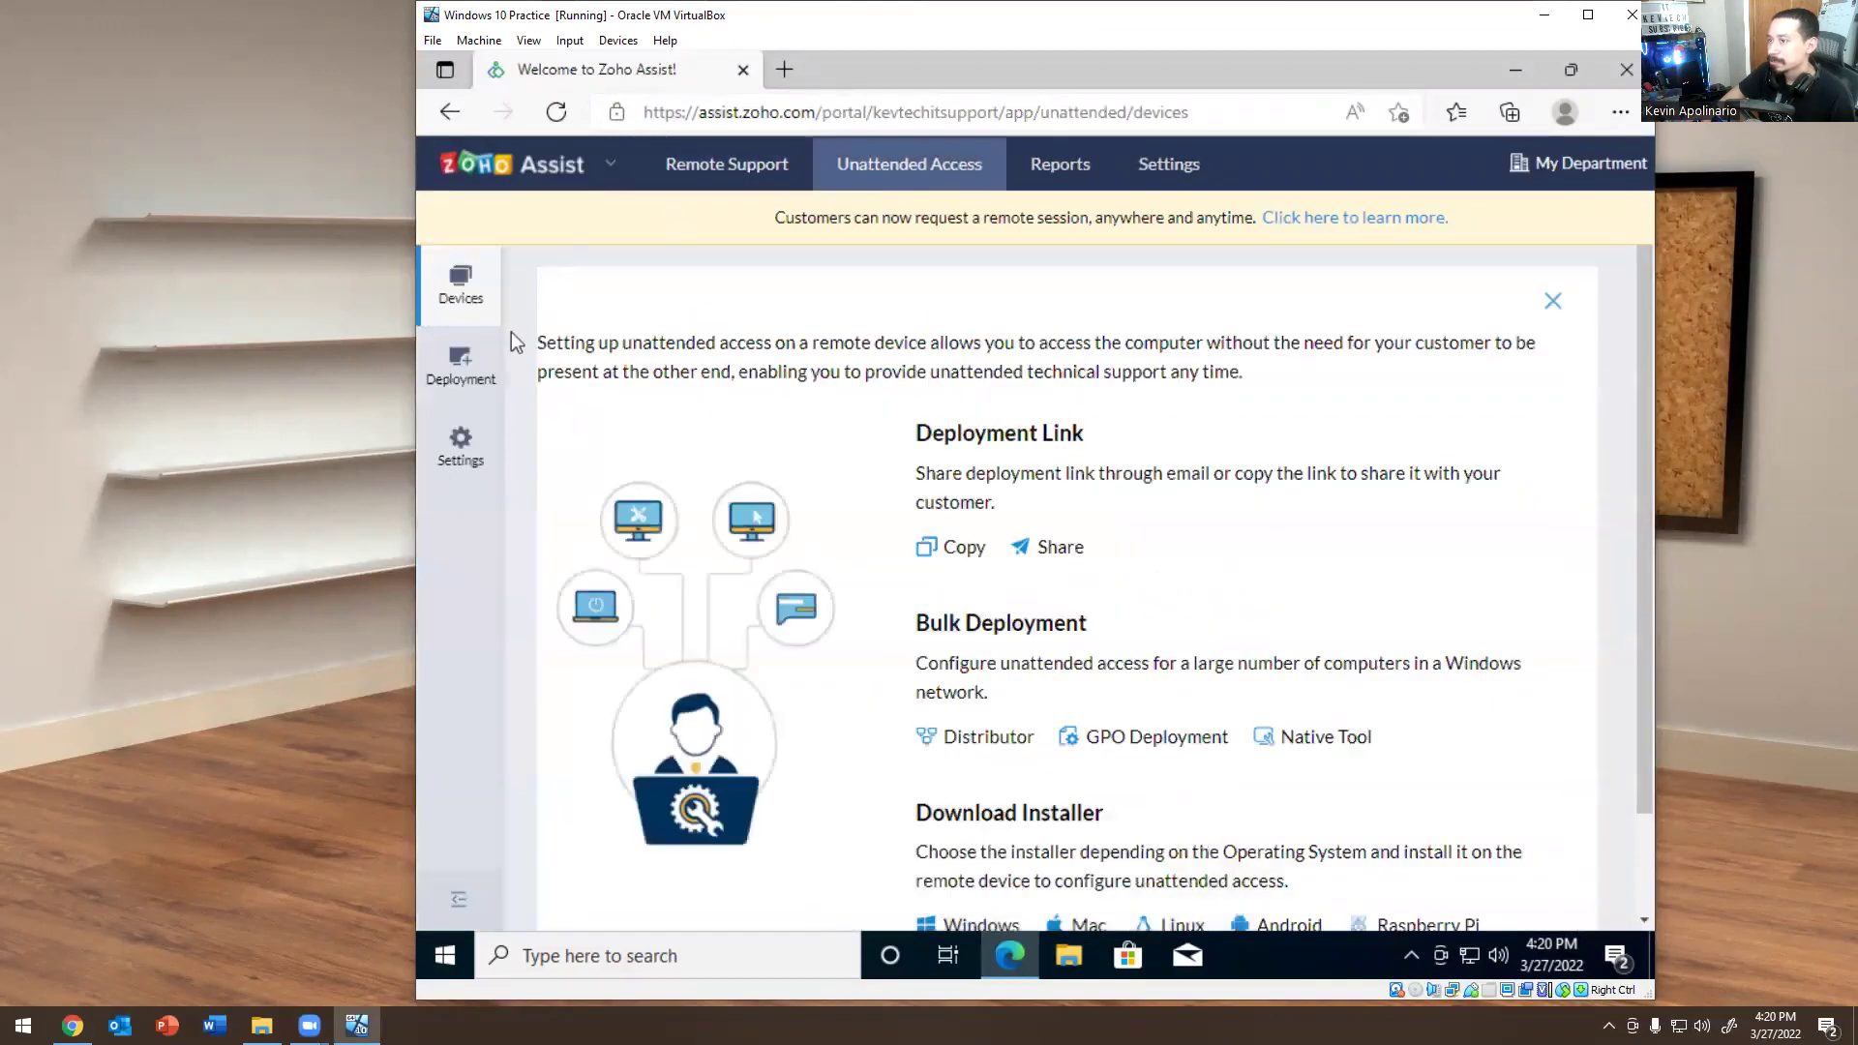
{"action": "scroll", "coordinate": [1054, 427], "scroll_direction": "down", "scroll_amount": 1}
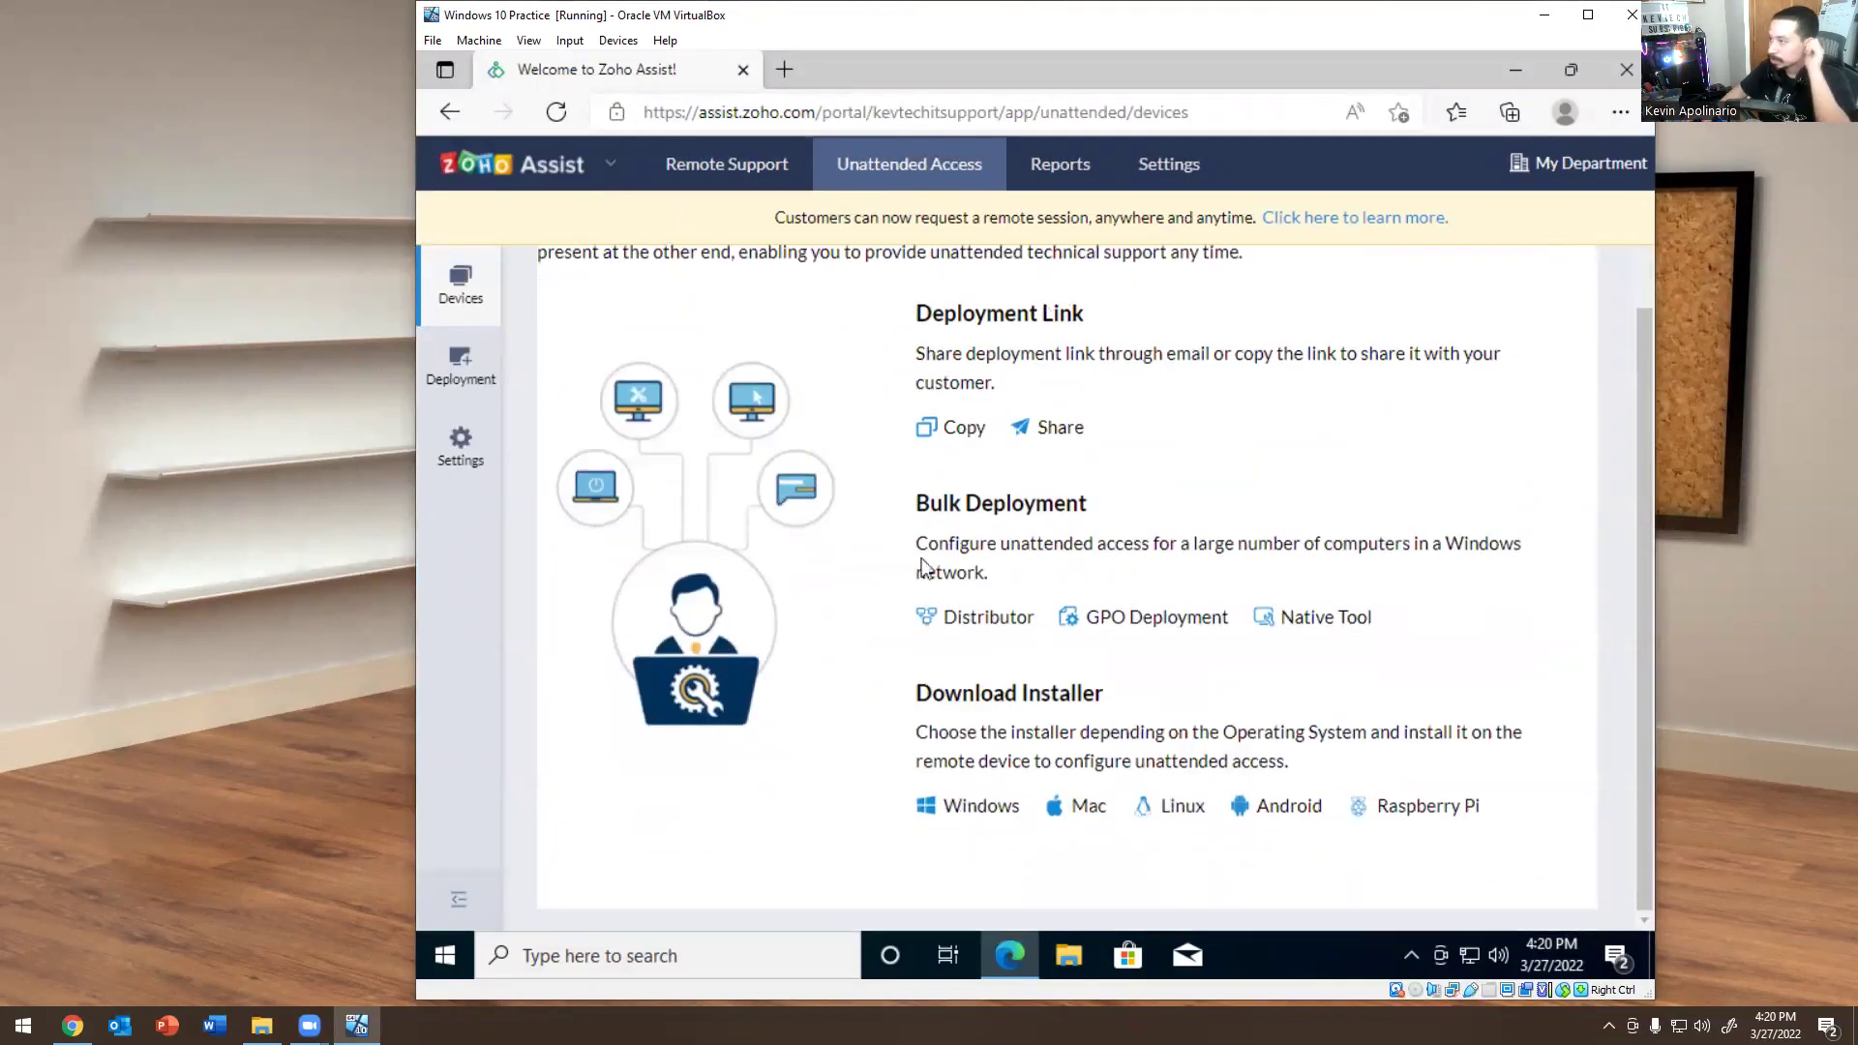
{"action": "left_click", "coordinate": [977, 806]}
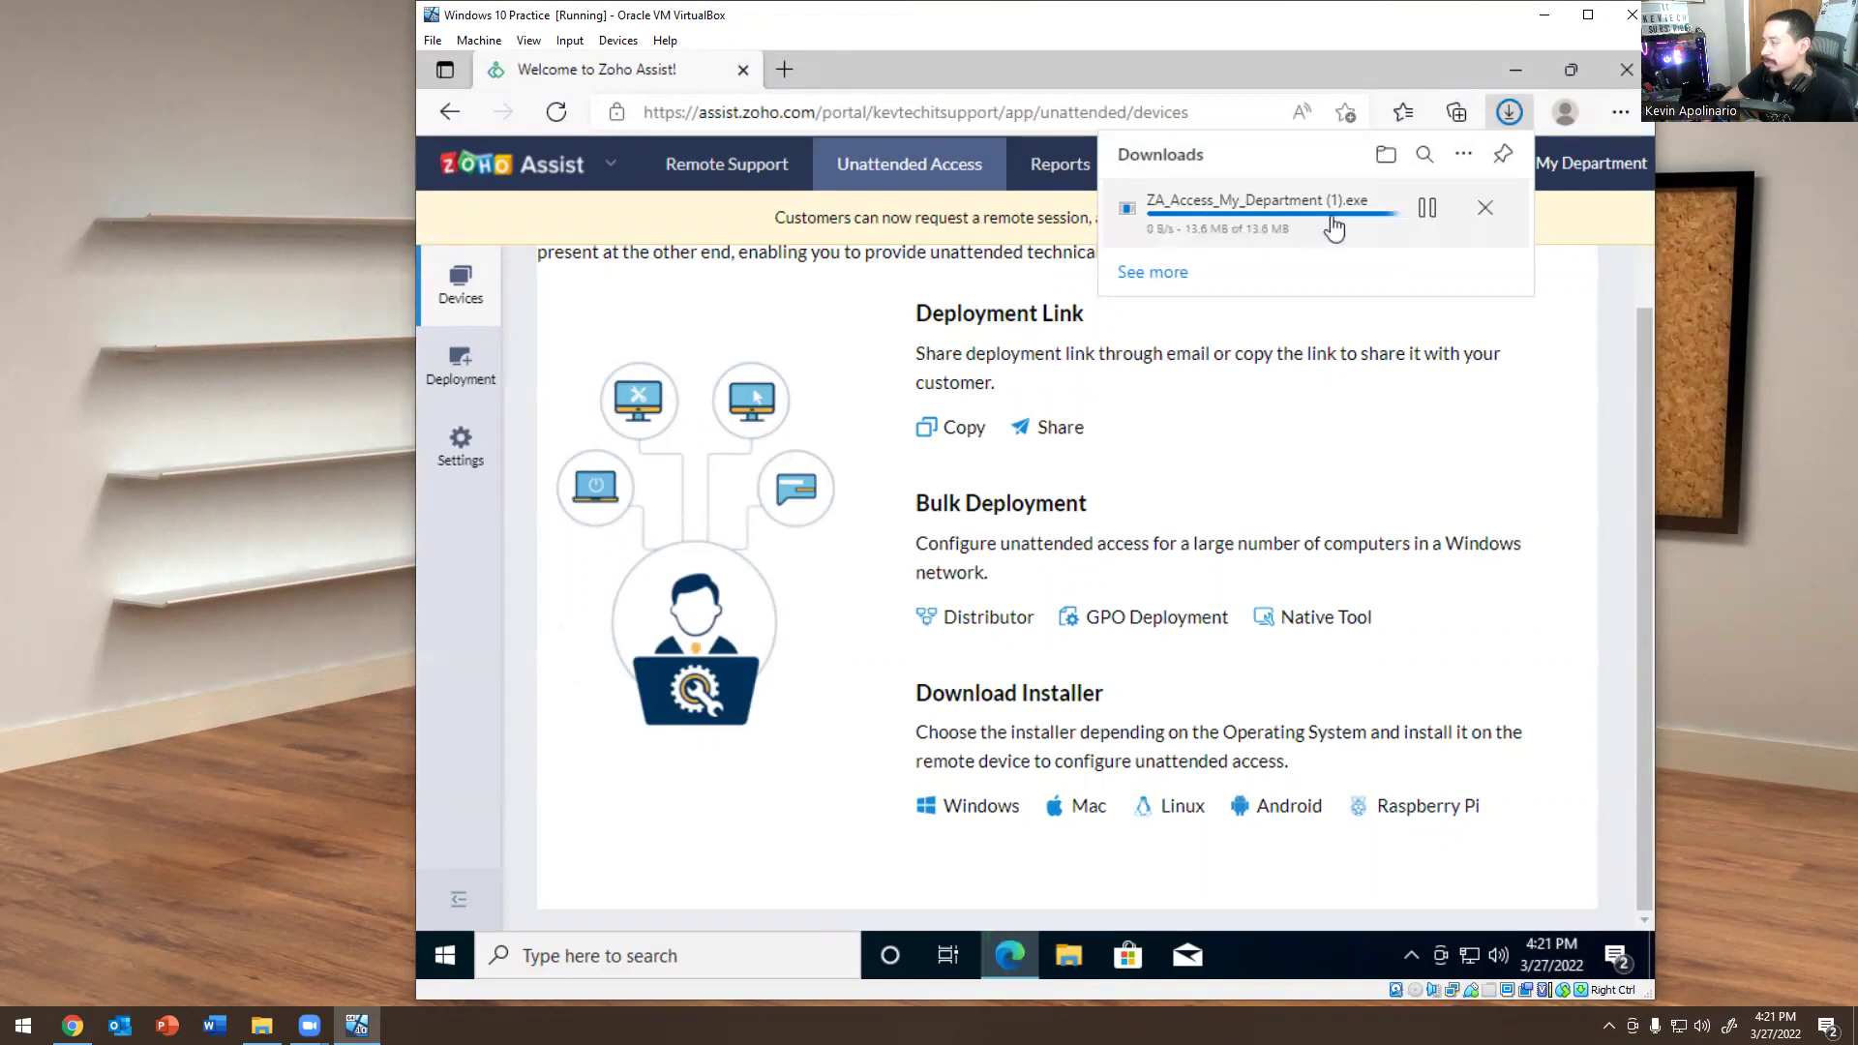
Launch ZA_Access_My_Department (1).exe from the Downloads folder and approve the UAC prompt.
{"action": "left_click", "coordinate": [1426, 209]}
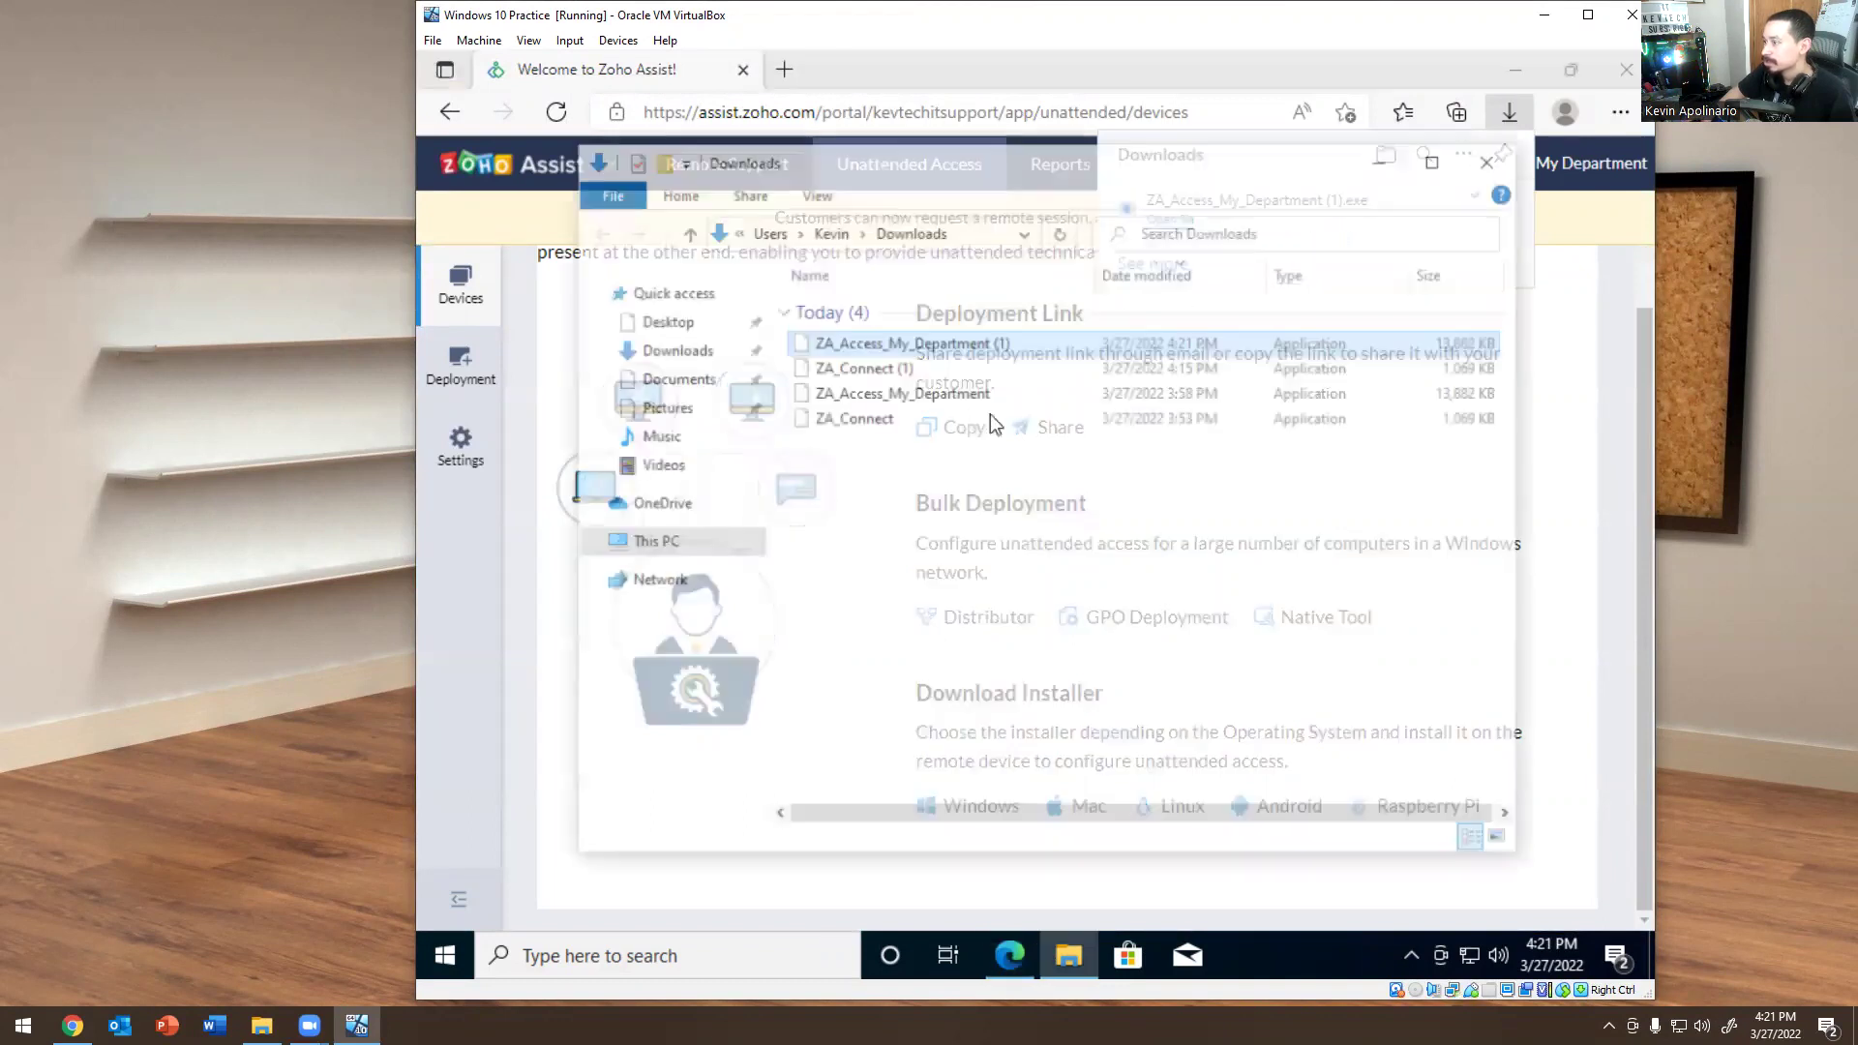
{"action": "left_click", "coordinate": [857, 345]}
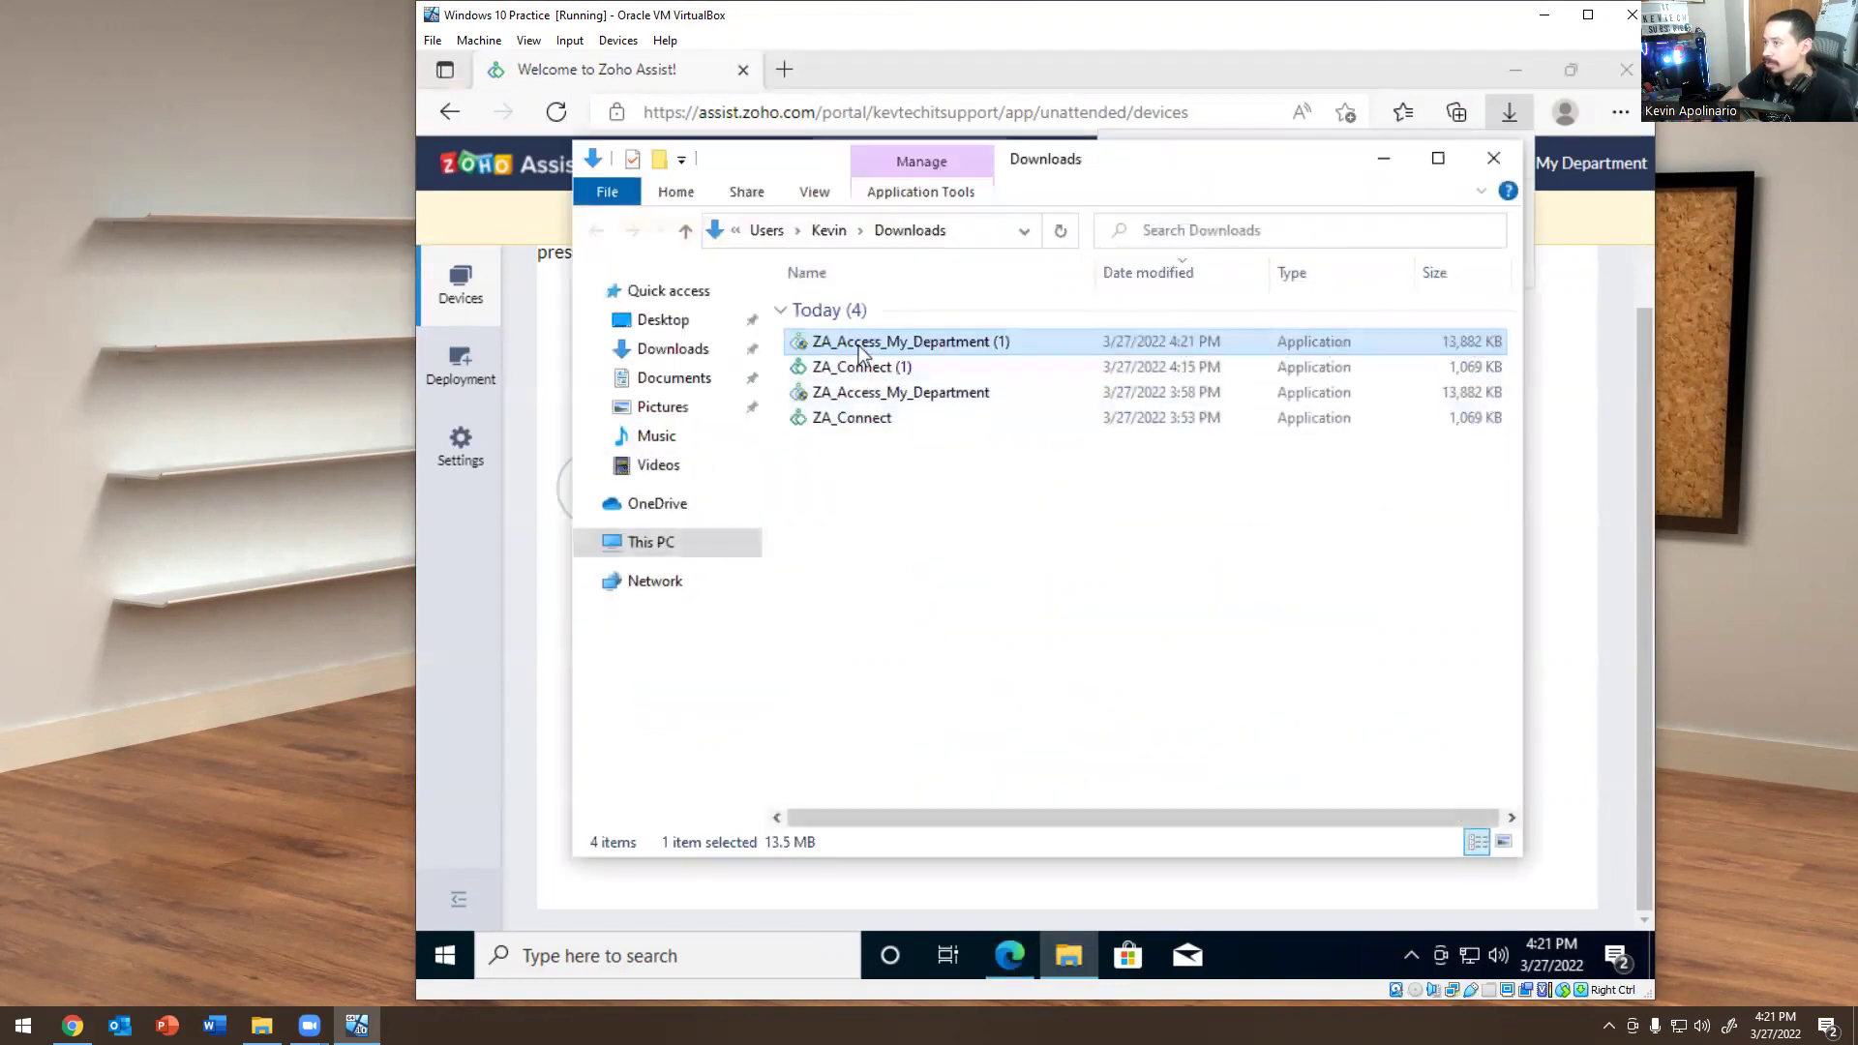
{"action": "left_click", "coordinate": [819, 418]}
{"action": "double_click", "coordinate": [910, 342]}
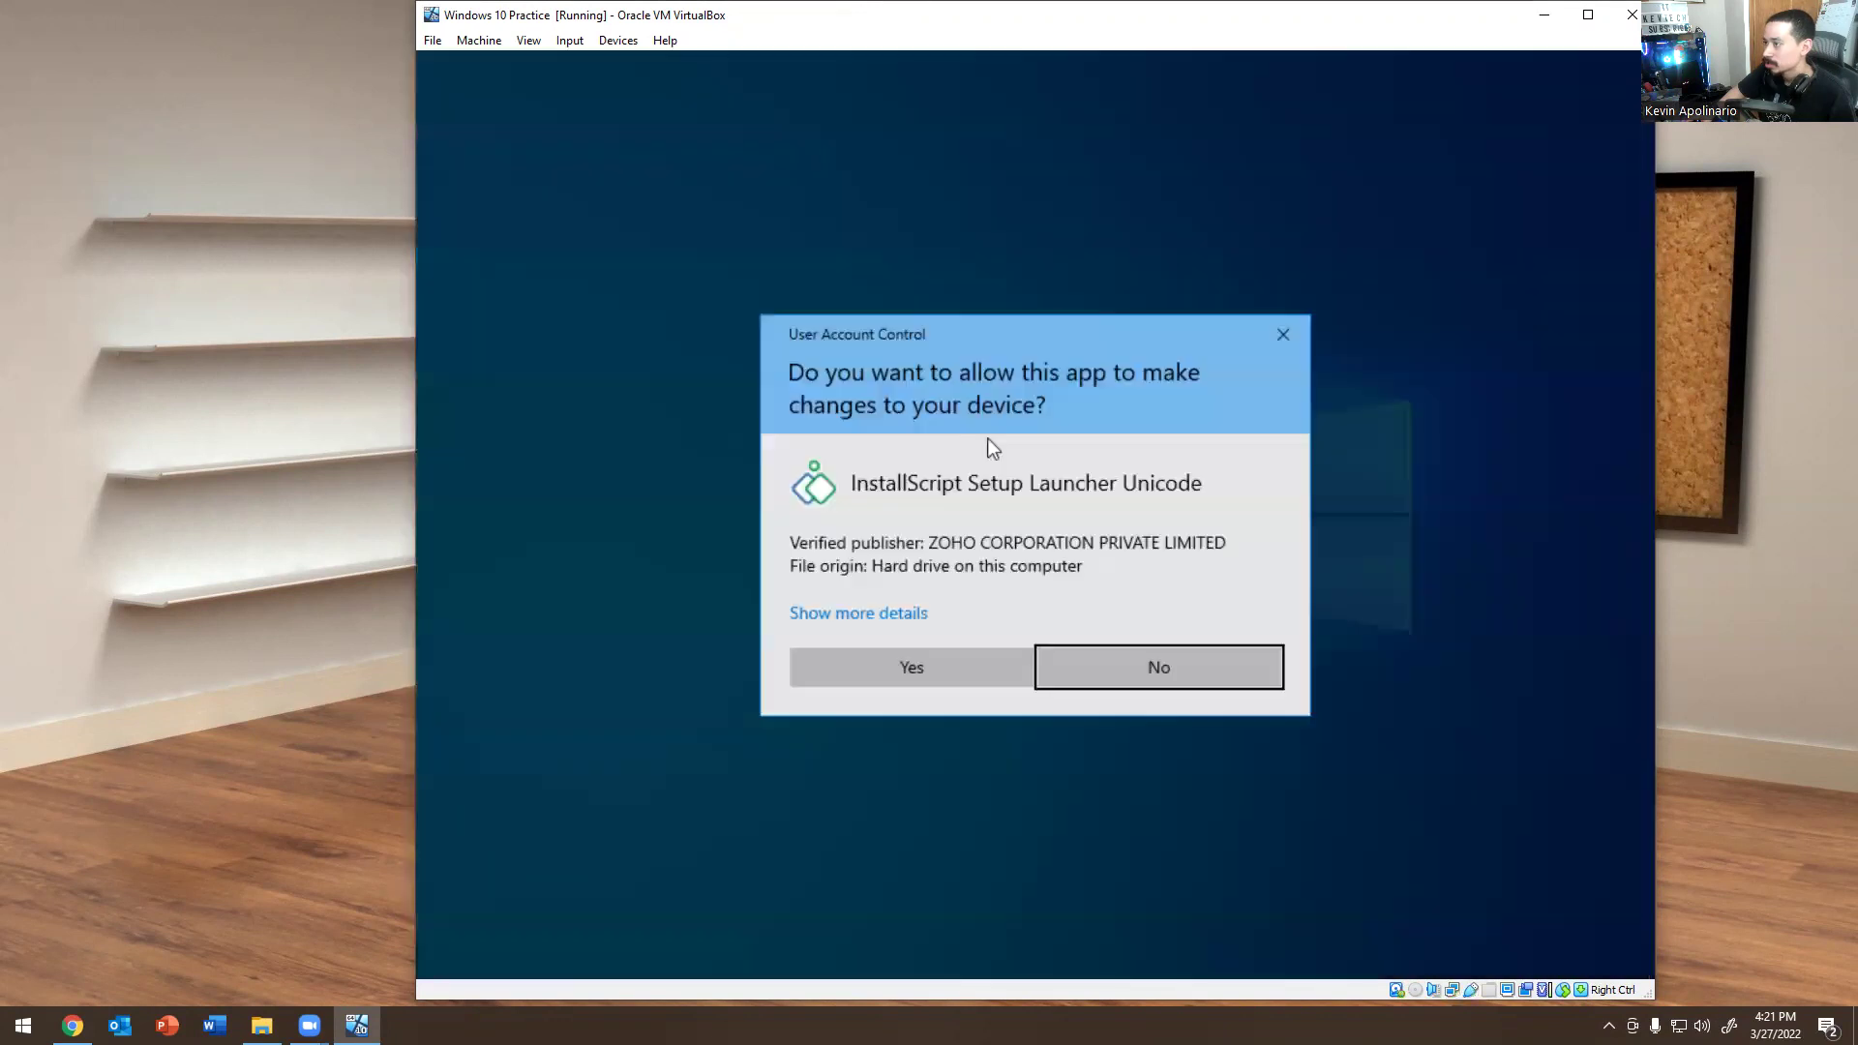
{"action": "left_click", "coordinate": [866, 664]}
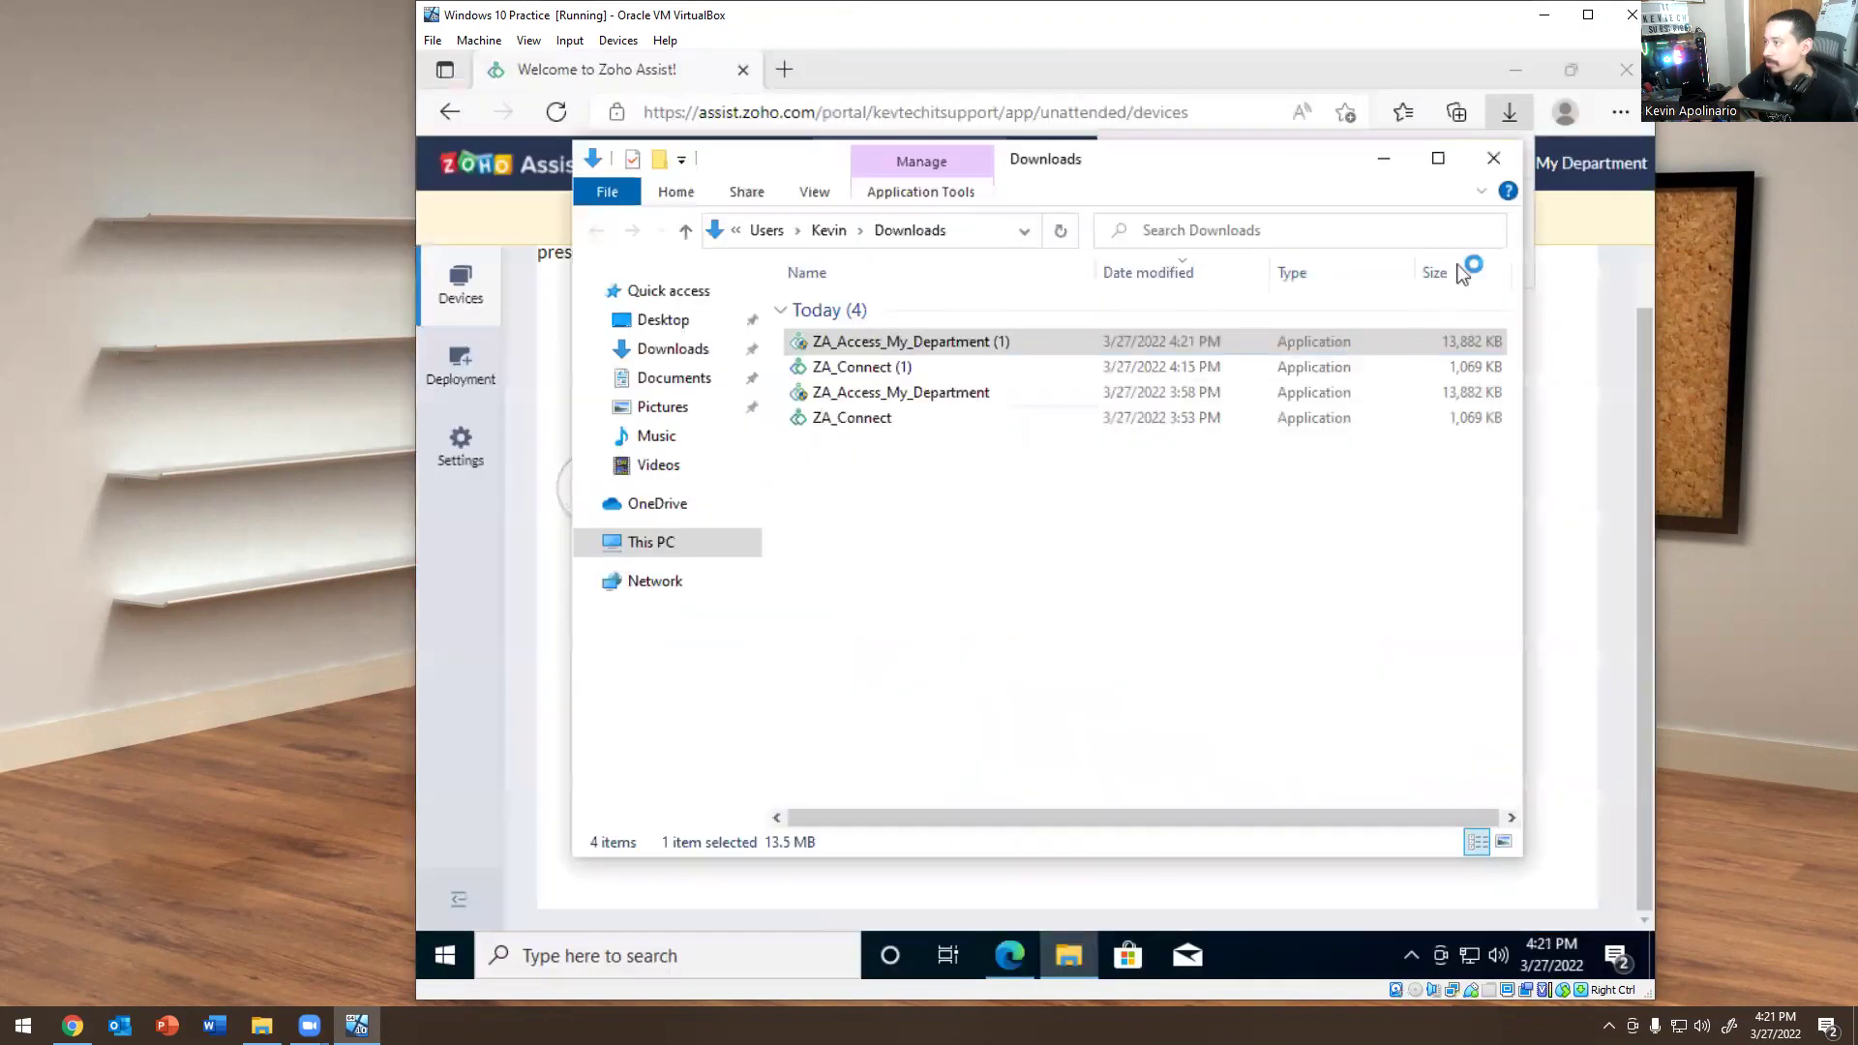
Accept the agreement and license terms, install the agent, and dismiss the success message.
{"action": "left_click", "coordinate": [1493, 157]}
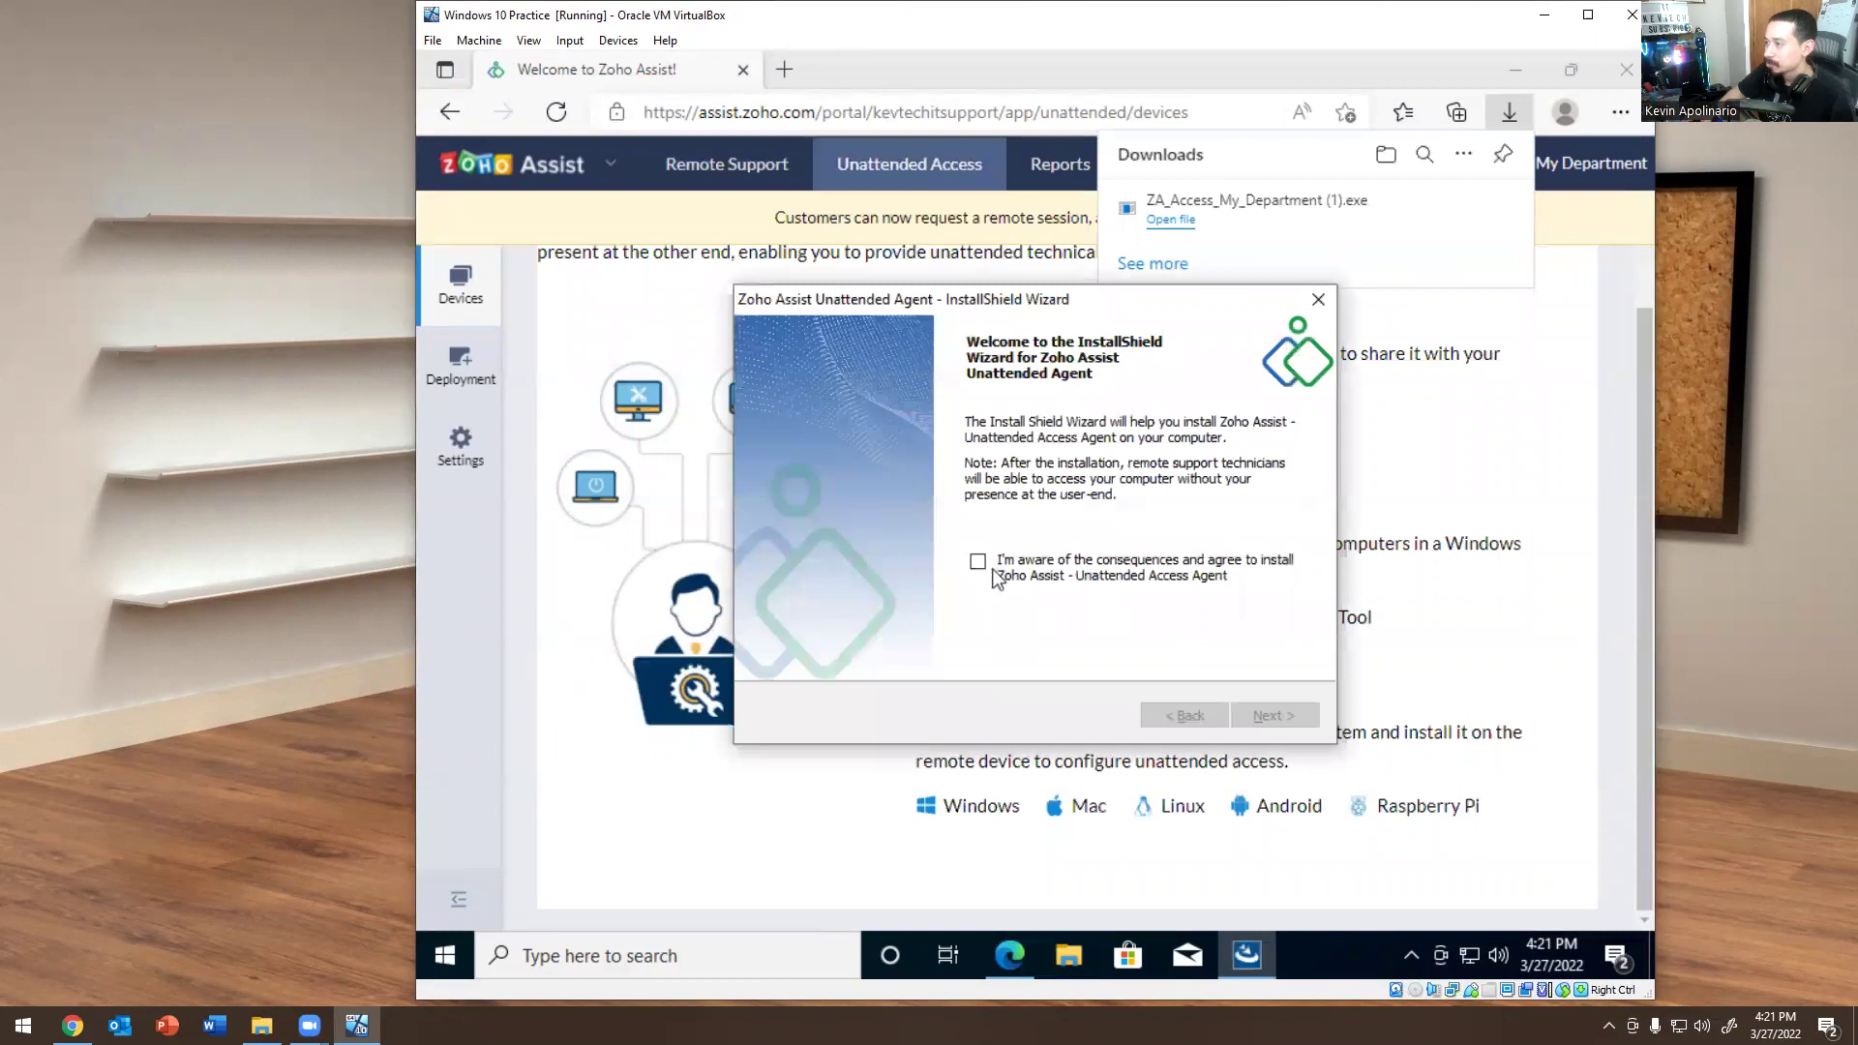
{"action": "left_click", "coordinate": [979, 562]}
{"action": "left_click", "coordinate": [1273, 716]}
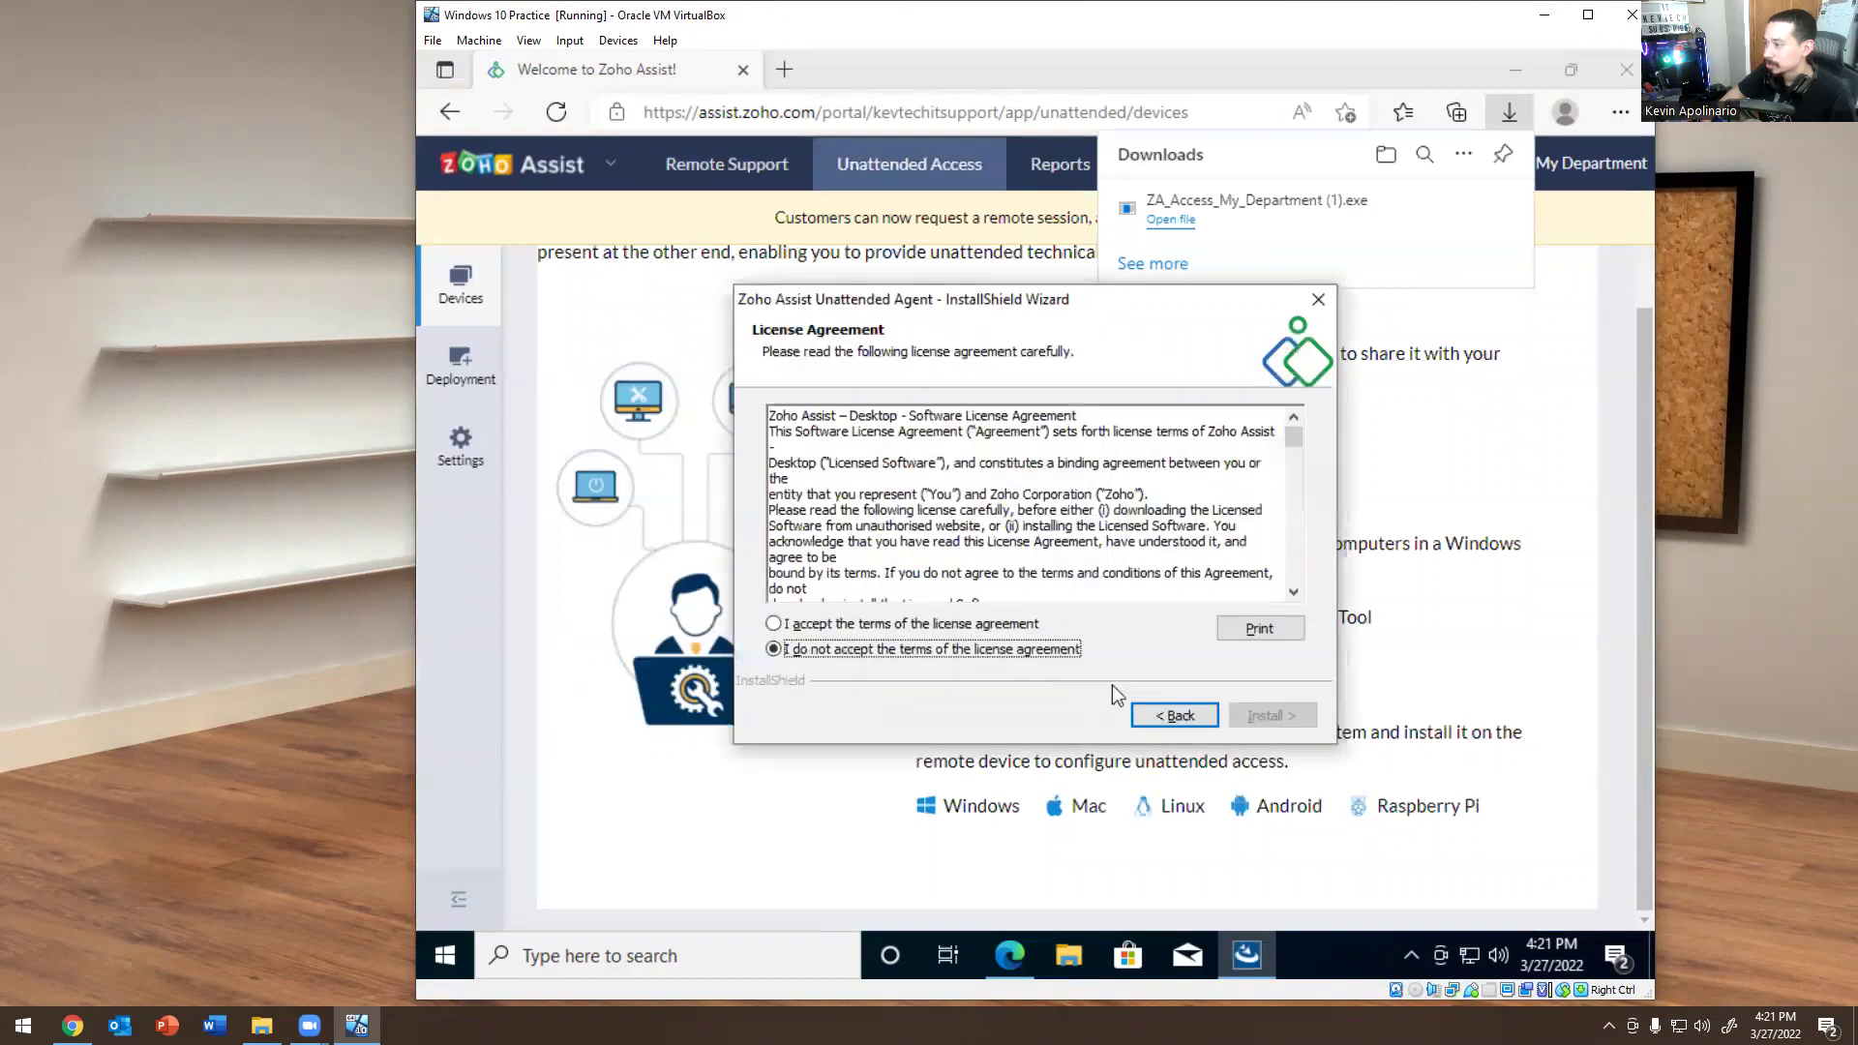
{"action": "left_click", "coordinate": [1003, 626]}
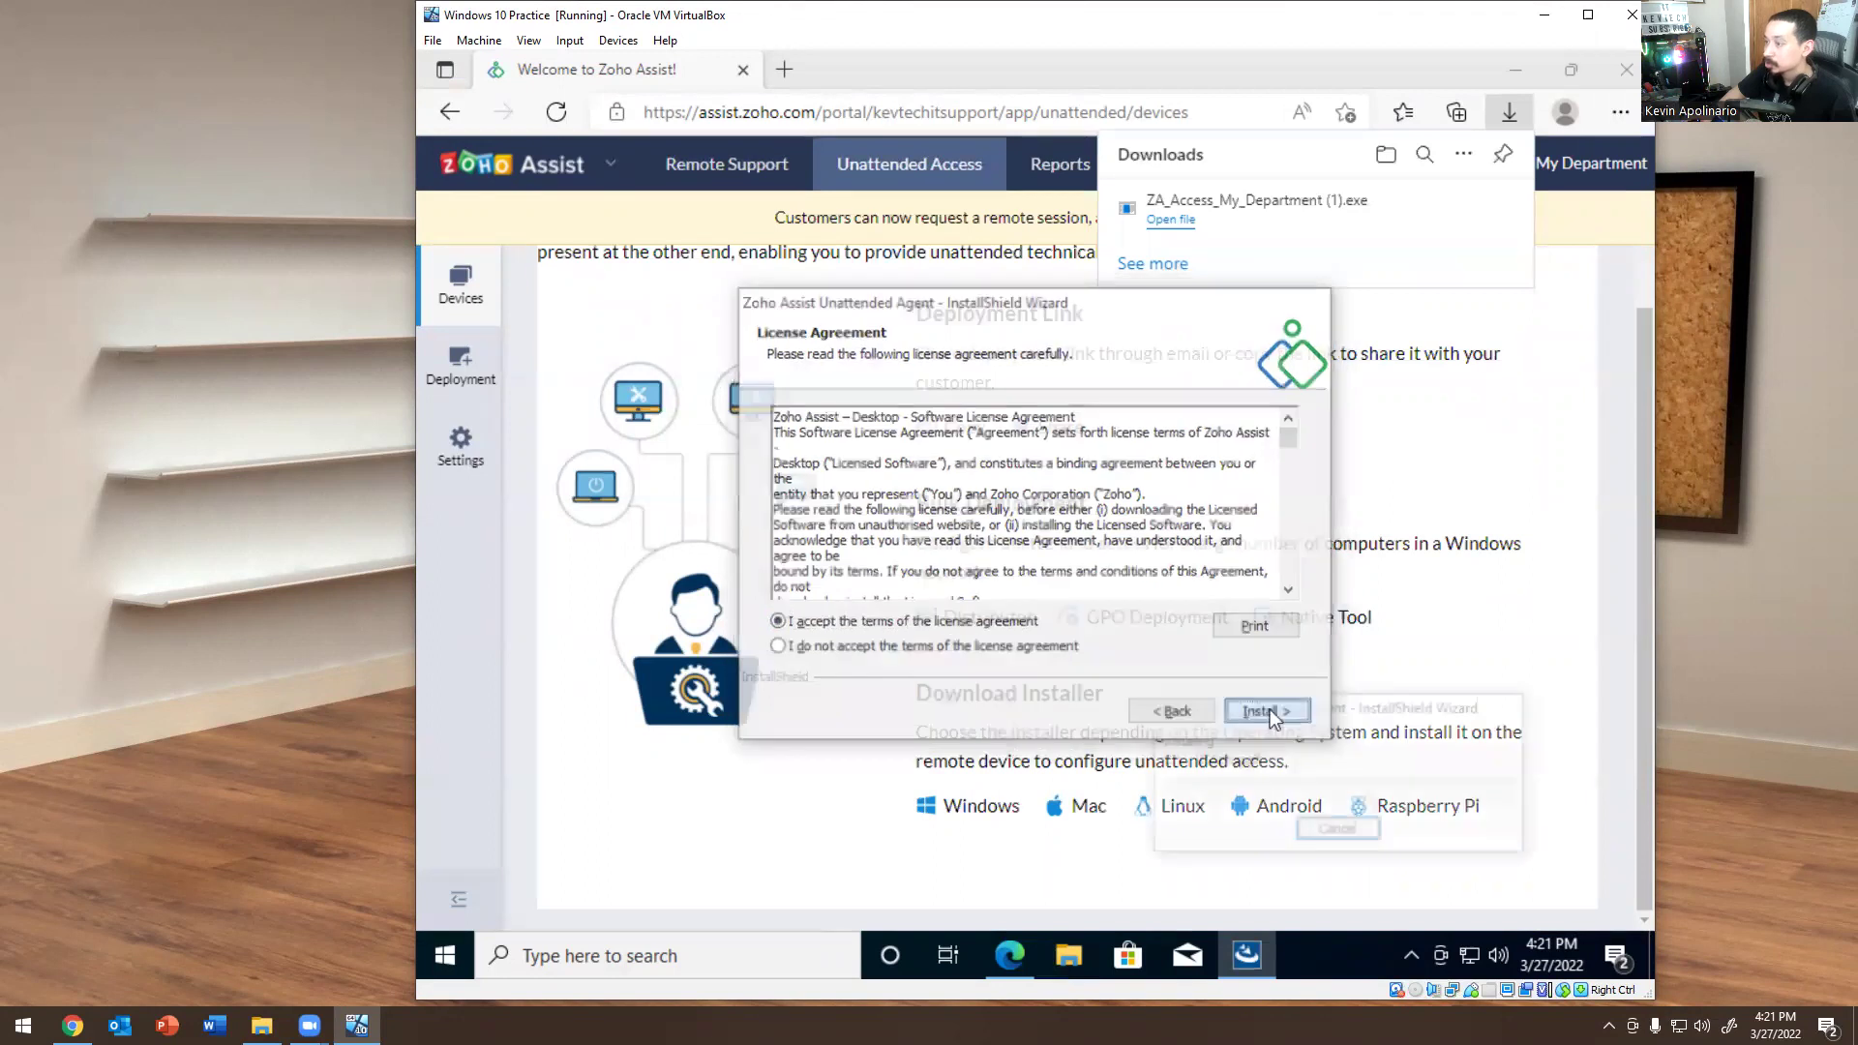
{"action": "left_click", "coordinate": [1270, 715]}
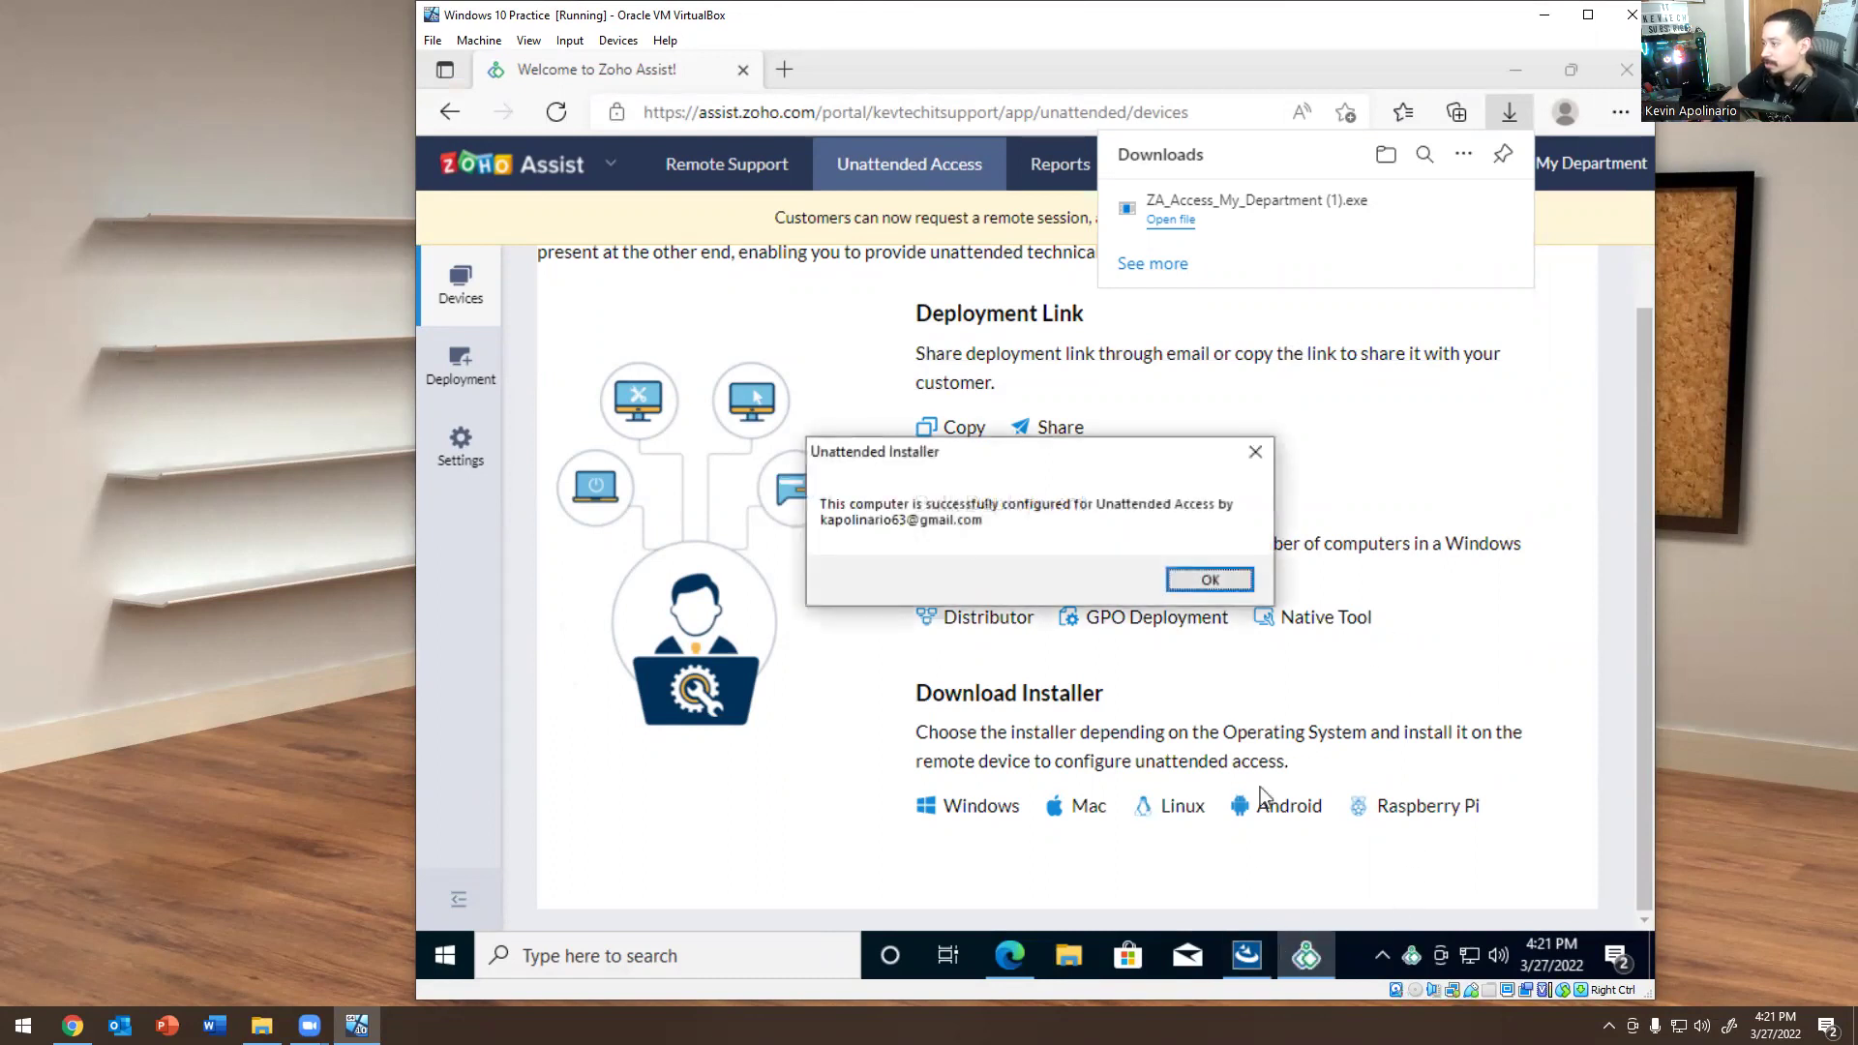
{"action": "left_click", "coordinate": [1210, 580]}
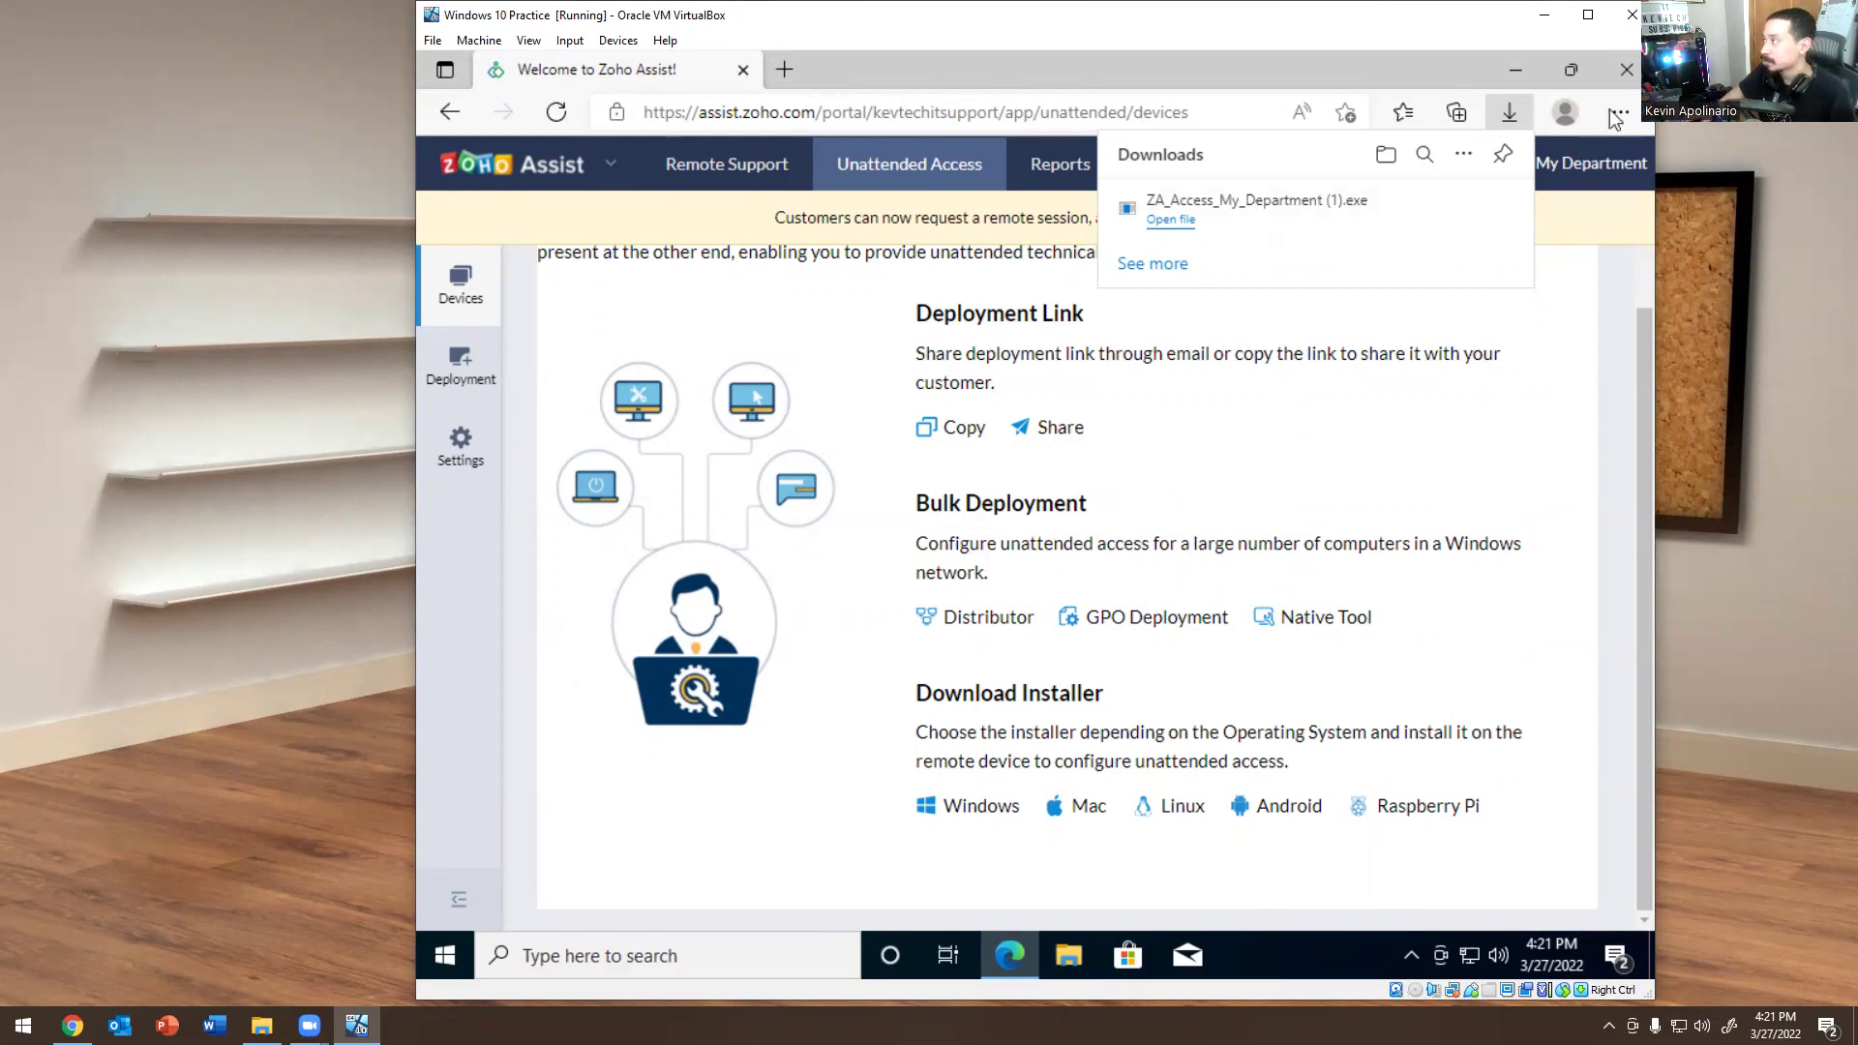
Close Edge in the VM and check the Zoho Assist agent's tray icon.
{"action": "left_click", "coordinate": [1623, 71]}
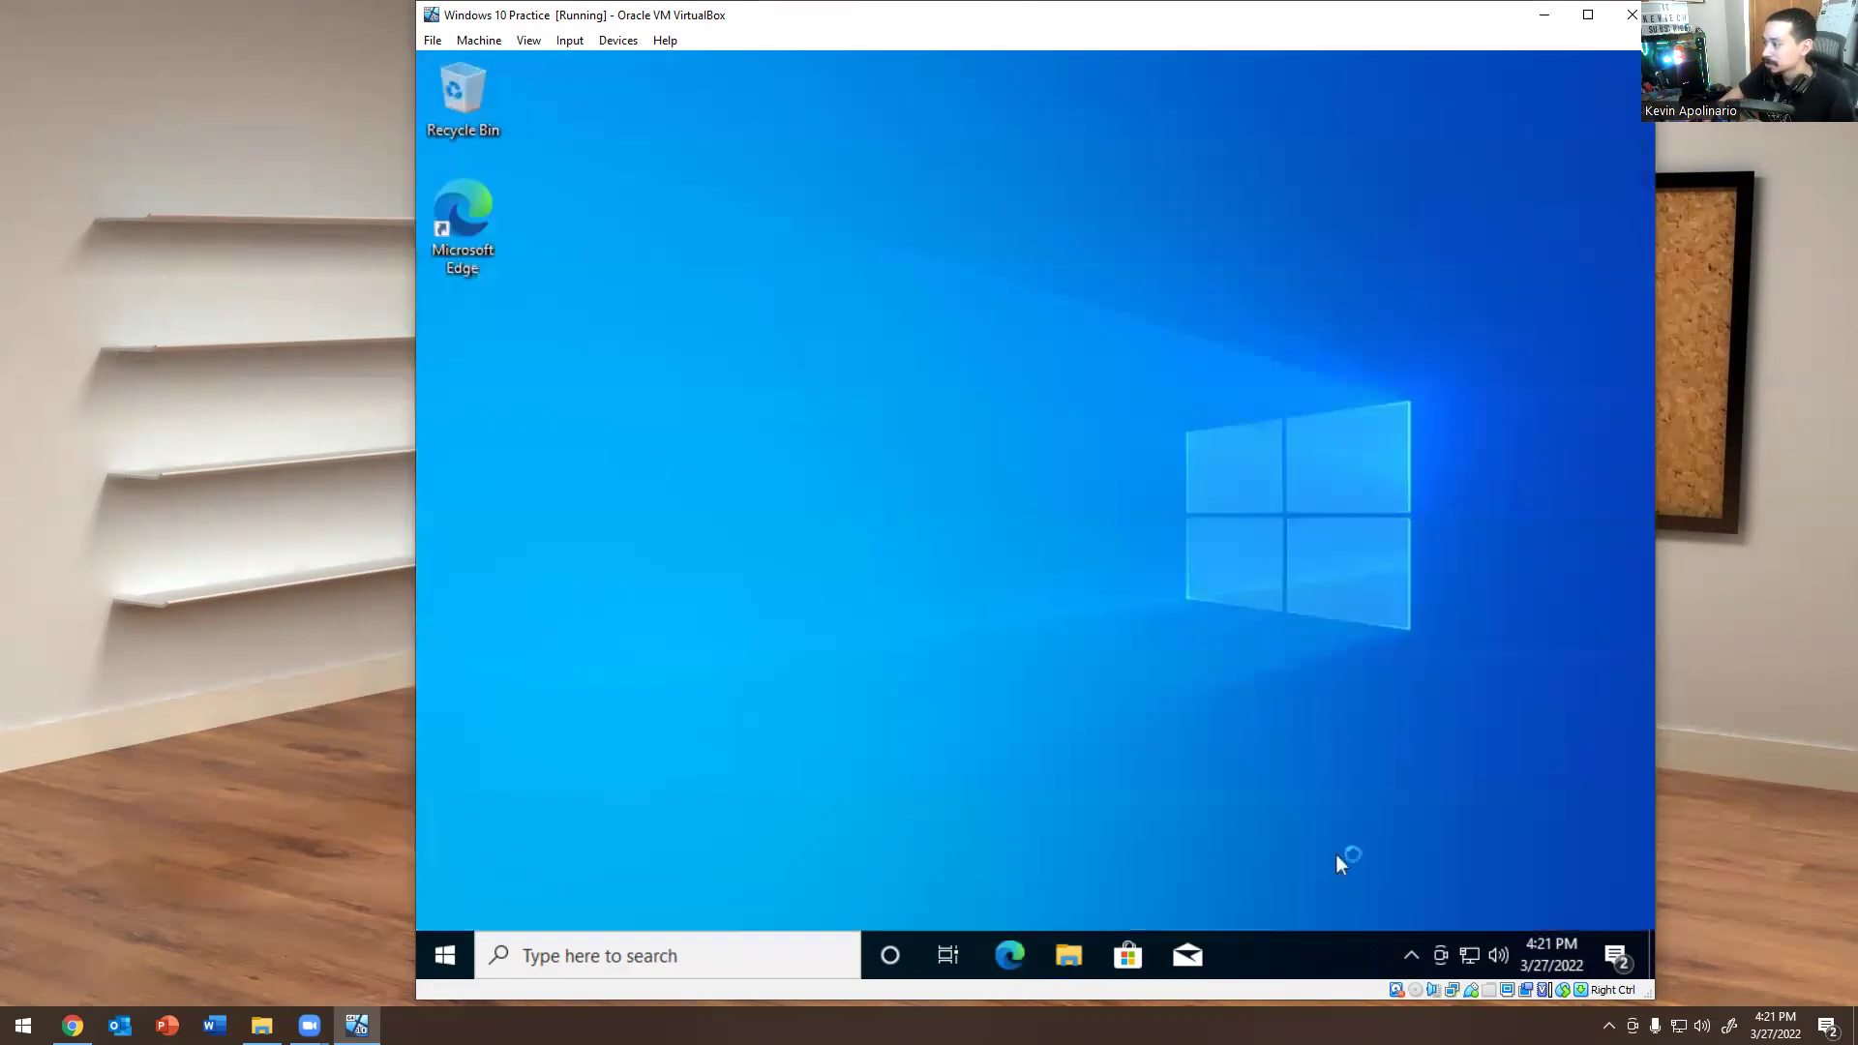
{"action": "left_click", "coordinate": [1412, 956]}
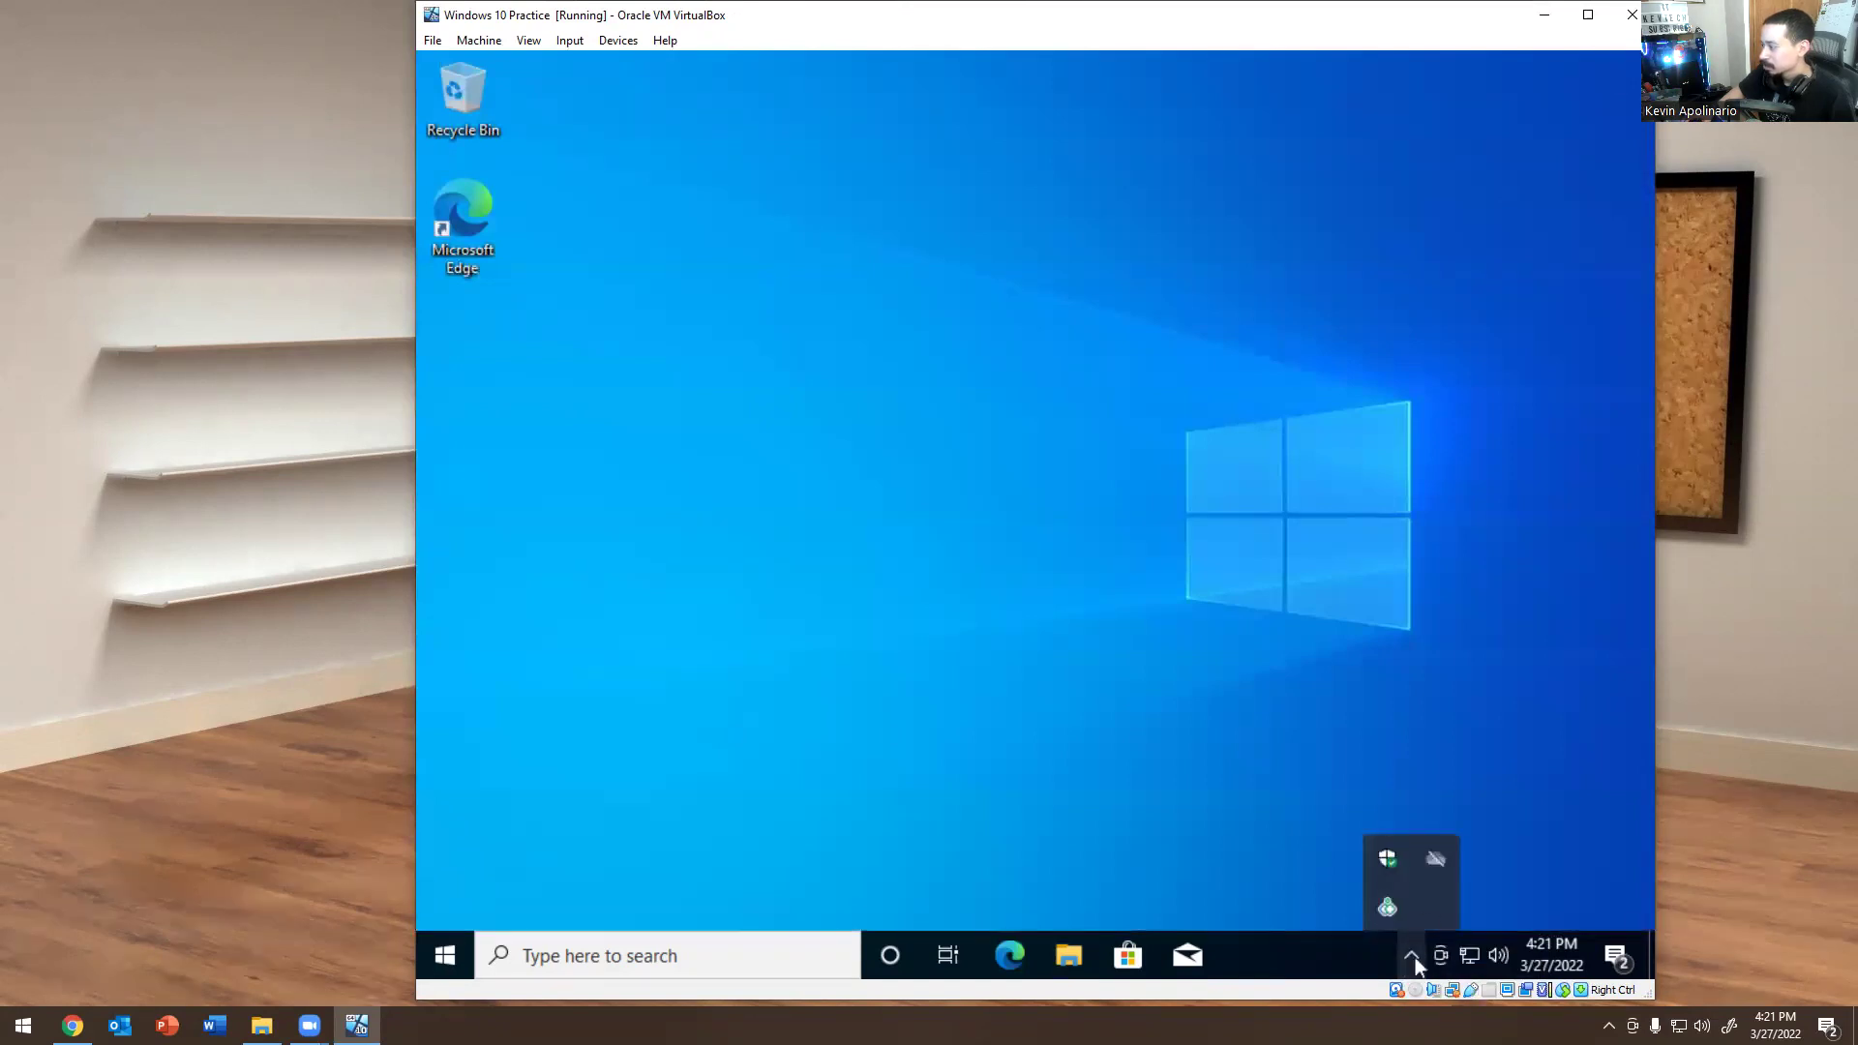
{"action": "right_click", "coordinate": [1395, 908]}
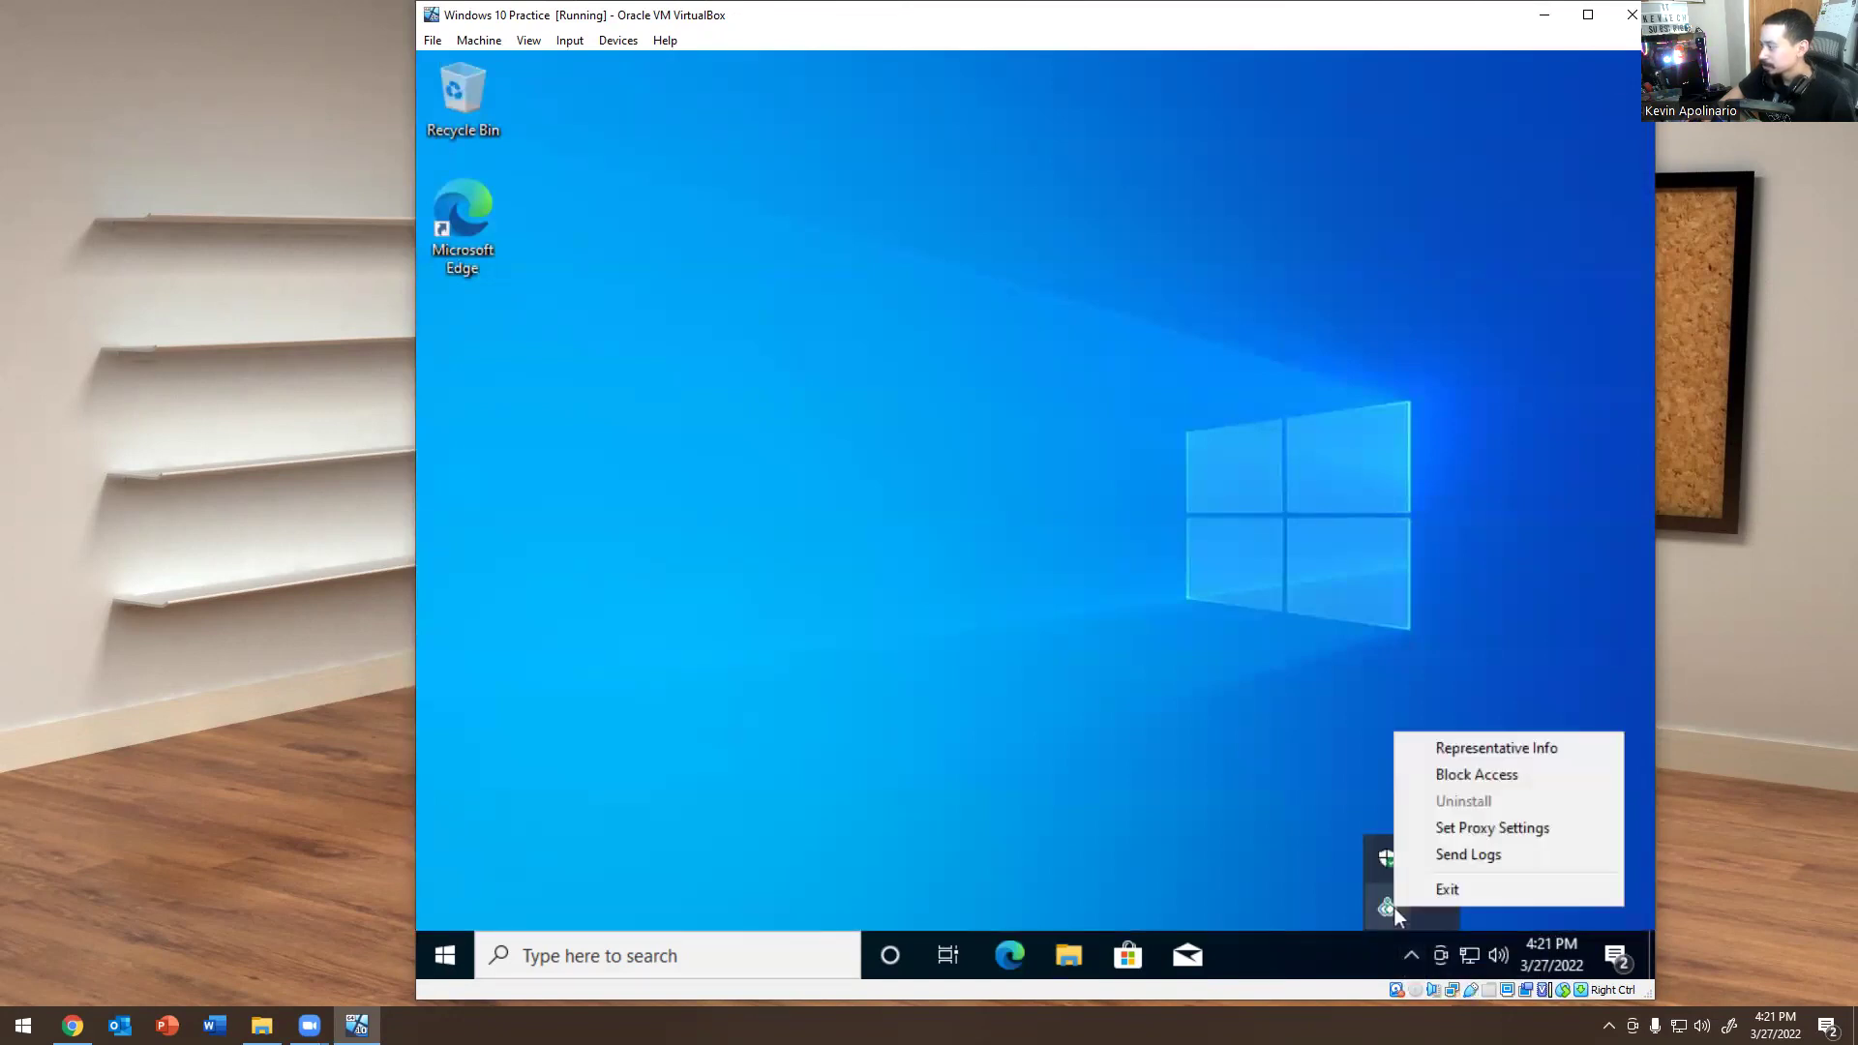
{"action": "left_click", "coordinate": [1274, 821]}
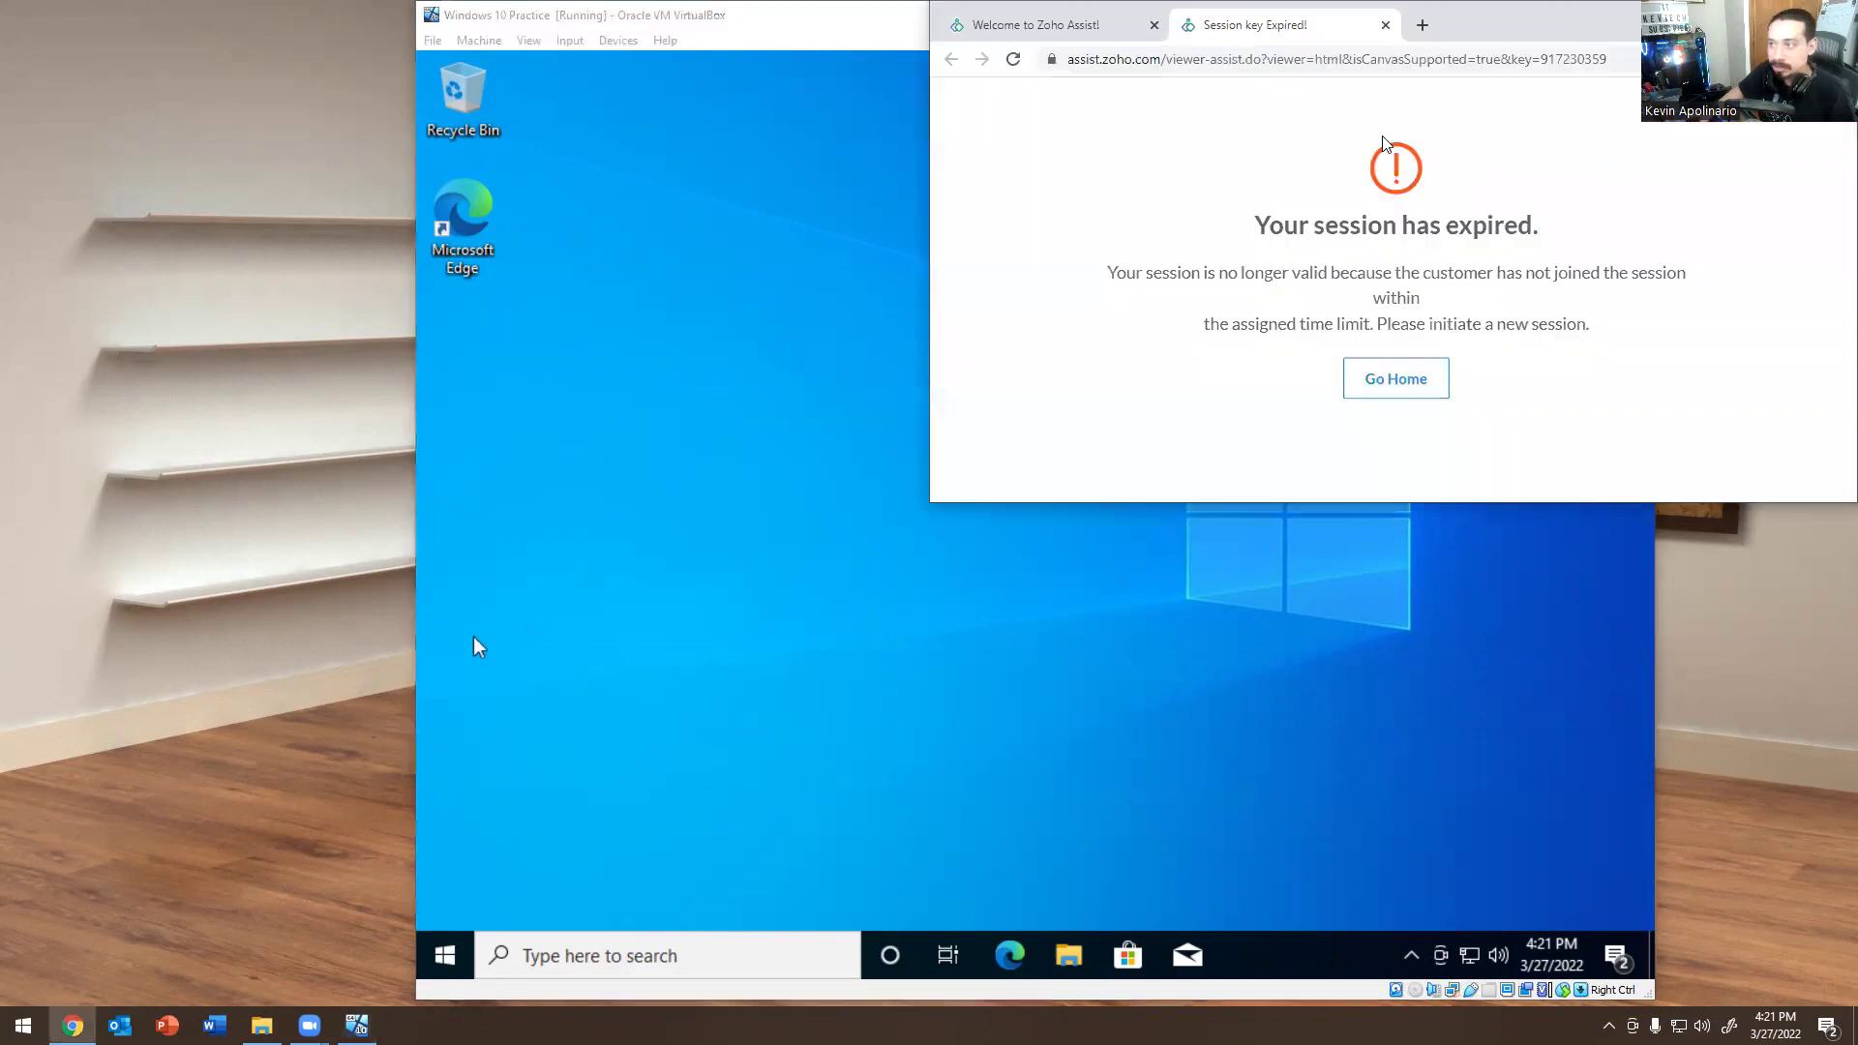
Close the expired session tab in Chrome and open the Unattended Access devices list.
{"action": "double_click", "coordinate": [1307, 17]}
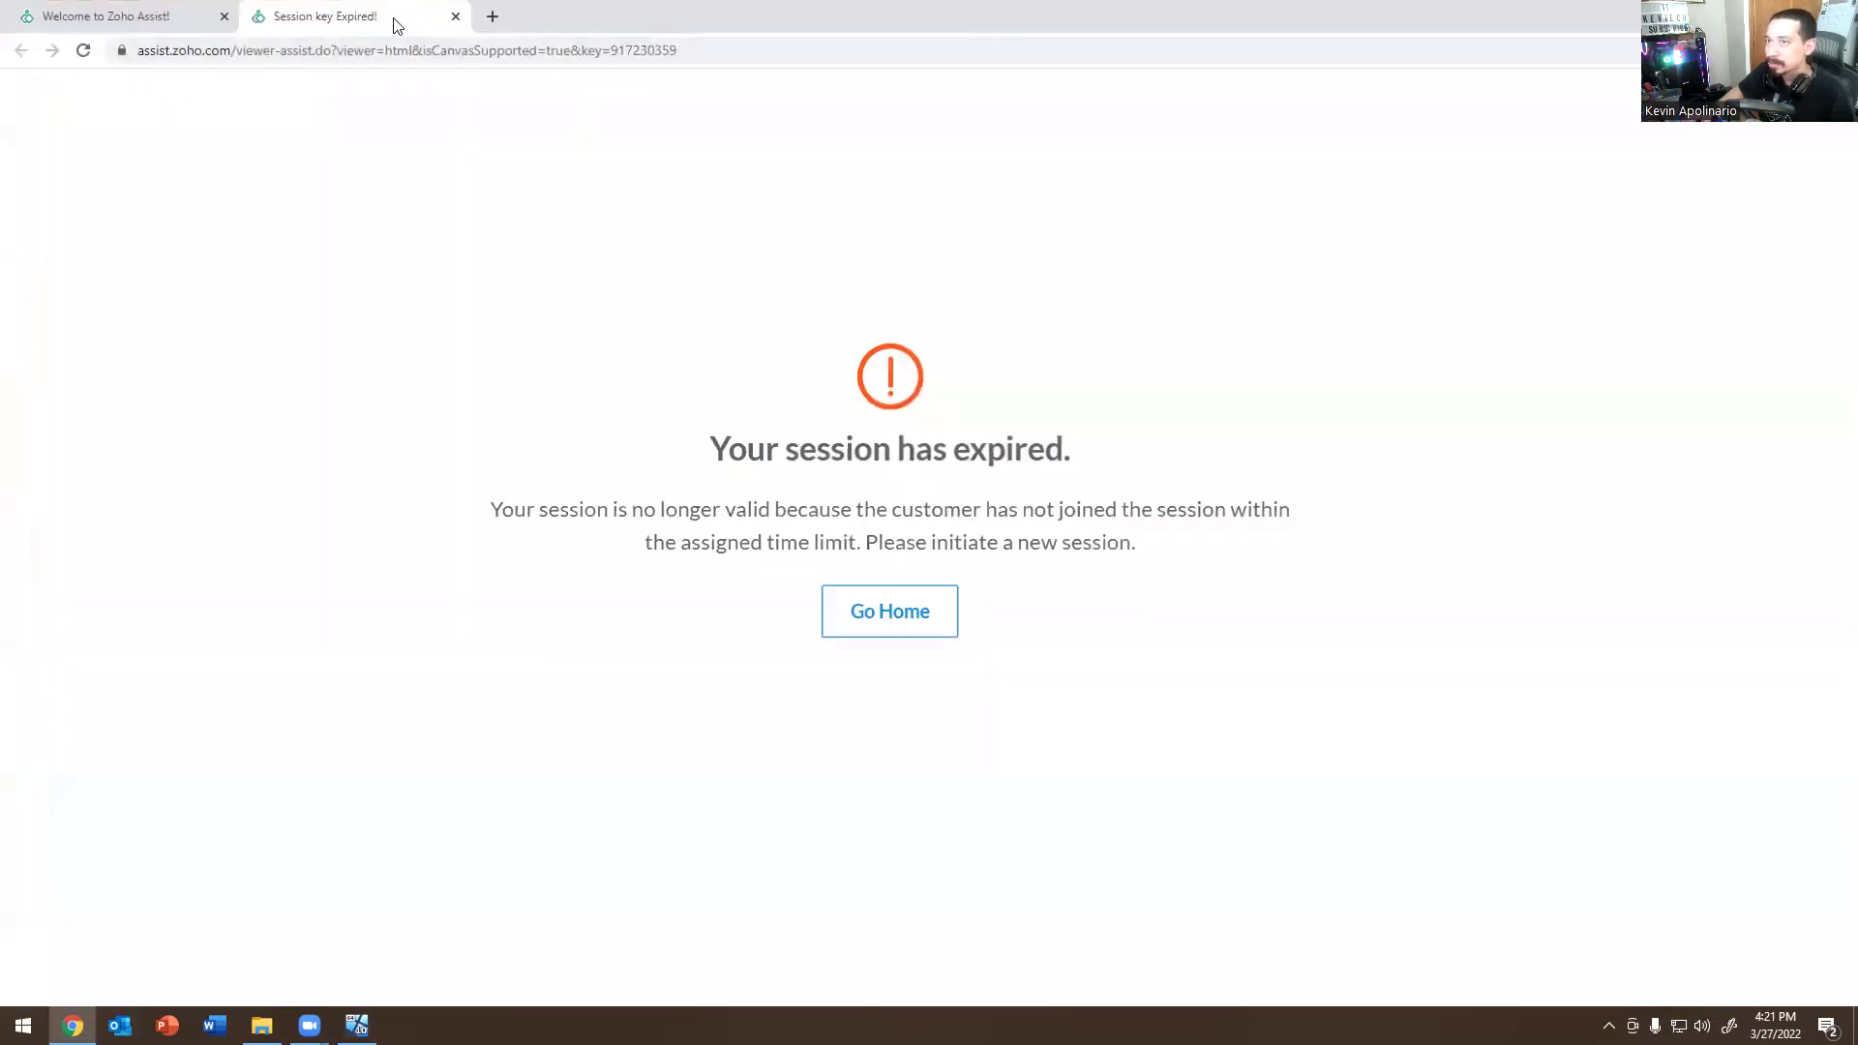
{"action": "left_click", "coordinate": [457, 17]}
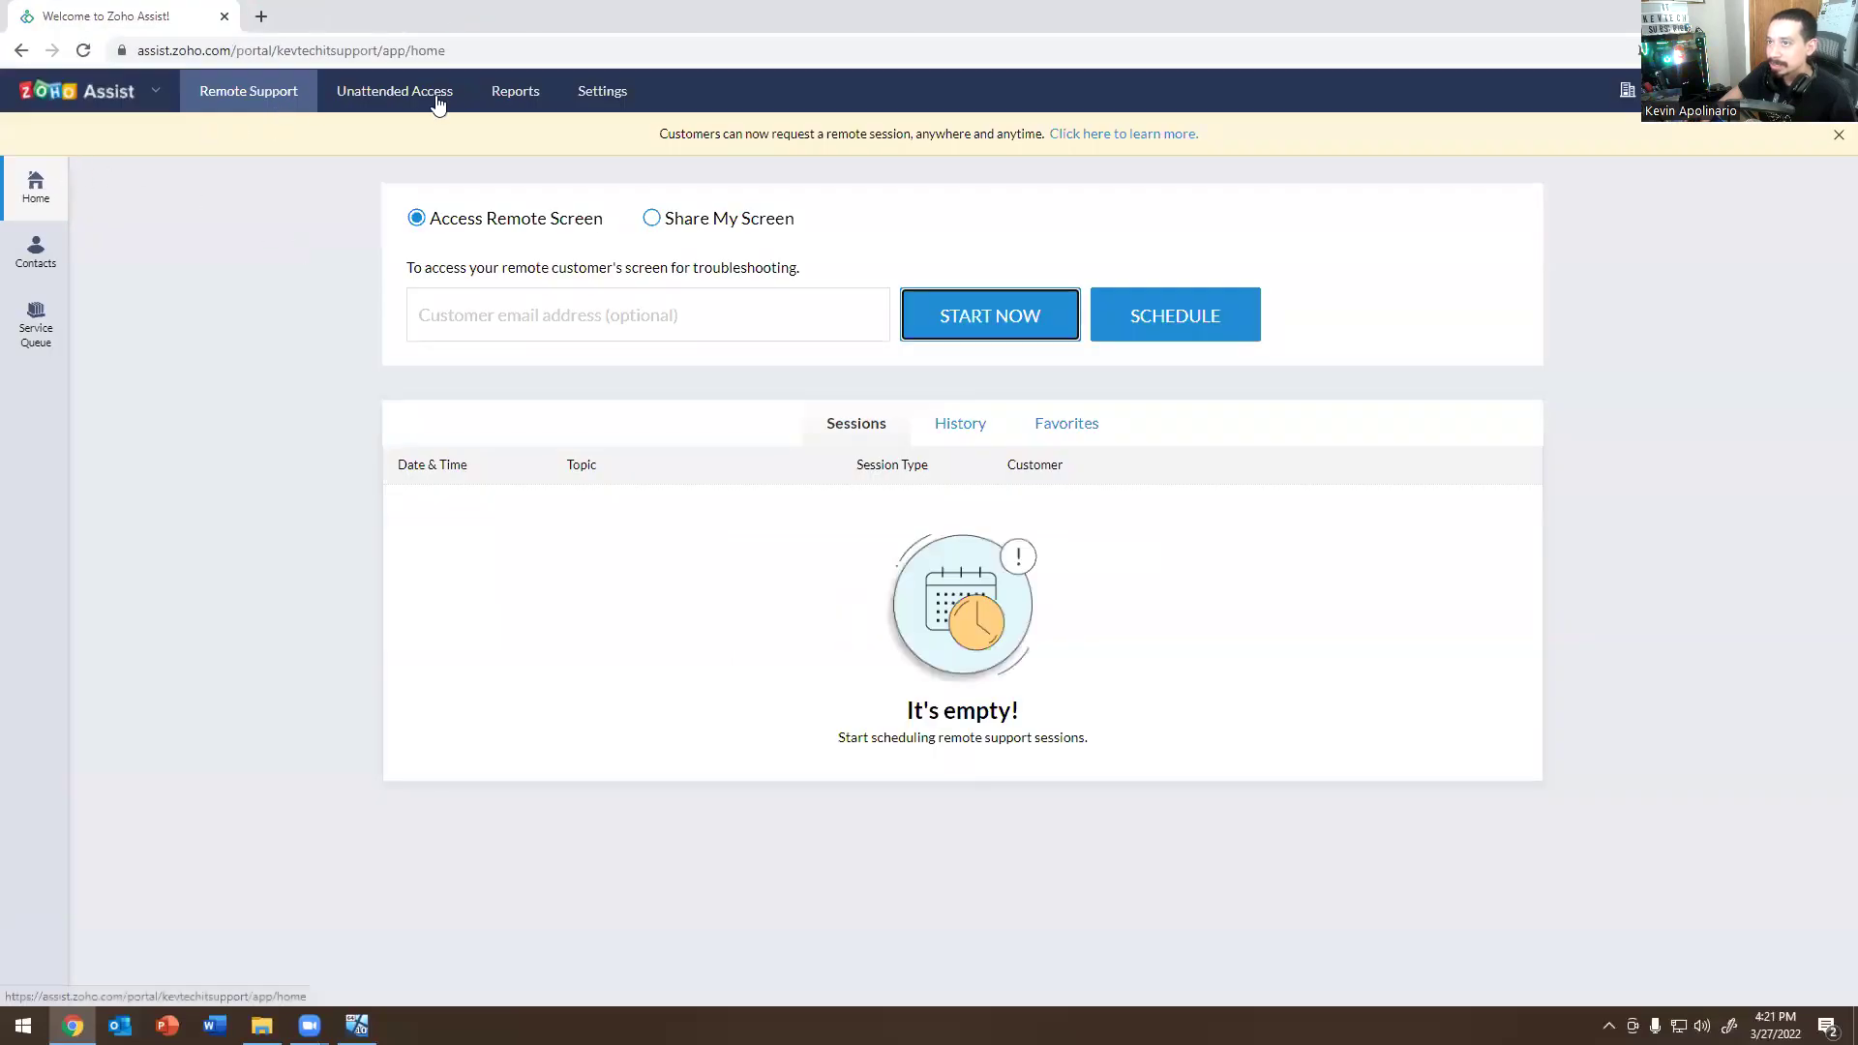
{"action": "left_click", "coordinate": [386, 93]}
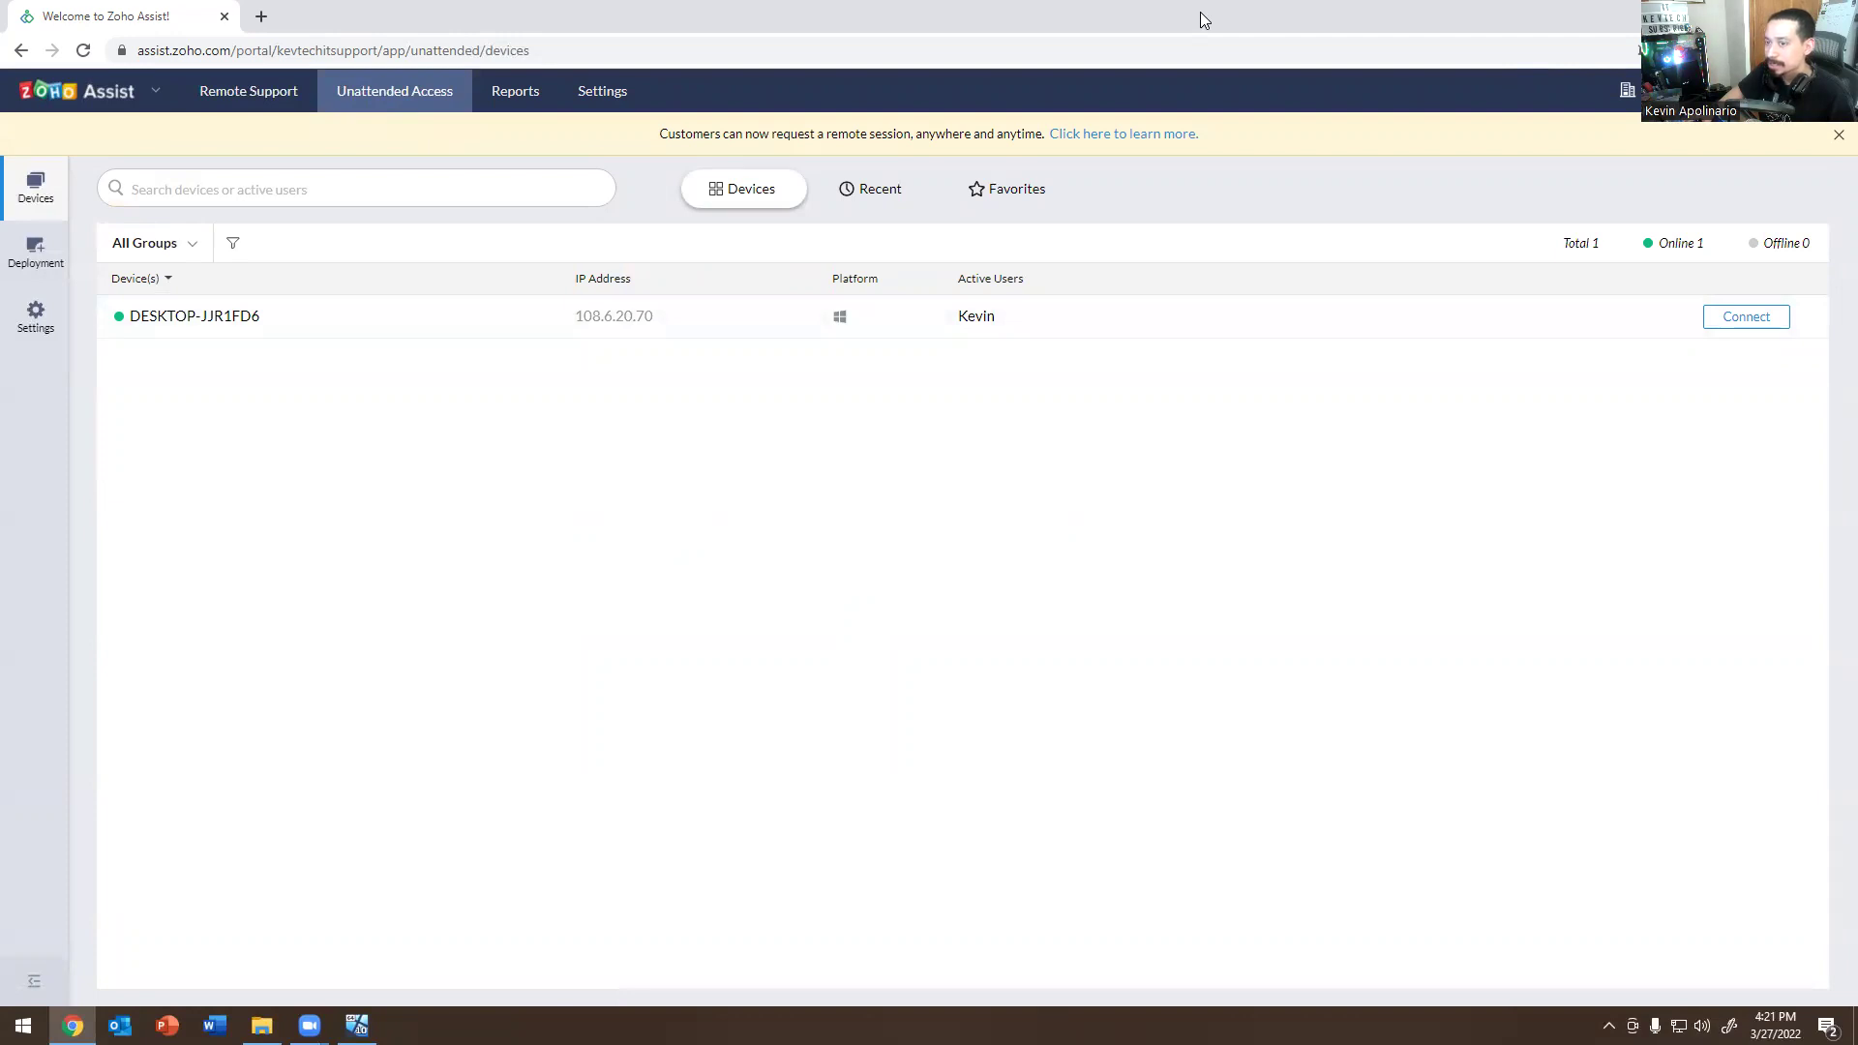
Connect unattended to DESKTOP-JJR1FD6, maximize the viewer, then minimize it to see the VM.
{"action": "left_click_drag", "start_coordinate": [1200, 12], "coordinate": [62, 269]}
{"action": "left_click", "coordinate": [593, 581]}
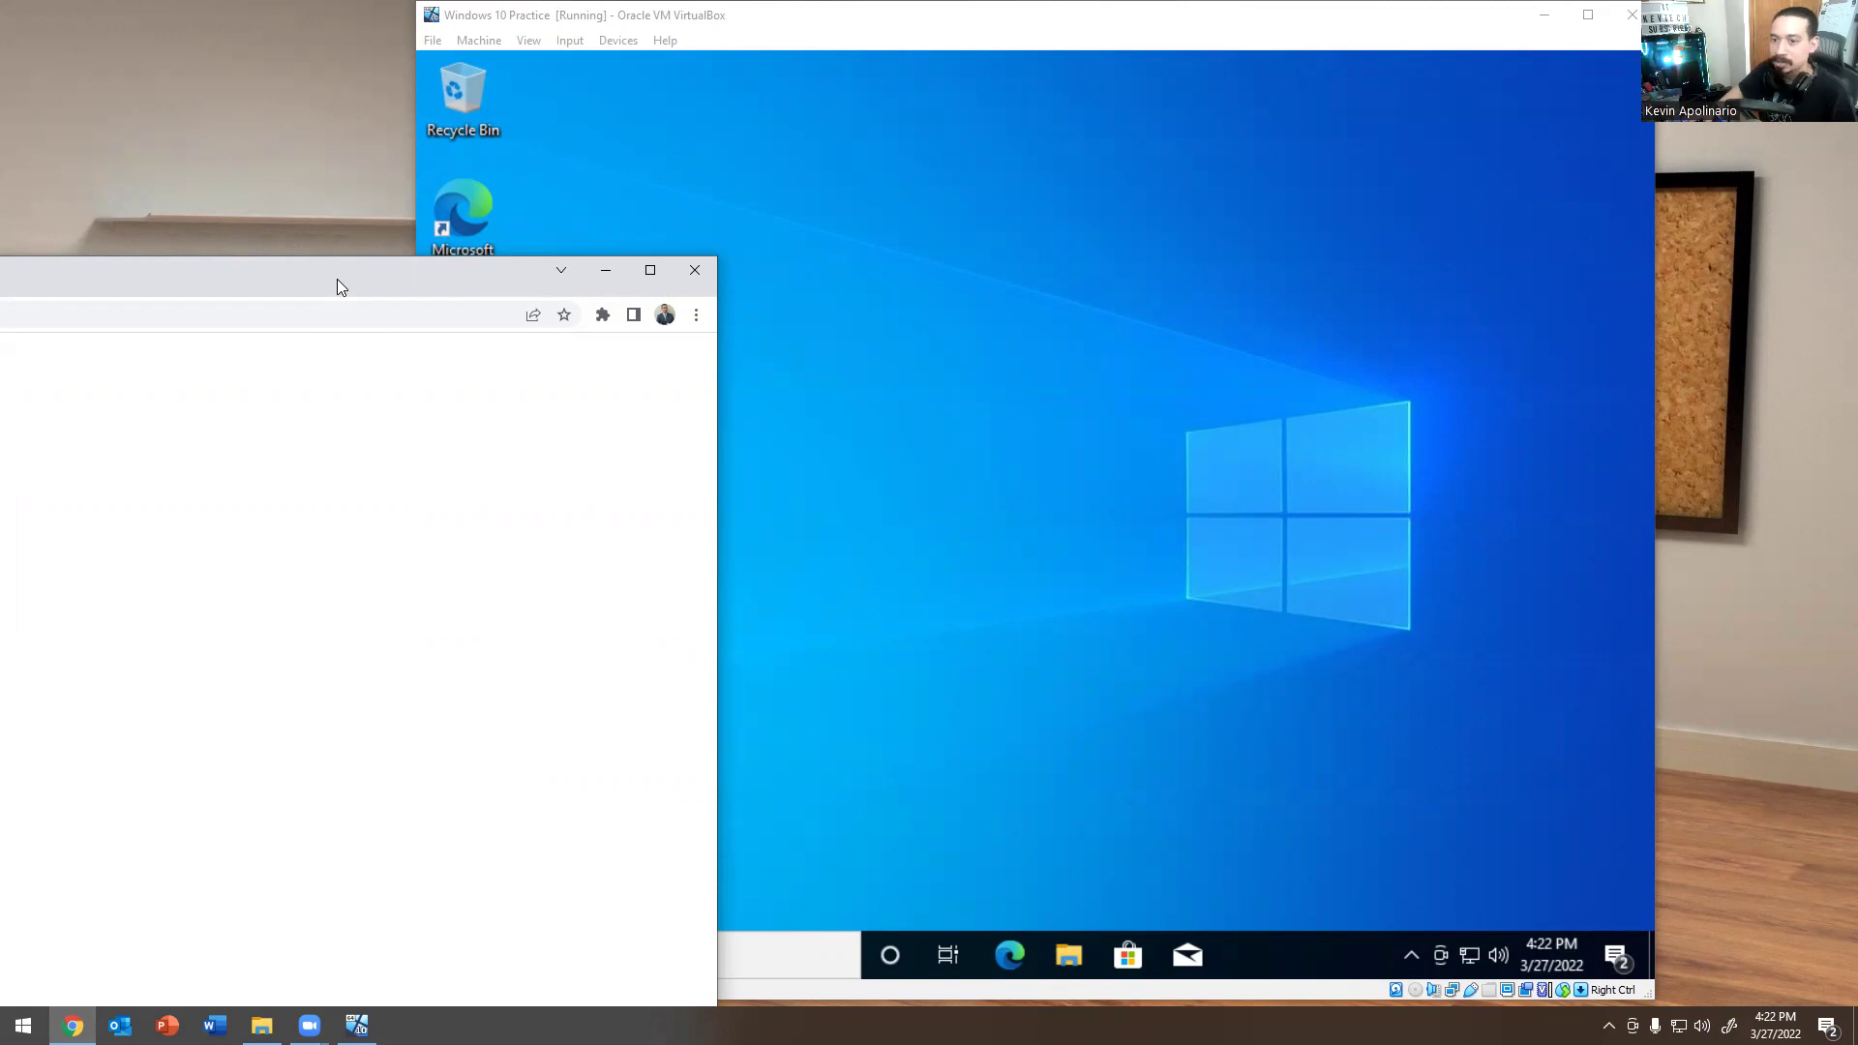
{"action": "double_click", "coordinate": [337, 280]}
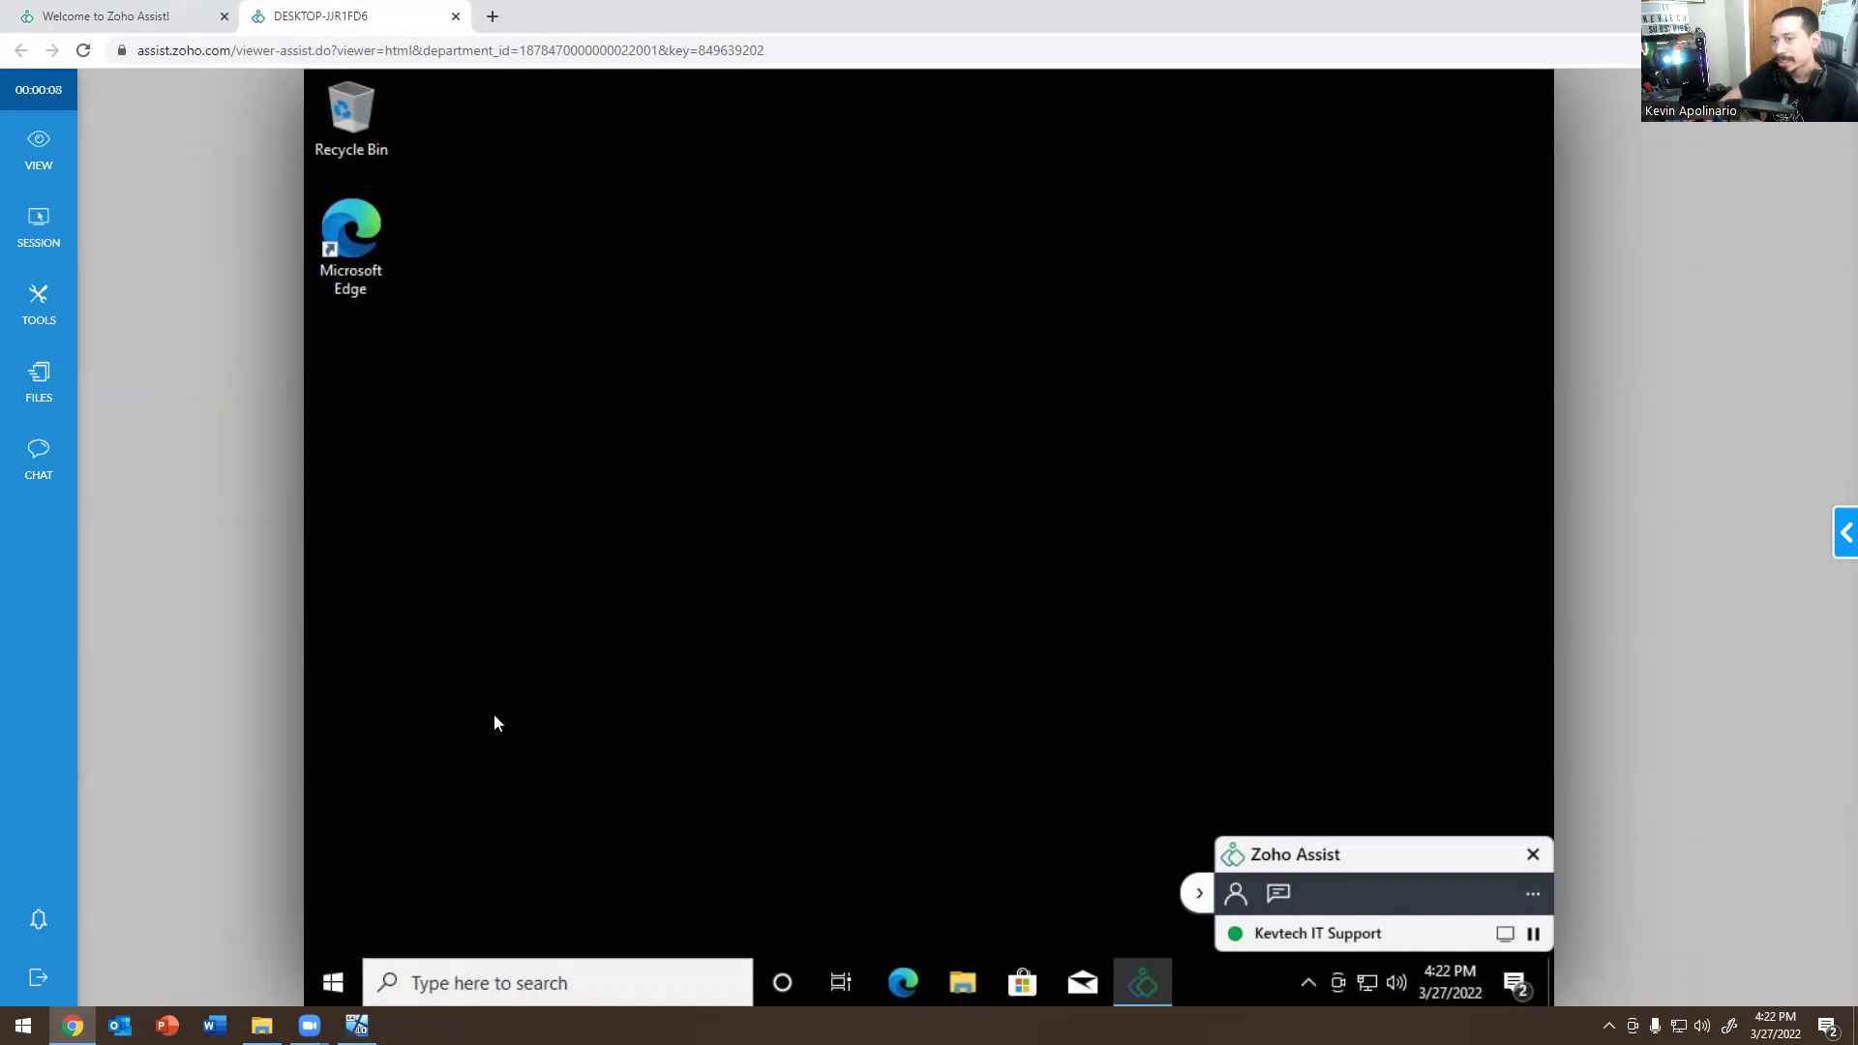
{"action": "key", "text": "super+Down"}
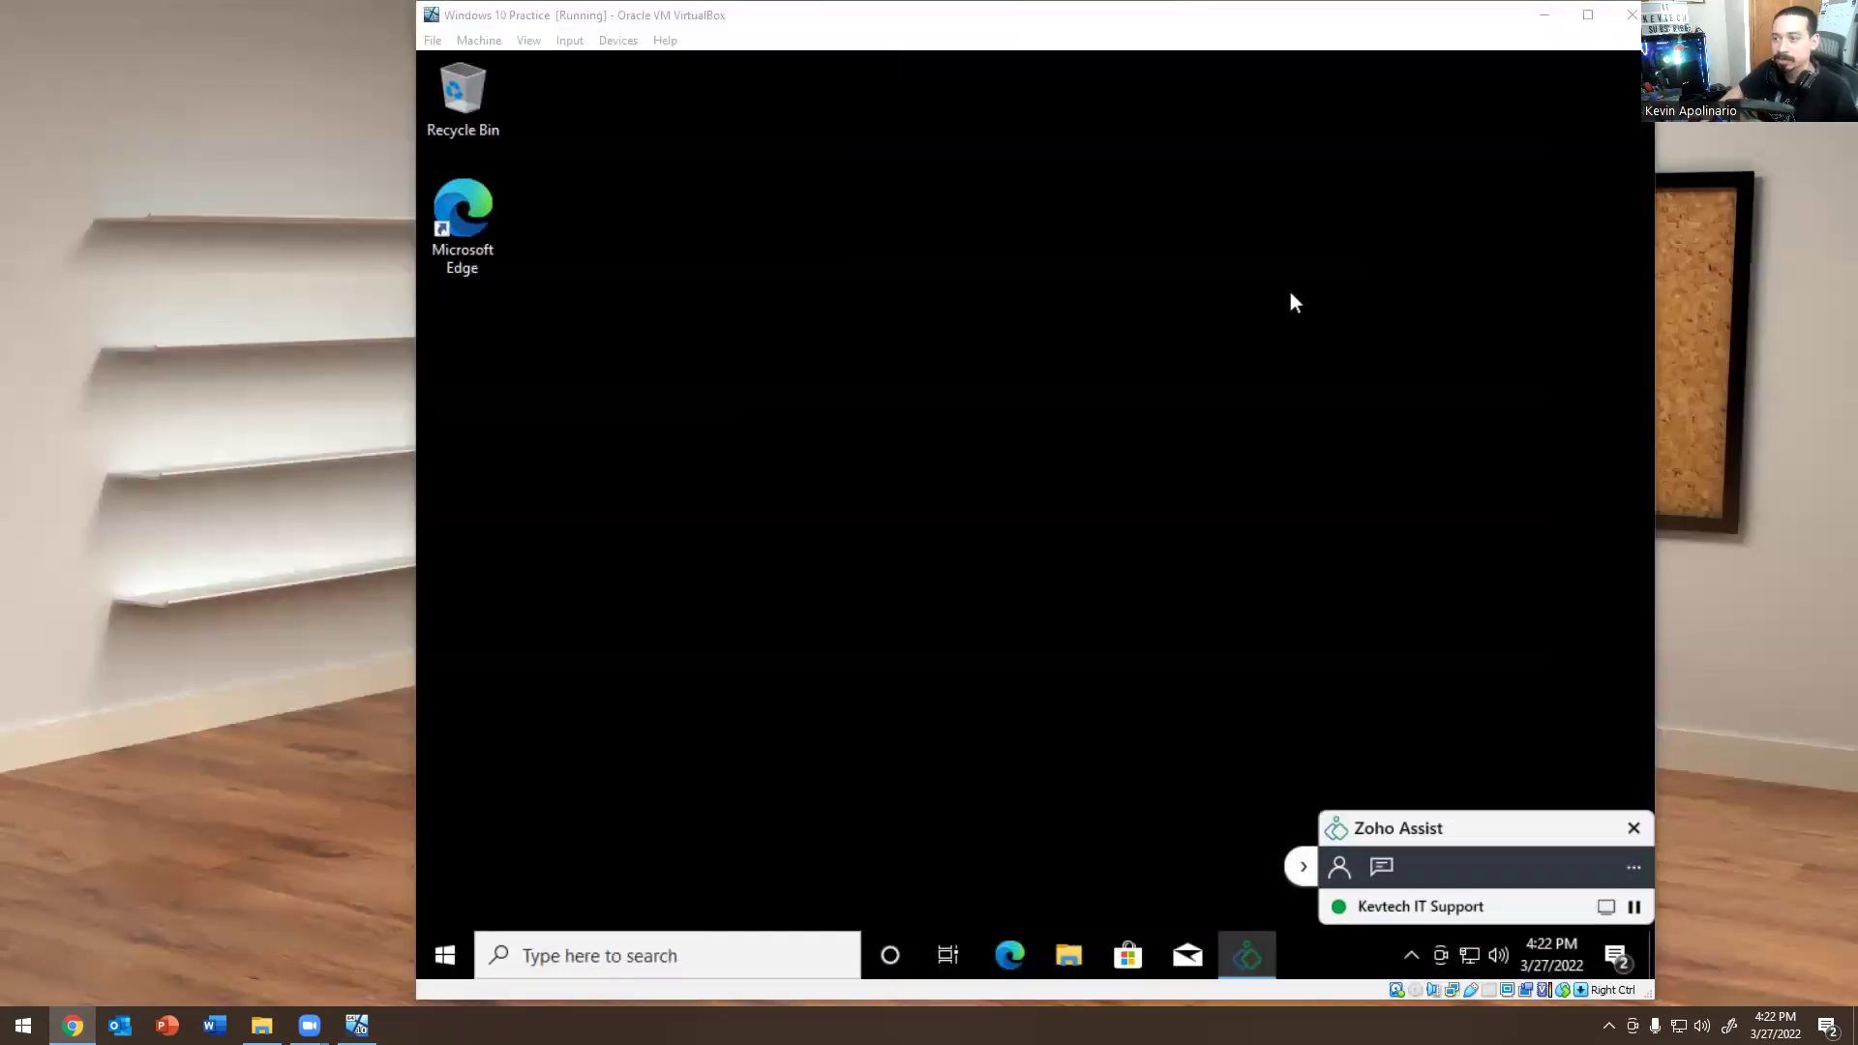
Open the VM's Start menu, showing Zoho Assist under recently added apps.
{"action": "left_click", "coordinate": [447, 955]}
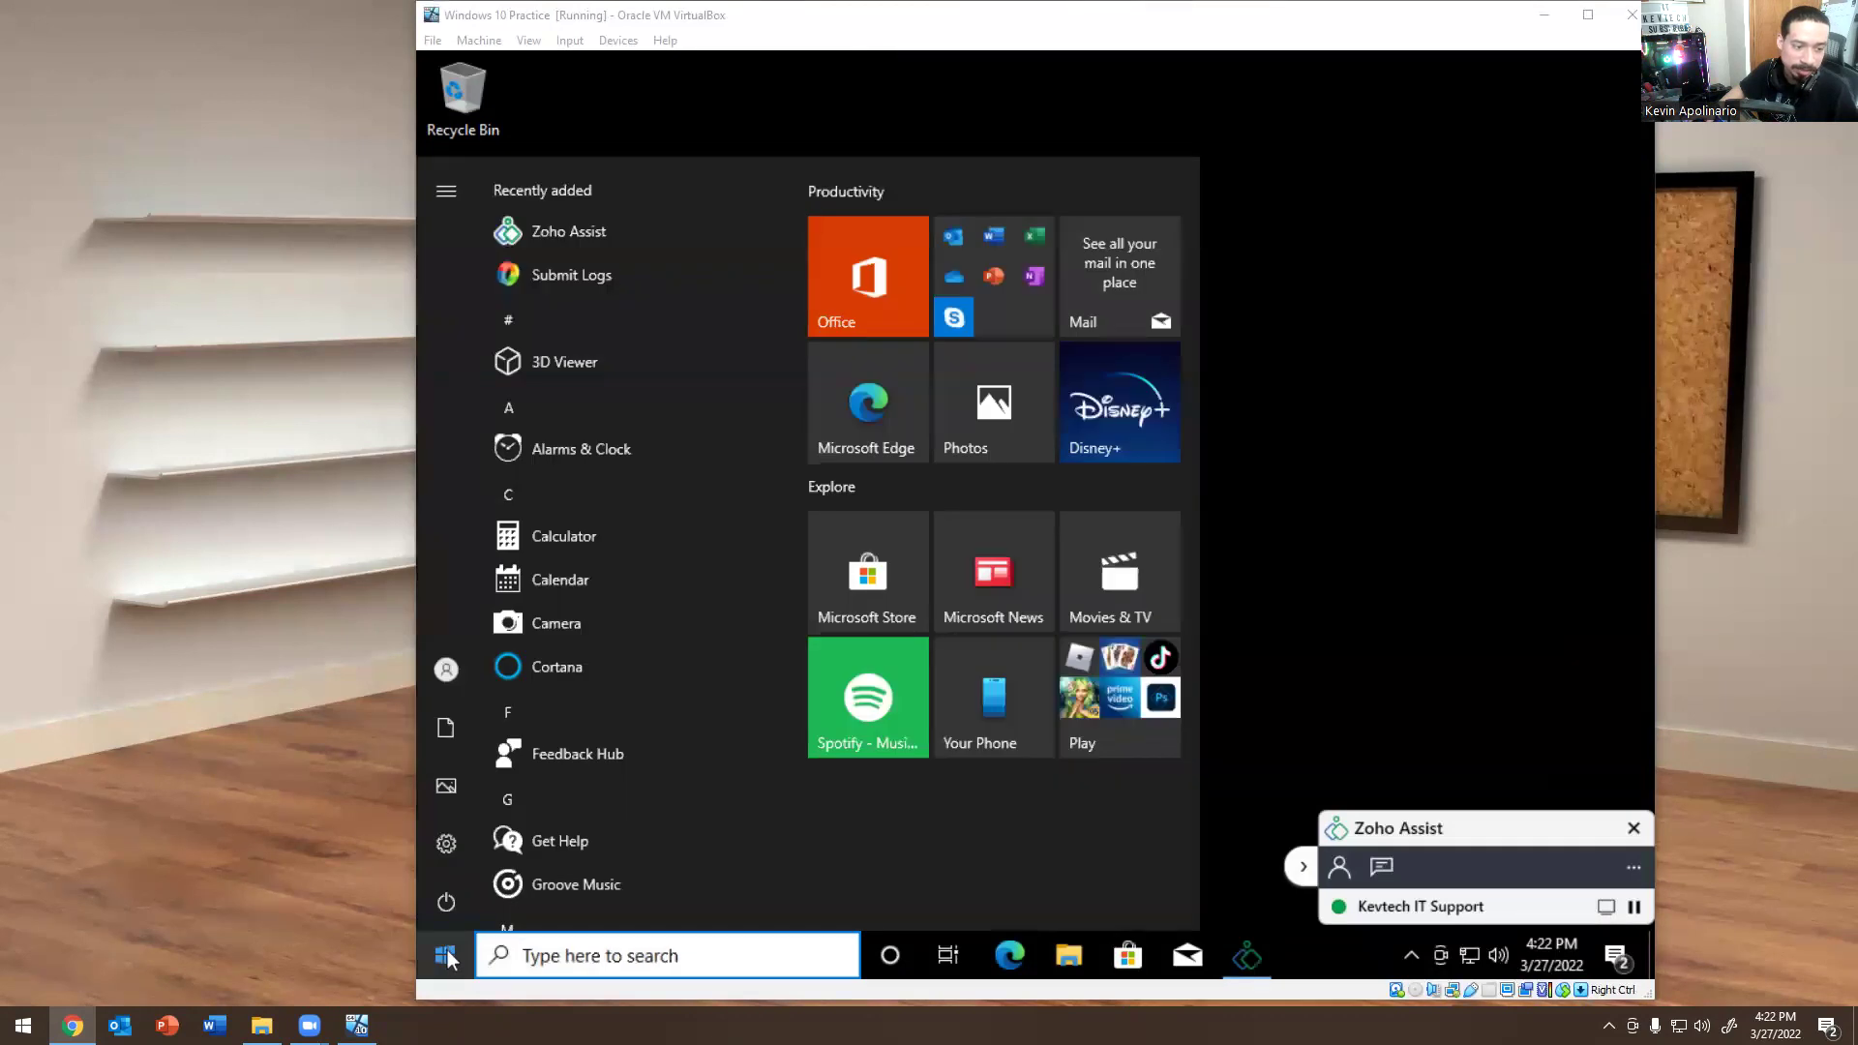